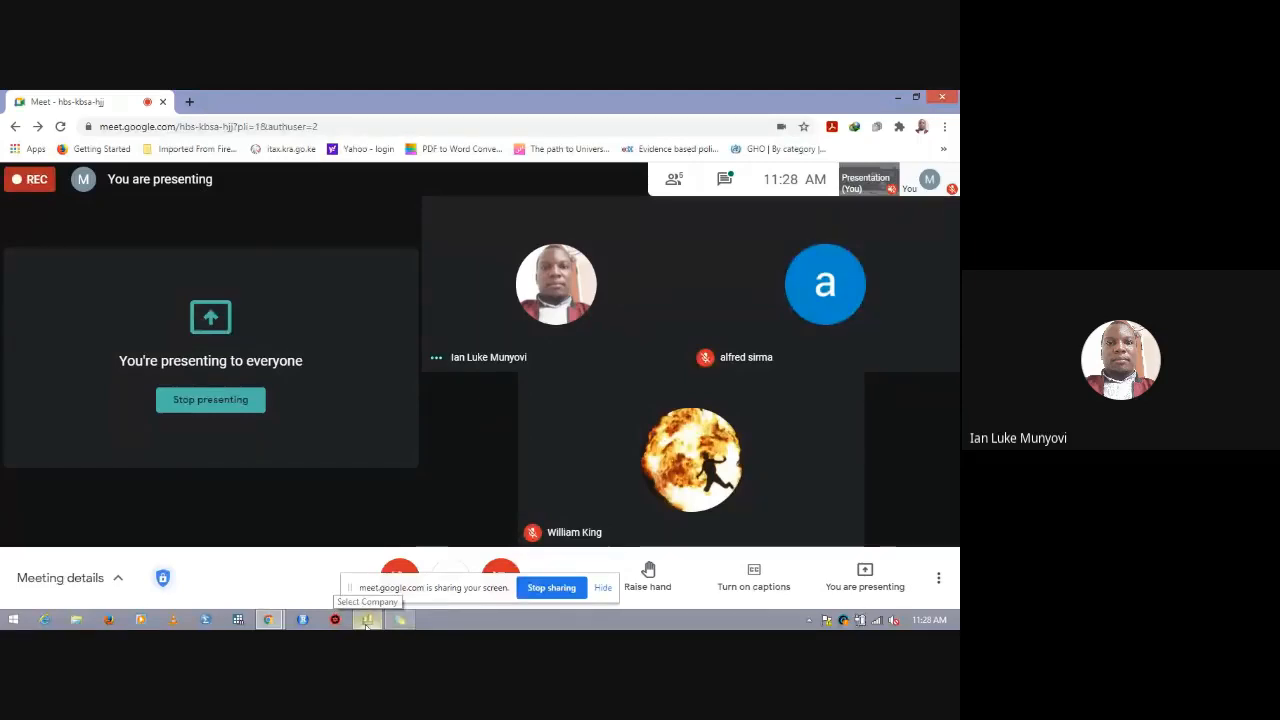
Switch to Sage 50 Accounts, open the deaddd endd merchants company and log on as manager.
{"action": "left_click", "coordinate": [367, 621]}
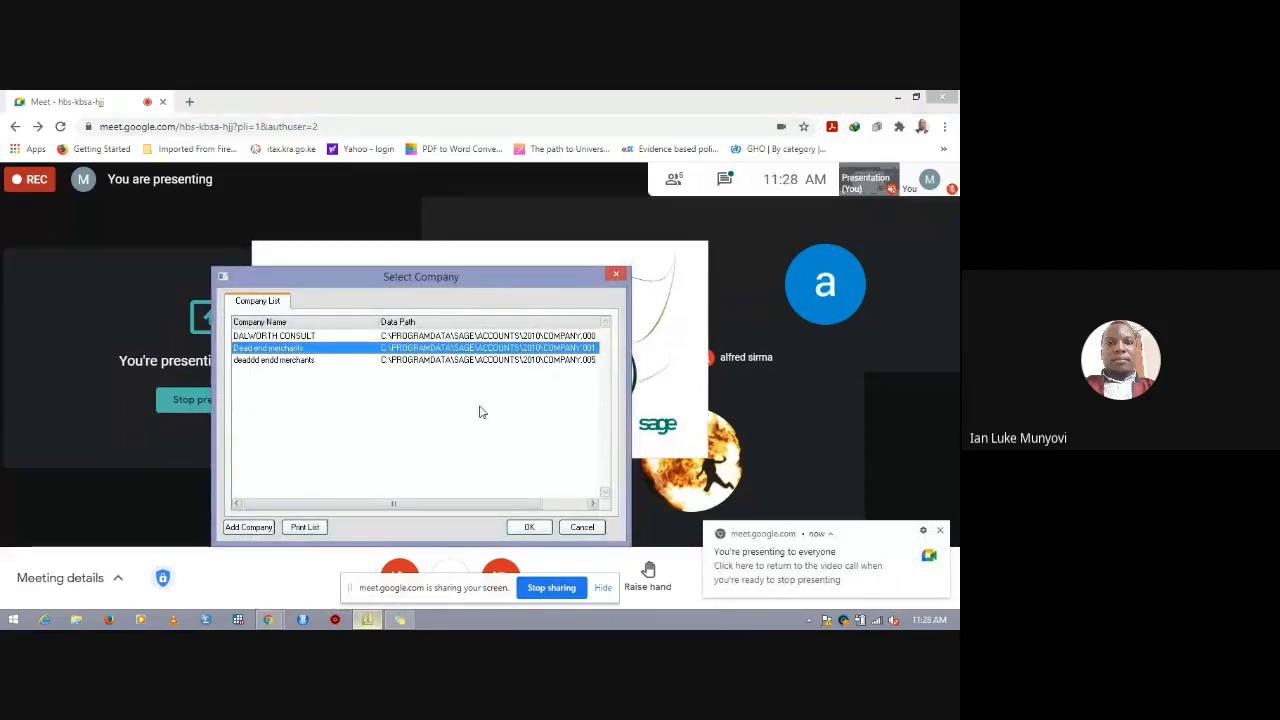
{"action": "left_click", "coordinate": [488, 363]}
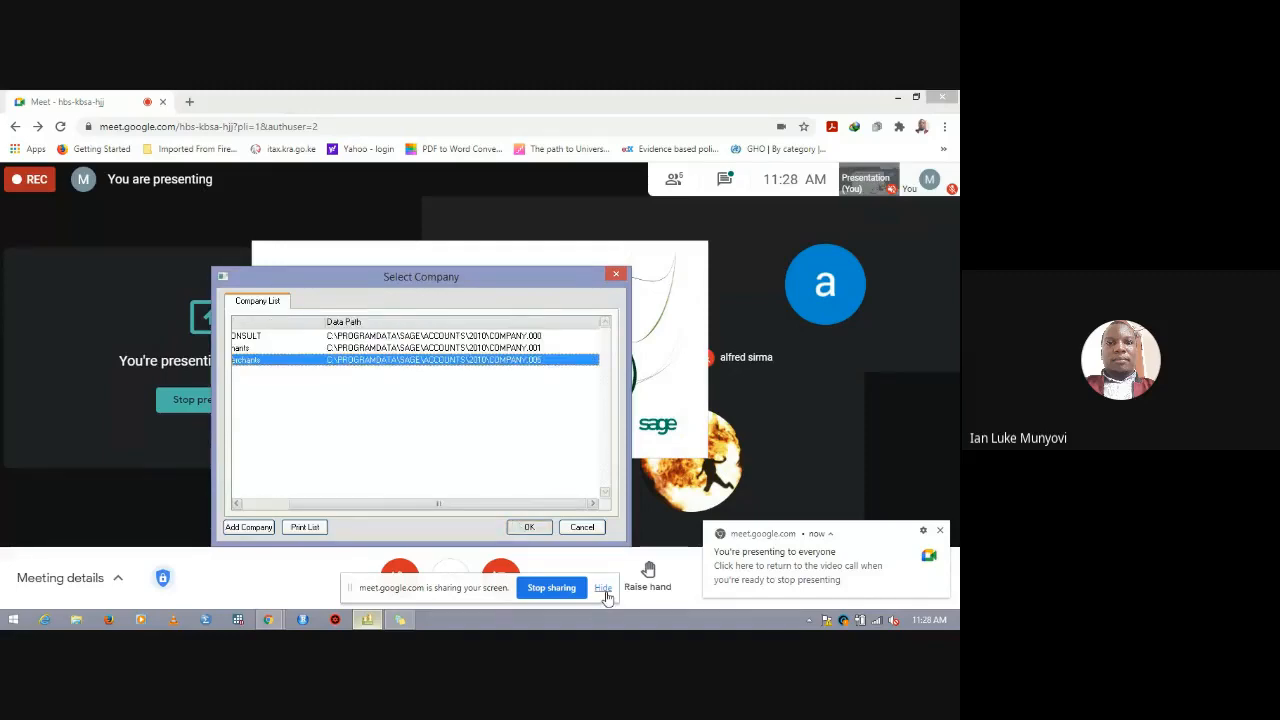
{"action": "left_click", "coordinate": [604, 589]}
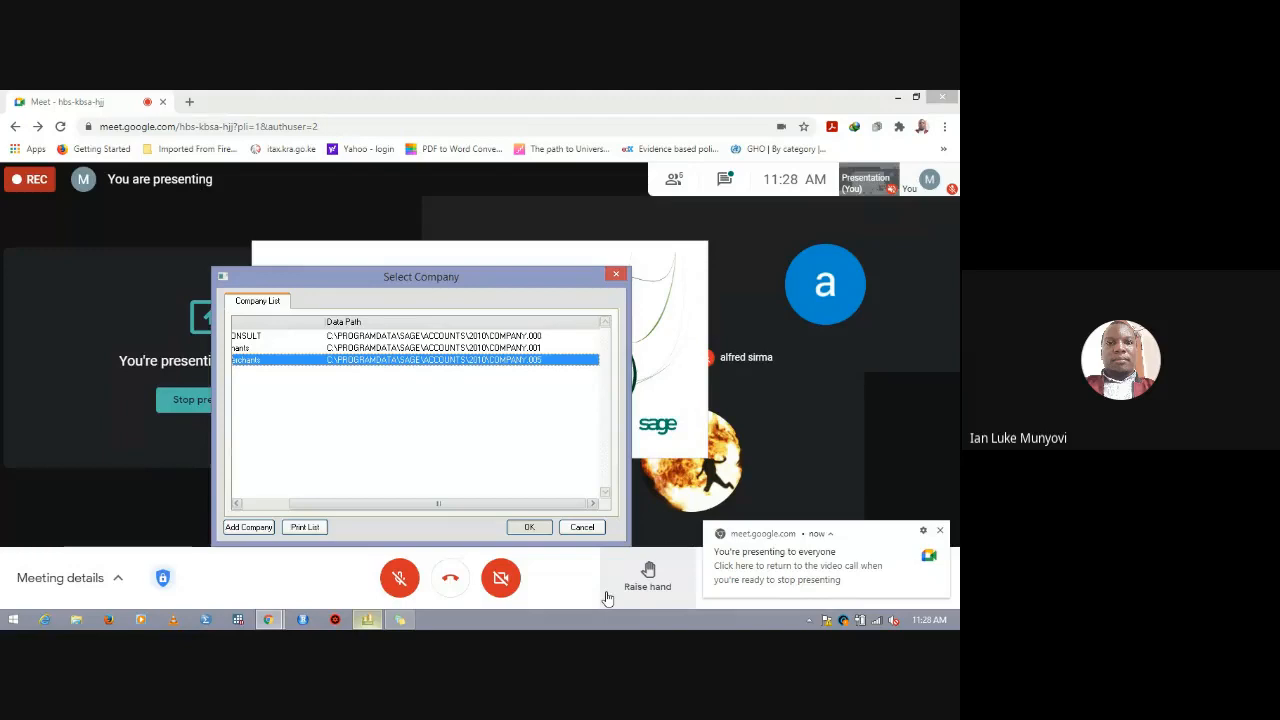
{"action": "left_click", "coordinate": [529, 527]}
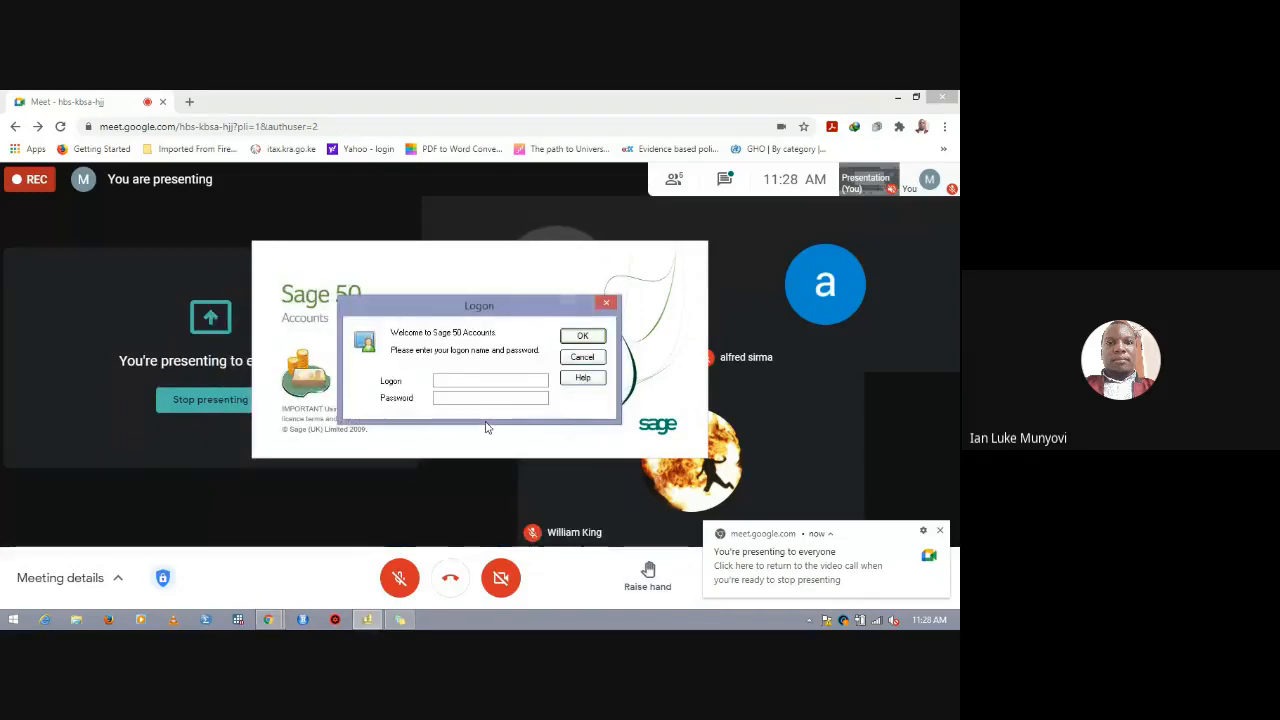
{"action": "type", "text": "manager"}
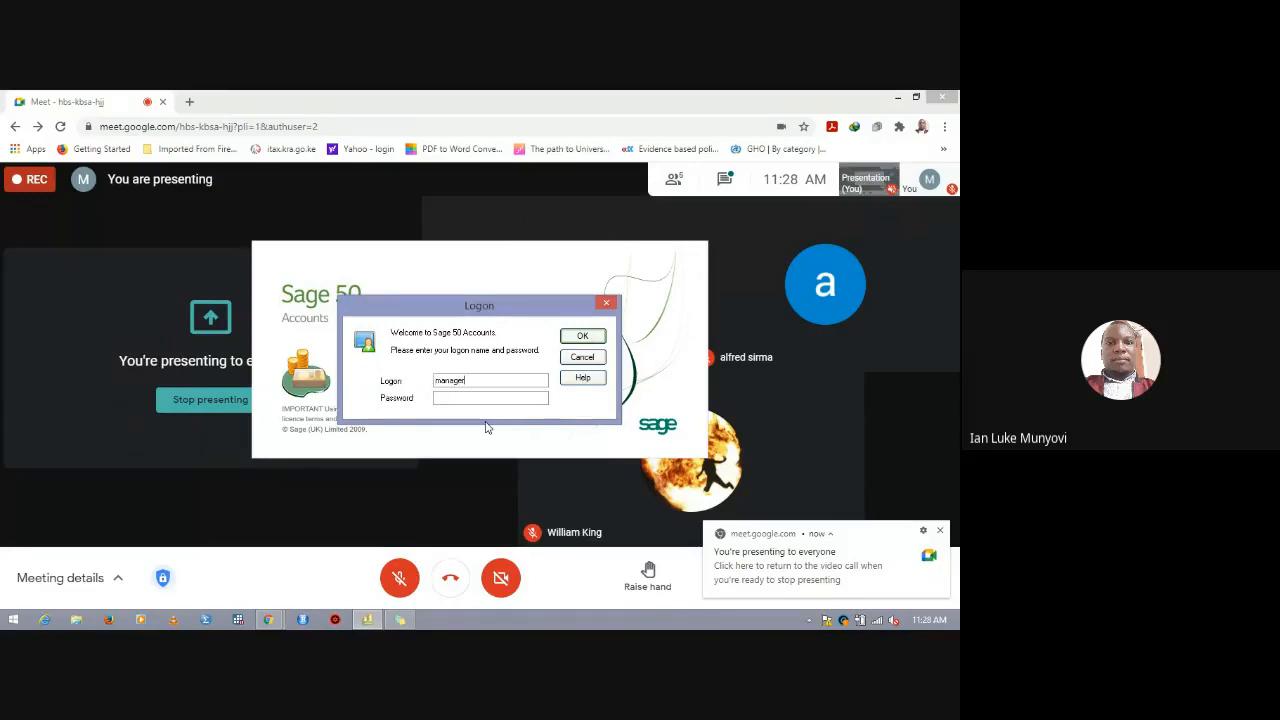
{"action": "left_click", "coordinate": [596, 337]}
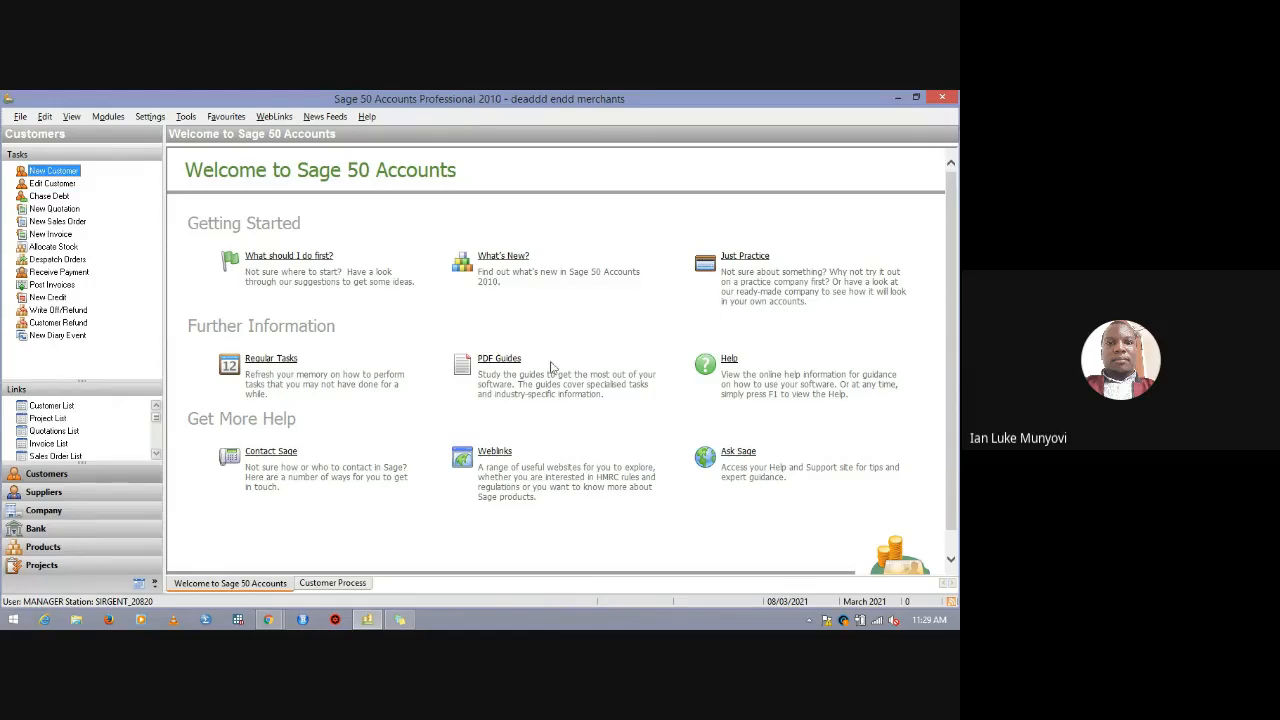
{"action": "left_click", "coordinate": [268, 621]}
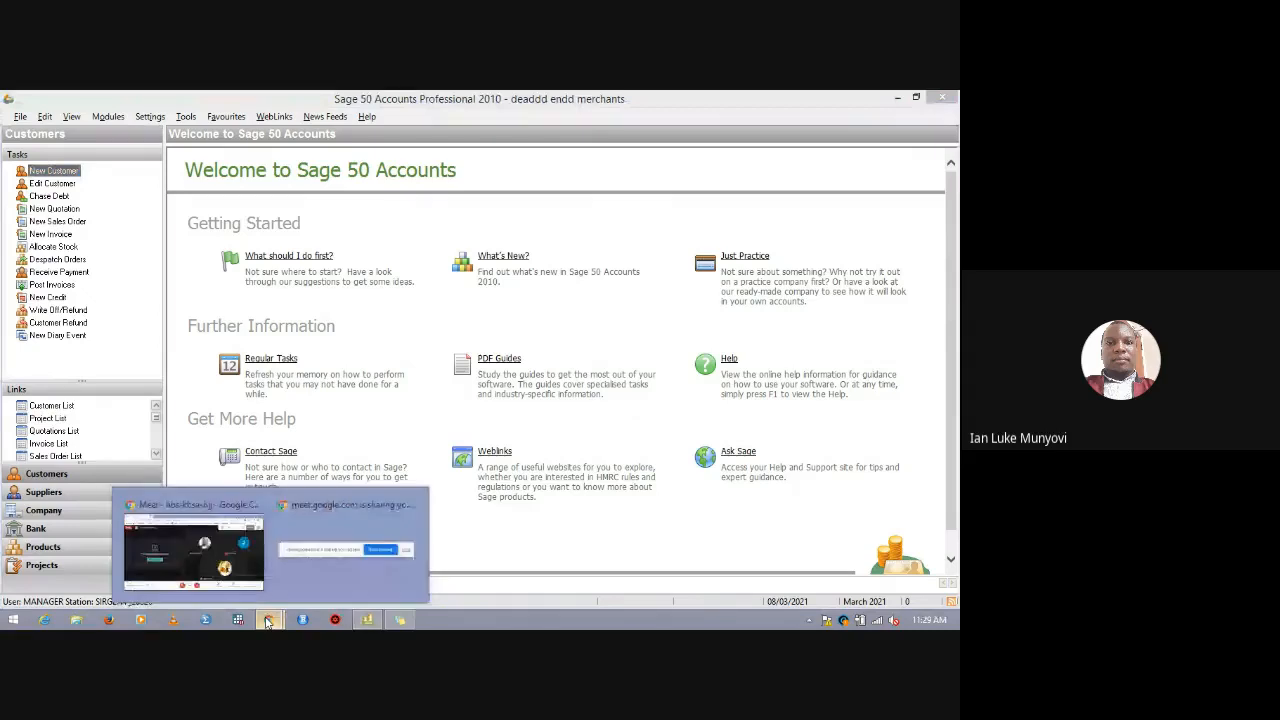
{"action": "left_click", "coordinate": [229, 558]}
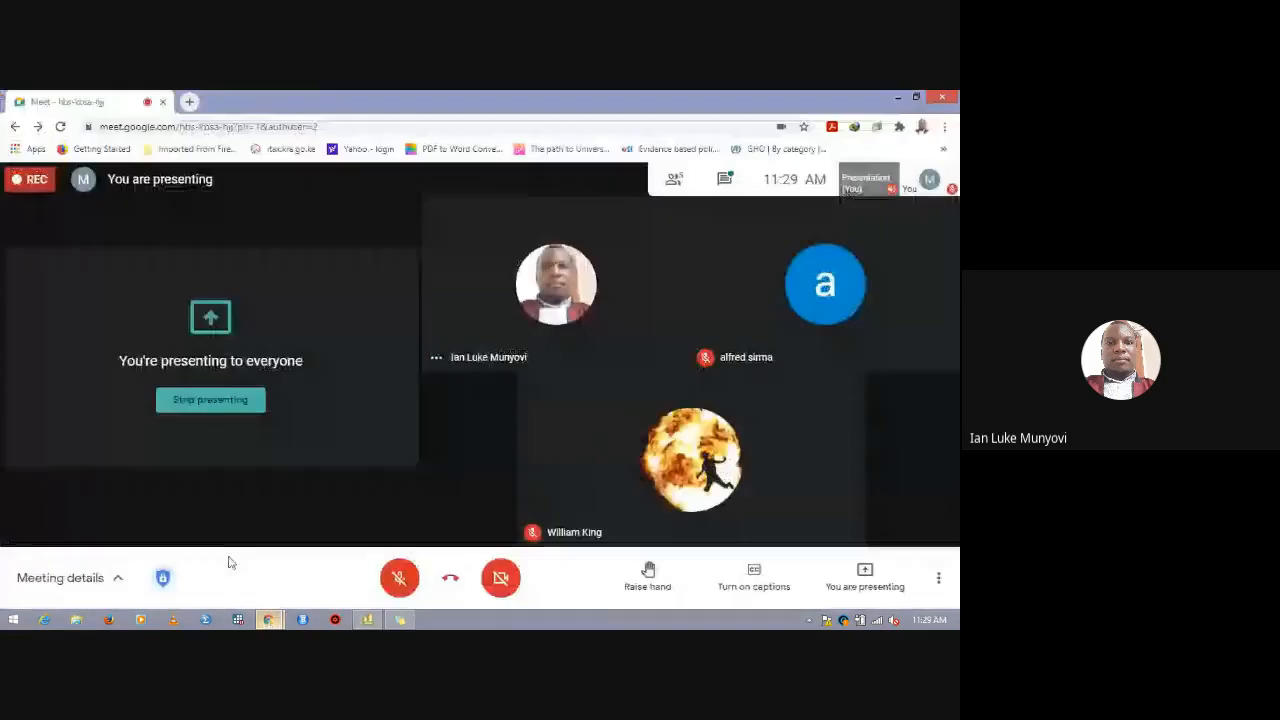
{"action": "left_click", "coordinate": [897, 100]}
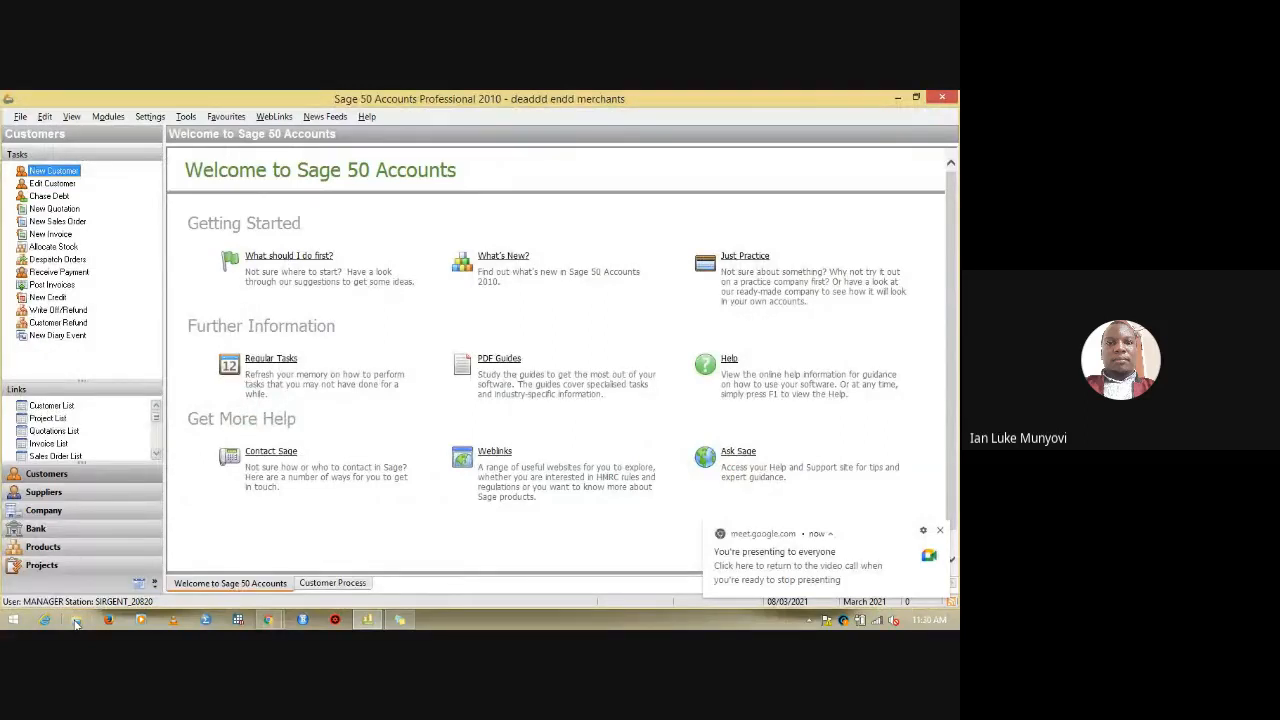
{"action": "left_click", "coordinate": [76, 622]}
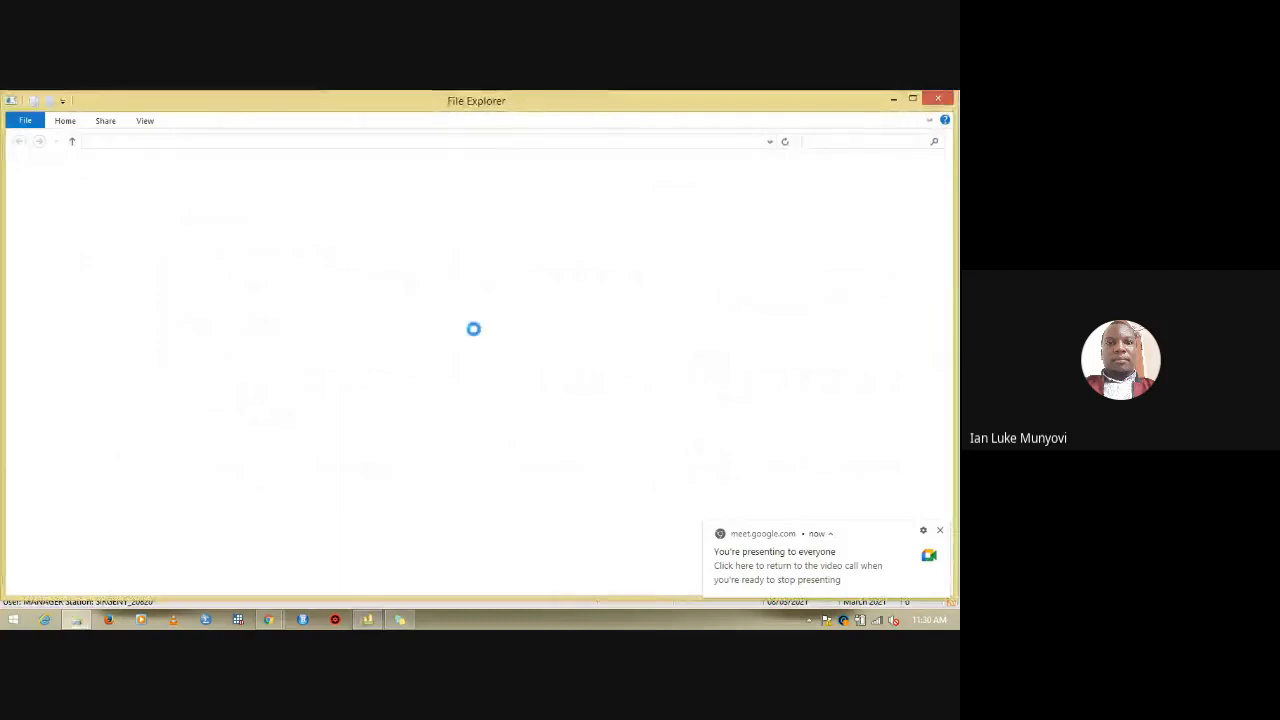
{"action": "left_click", "coordinate": [893, 100]}
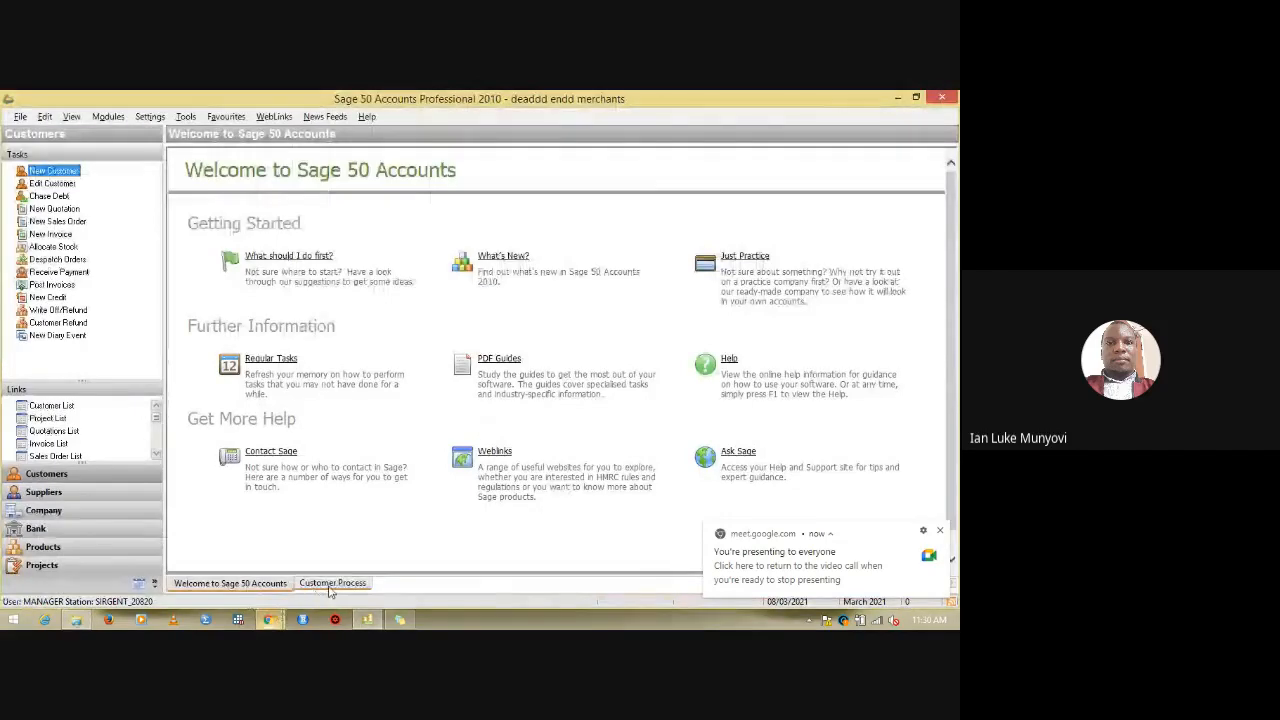
{"action": "left_click", "coordinate": [331, 584]}
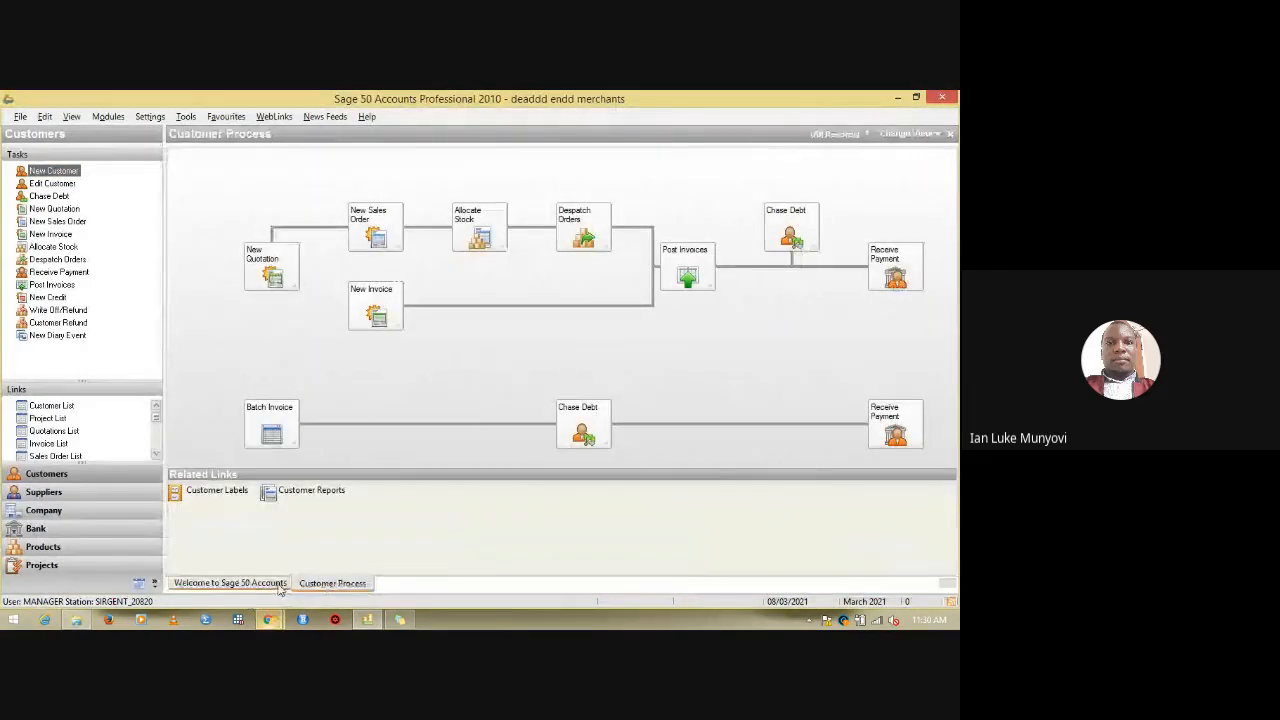
{"action": "left_click", "coordinate": [230, 584]}
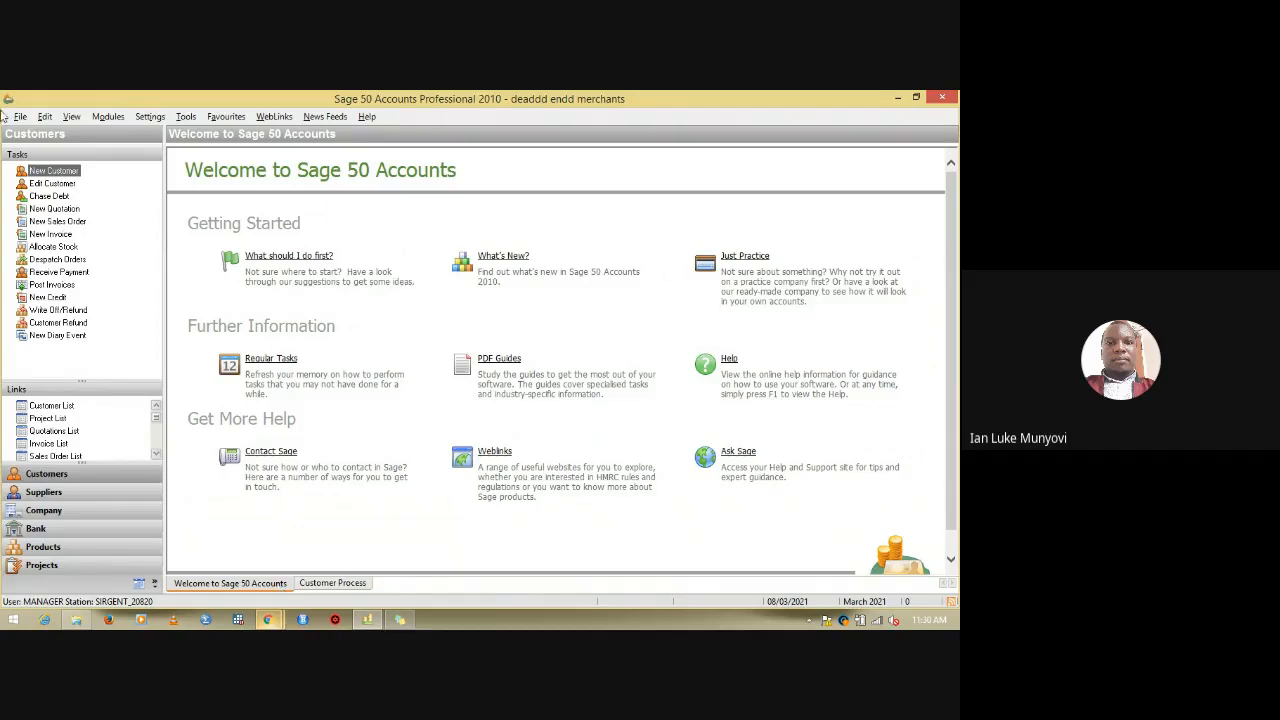
{"action": "left_click", "coordinate": [109, 117]}
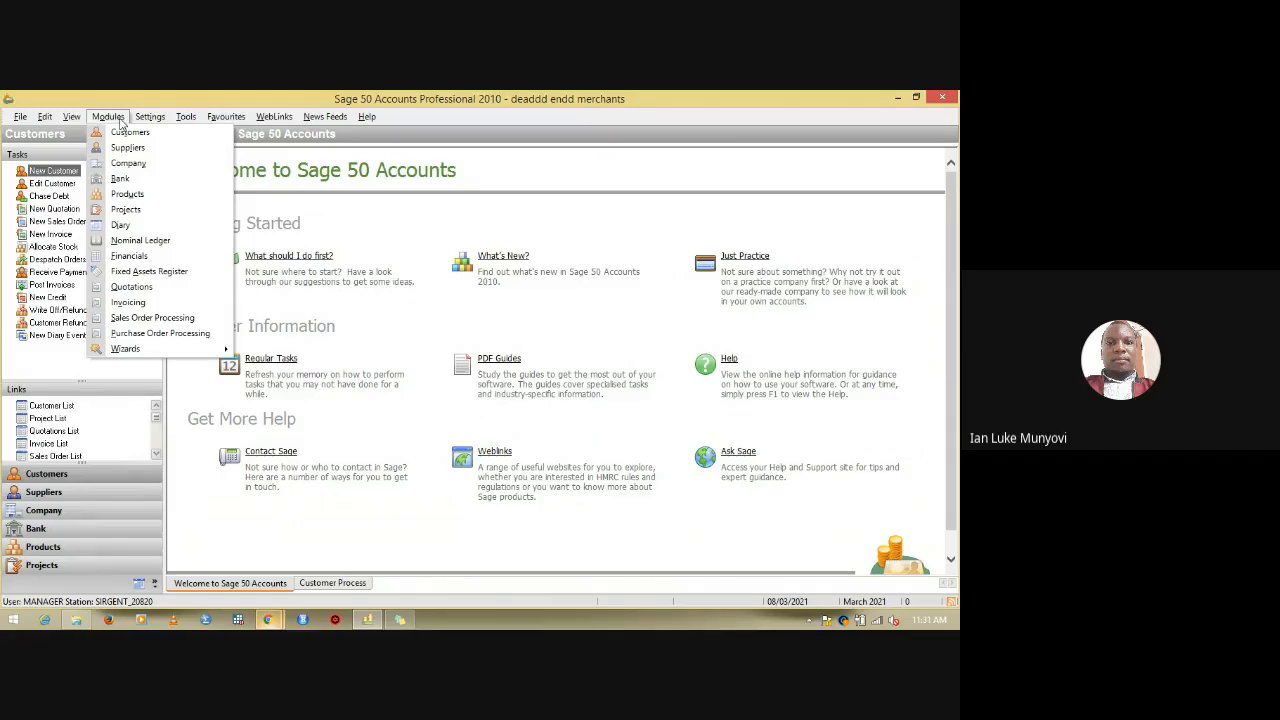
{"action": "left_click", "coordinate": [120, 122]}
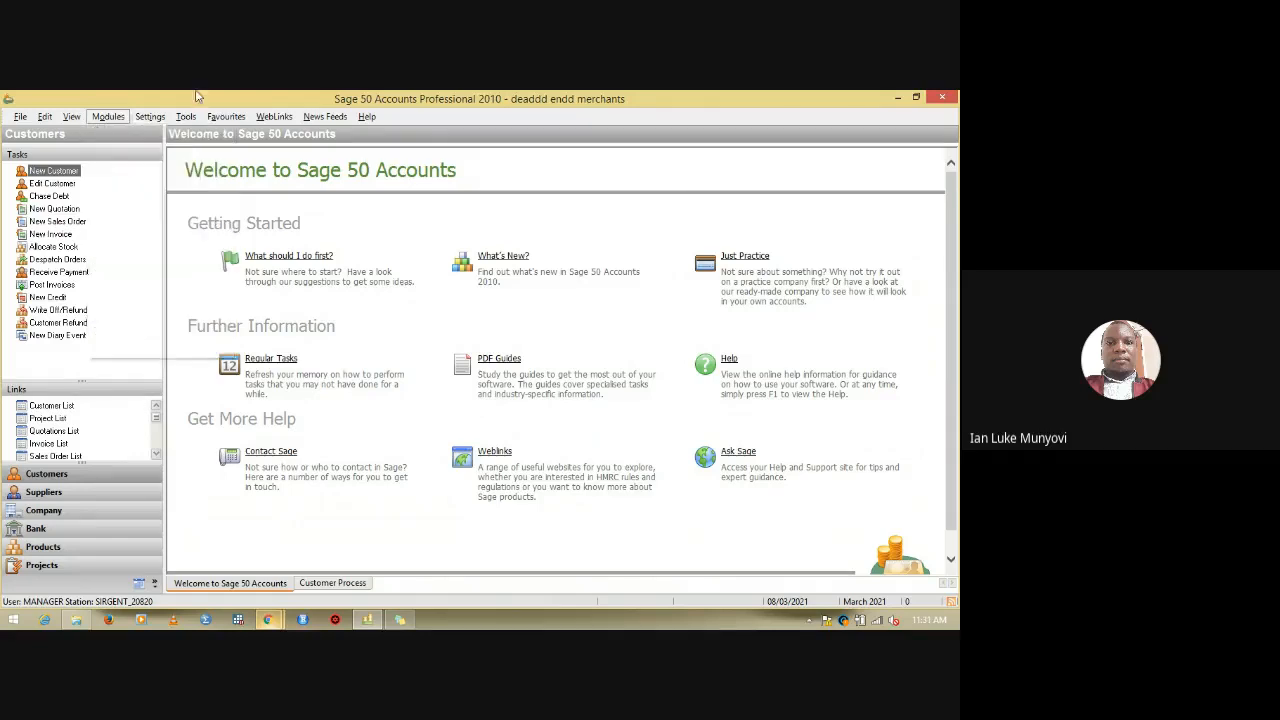
Switch to File Explorer and open the DALWORTH folder on DISC E (E:).
{"action": "left_click", "coordinate": [78, 621]}
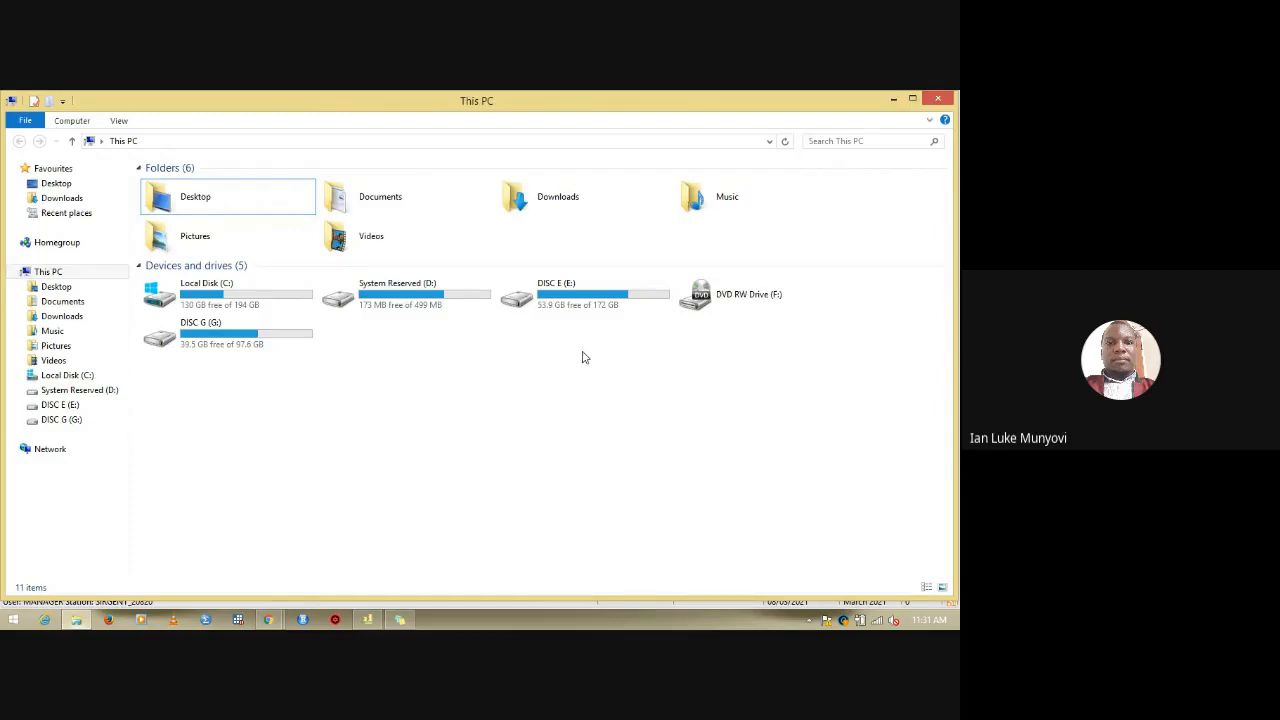
{"action": "double_click", "coordinate": [588, 306]}
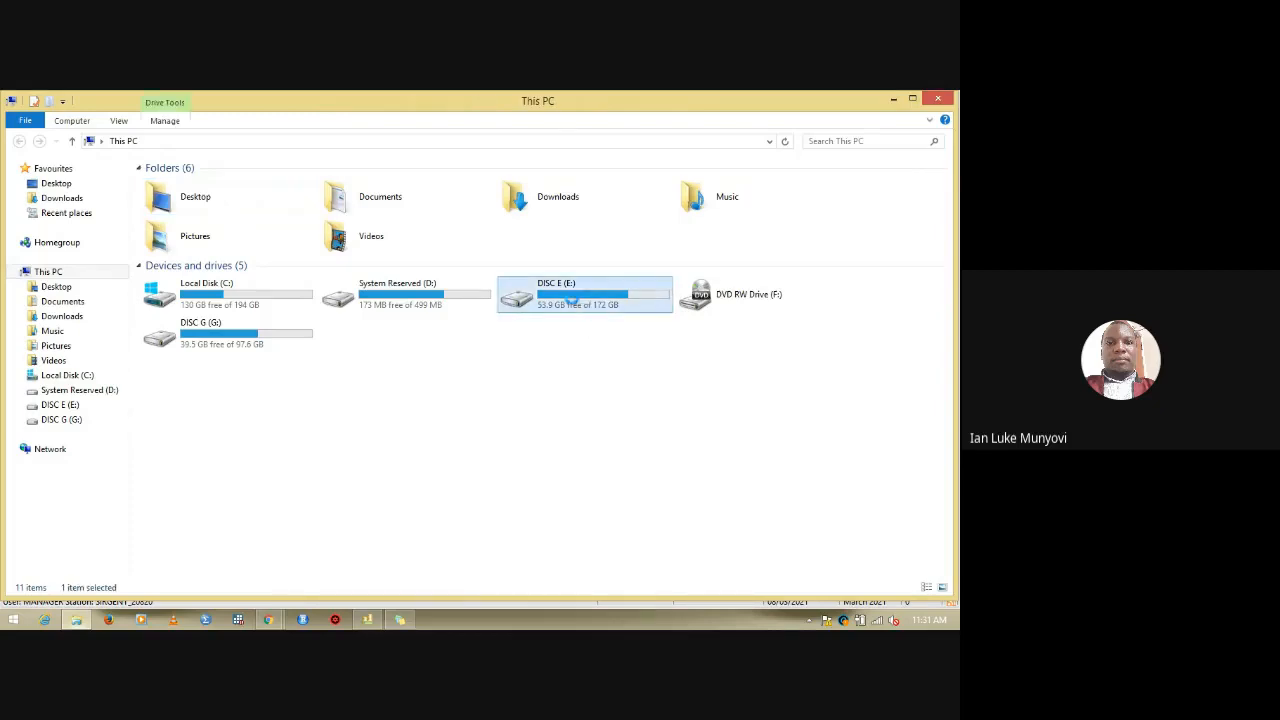
{"action": "double_click", "coordinate": [258, 187]}
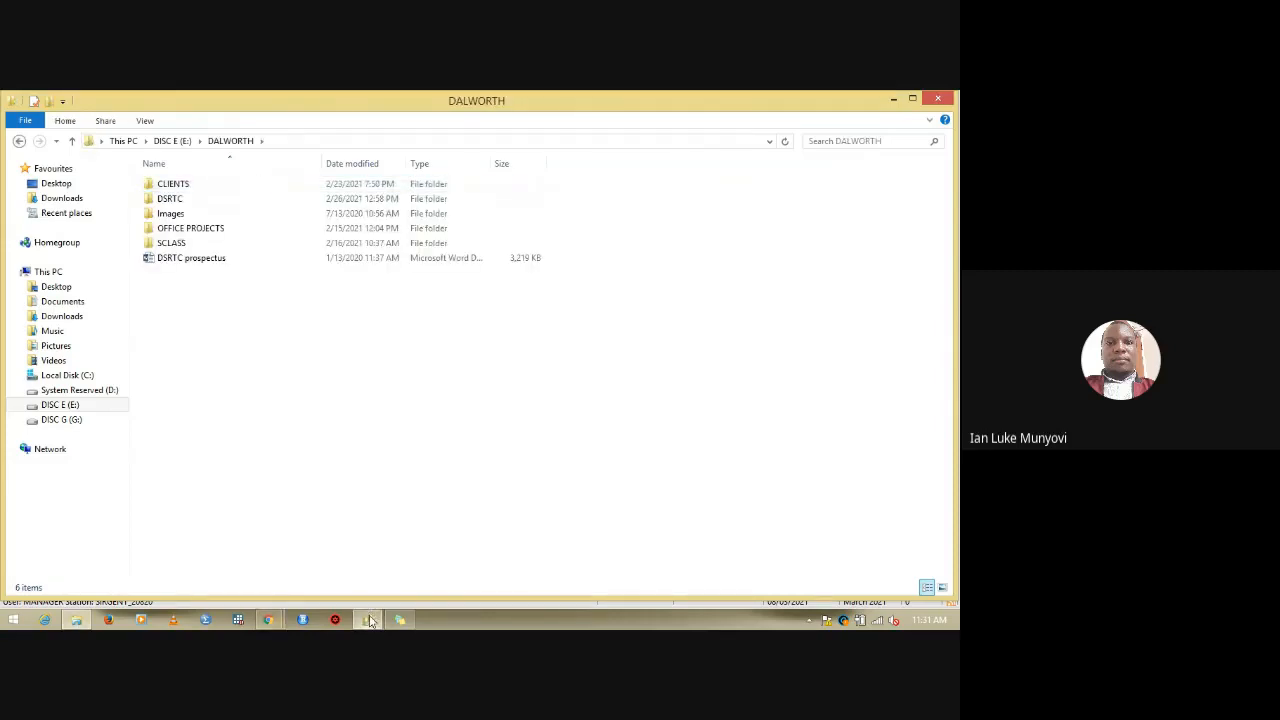
Switch to Sage 50 Accounts and show the Customers module's process view.
{"action": "left_click", "coordinate": [369, 621]}
{"action": "left_click", "coordinate": [103, 118]}
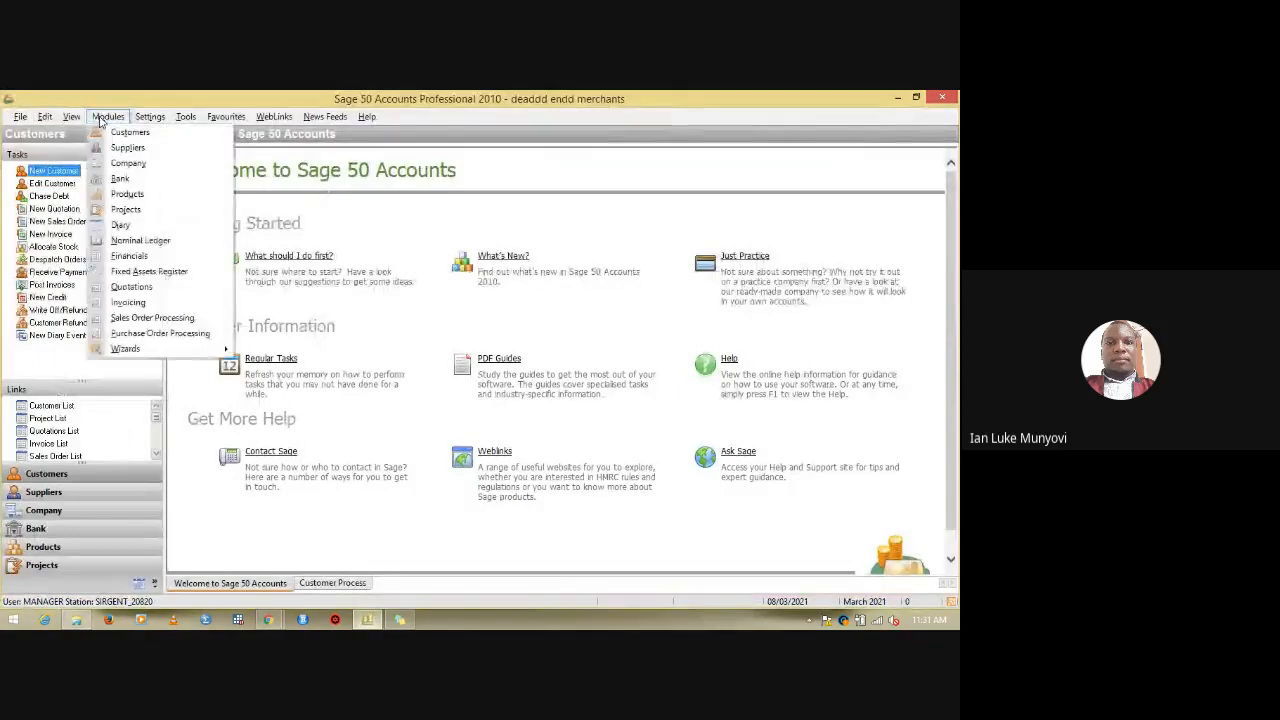
{"action": "left_click", "coordinate": [128, 133]}
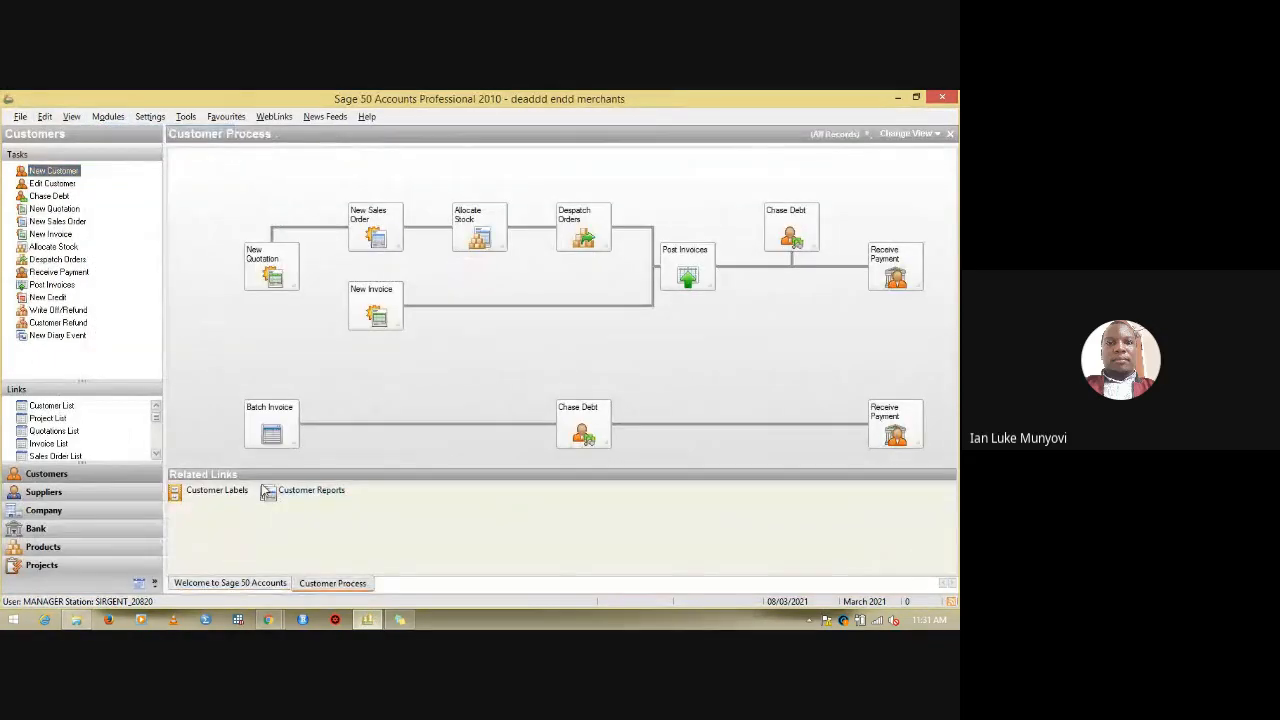
Return to File Explorer and open the Dead end Word document from CLIENTS > TRAINING MATERIALS > PRINT inside the DALWORTH folder.
{"action": "mouse_move", "coordinate": [272, 621]}
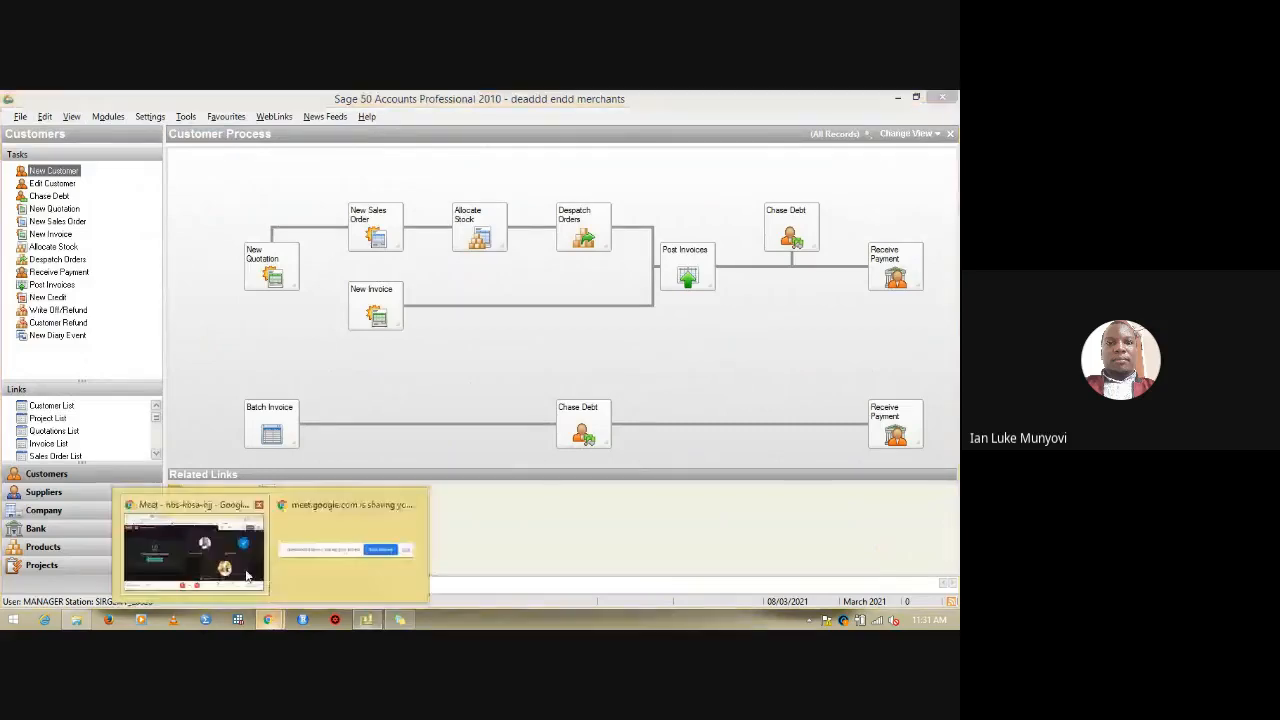
{"action": "mouse_move", "coordinate": [247, 577]}
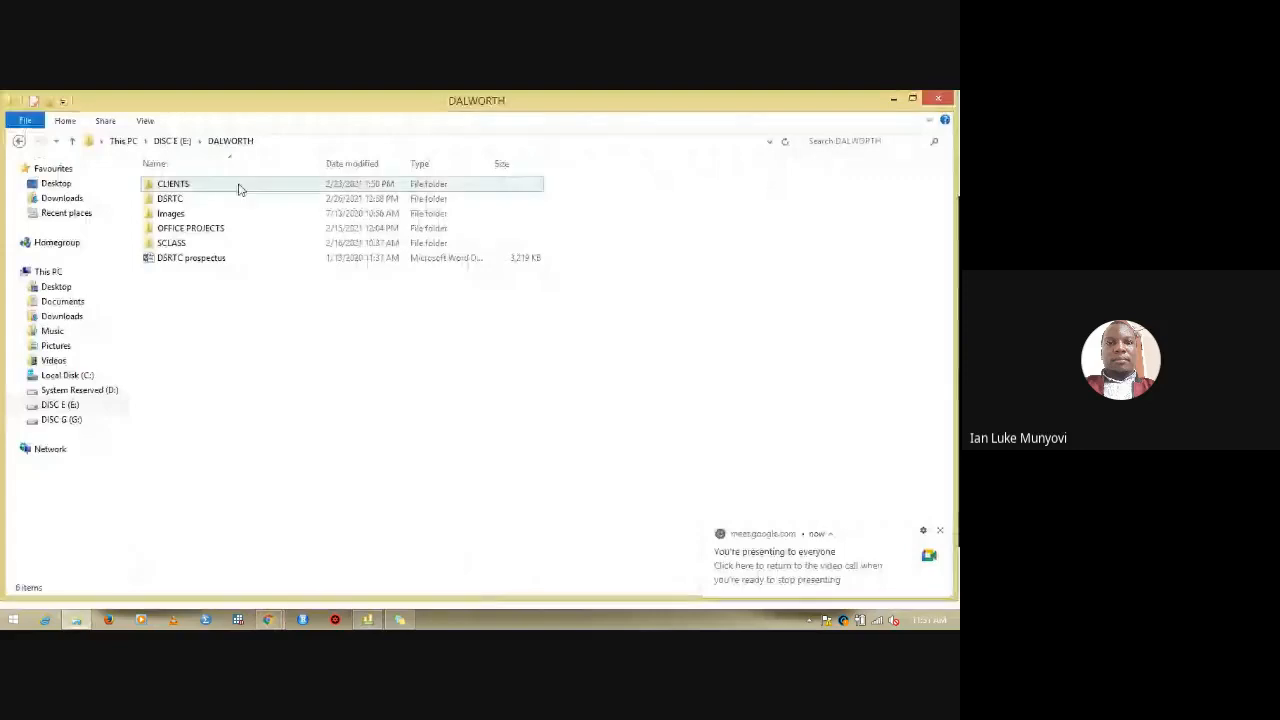
{"action": "double_click", "coordinate": [238, 189]}
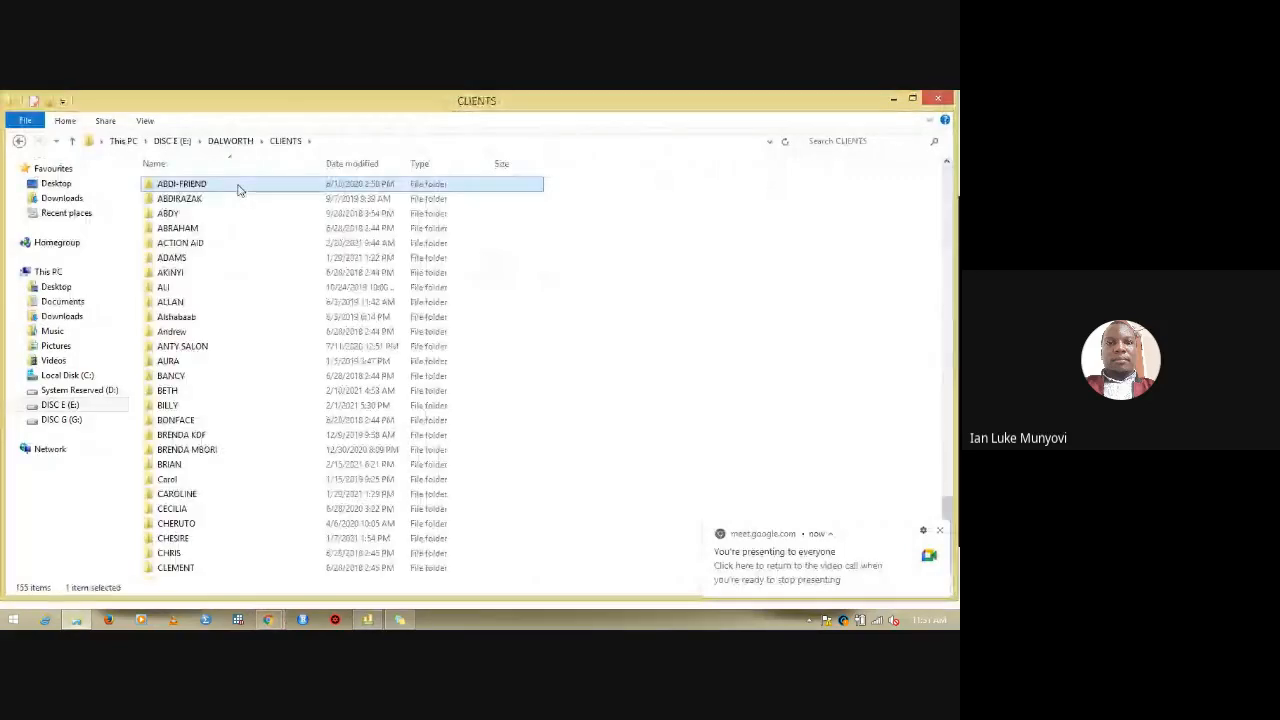
{"action": "key", "text": "t"}
{"action": "double_click", "coordinate": [196, 408]}
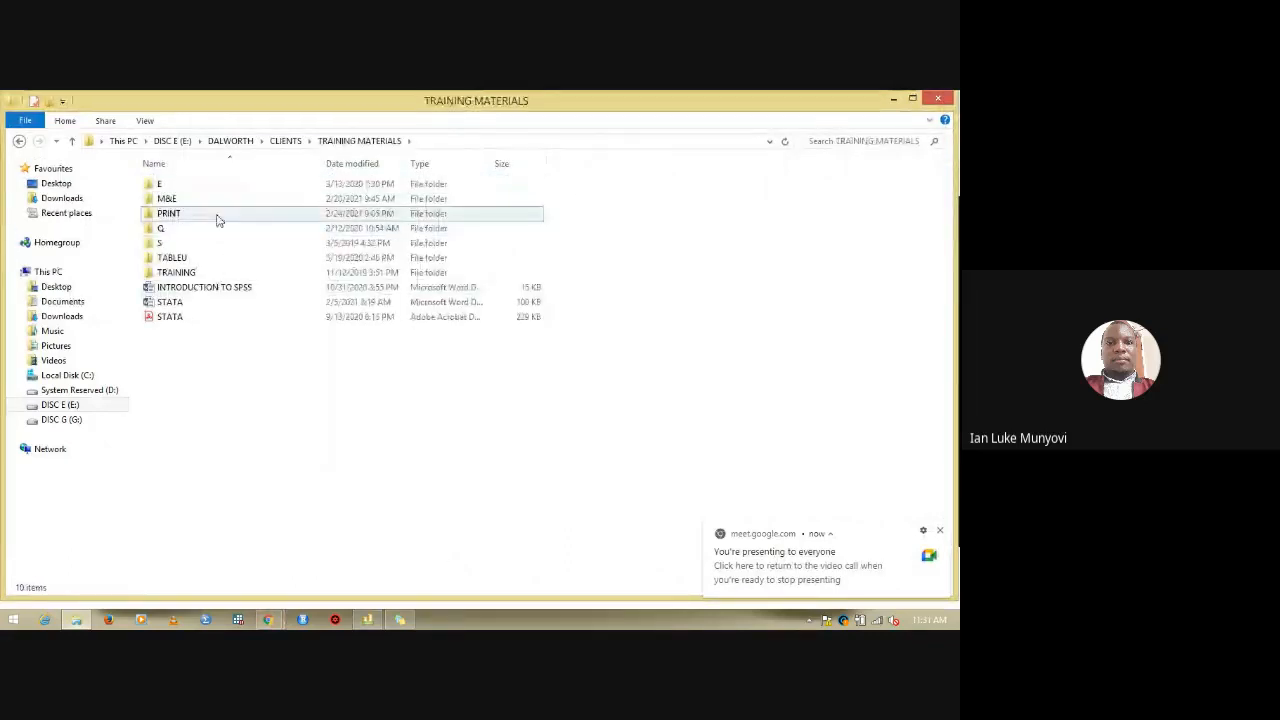
{"action": "double_click", "coordinate": [217, 216]}
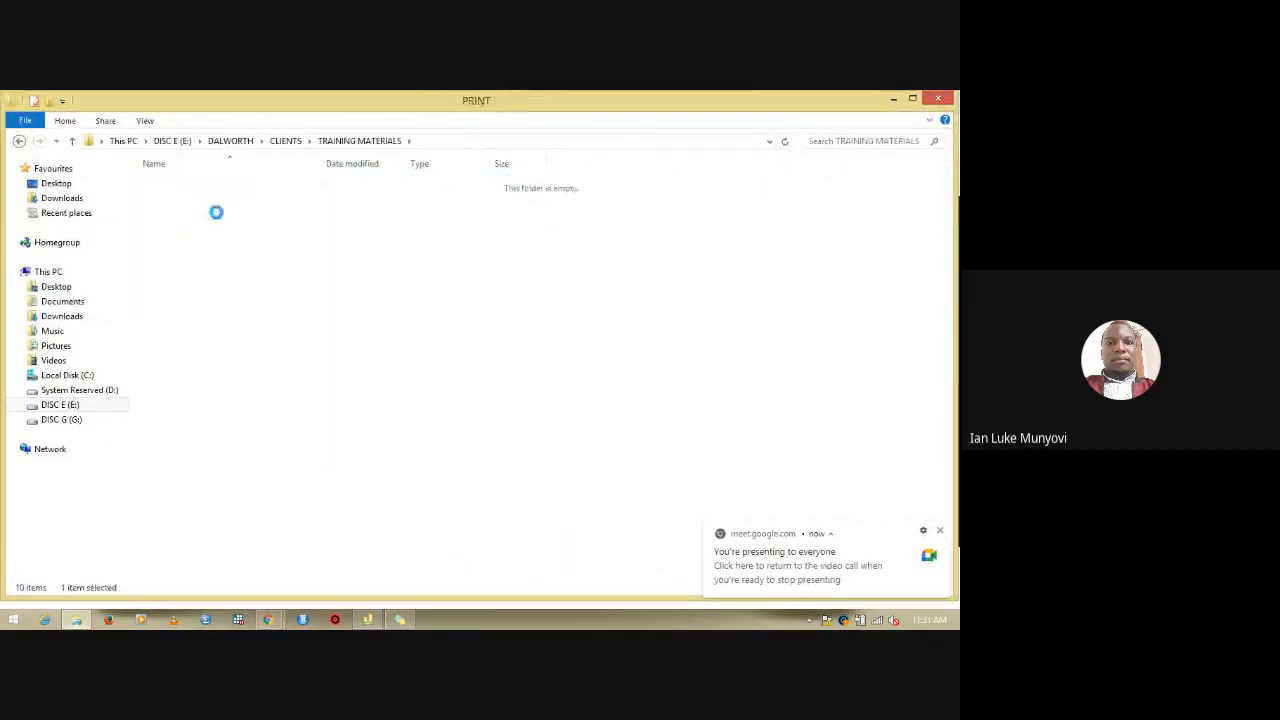
{"action": "left_click", "coordinate": [196, 188]}
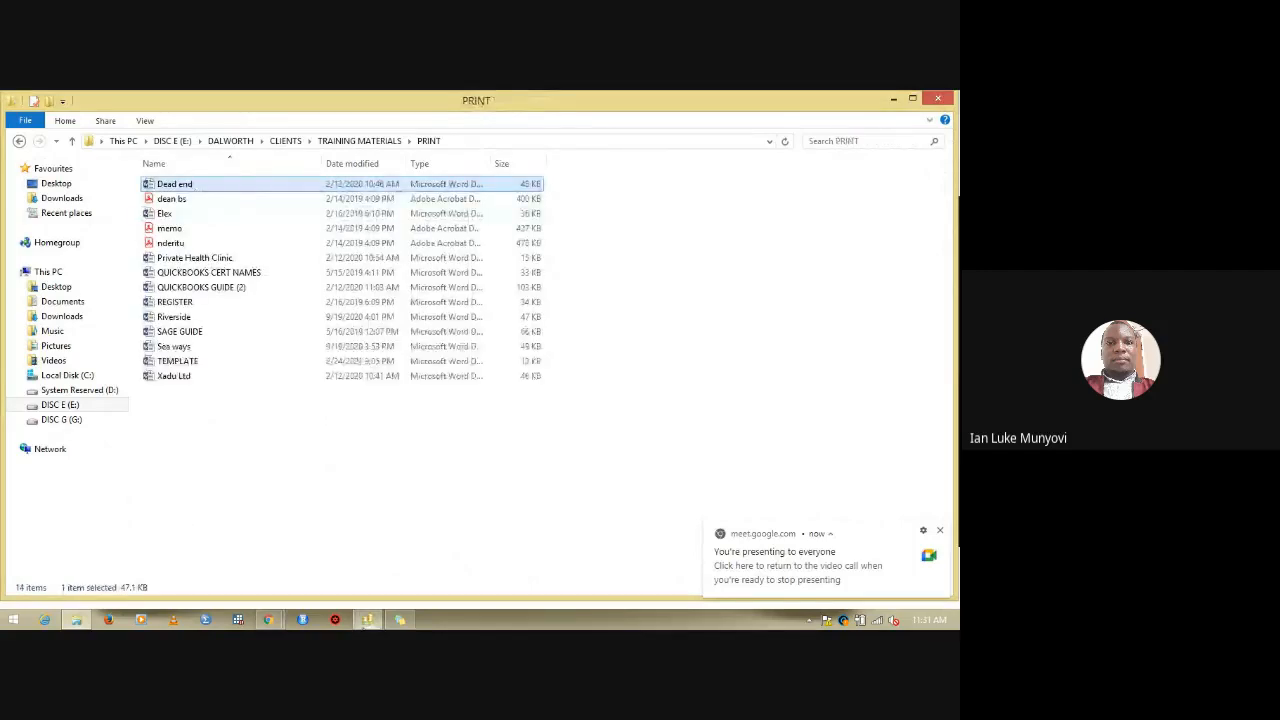
Switch to Sage 50 Accounts and start a new customer record, advancing the wizard to the name and reference page.
{"action": "left_click", "coordinate": [368, 620]}
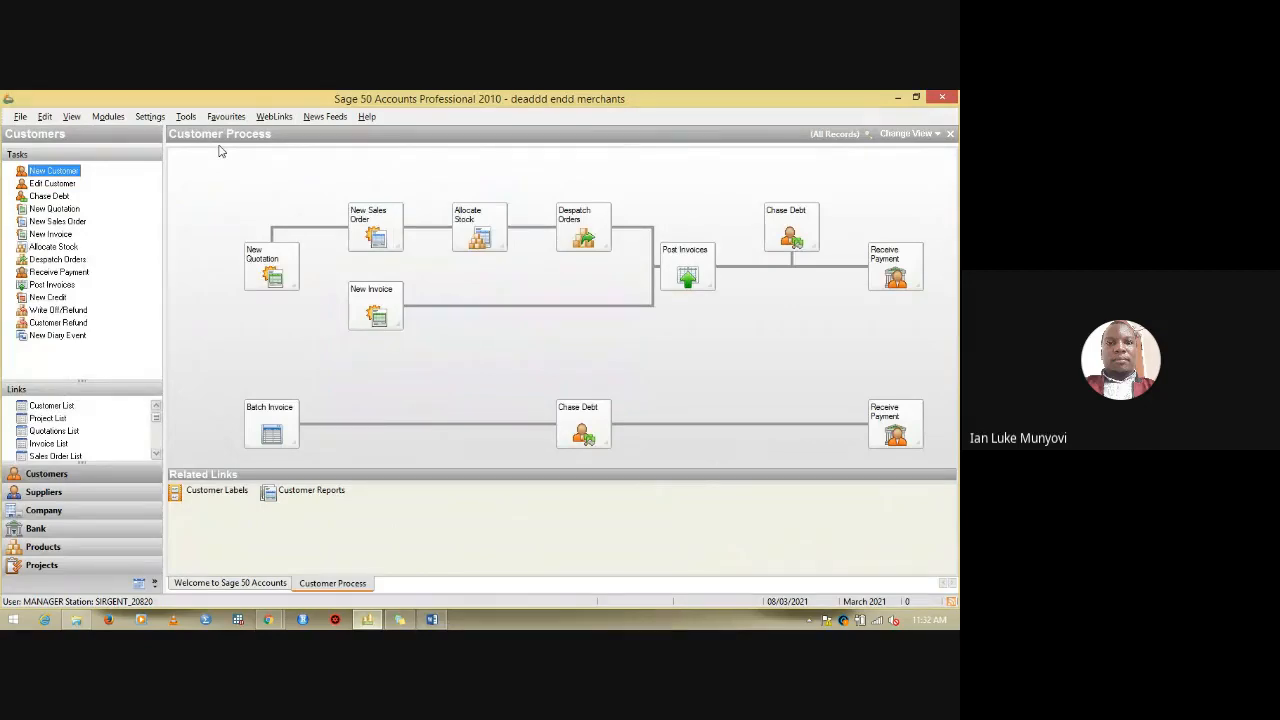
{"action": "left_click", "coordinate": [48, 177]}
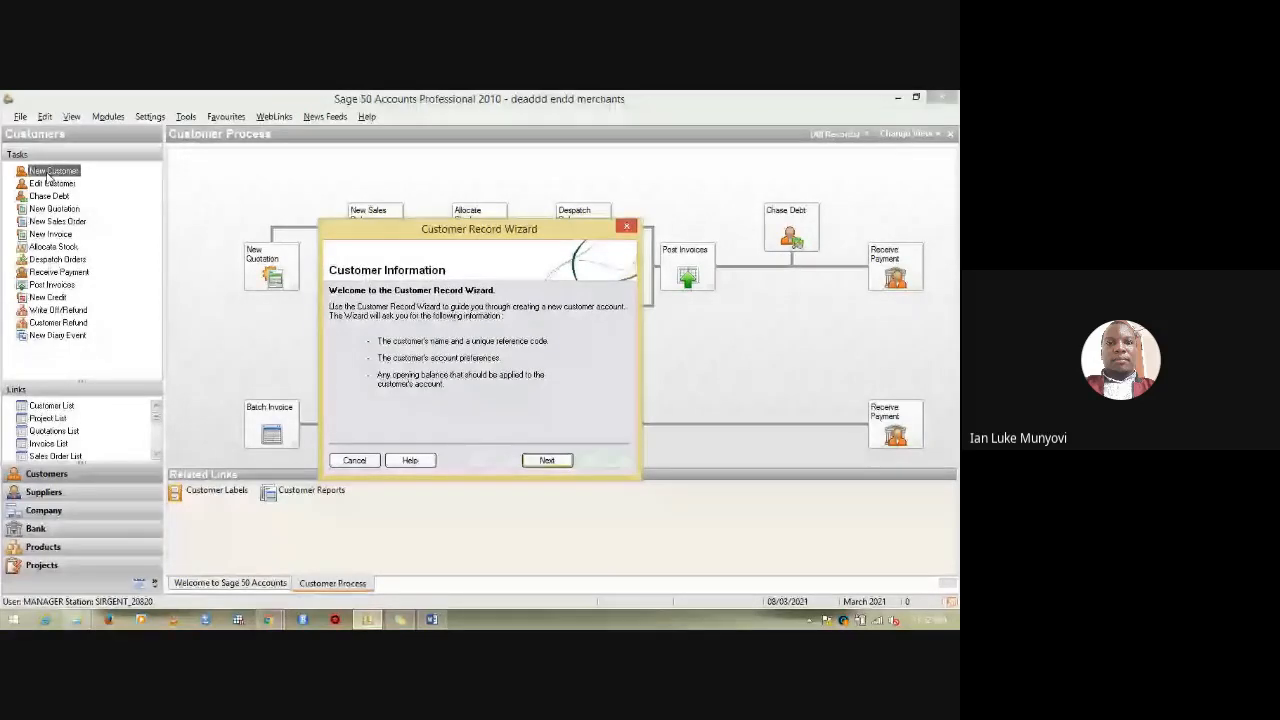
{"action": "left_click", "coordinate": [547, 461]}
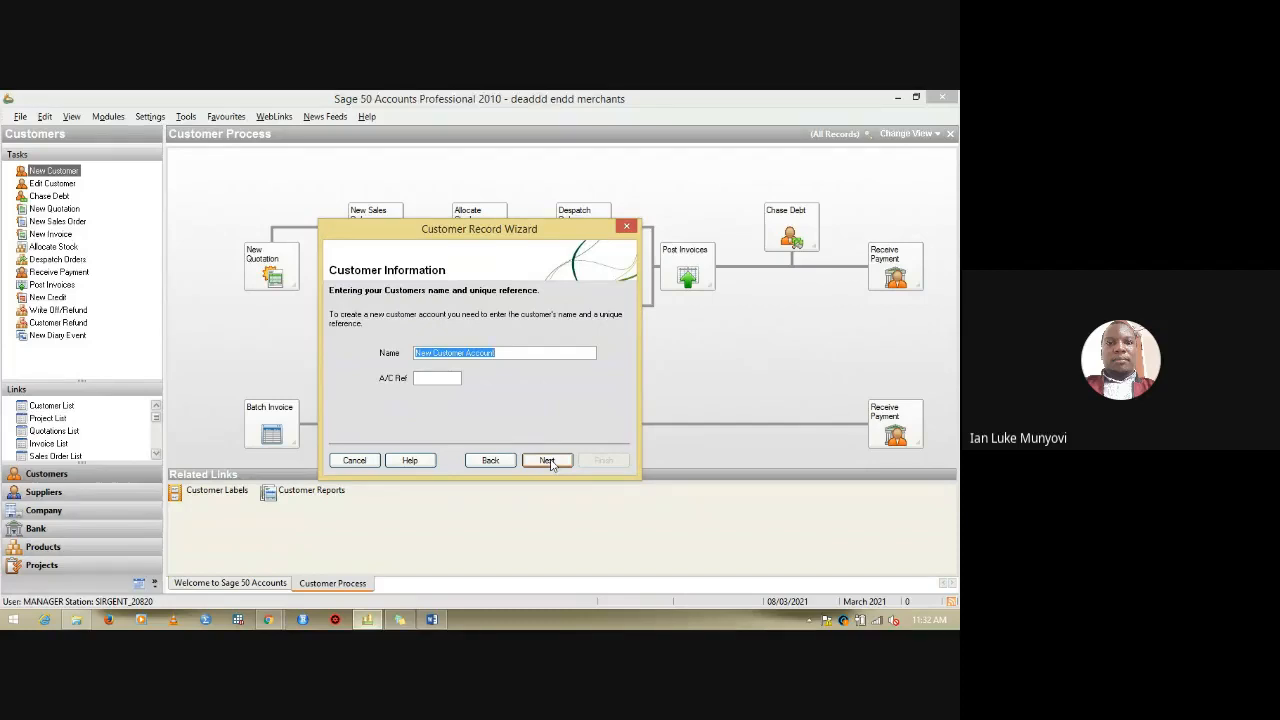
Switch to the Dead end Word document and zoom out to 120% to read the list of credit buyers.
{"action": "left_click", "coordinate": [432, 620]}
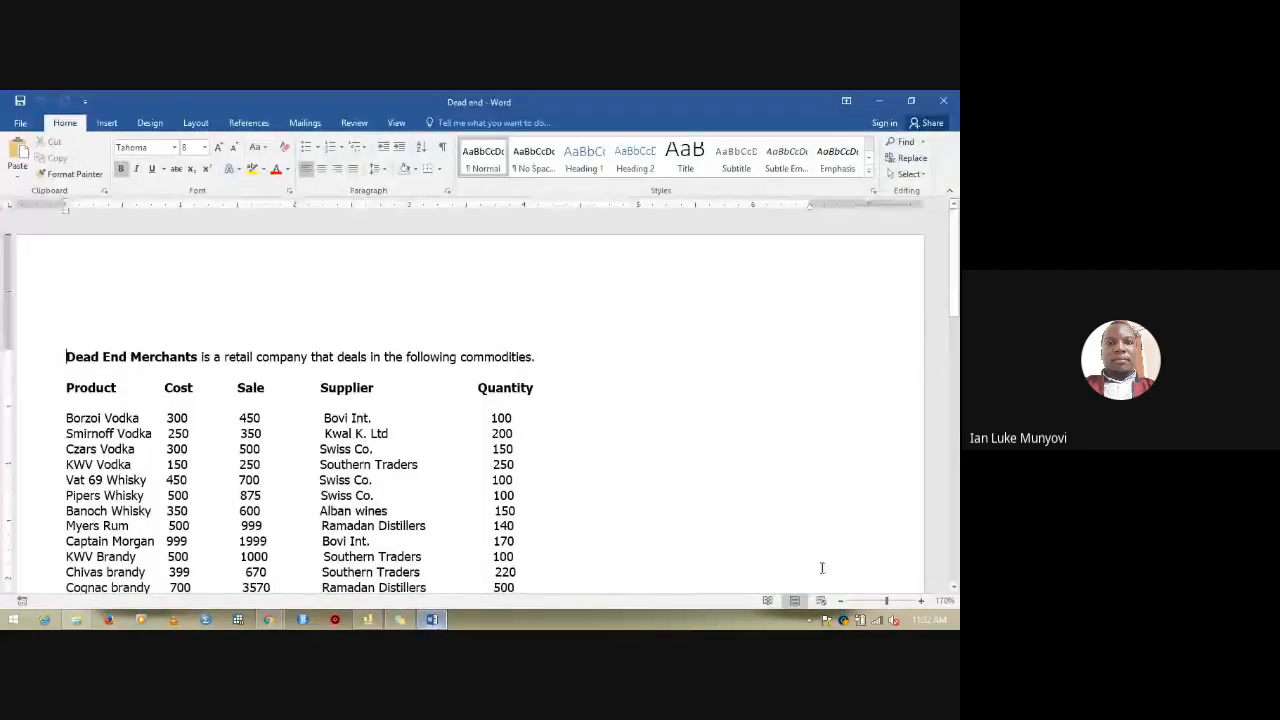
{"action": "left_click", "coordinate": [840, 601]}
{"action": "left_click", "coordinate": [840, 601]}
{"action": "left_click", "coordinate": [840, 601]}
{"action": "left_click", "coordinate": [840, 601]}
{"action": "left_click", "coordinate": [840, 601]}
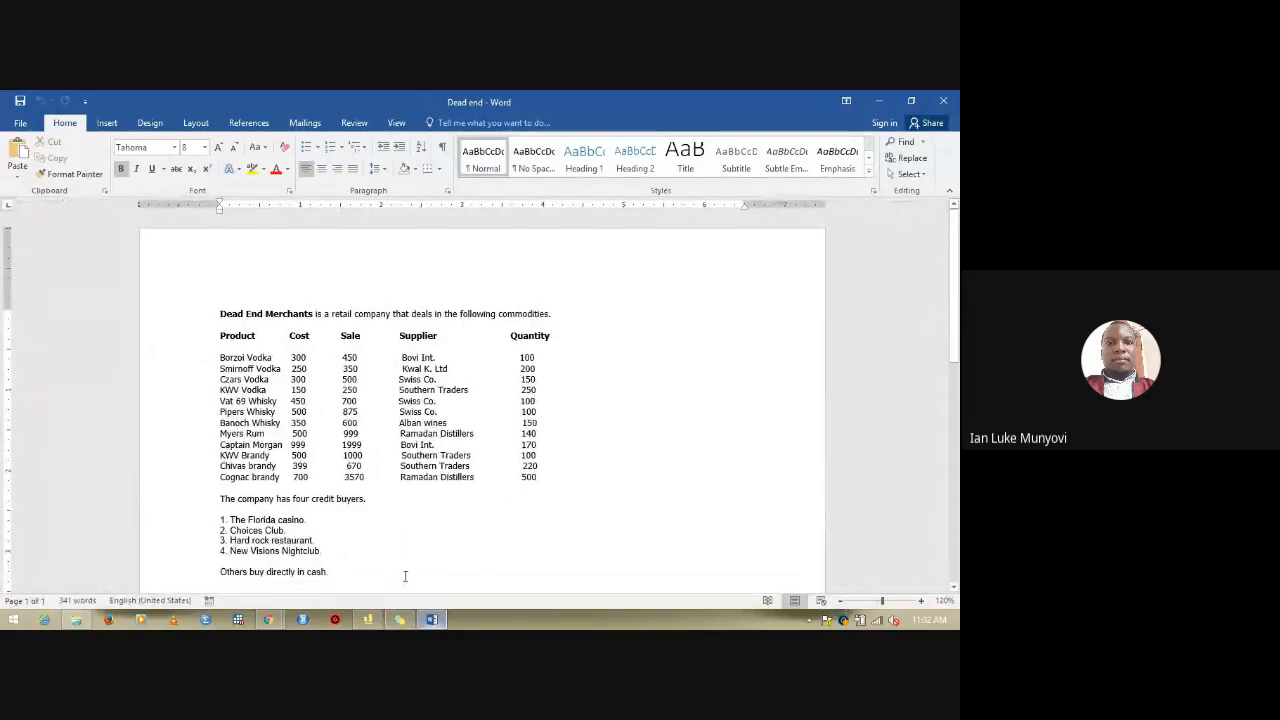
Return to the customer wizard in Sage 50 Accounts, name the customer Florida Casino and continue to the address details.
{"action": "left_click", "coordinate": [367, 620]}
{"action": "type", "text": "Flor"}
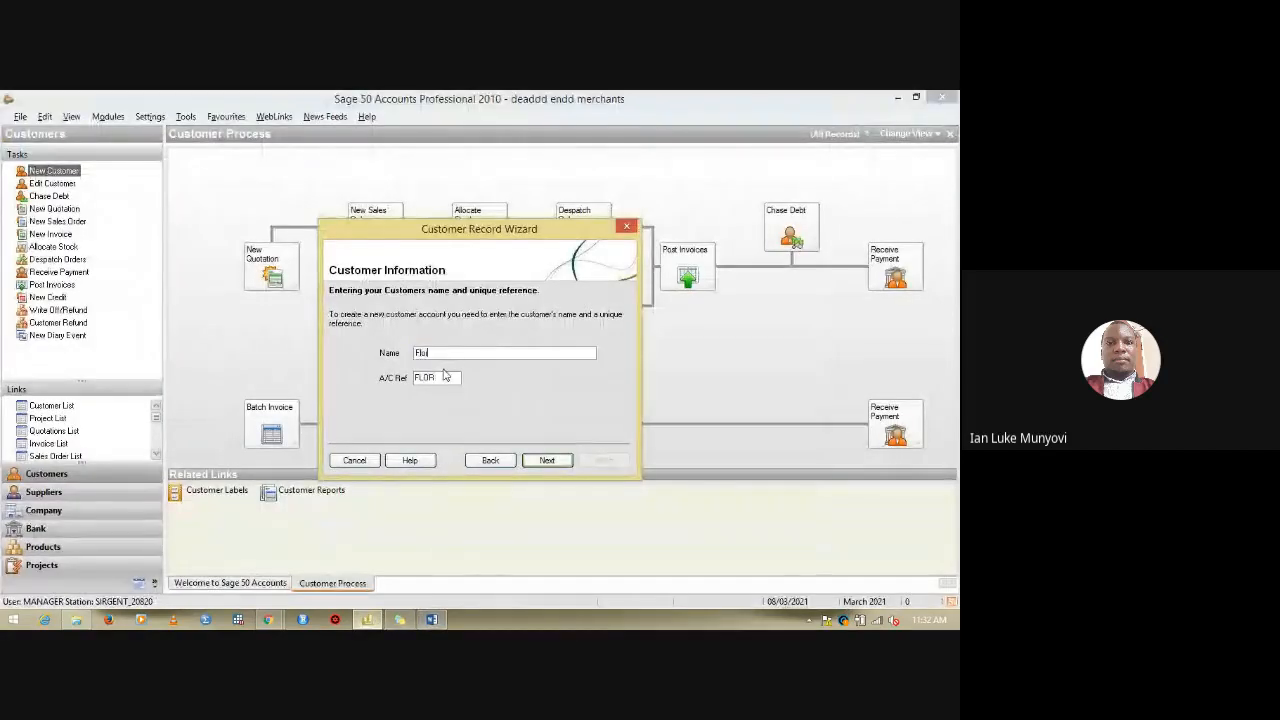
{"action": "type", "text": "ida Casri"}
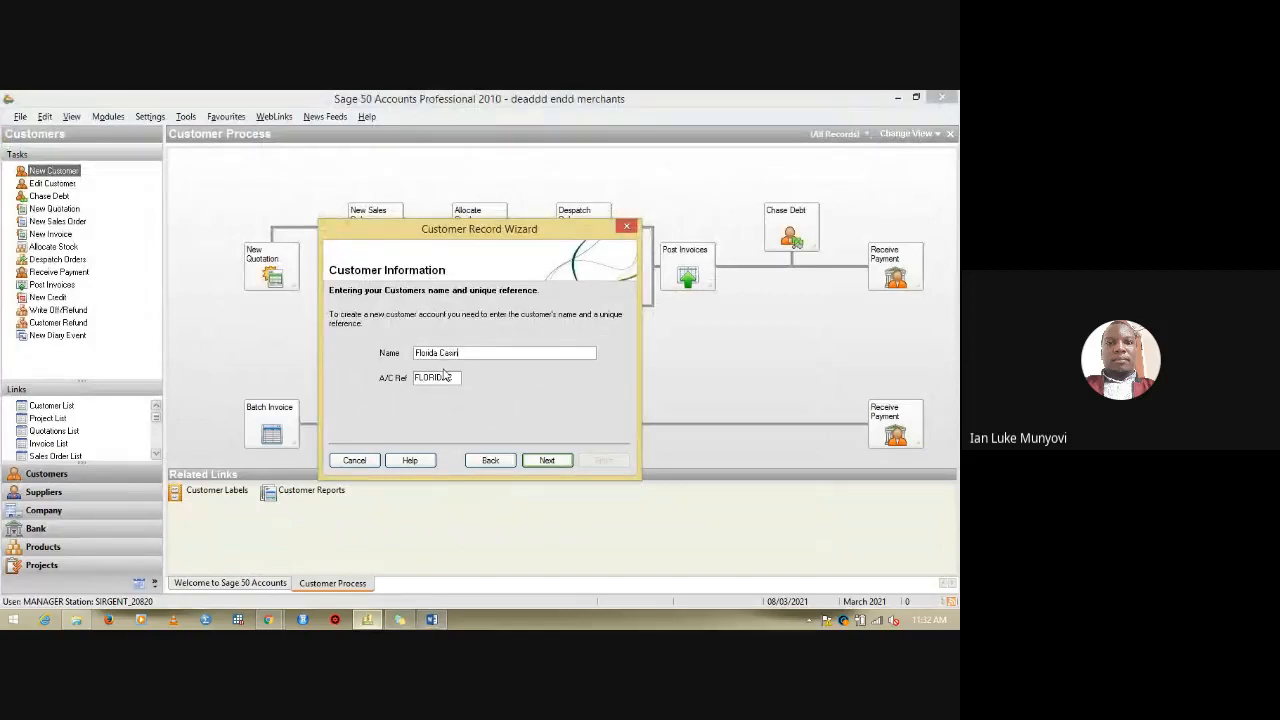
{"action": "key", "text": "BackSpace"}
{"action": "type", "text": "ino"}
{"action": "left_click", "coordinate": [546, 461]}
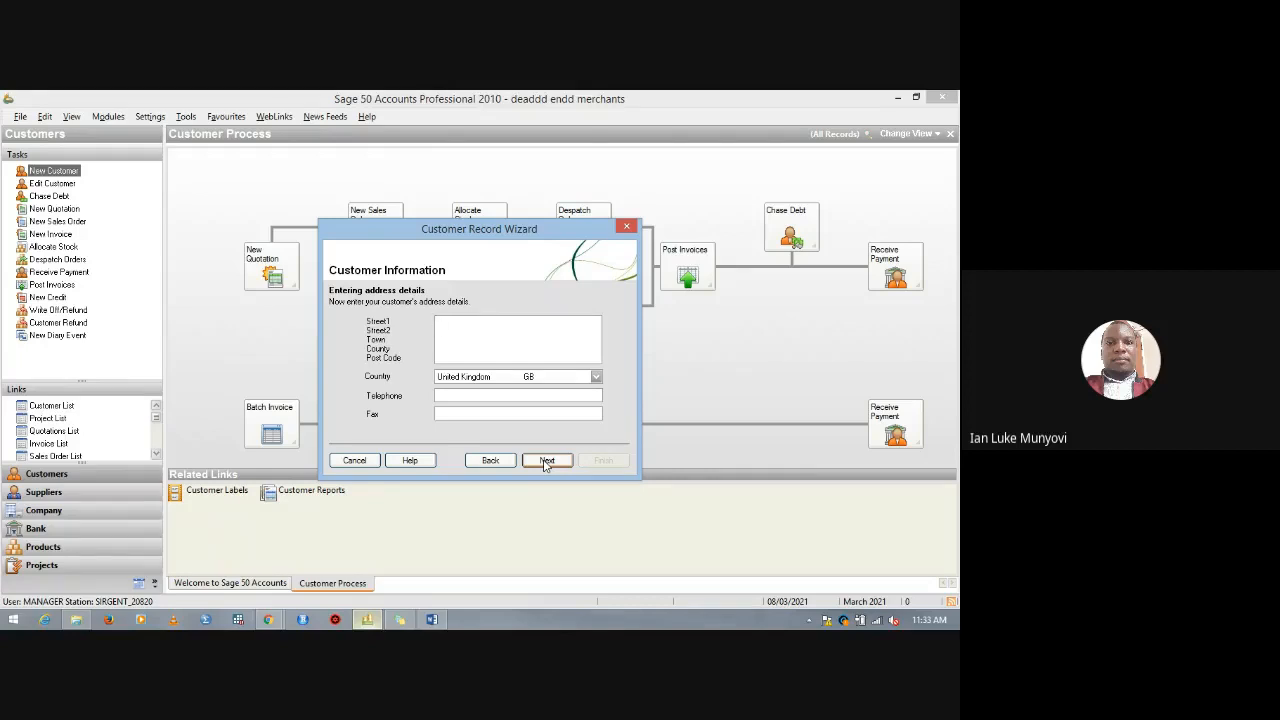
Set the customer's country to Kenya and continue past the blank contact information to the first additional information page.
{"action": "left_click", "coordinate": [515, 378]}
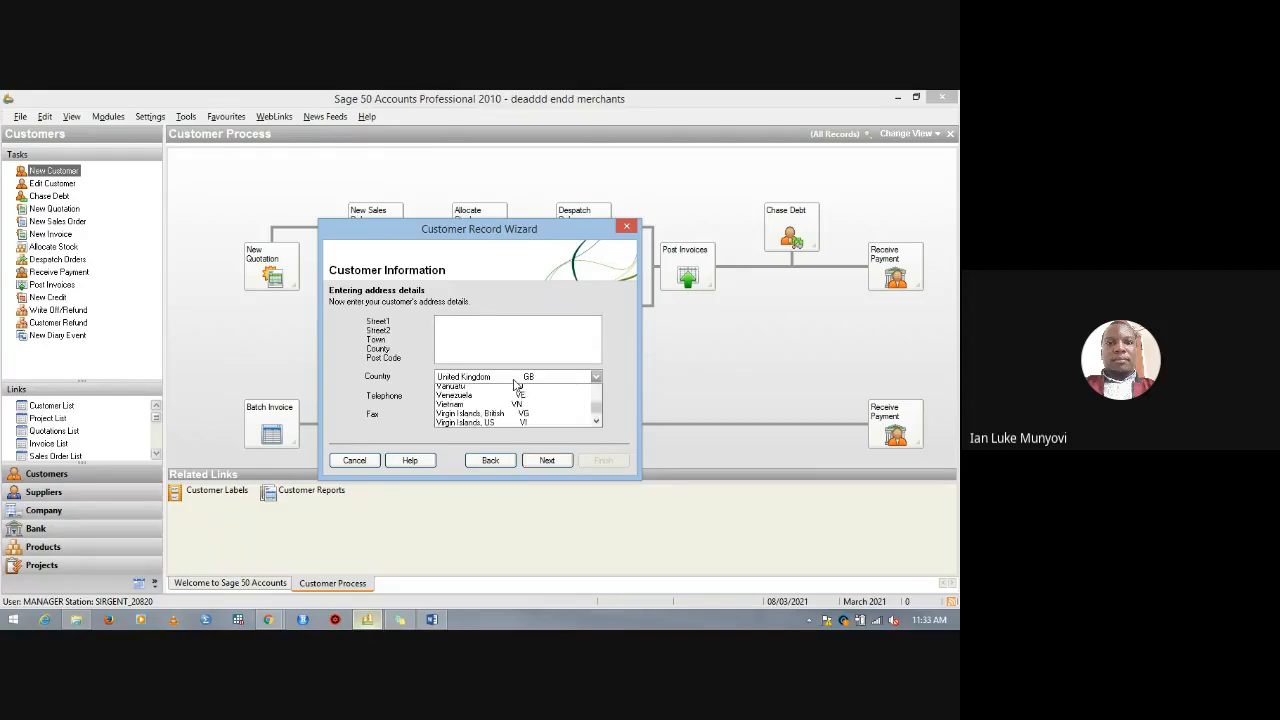
{"action": "key", "text": "k"}
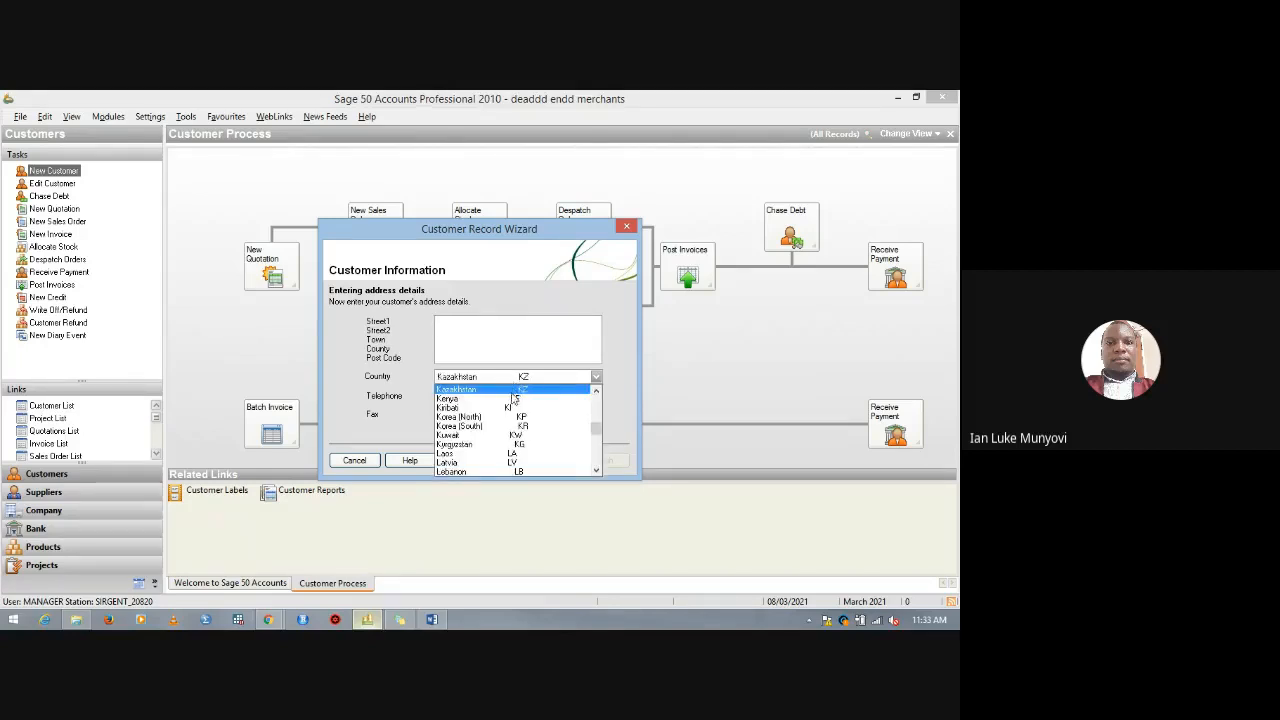
{"action": "left_click", "coordinate": [511, 399]}
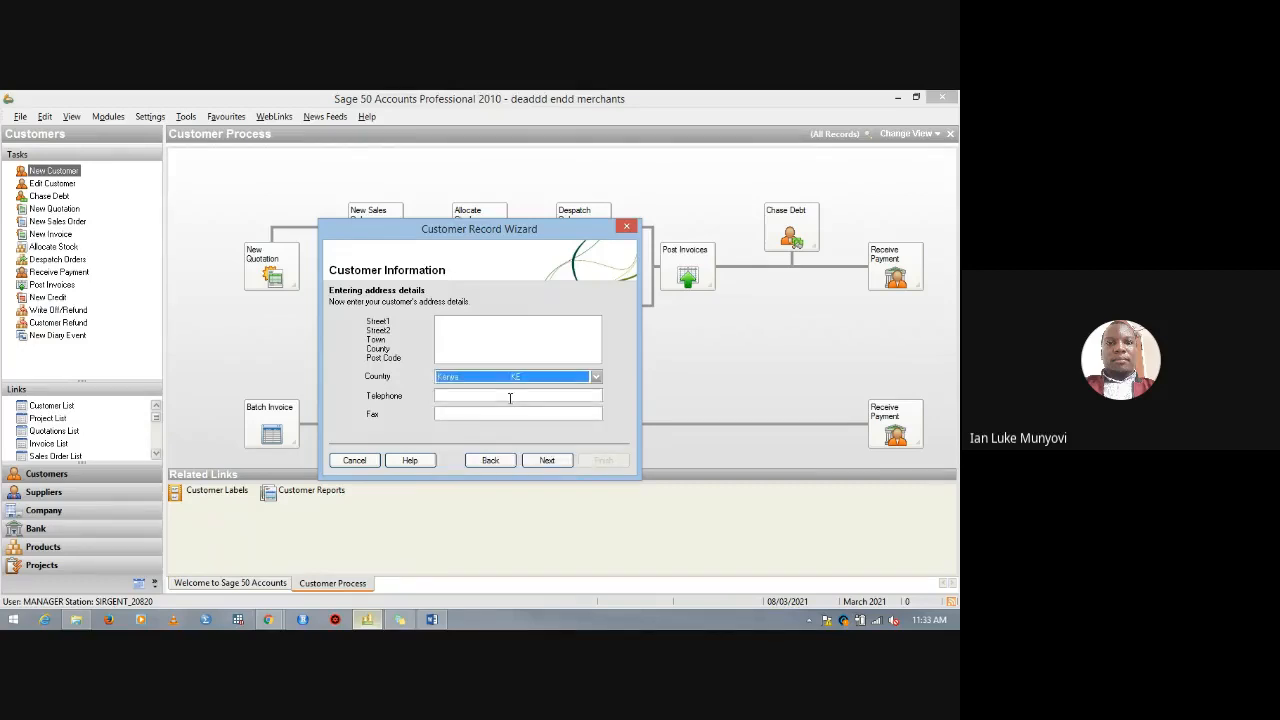
{"action": "left_click", "coordinate": [547, 461]}
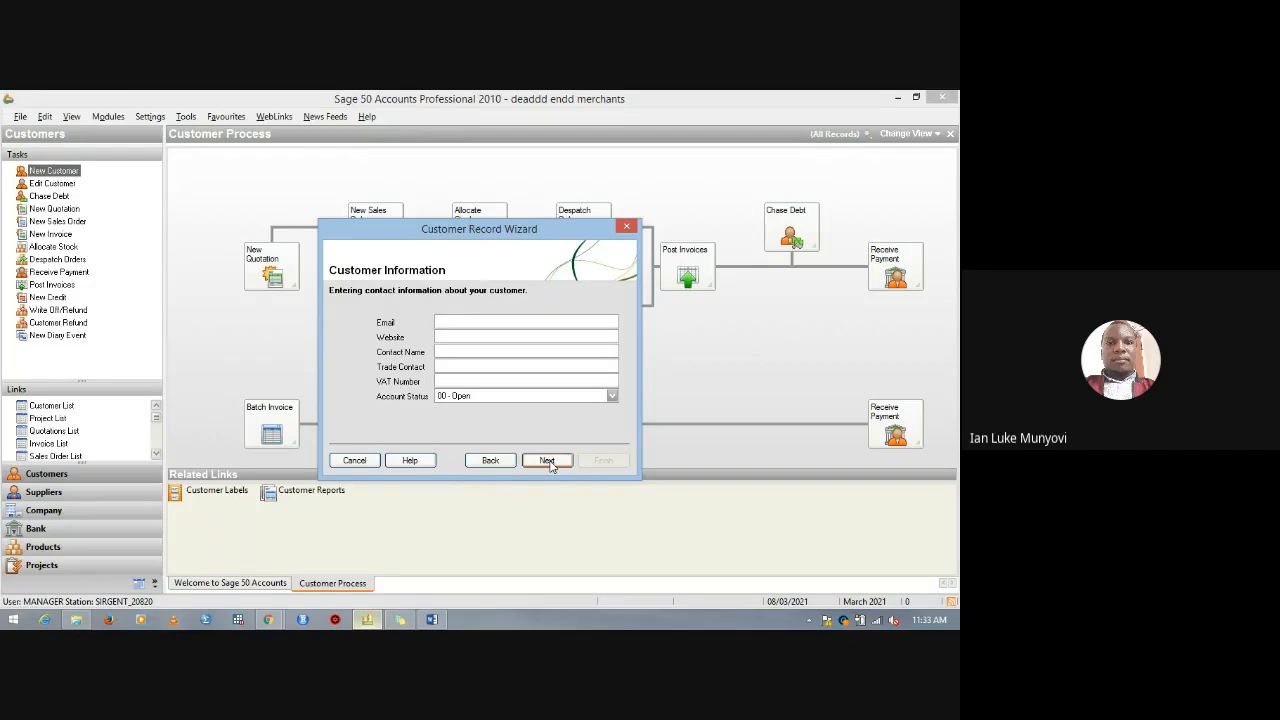
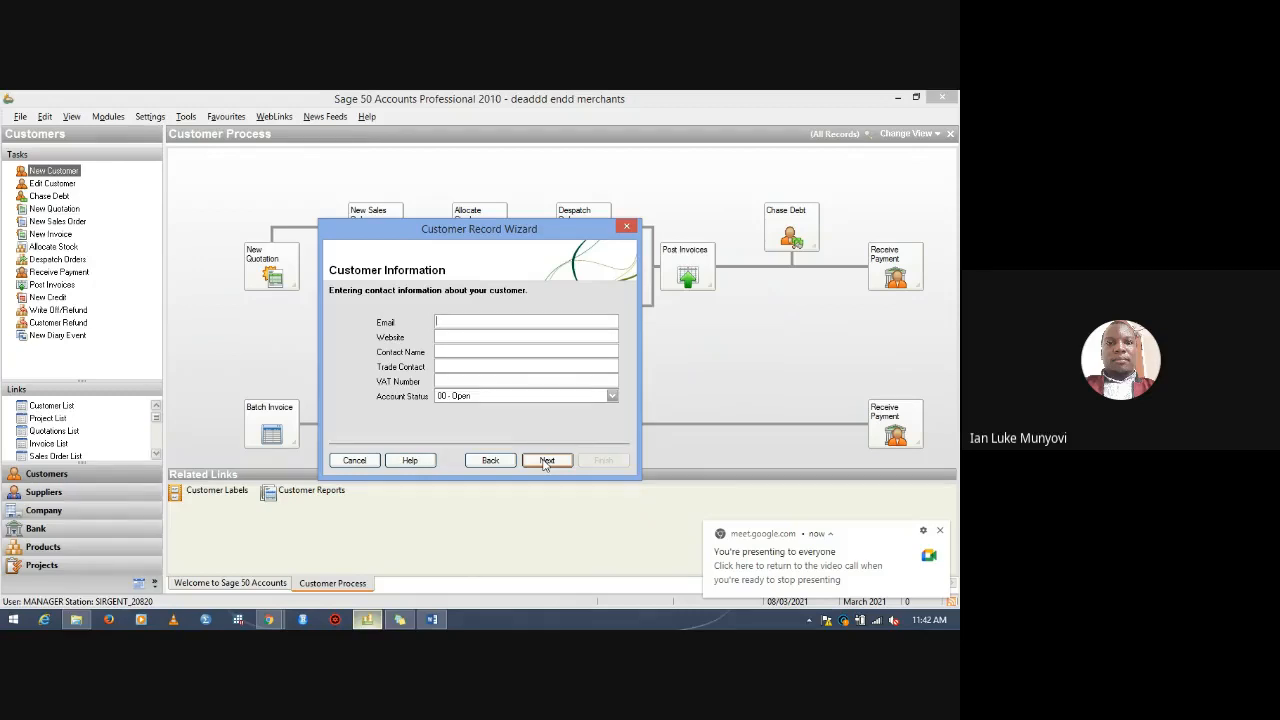
{"action": "left_click", "coordinate": [546, 461]}
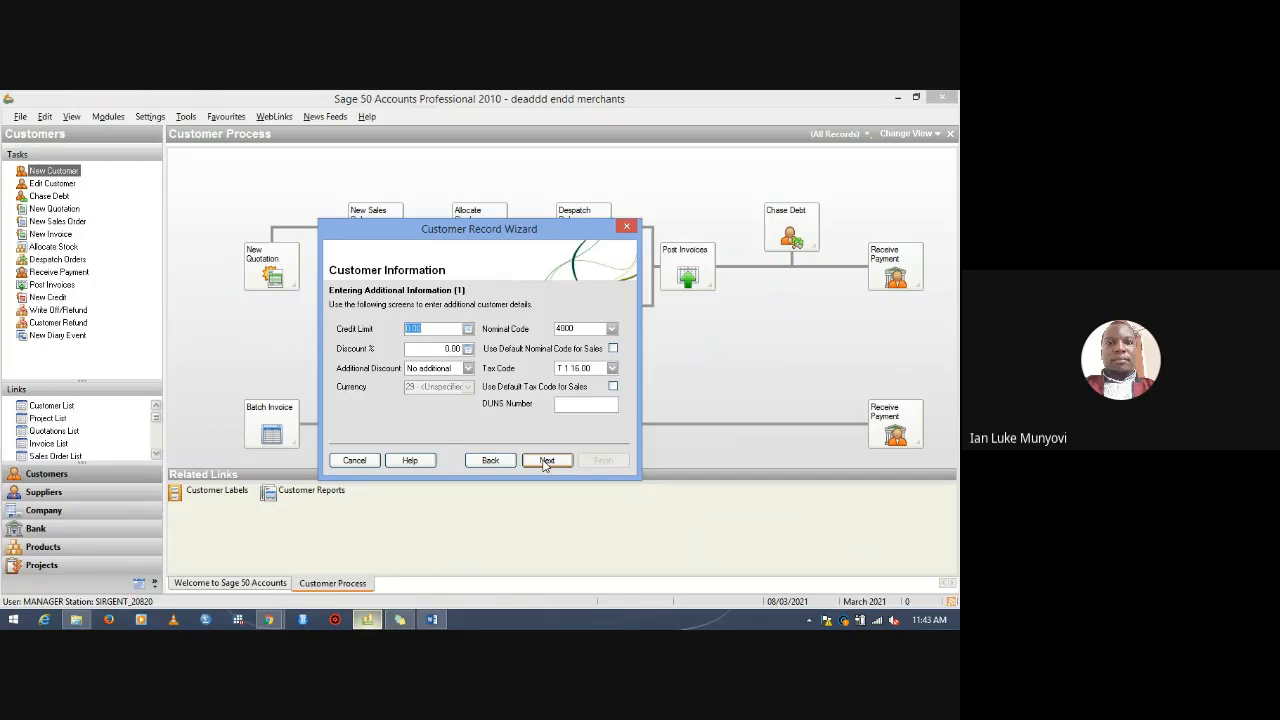
Set the customer's tax code to T0 0.00 and continue to the second additional information page.
{"action": "left_click", "coordinate": [605, 369]}
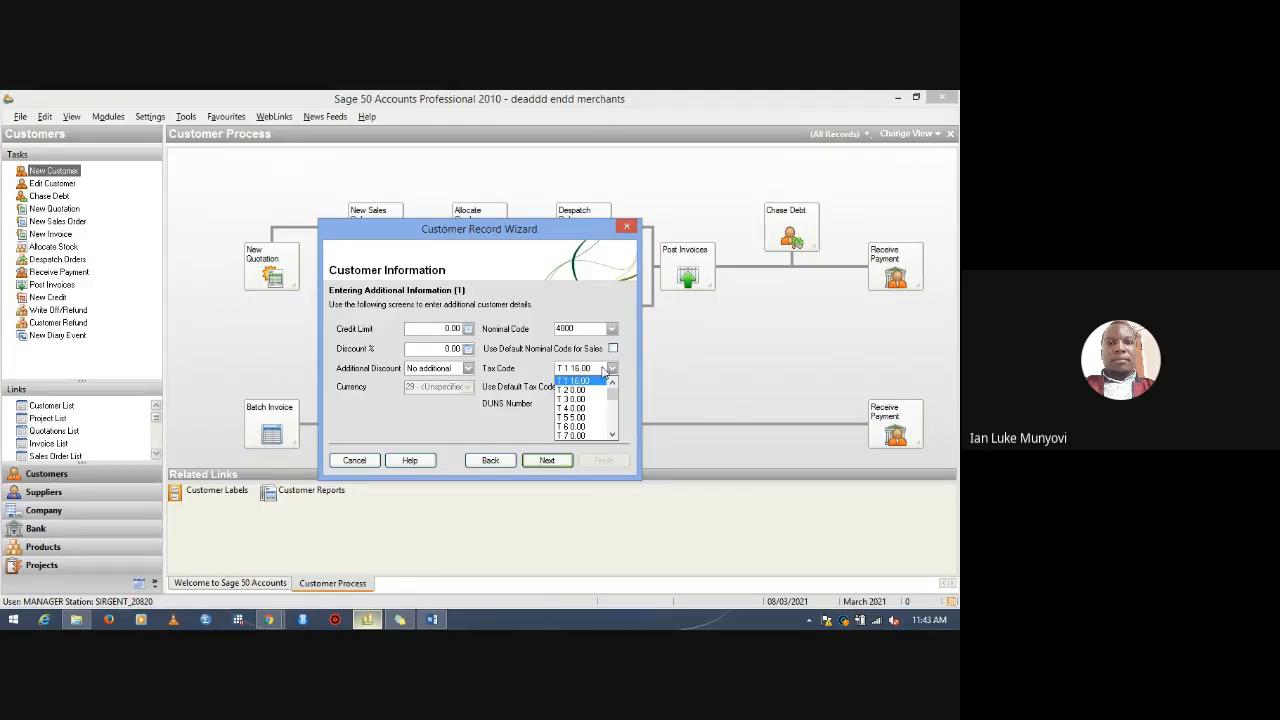
{"action": "left_click", "coordinate": [612, 383]}
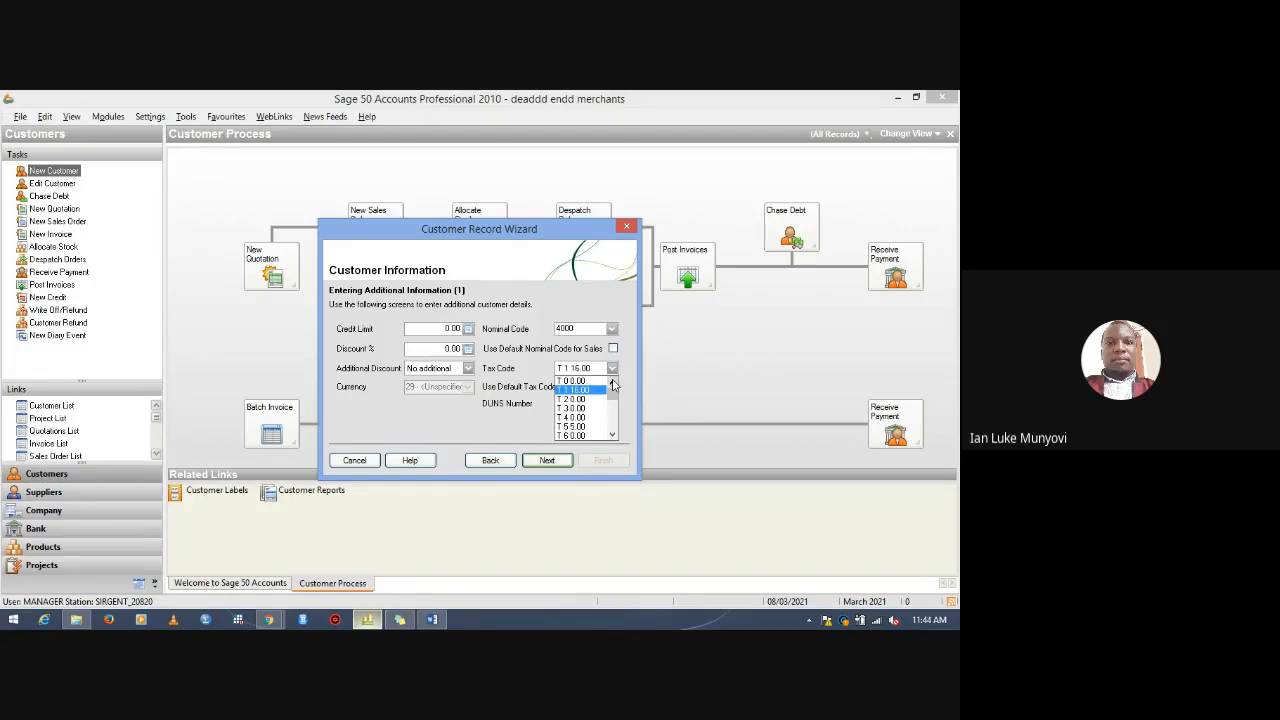
{"action": "left_click", "coordinate": [600, 381]}
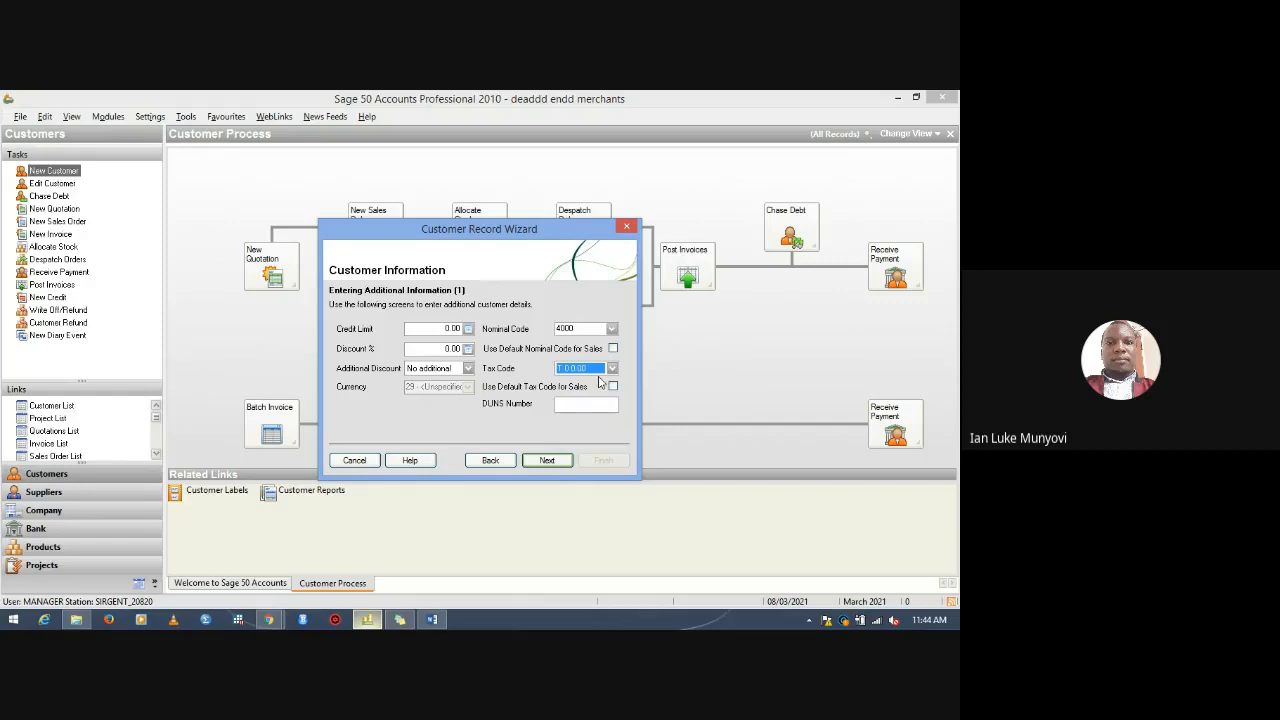
{"action": "left_click", "coordinate": [545, 462]}
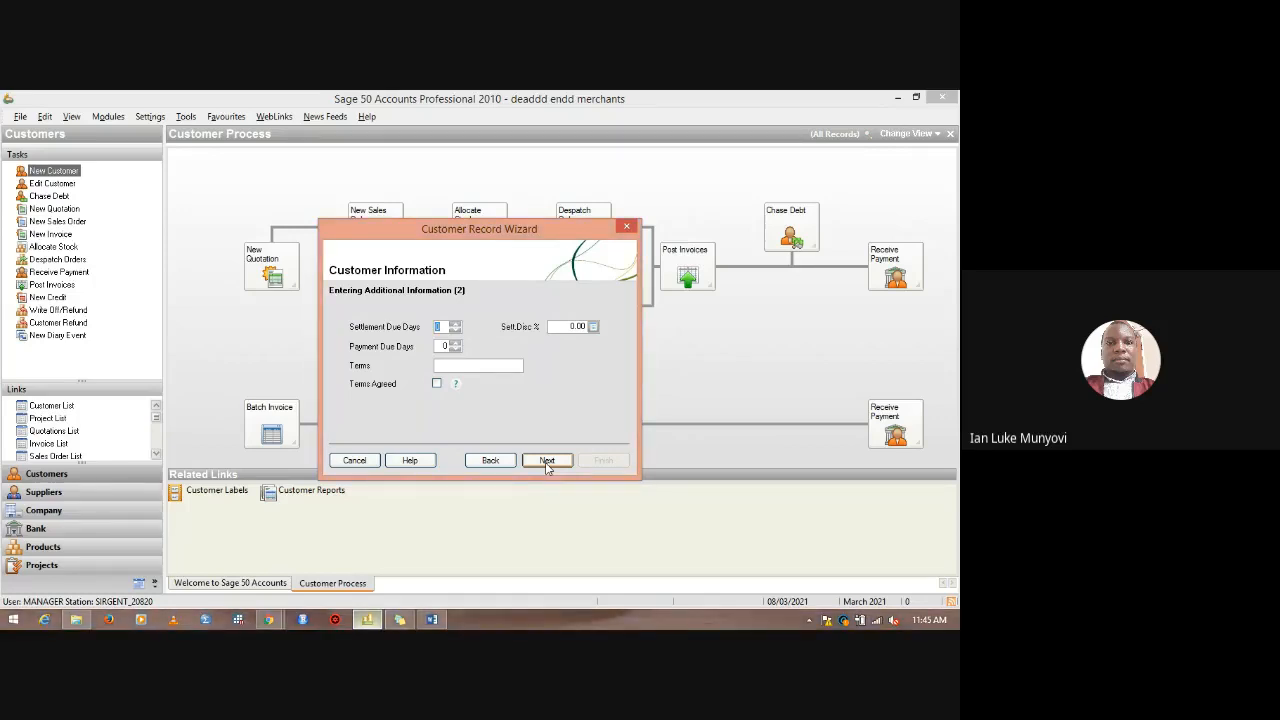
Leave the terms, credit and bank details at their defaults, keep no opening balance, and finish creating the customer record.
{"action": "left_click", "coordinate": [546, 461]}
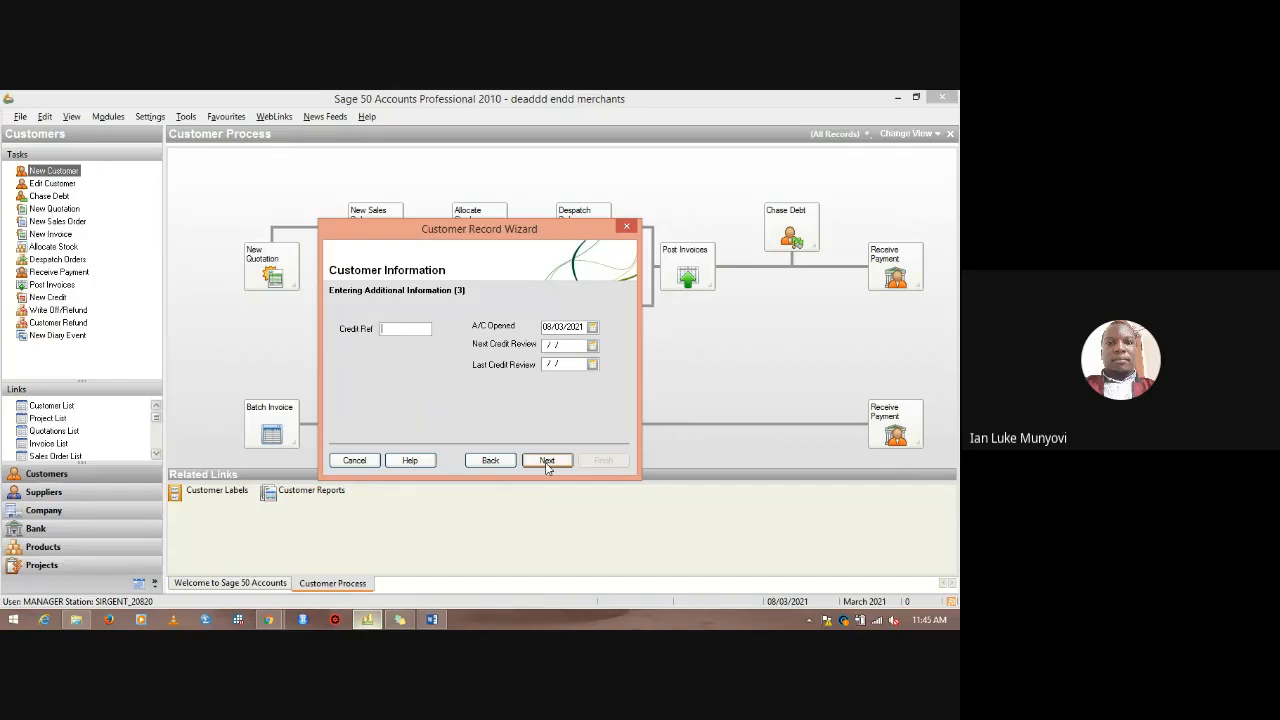
{"action": "left_click", "coordinate": [547, 462]}
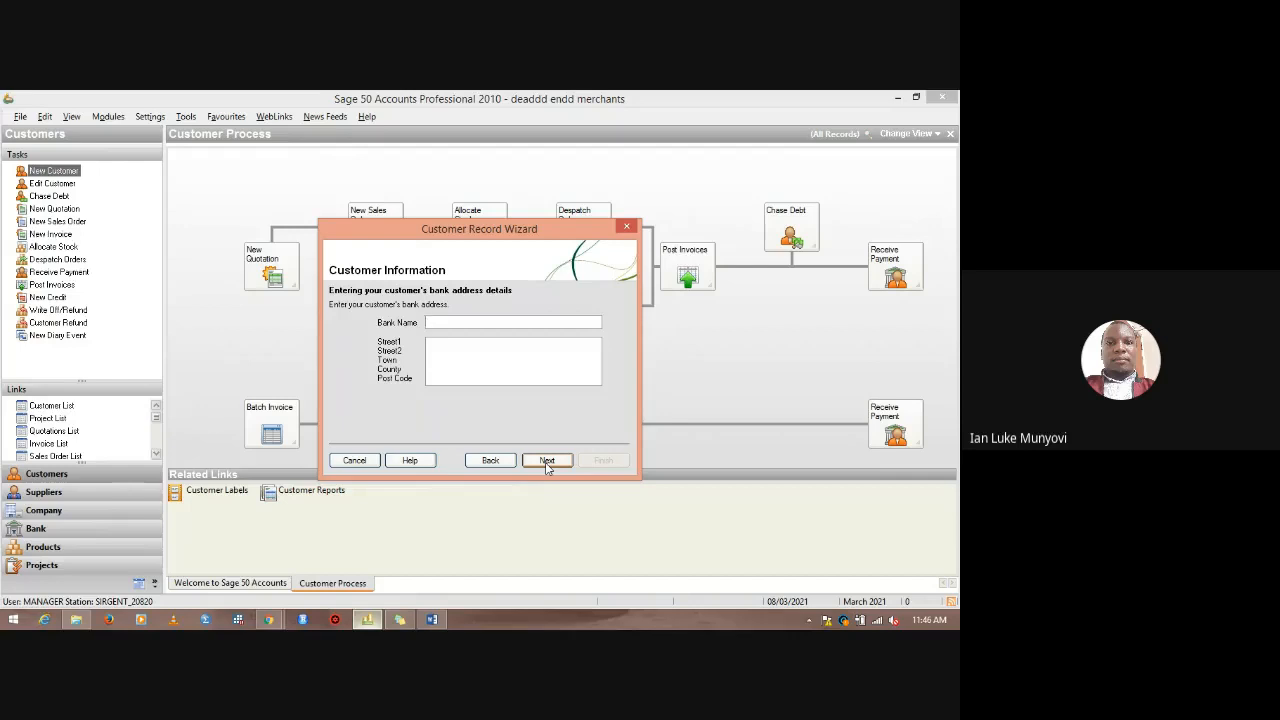
{"action": "left_click", "coordinate": [546, 461]}
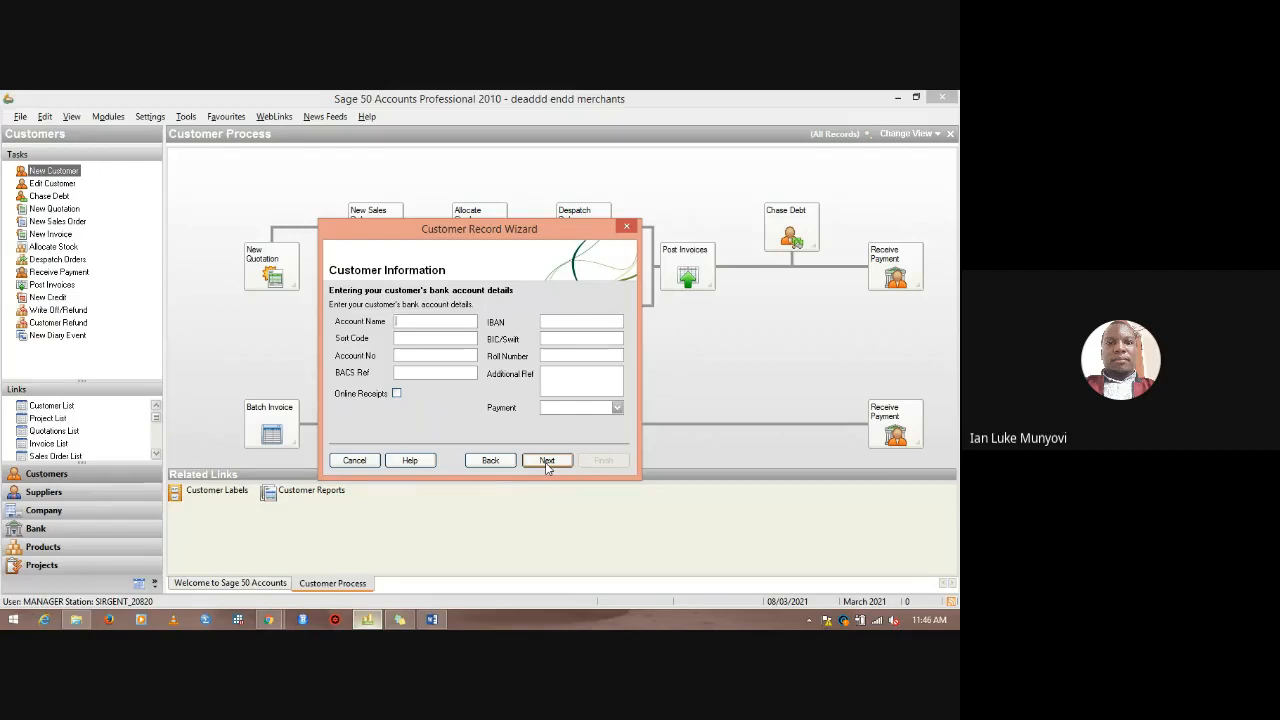
{"action": "left_click", "coordinate": [546, 461]}
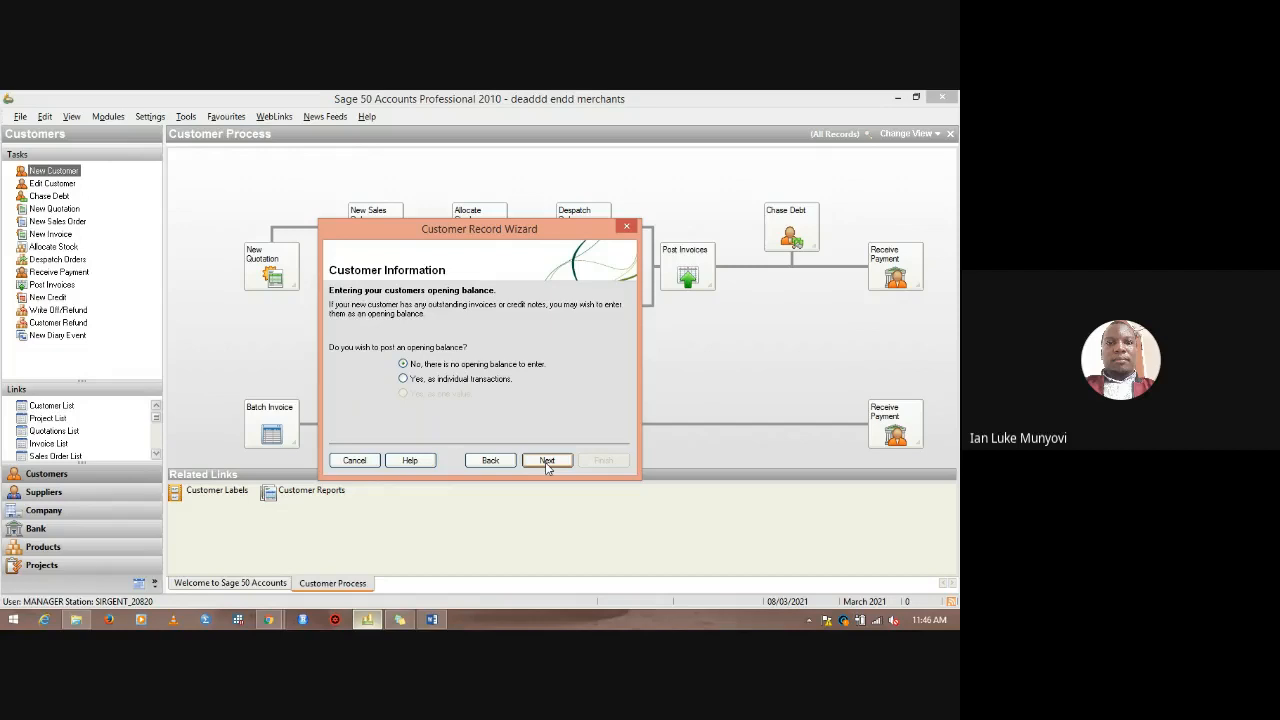
{"action": "left_click", "coordinate": [547, 462]}
{"action": "left_click", "coordinate": [545, 462]}
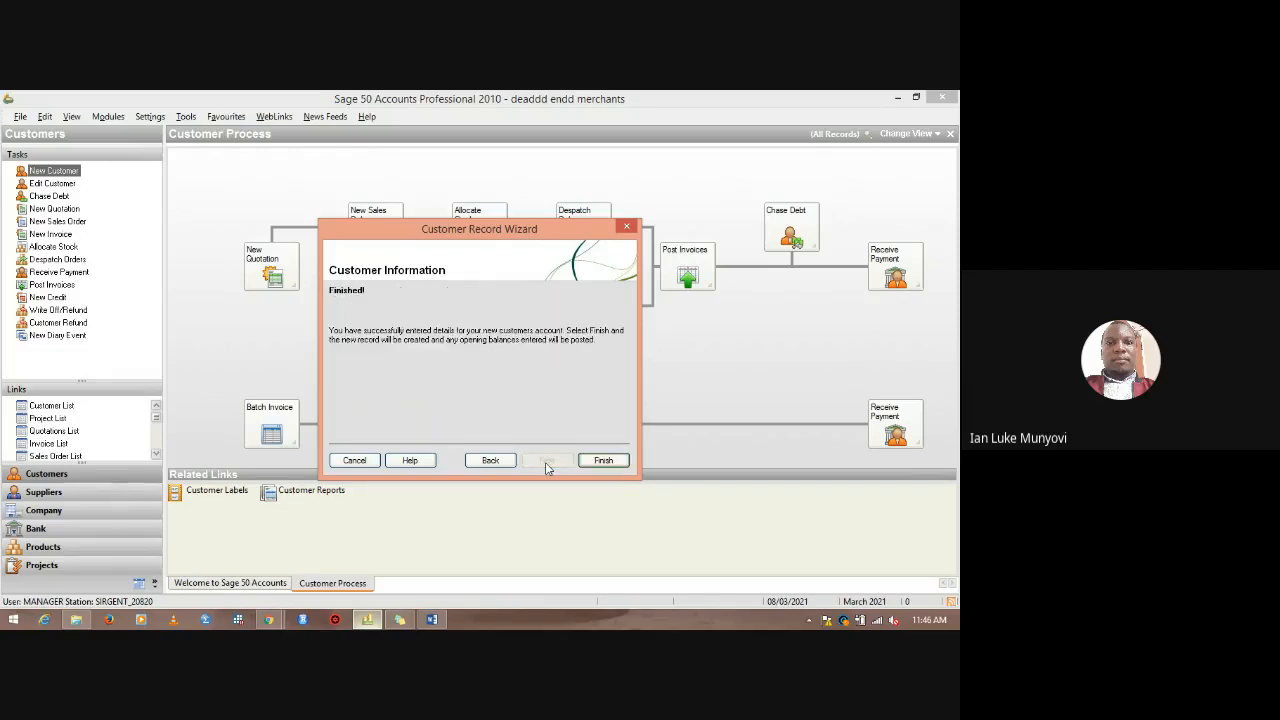
{"action": "left_click", "coordinate": [604, 461]}
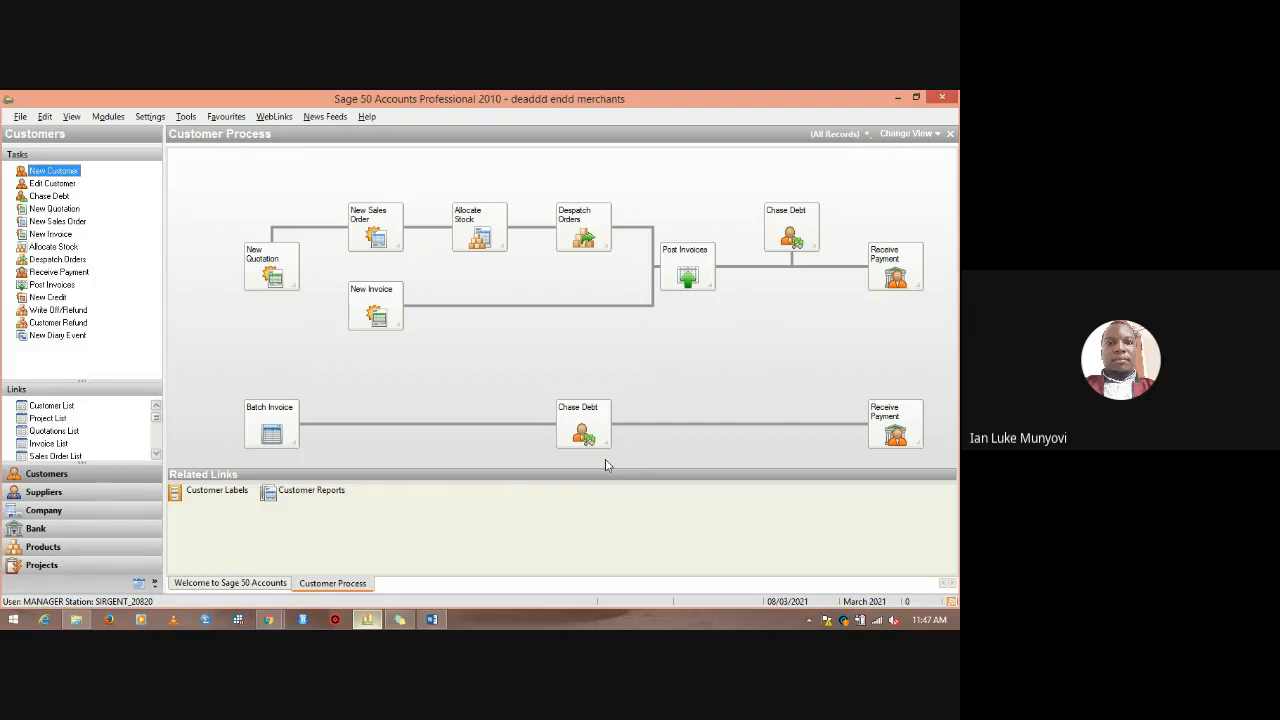
Switch to the Dead end Word document to review its product, supplier and credit buyer lists, checking the Google Meet call window in between.
{"action": "left_click", "coordinate": [440, 621]}
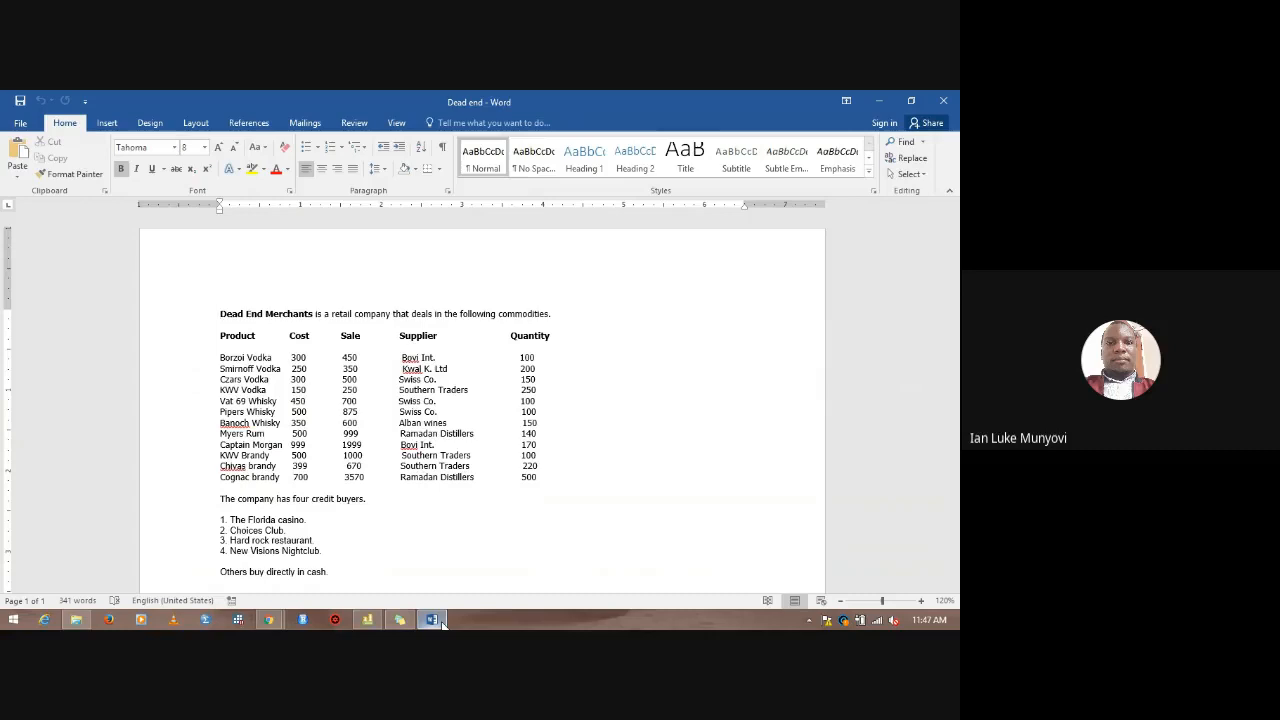
{"action": "left_click", "coordinate": [280, 617]}
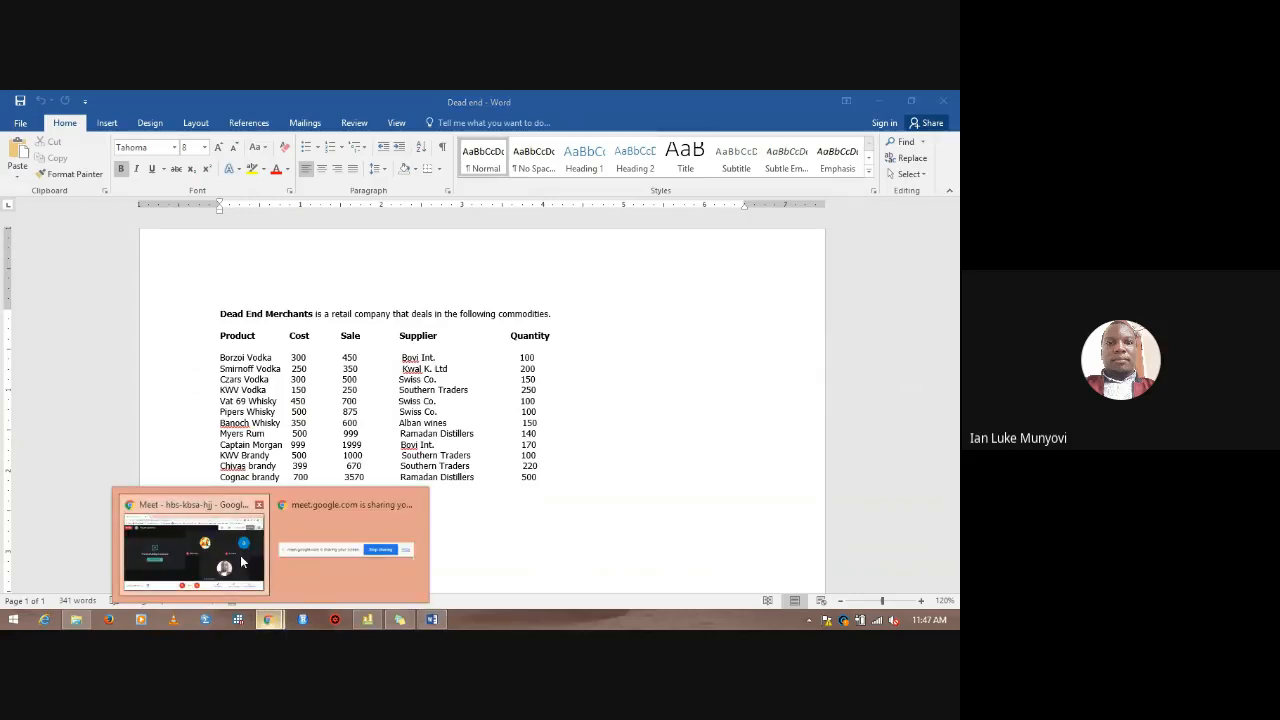
{"action": "left_click", "coordinate": [240, 563]}
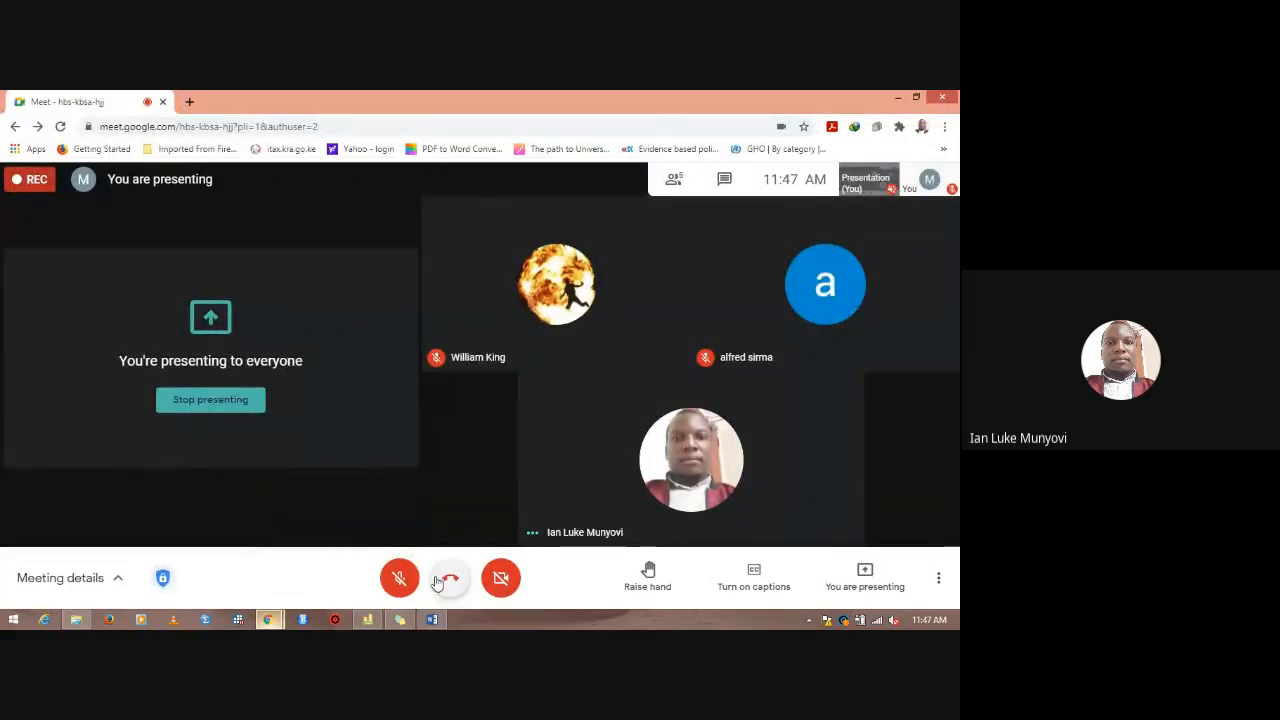
{"action": "left_click", "coordinate": [433, 620]}
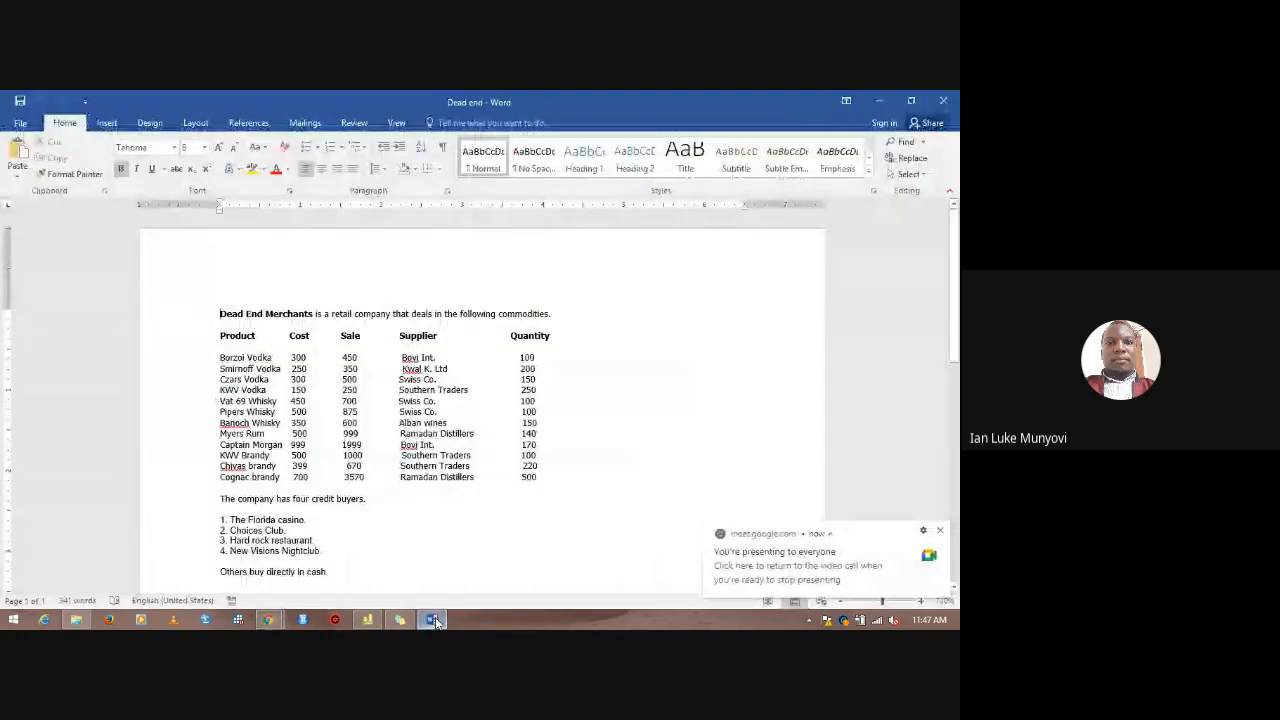
{"action": "left_click", "coordinate": [369, 620]}
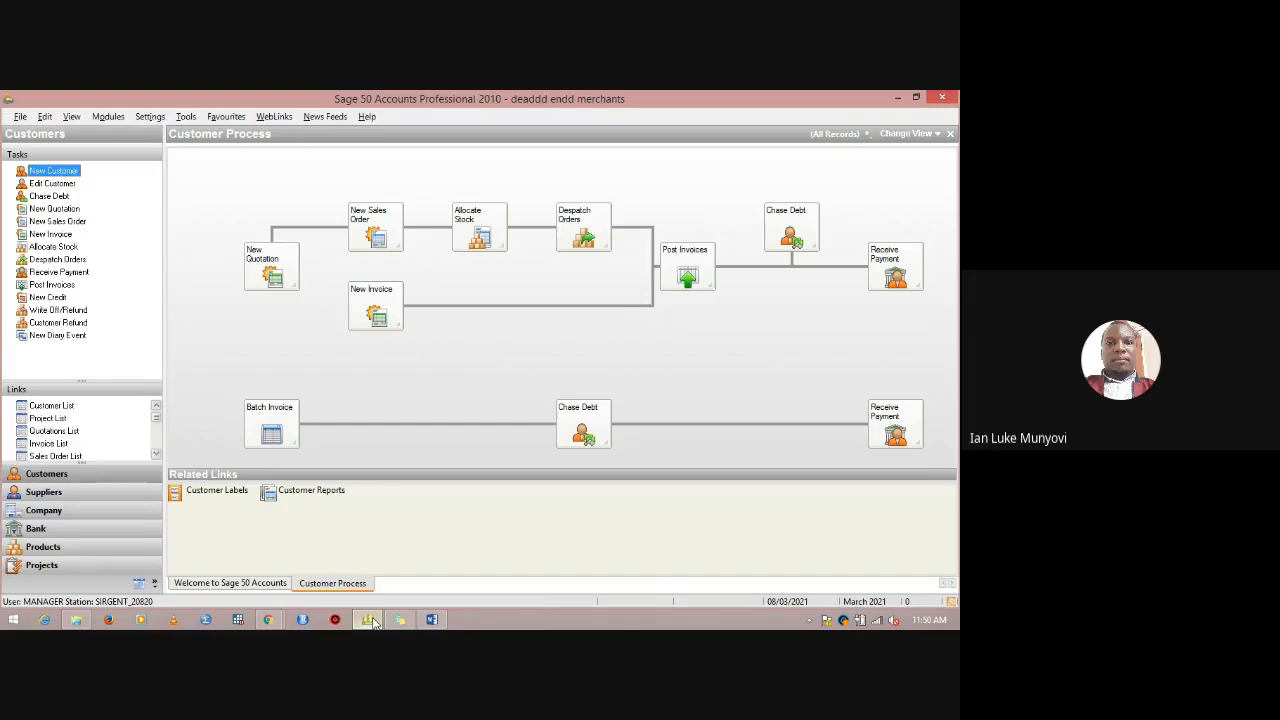
{"action": "left_click", "coordinate": [373, 622]}
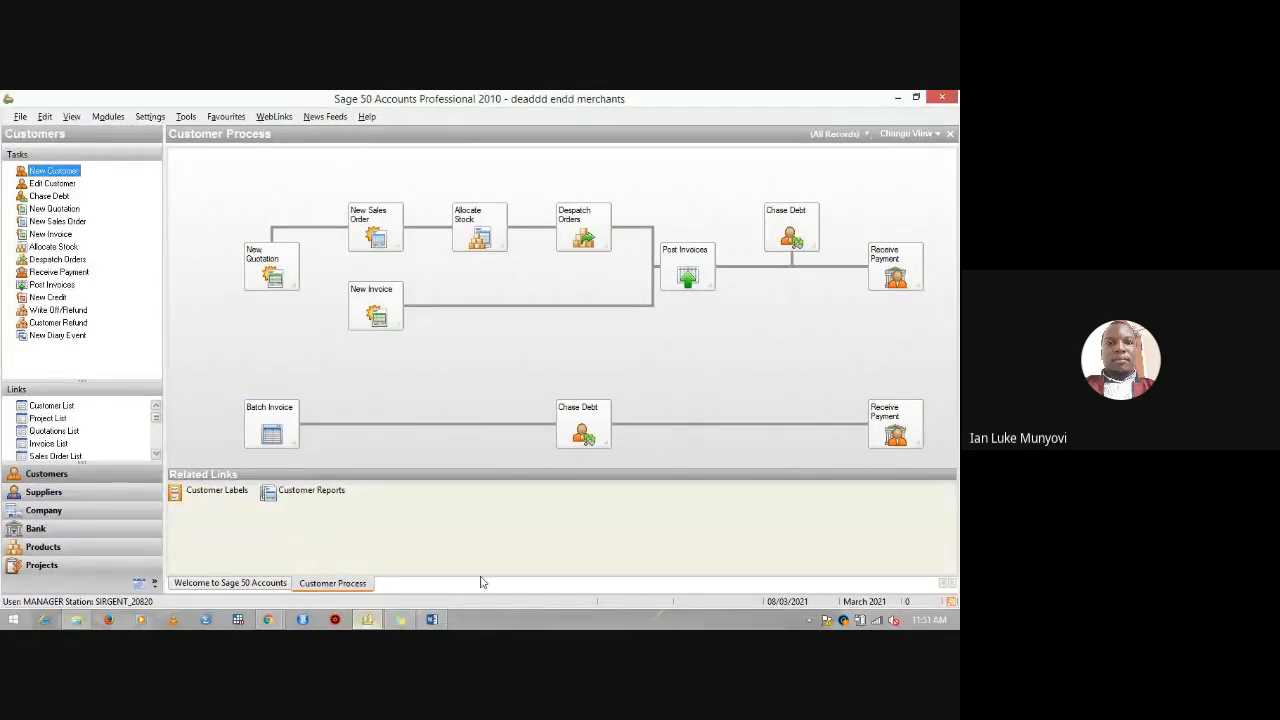
{"action": "left_click", "coordinate": [434, 619]}
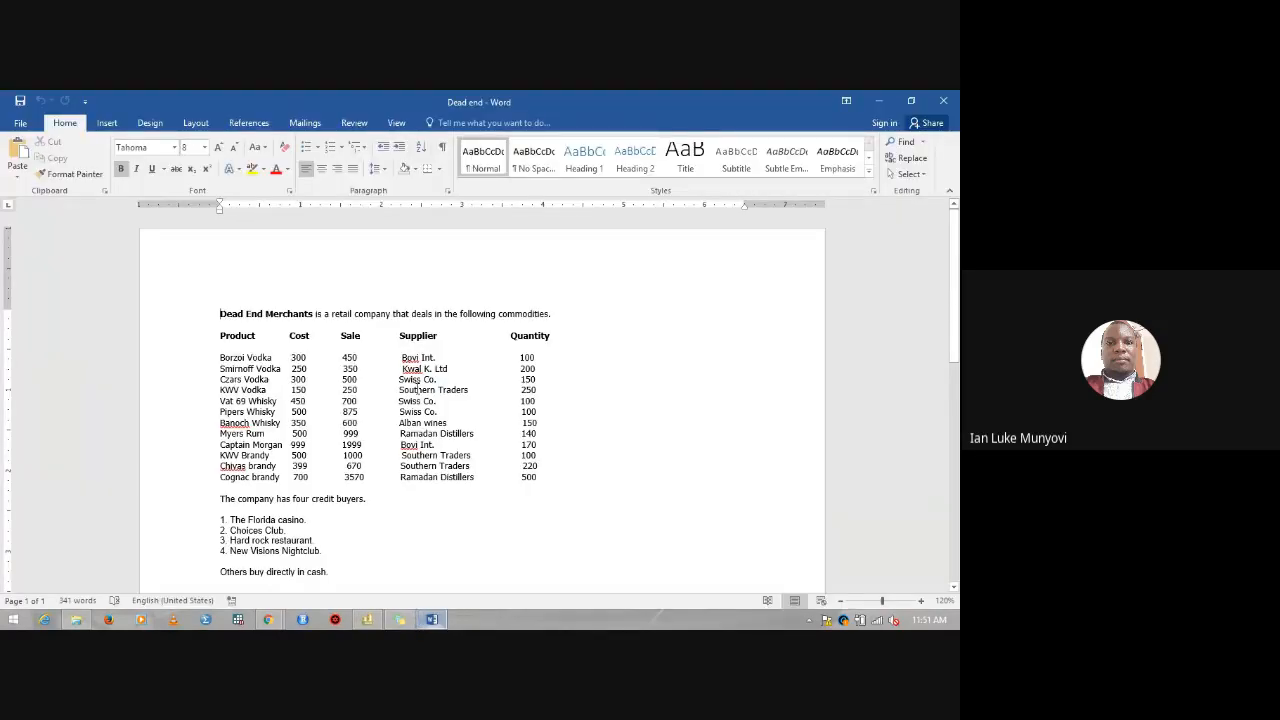
Return to Sage 50 Accounts, open the Suppliers module and start a new supplier record, advancing the wizard to the name and reference page.
{"action": "left_click", "coordinate": [368, 620]}
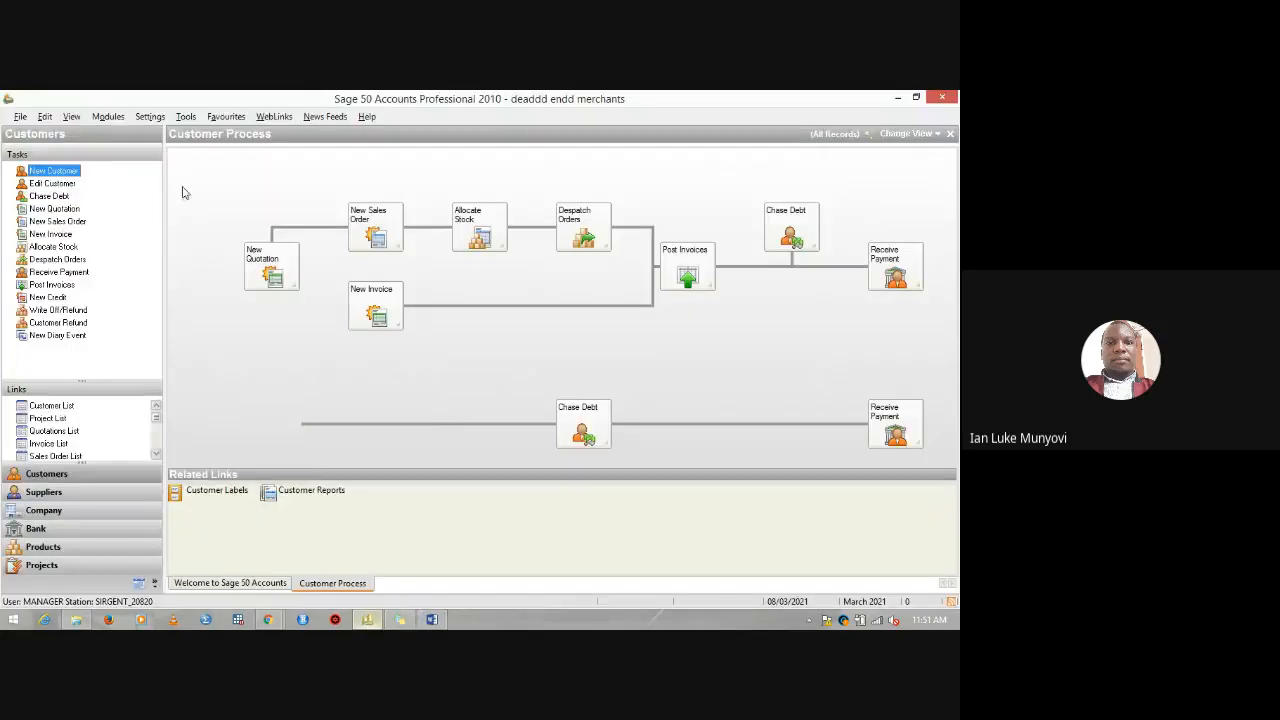
{"action": "left_click", "coordinate": [109, 117]}
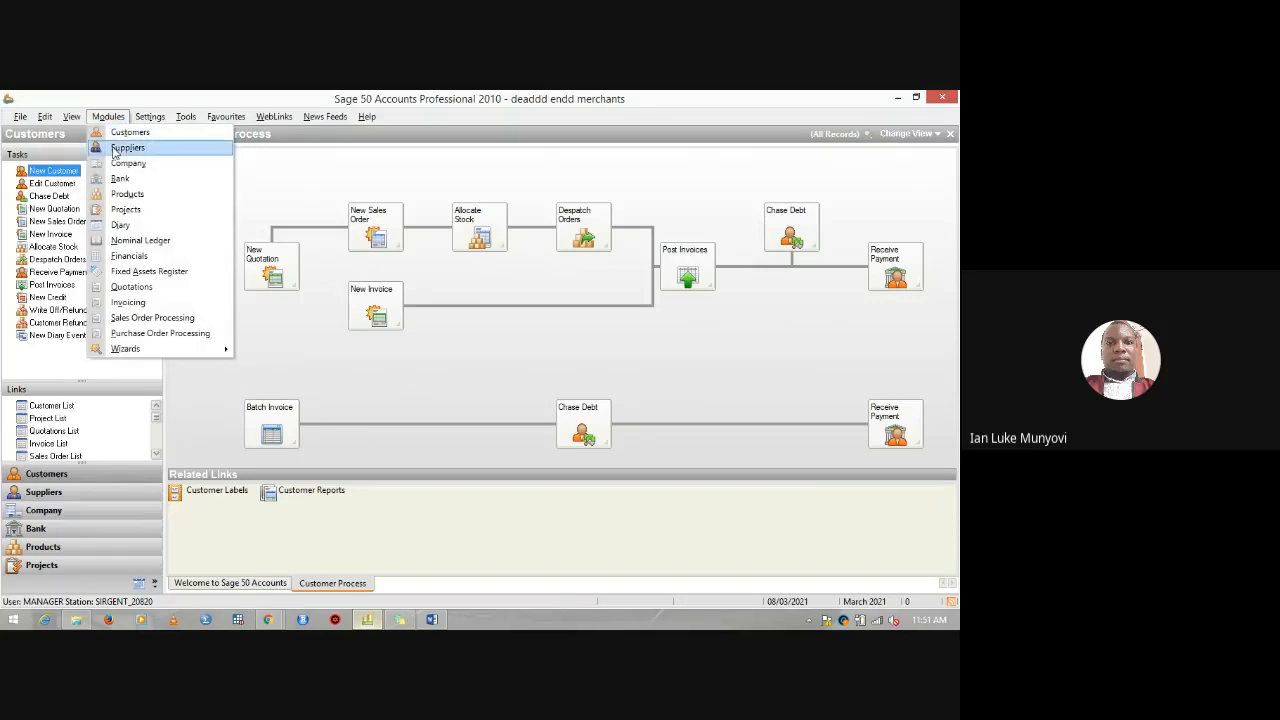
{"action": "left_click", "coordinate": [127, 148]}
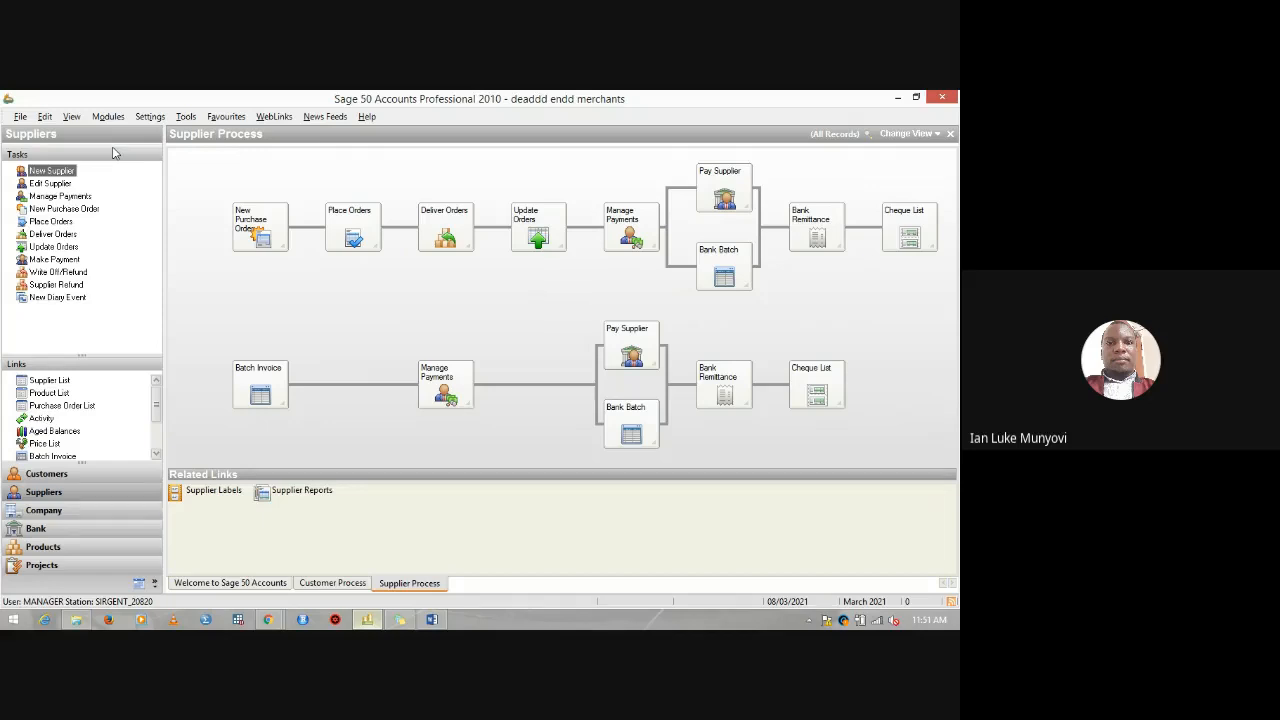
{"action": "left_click", "coordinate": [51, 174]}
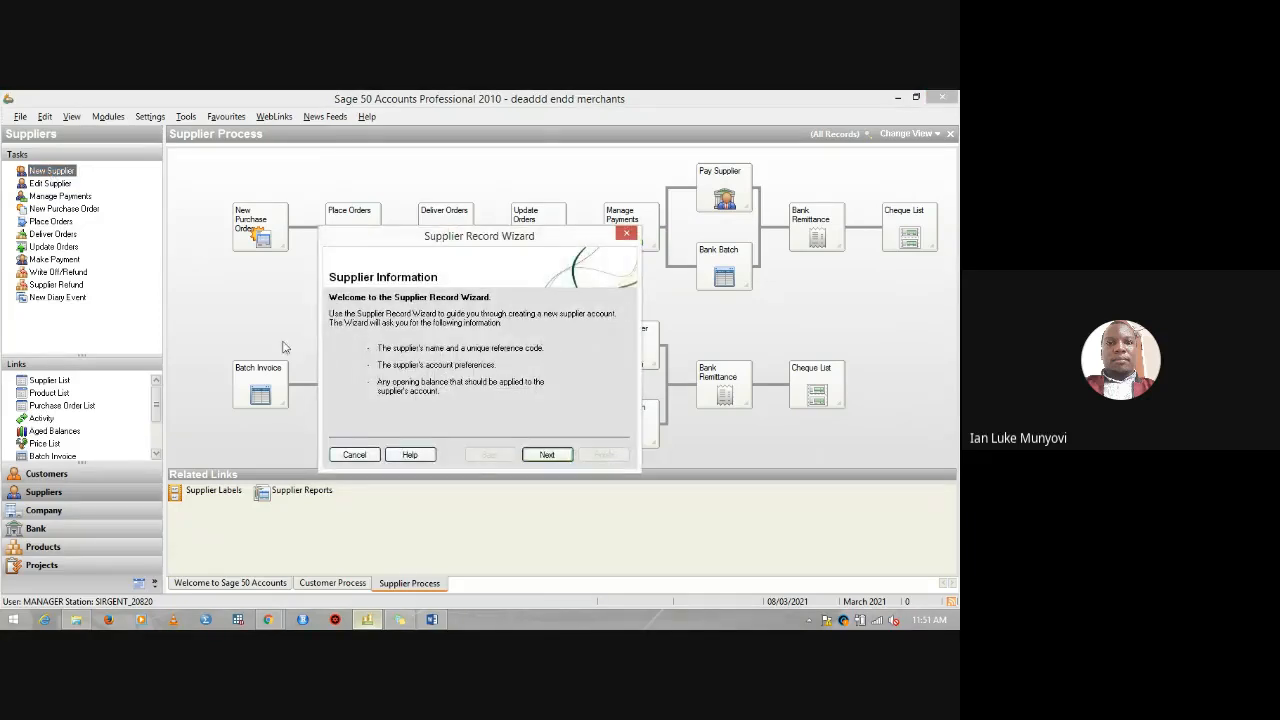
{"action": "left_click", "coordinate": [547, 455]}
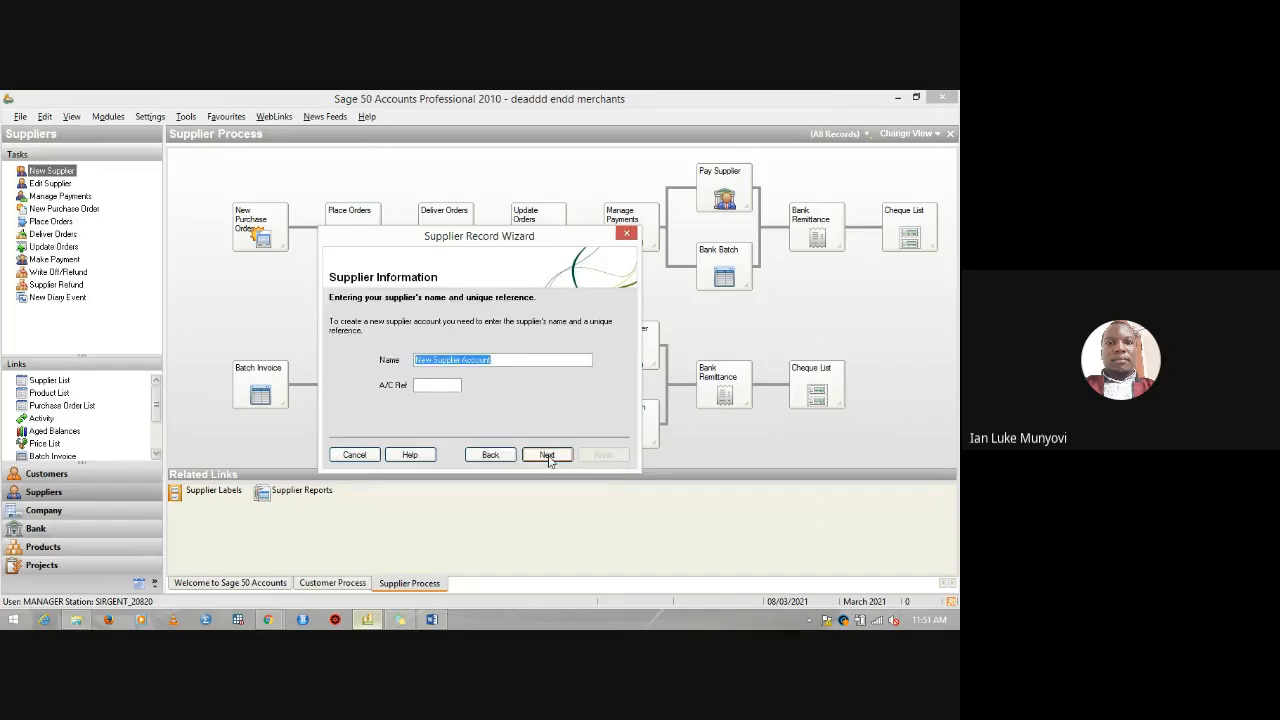
Check the first supplier in the Dead end Word document, name the new supplier Bovi Int and continue to the address details.
{"action": "left_click", "coordinate": [444, 625]}
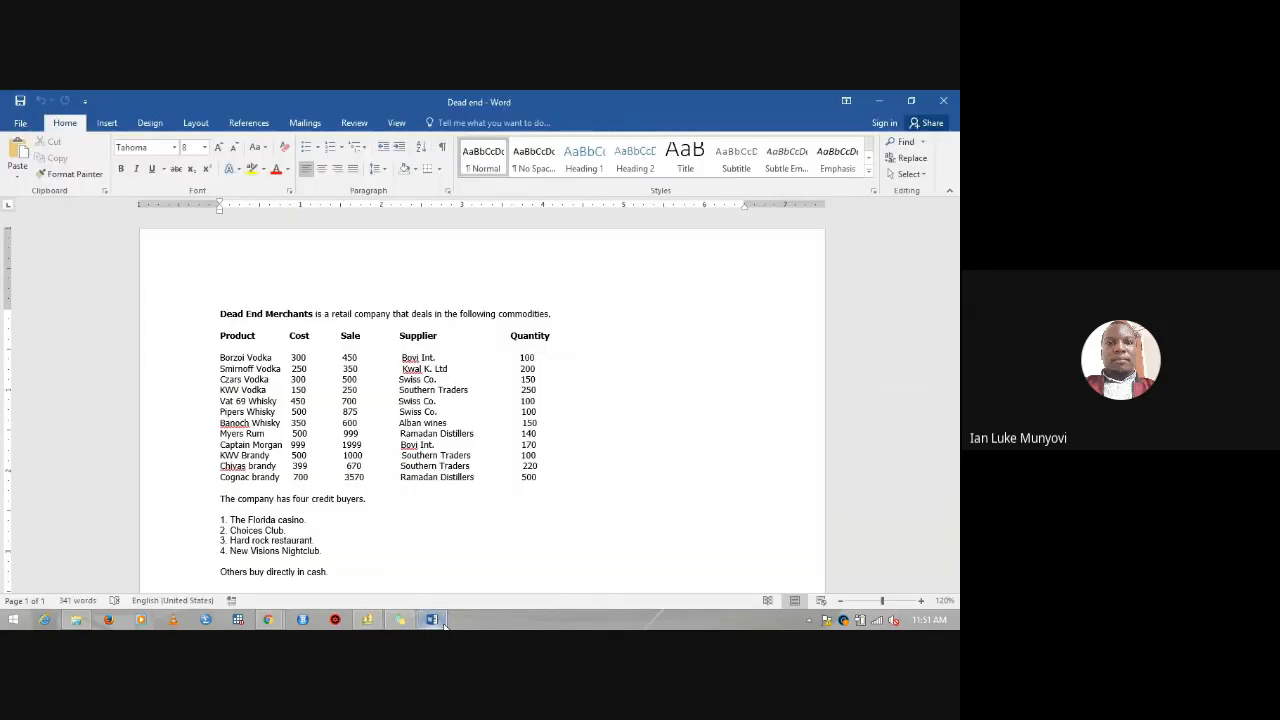
{"action": "left_click", "coordinate": [444, 622]}
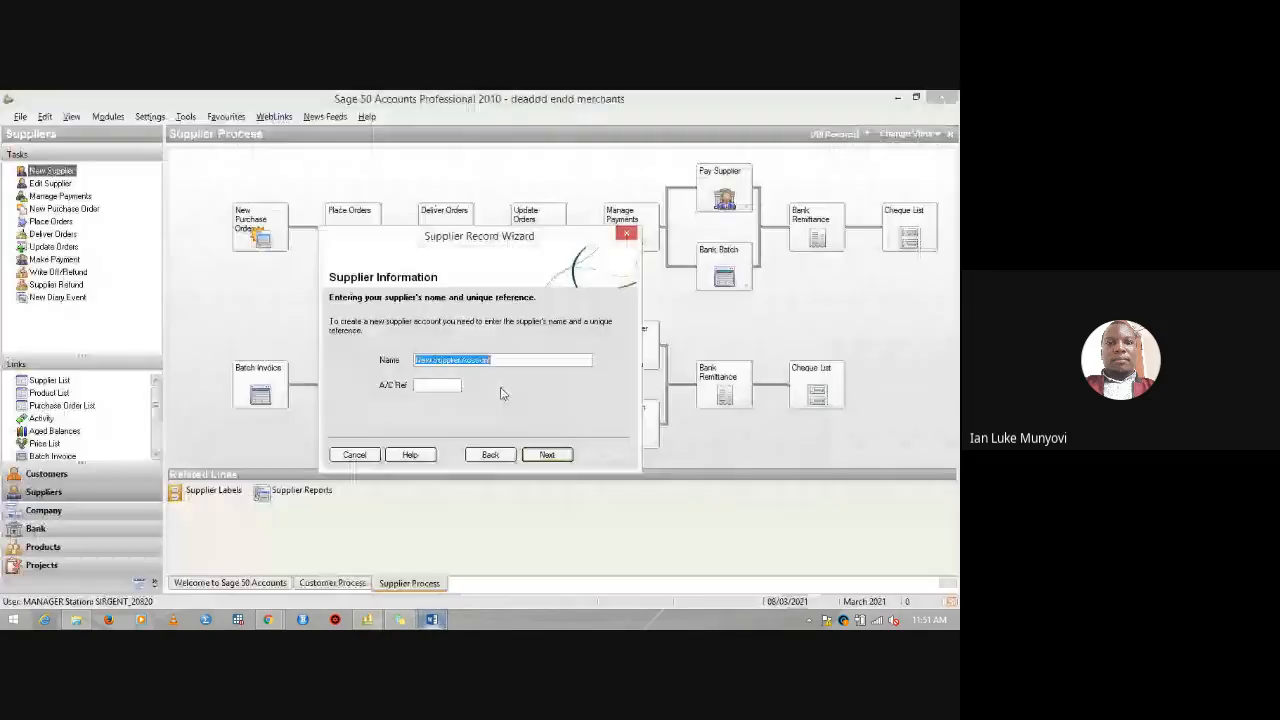
{"action": "type", "text": "Bovi Int"}
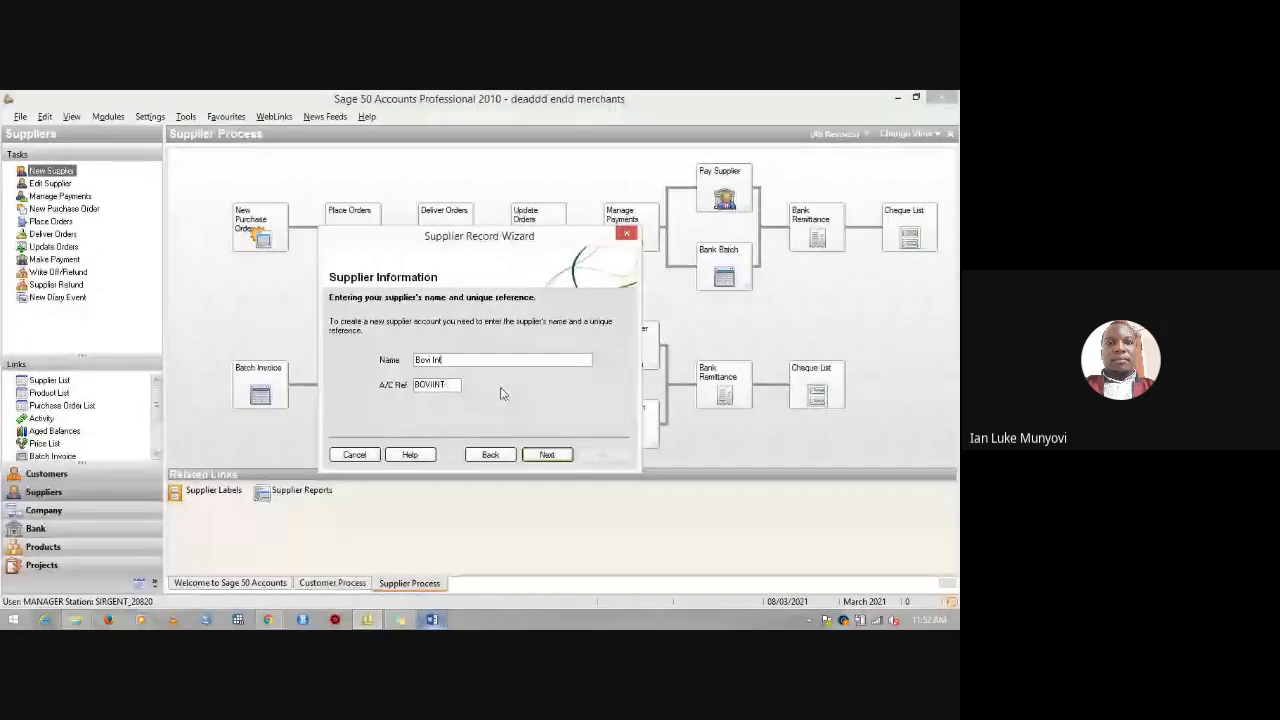
{"action": "left_click", "coordinate": [544, 455]}
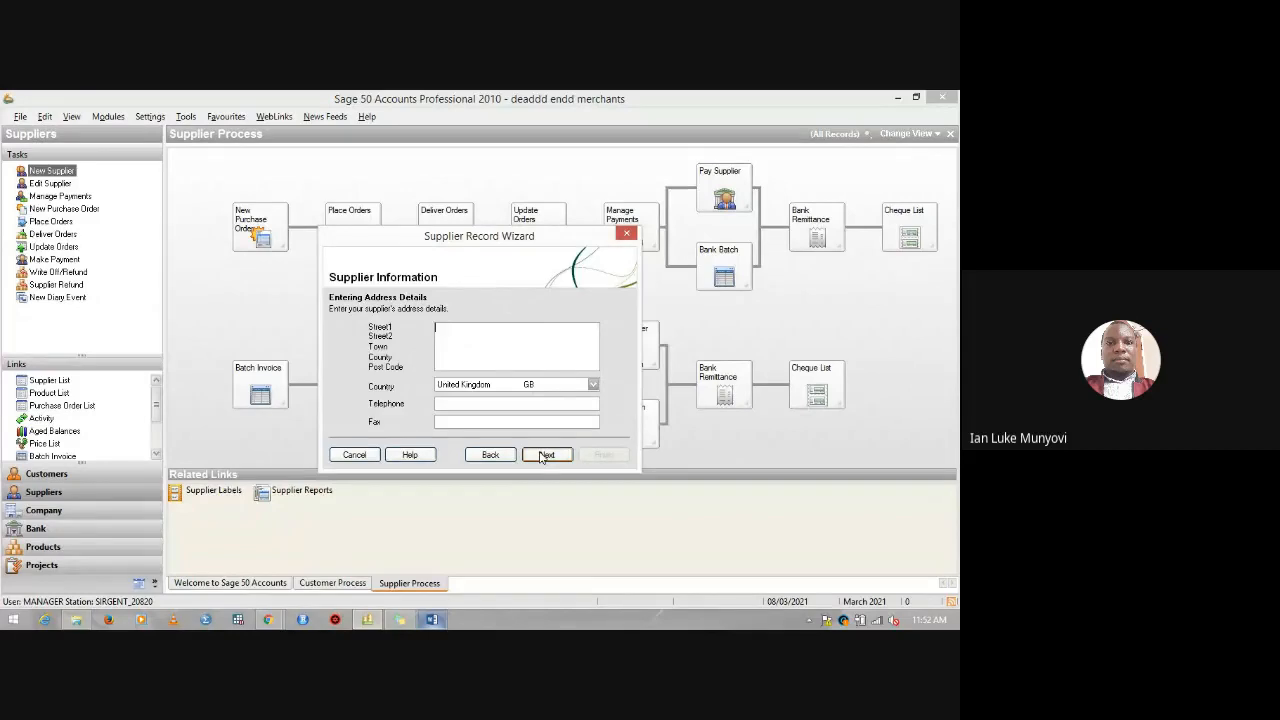
Set the supplier's country to Kenya and continue past the blank contact information to the first additional information page.
{"action": "left_click", "coordinate": [590, 385]}
{"action": "key", "text": "k"}
{"action": "left_click", "coordinate": [569, 406]}
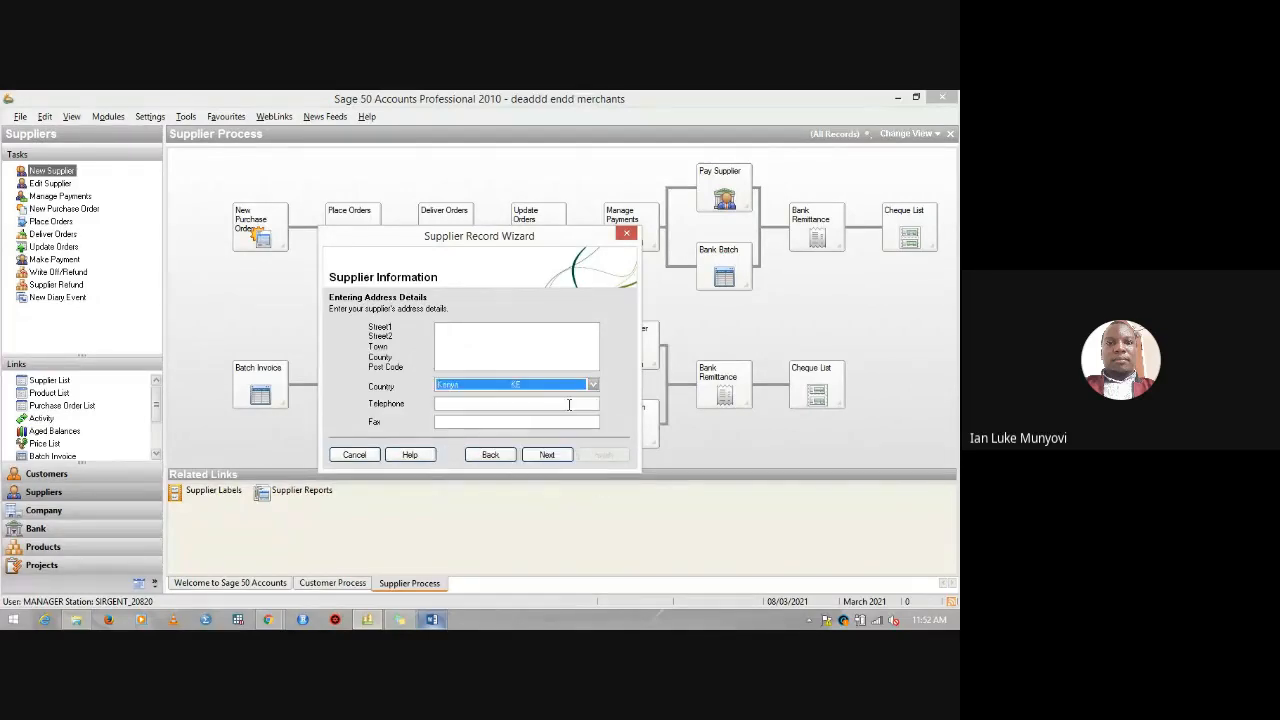
{"action": "left_click", "coordinate": [548, 456]}
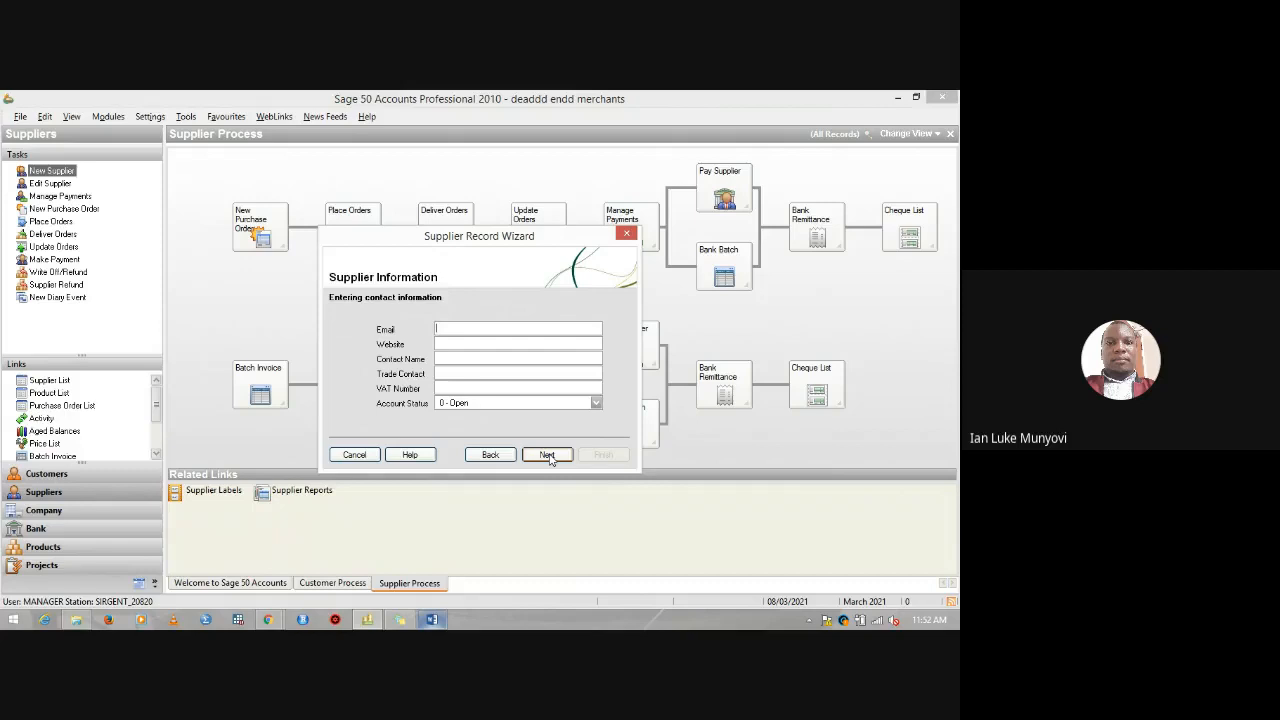
{"action": "left_click", "coordinate": [548, 456]}
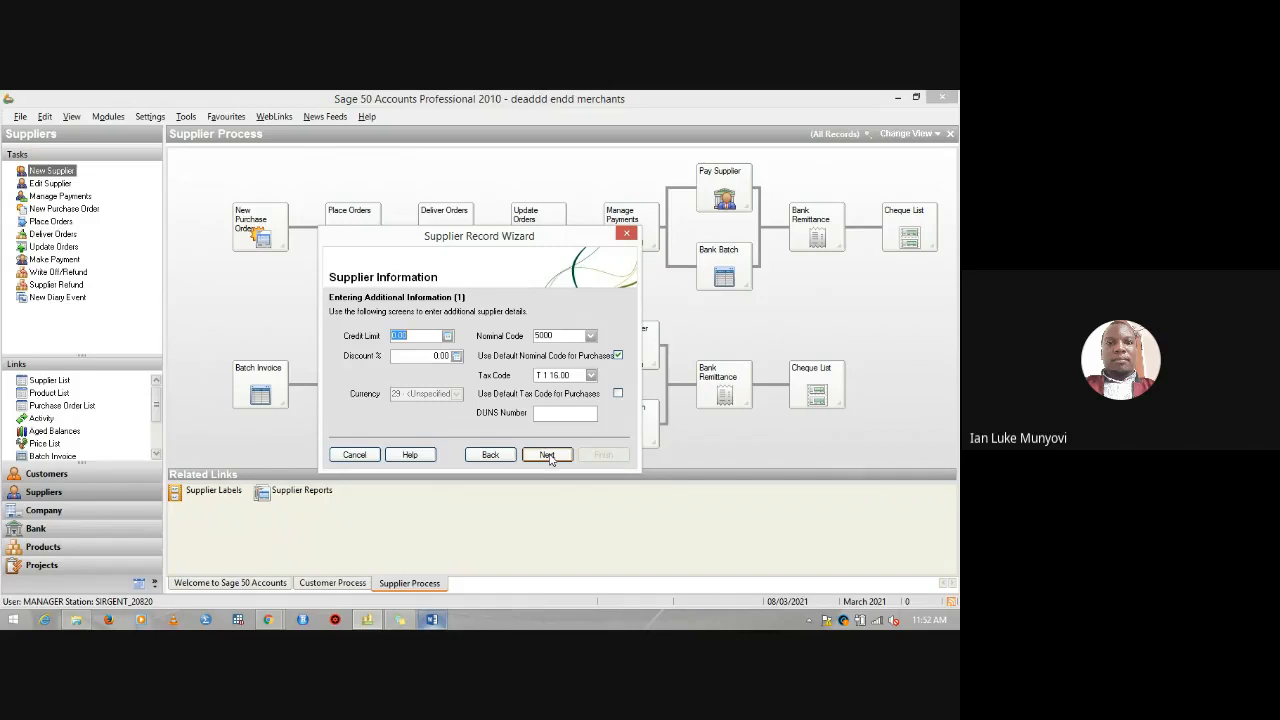
Set the supplier's tax code to T0 0.00 and continue to the second additional information page.
{"action": "left_click", "coordinate": [591, 378]}
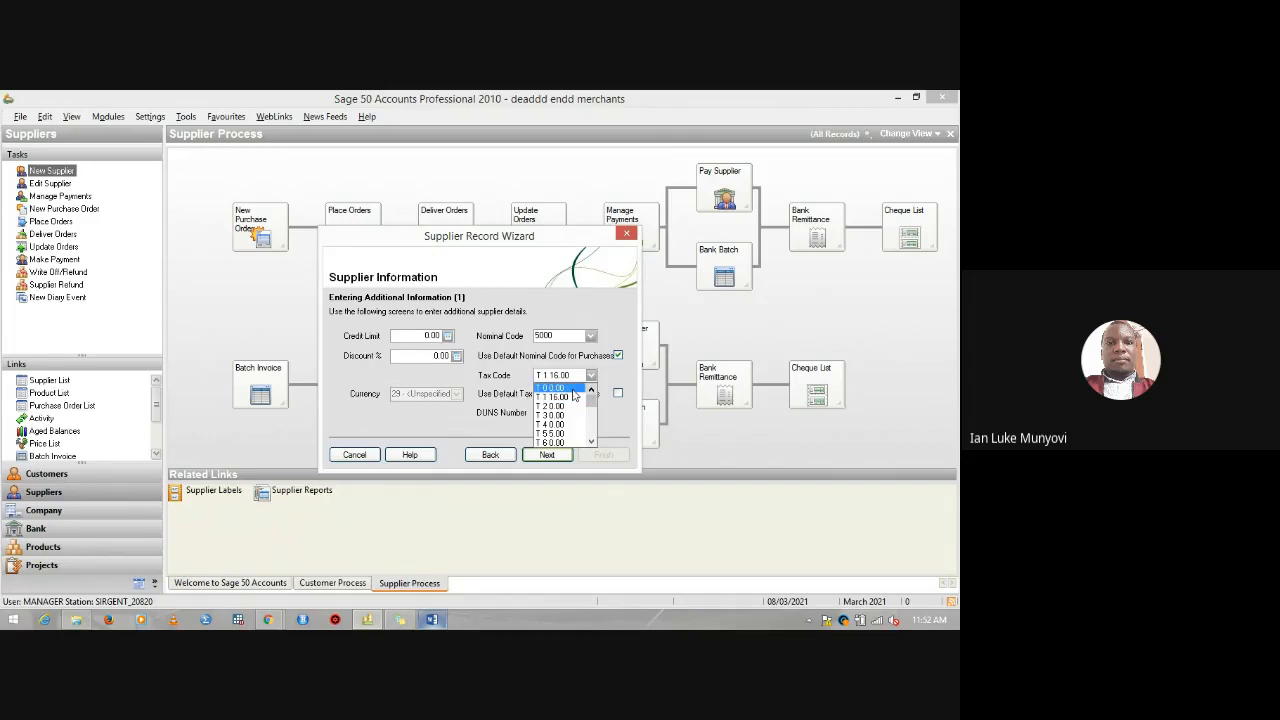
{"action": "left_click", "coordinate": [573, 393]}
{"action": "left_click", "coordinate": [549, 455]}
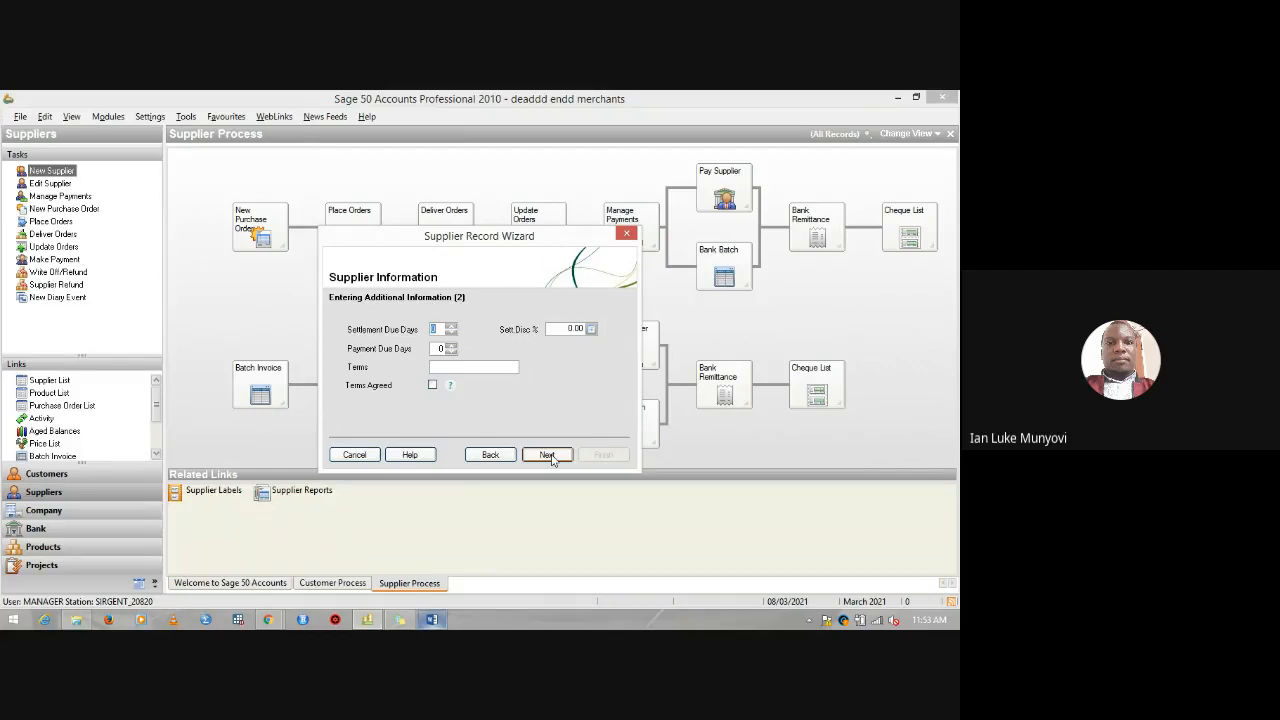
Leave the supplier's terms, credit and bank details blank, choose no opening balance and finish creating the record.
{"action": "left_click", "coordinate": [548, 455]}
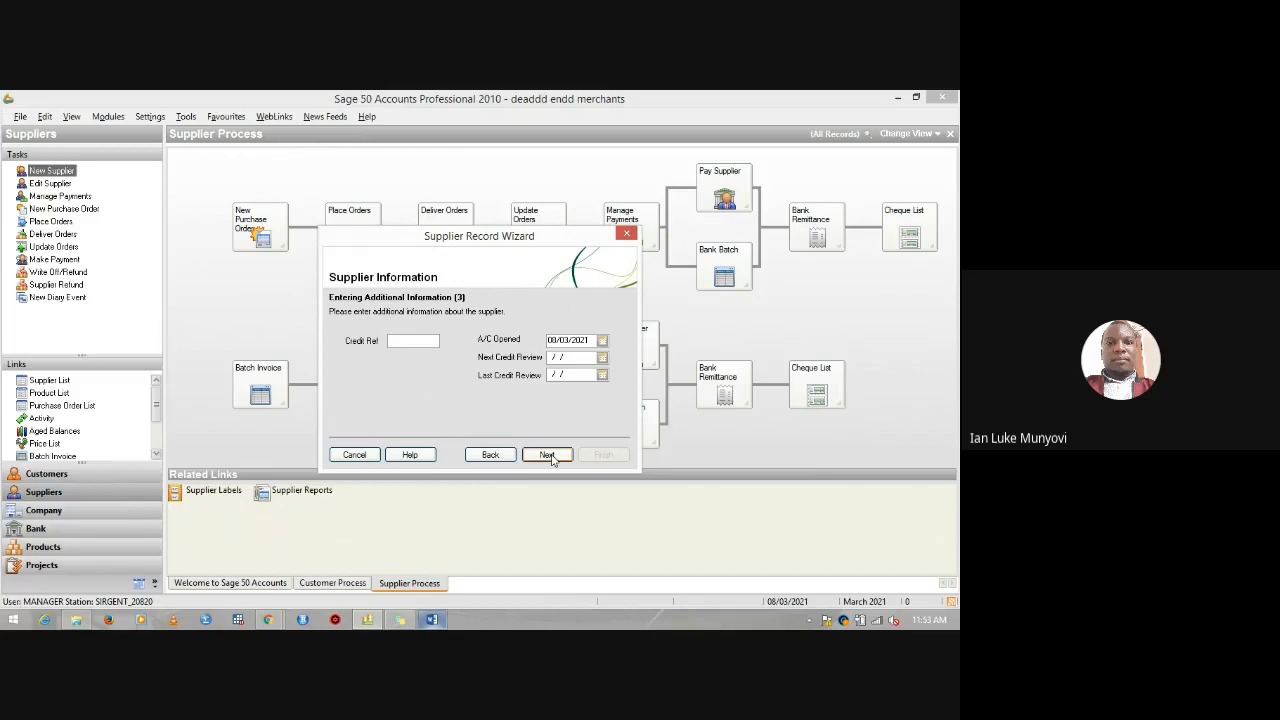
{"action": "left_click", "coordinate": [548, 455]}
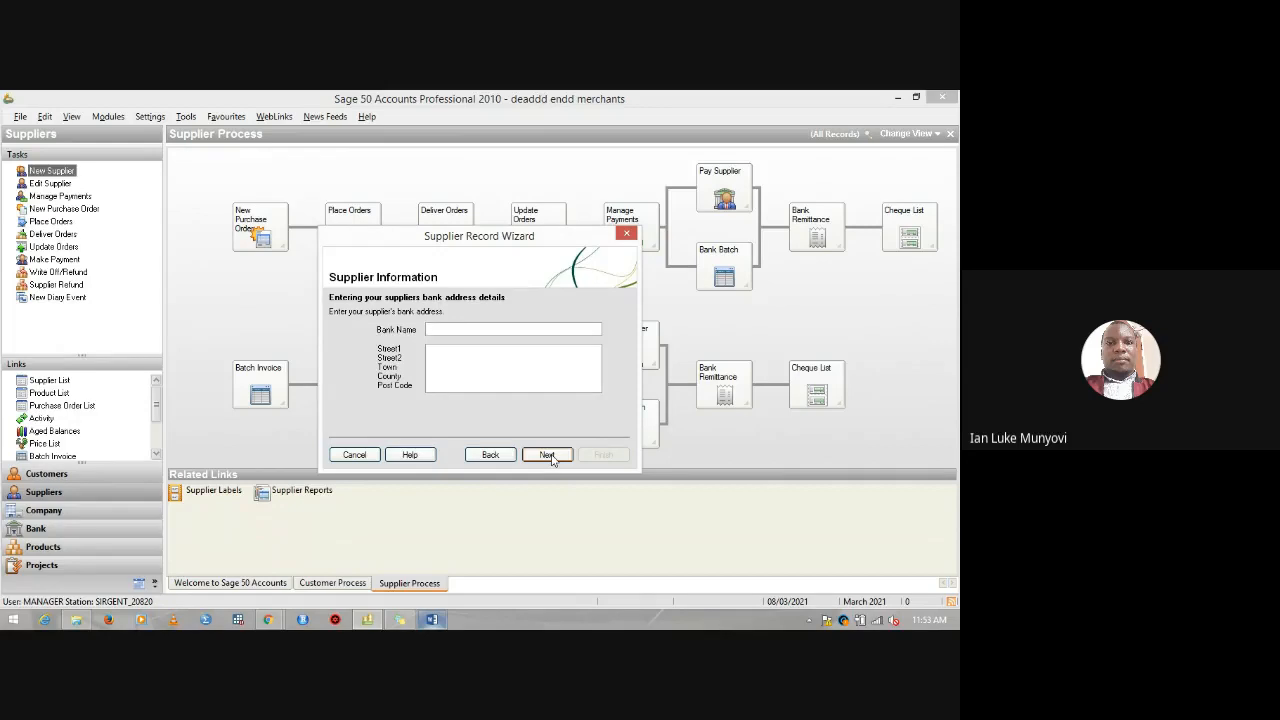
{"action": "left_click", "coordinate": [548, 455]}
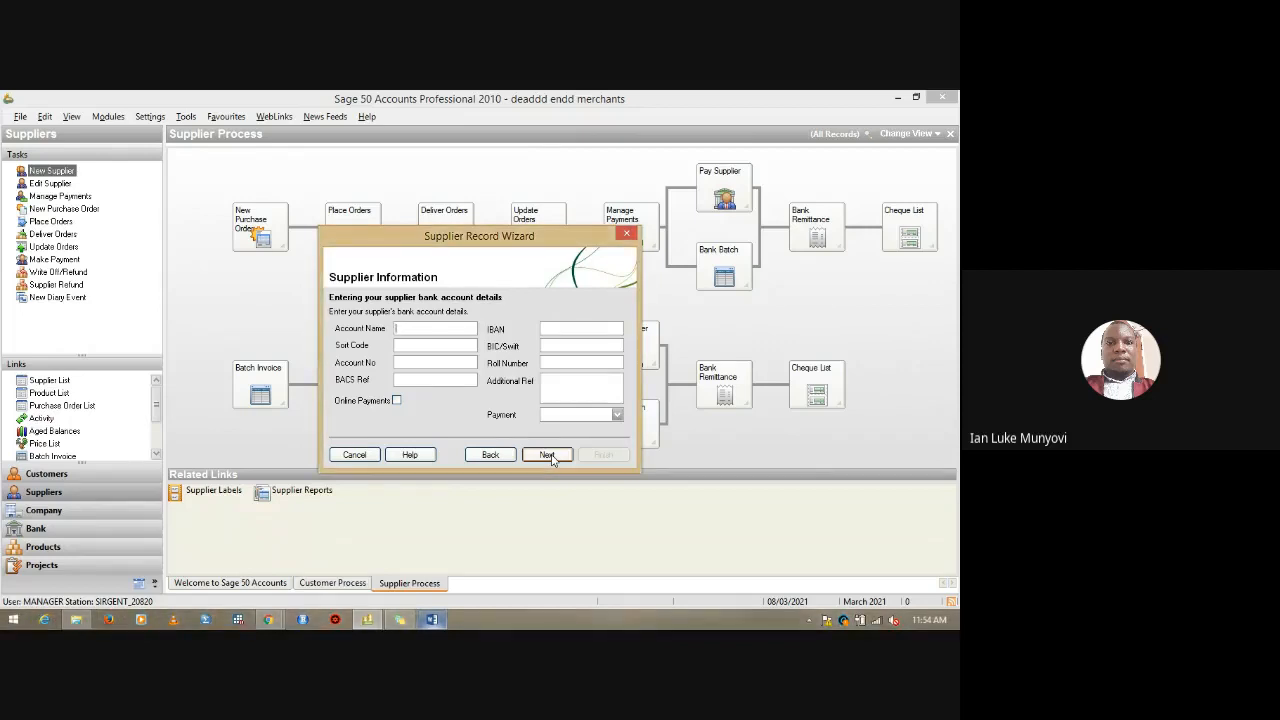
{"action": "left_click", "coordinate": [548, 455]}
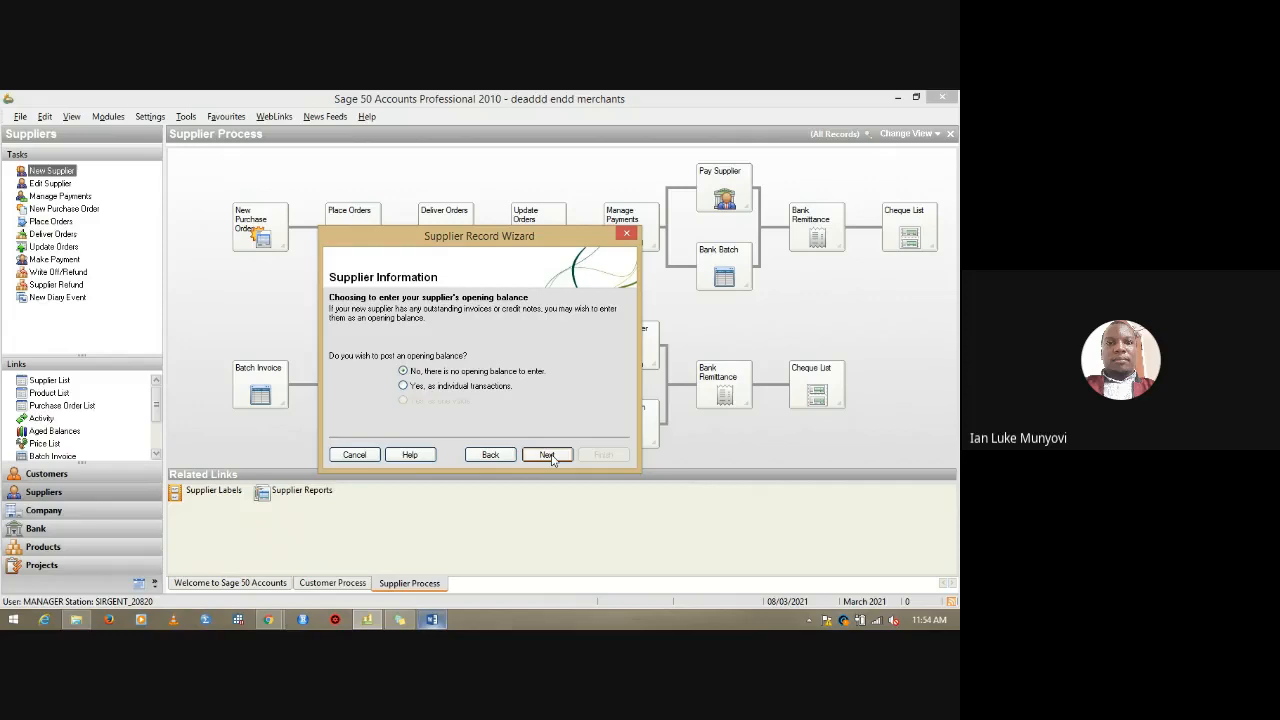
{"action": "left_click", "coordinate": [549, 455]}
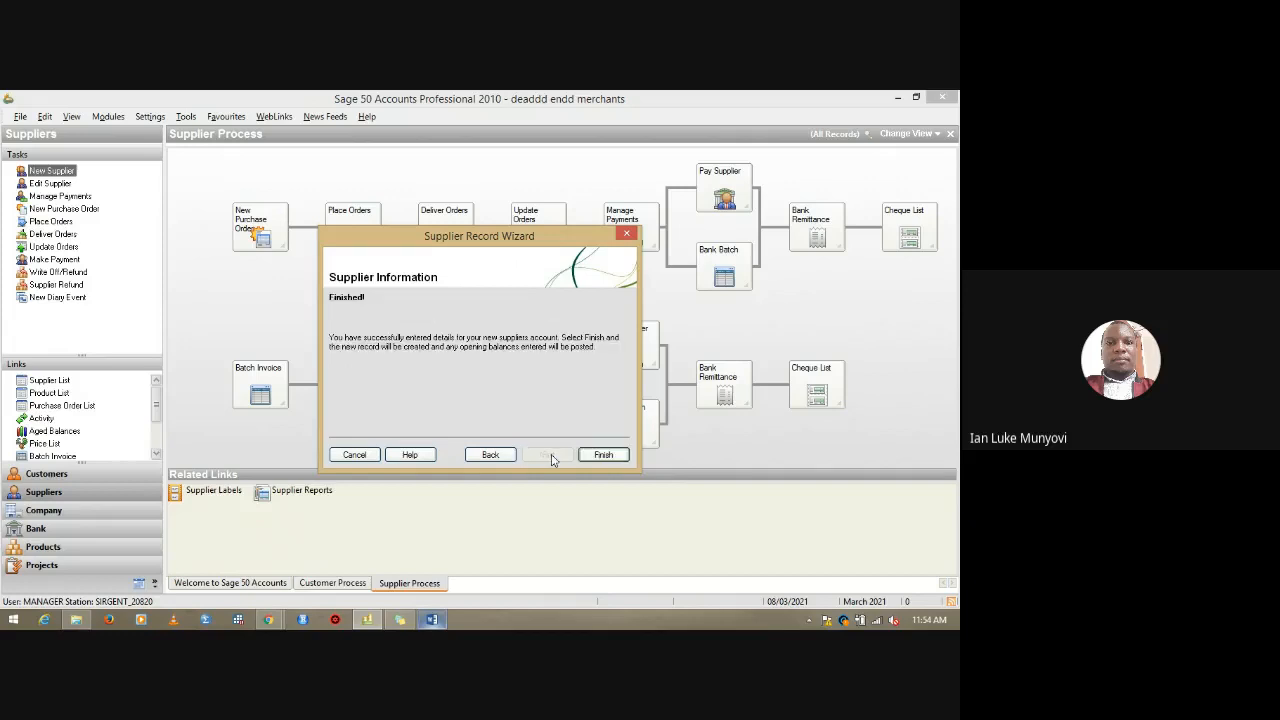
{"action": "left_click", "coordinate": [603, 455]}
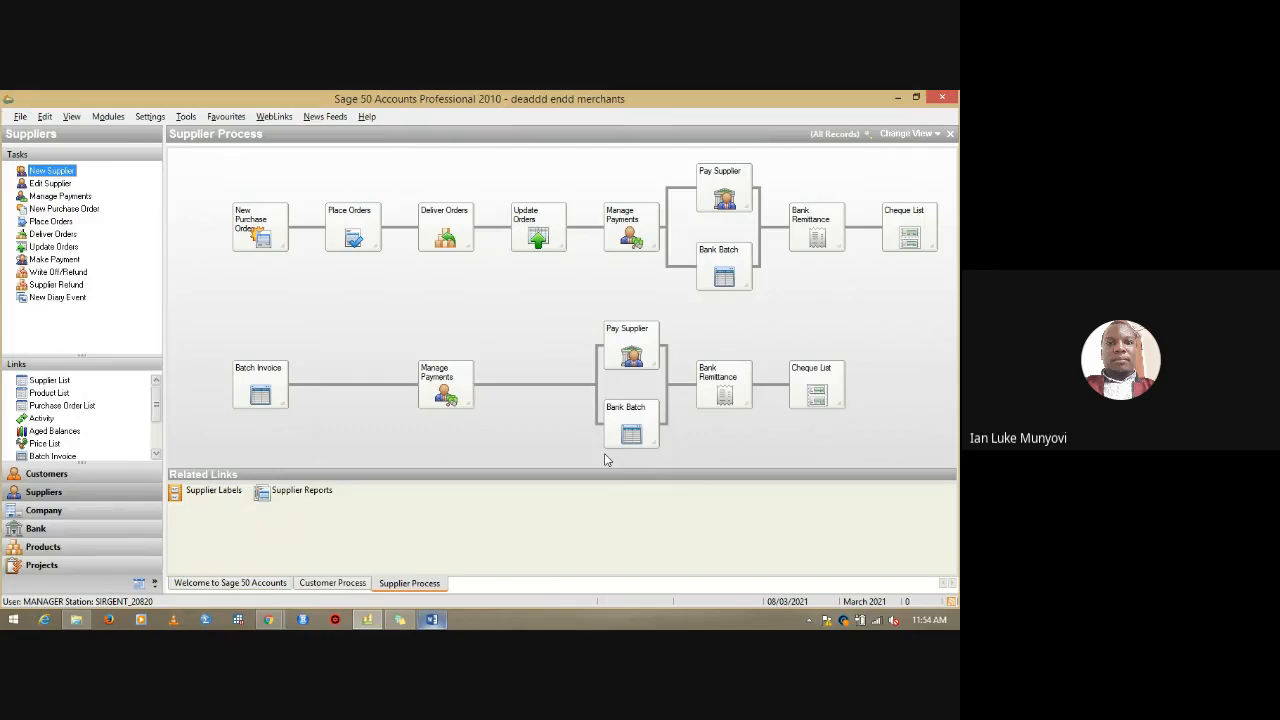
Switch to the Dead end Word document to review the product and supplier list, and check the Google Meet call window.
{"action": "left_click", "coordinate": [433, 620]}
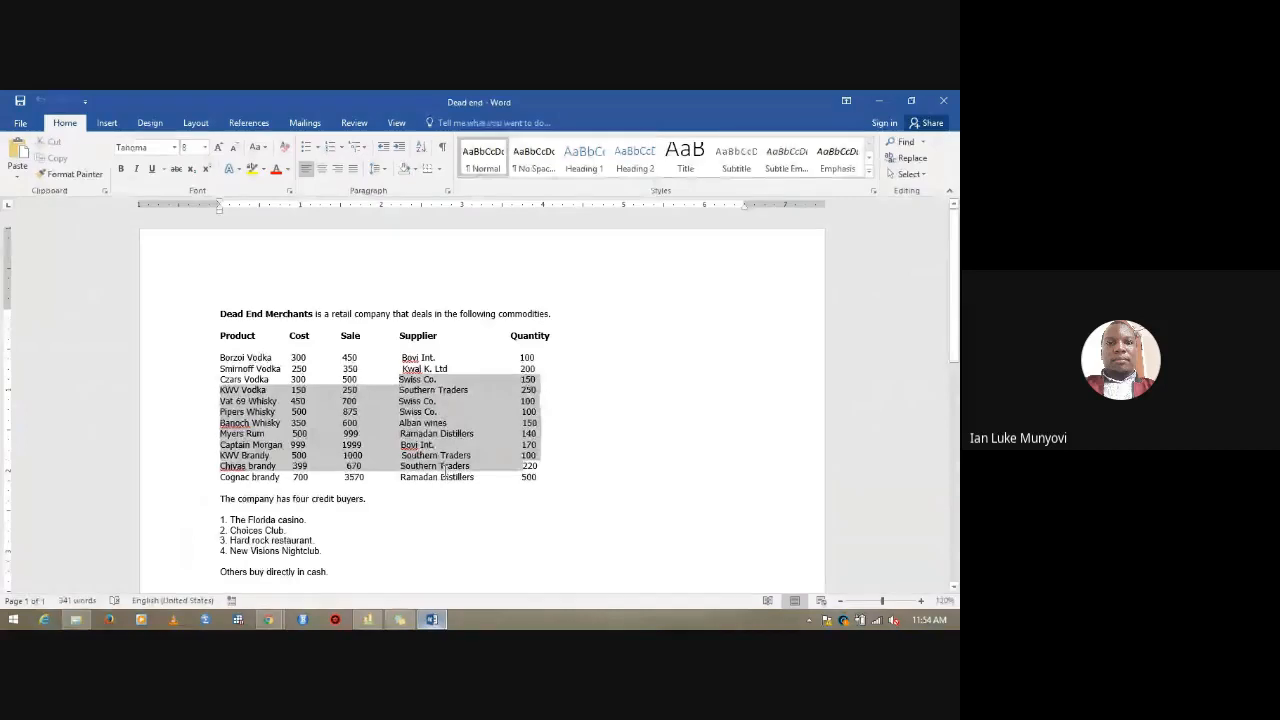
{"action": "left_click", "coordinate": [444, 466]}
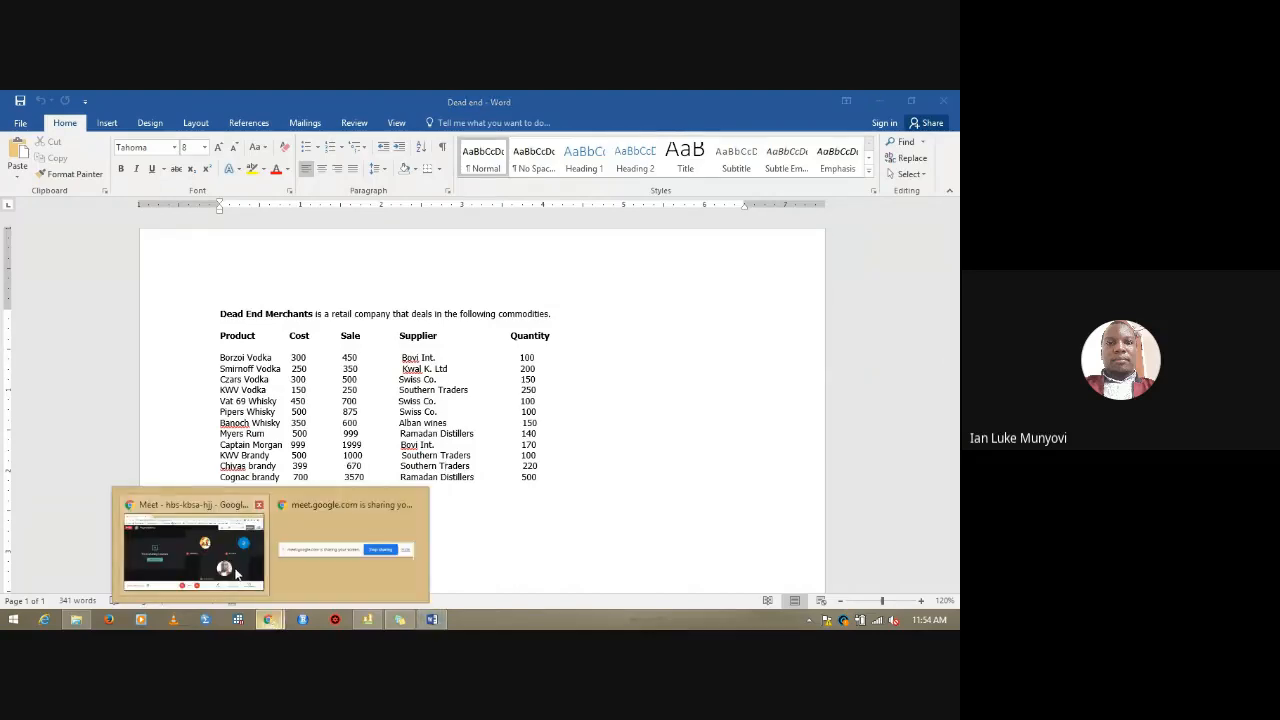
{"action": "left_click", "coordinate": [238, 574]}
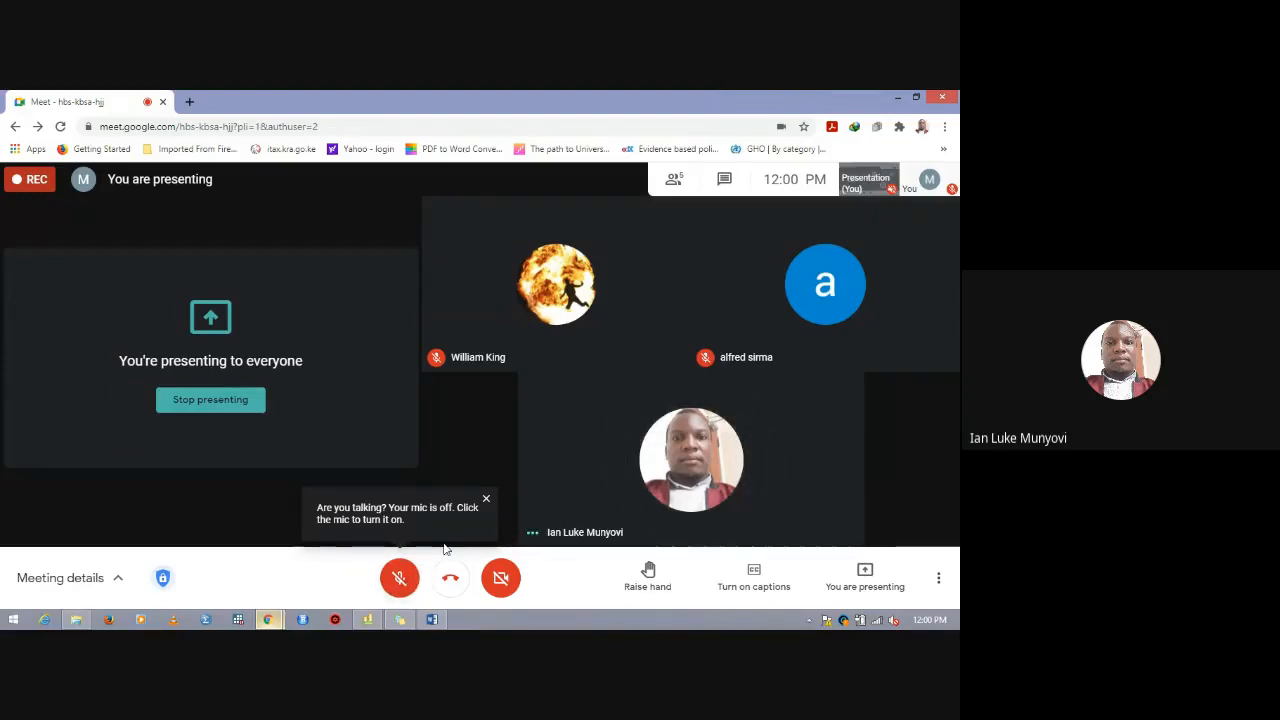
Return to Sage 50 Accounts, open the Products module and start a new product record, advancing to the description and code page.
{"action": "mouse_move", "coordinate": [433, 621]}
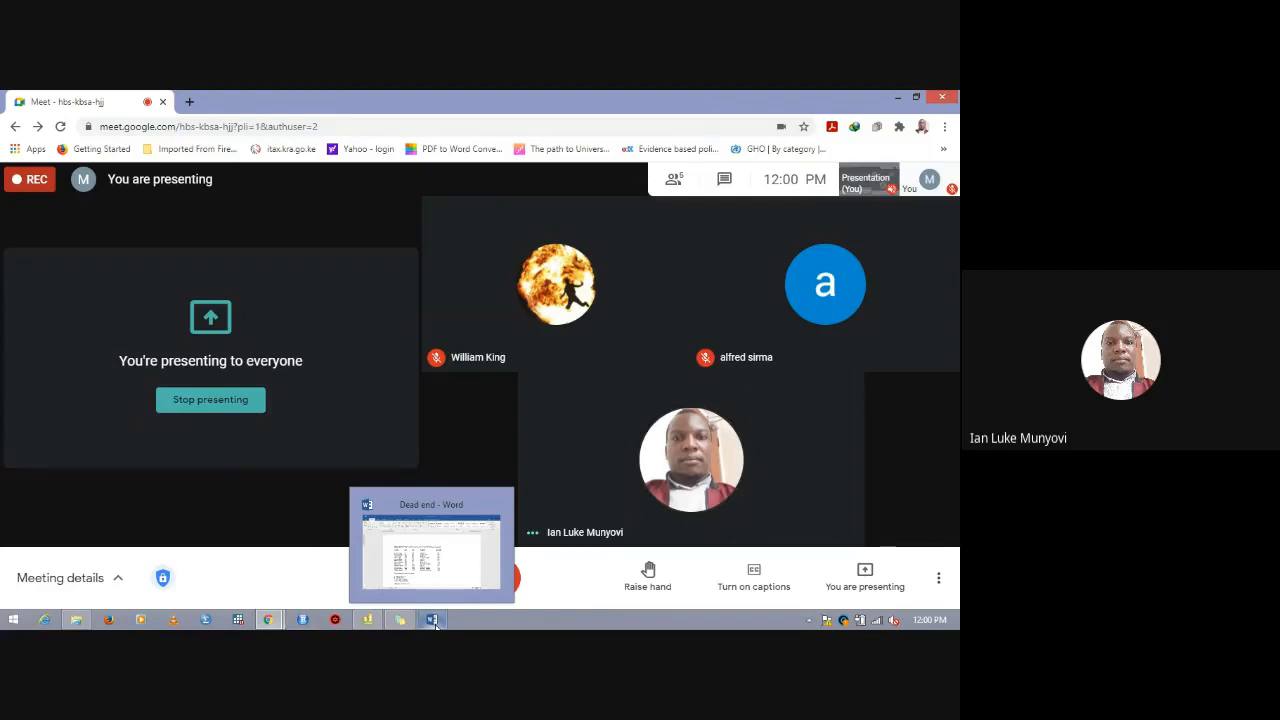
{"action": "left_click", "coordinate": [364, 621]}
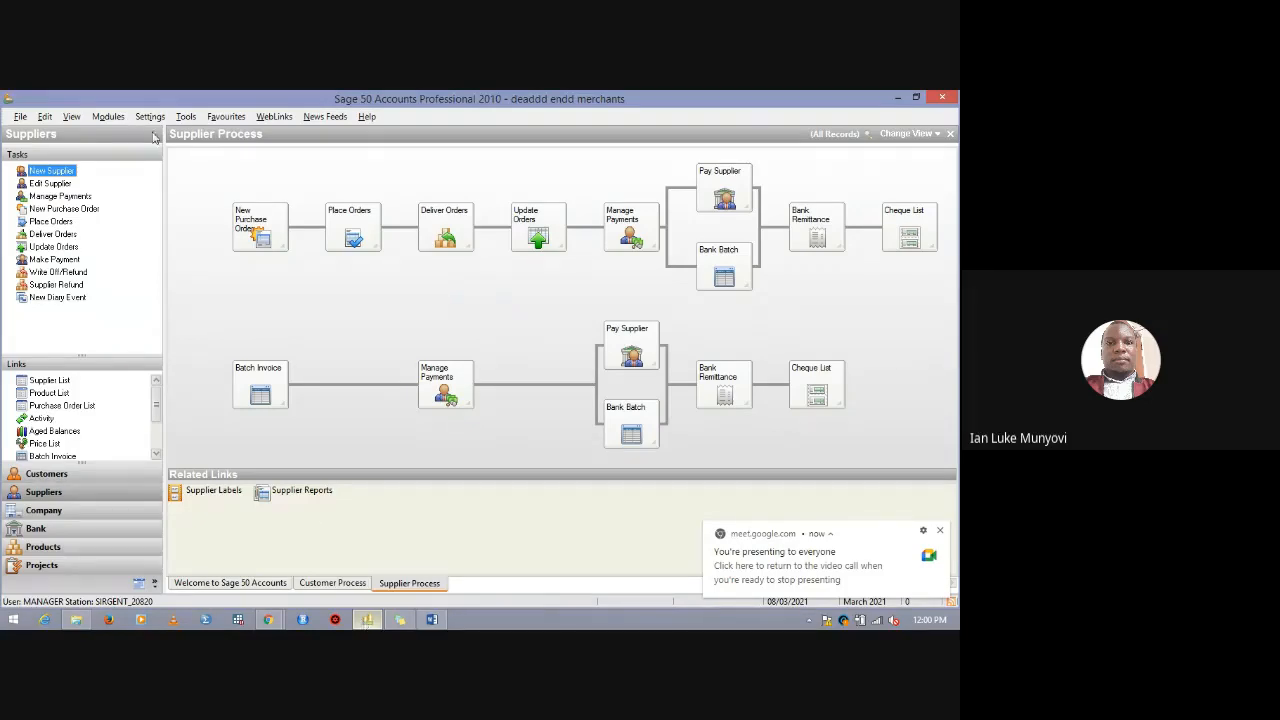
{"action": "left_click", "coordinate": [118, 118]}
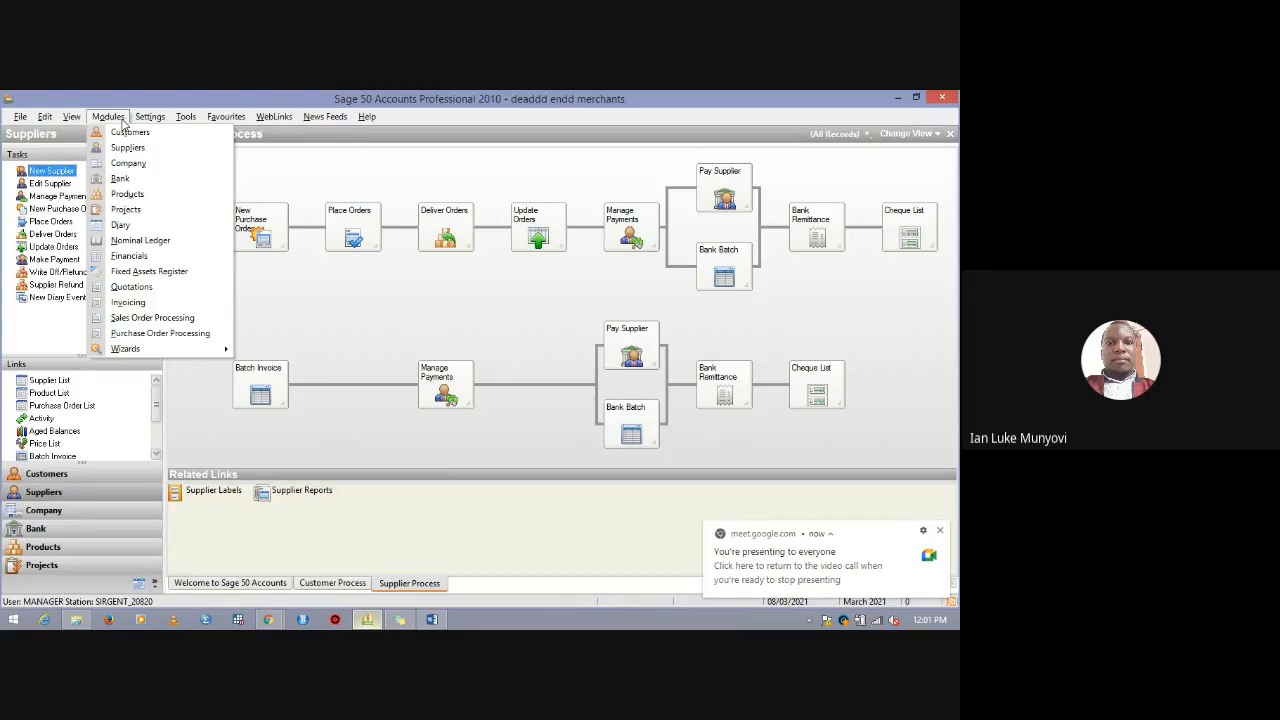
{"action": "left_click", "coordinate": [122, 198]}
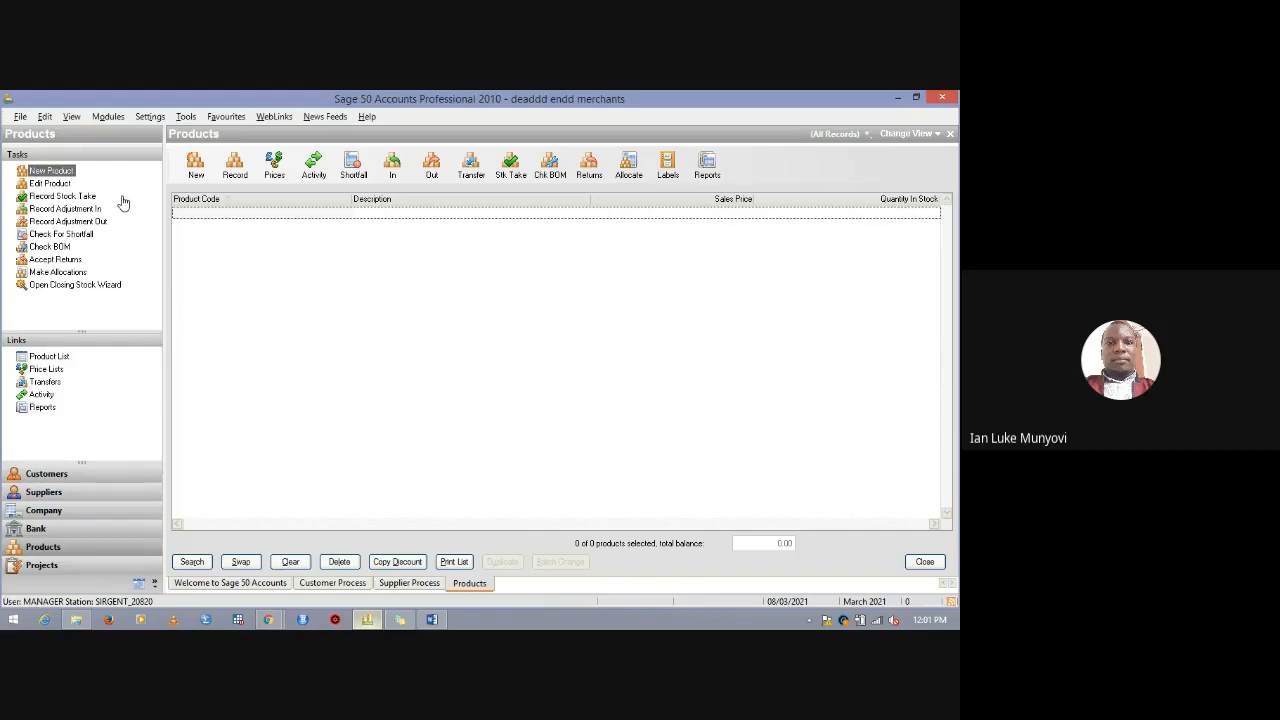
{"action": "left_click", "coordinate": [52, 171]}
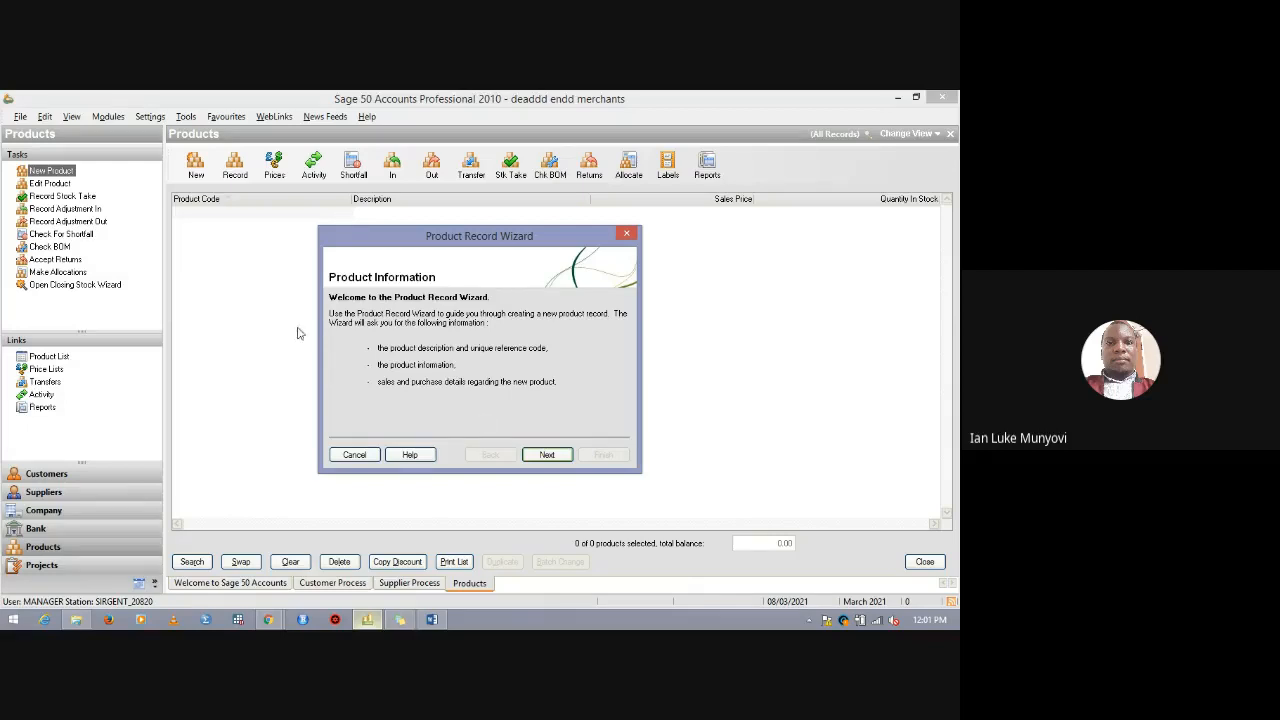
{"action": "left_click", "coordinate": [547, 455]}
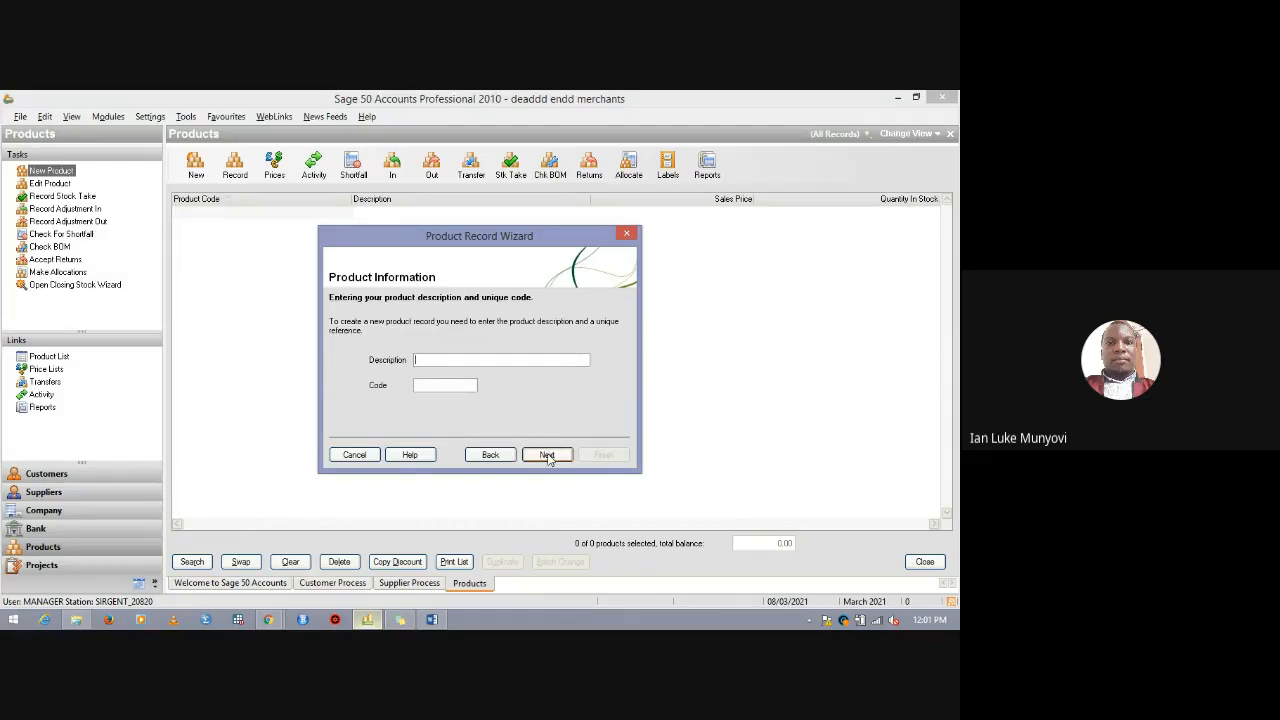
Check the first product in the Dead end Word document, describe the new product as Borzoi Vodka and continue to the sales details.
{"action": "left_click", "coordinate": [435, 620]}
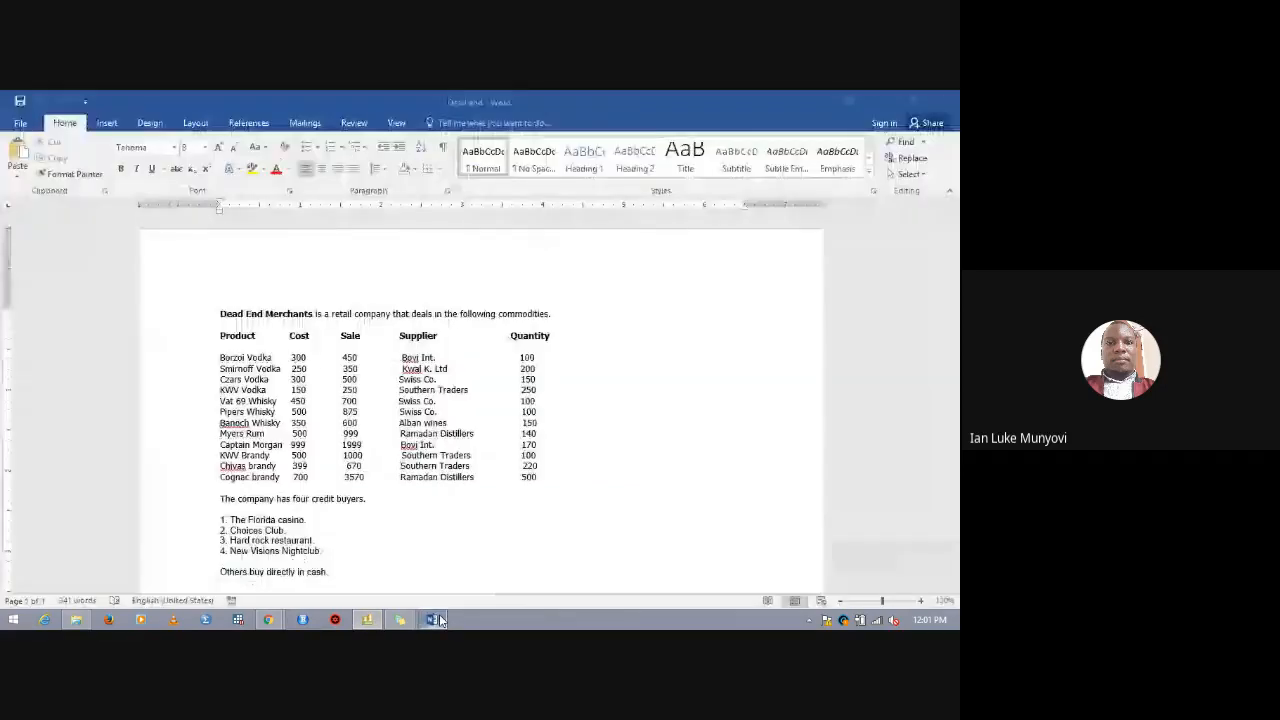
{"action": "left_click", "coordinate": [435, 620]}
{"action": "type", "text": "Boizoi"}
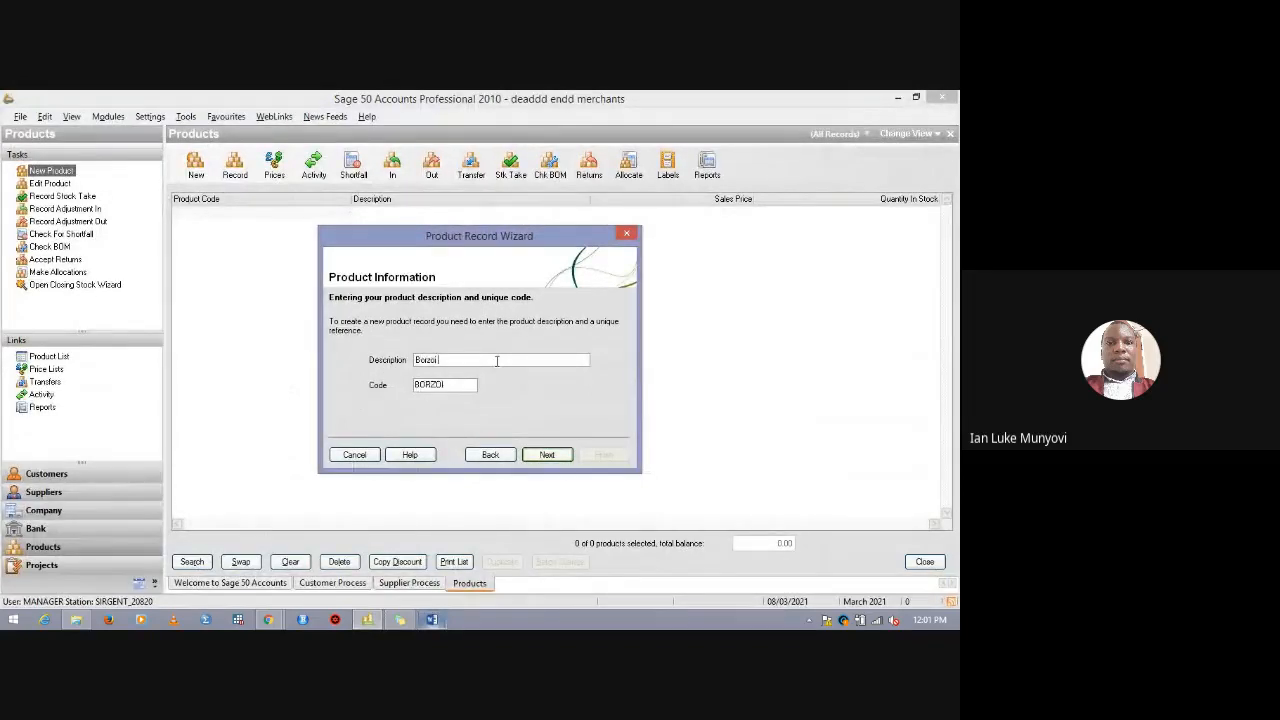
{"action": "type", "text": " Vodka"}
{"action": "left_click", "coordinate": [548, 456]}
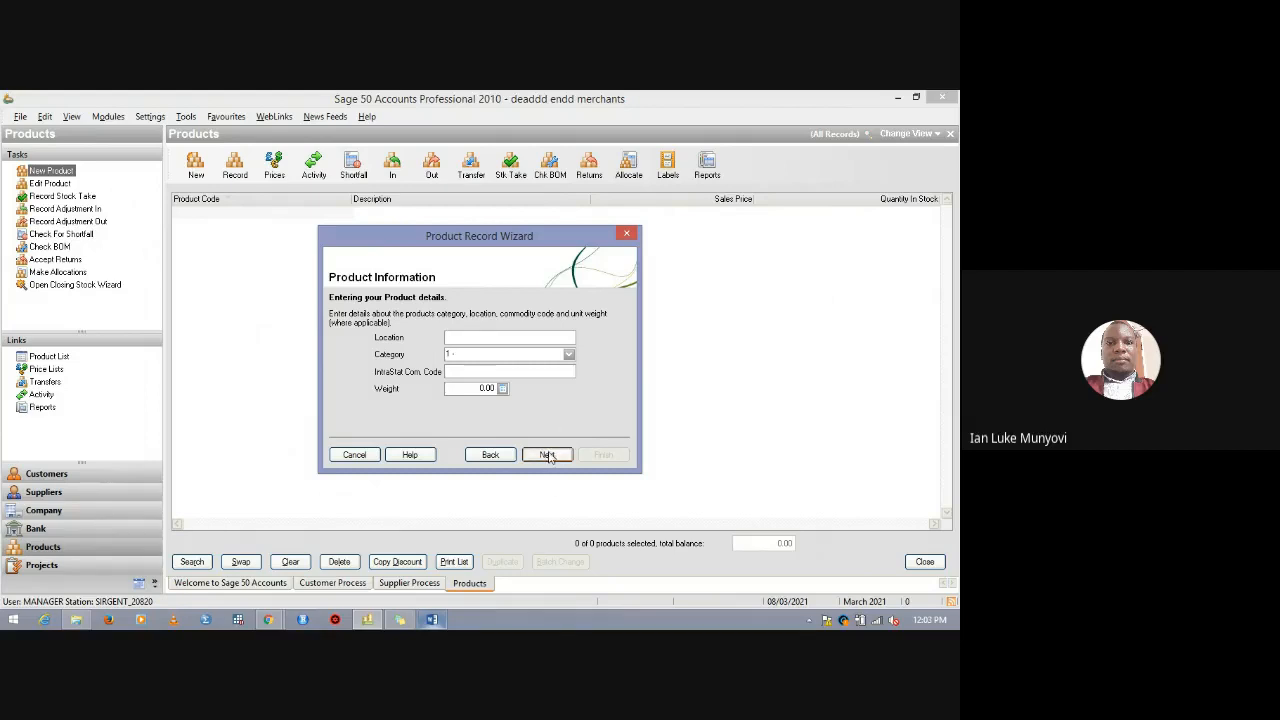
{"action": "left_click", "coordinate": [548, 455]}
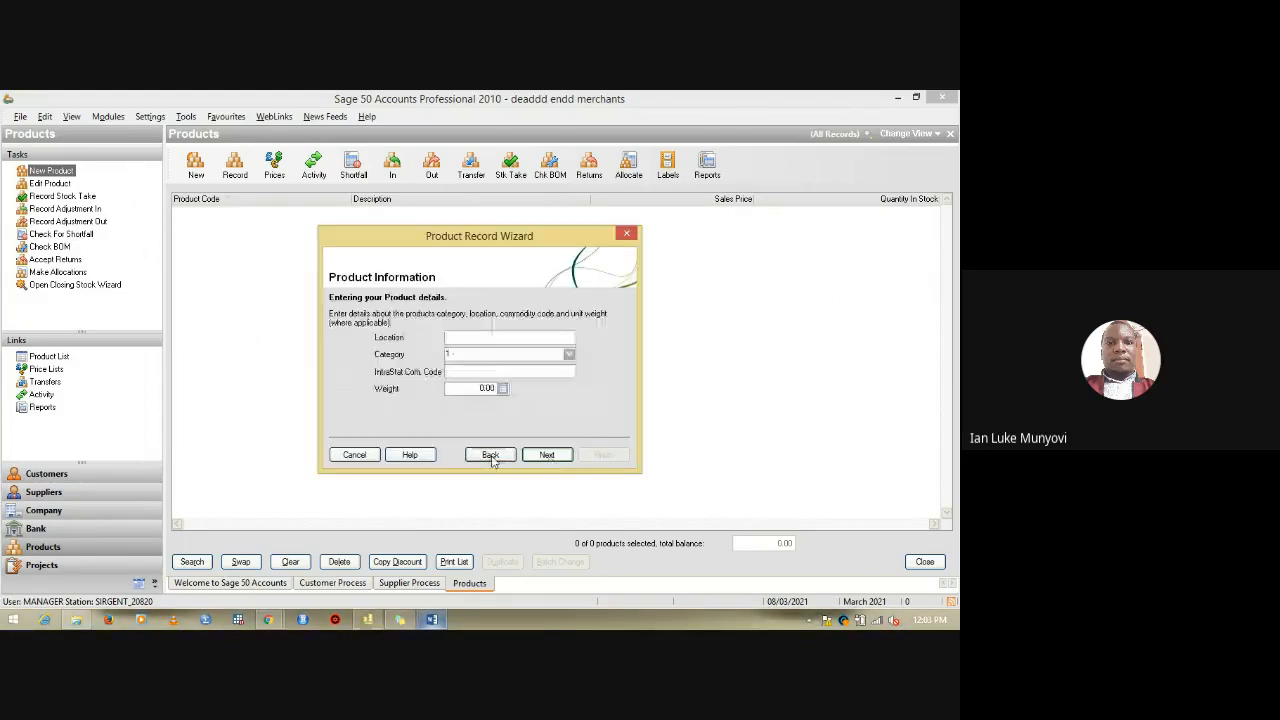
{"action": "left_click", "coordinate": [545, 455]}
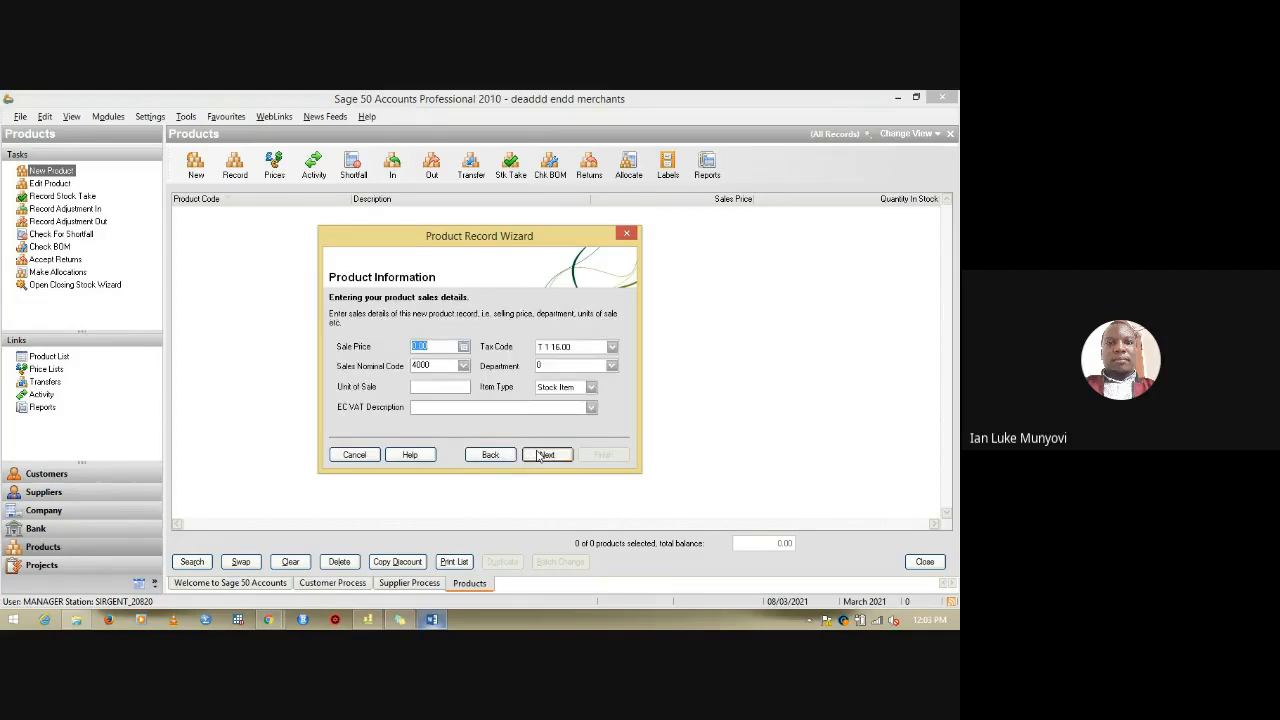
Look up the sale price in the Word document, set it to 450 with tax code T0 0.00, keep Stock Item and continue.
{"action": "left_click", "coordinate": [436, 621]}
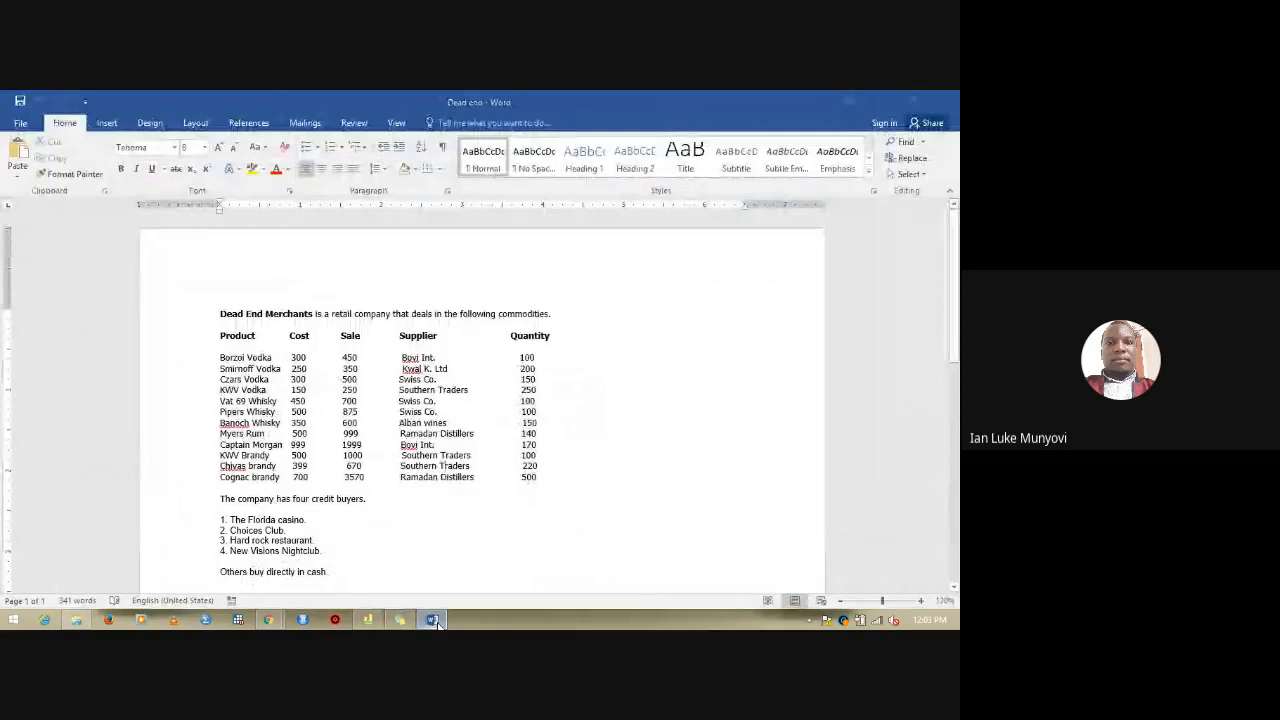
{"action": "left_click", "coordinate": [436, 621]}
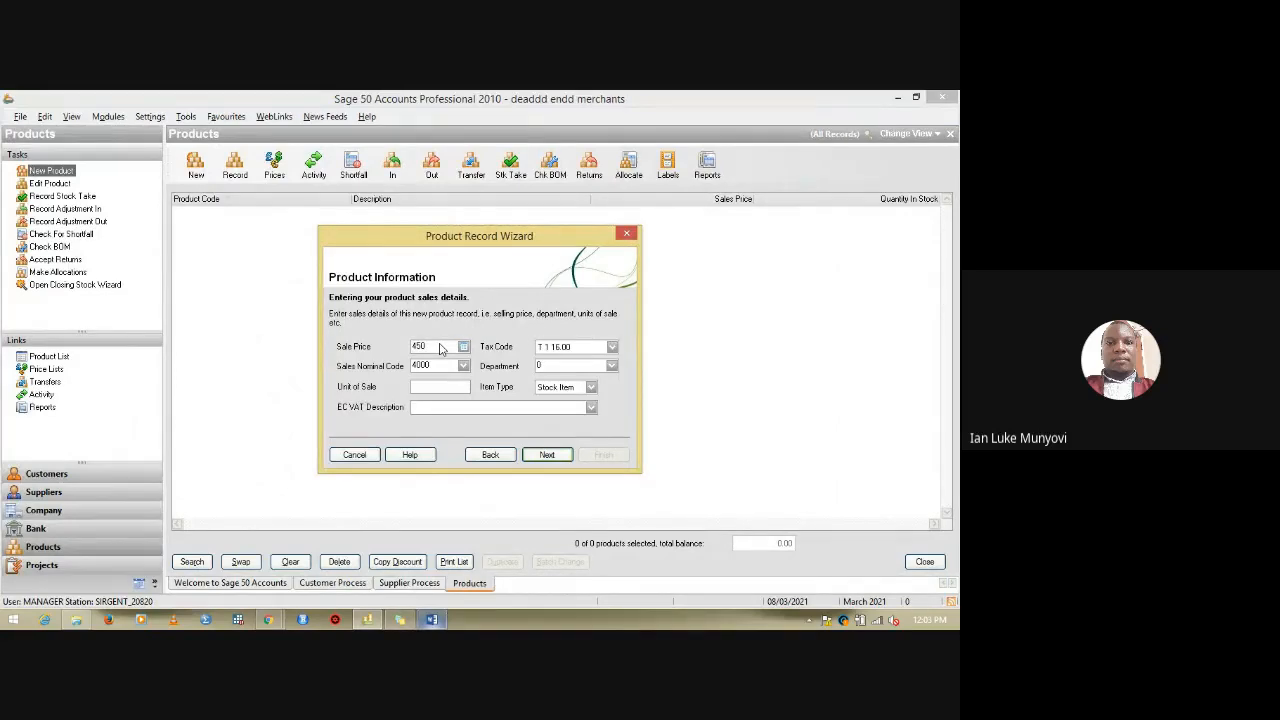
{"action": "left_click", "coordinate": [612, 349]}
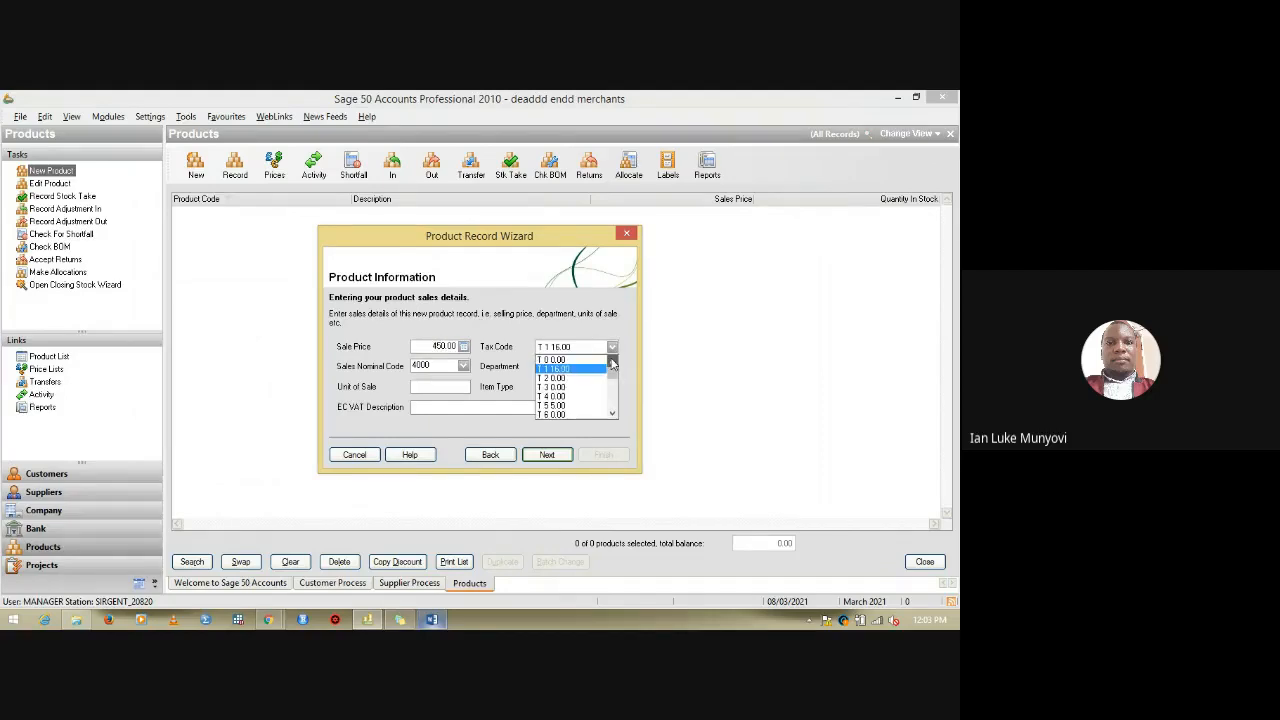
{"action": "left_click", "coordinate": [597, 360]}
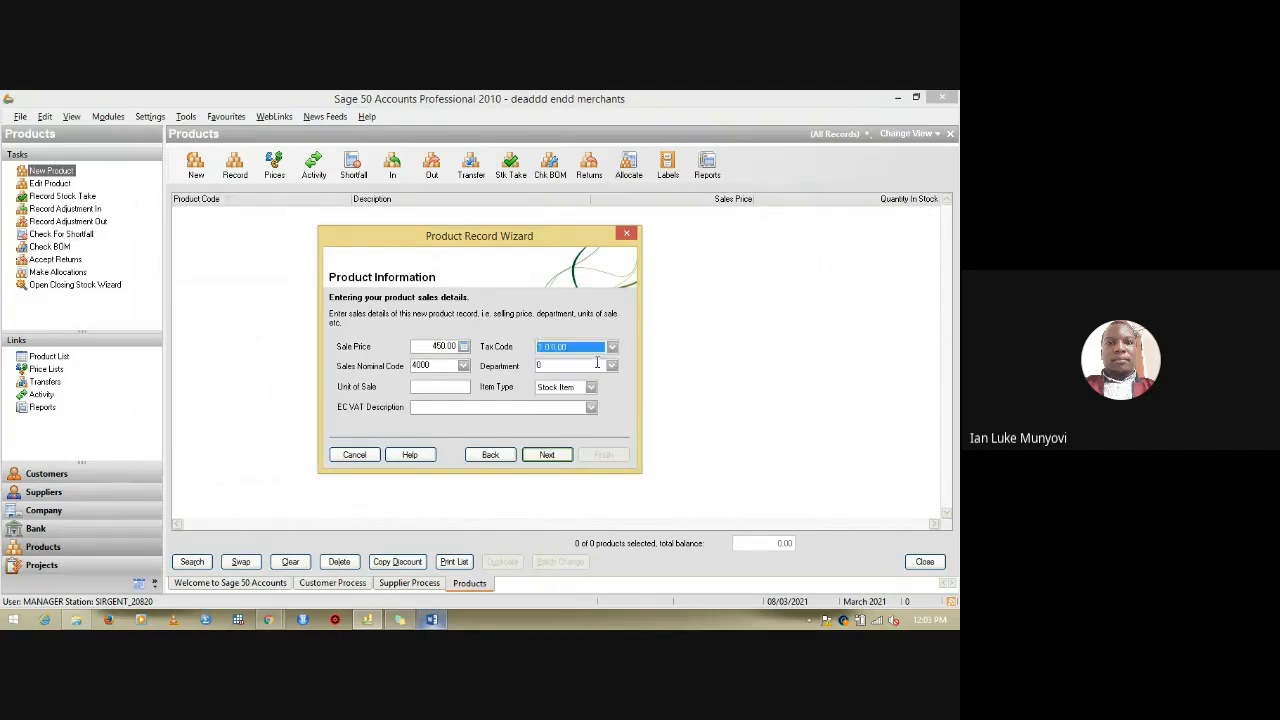
{"action": "left_click", "coordinate": [612, 366]}
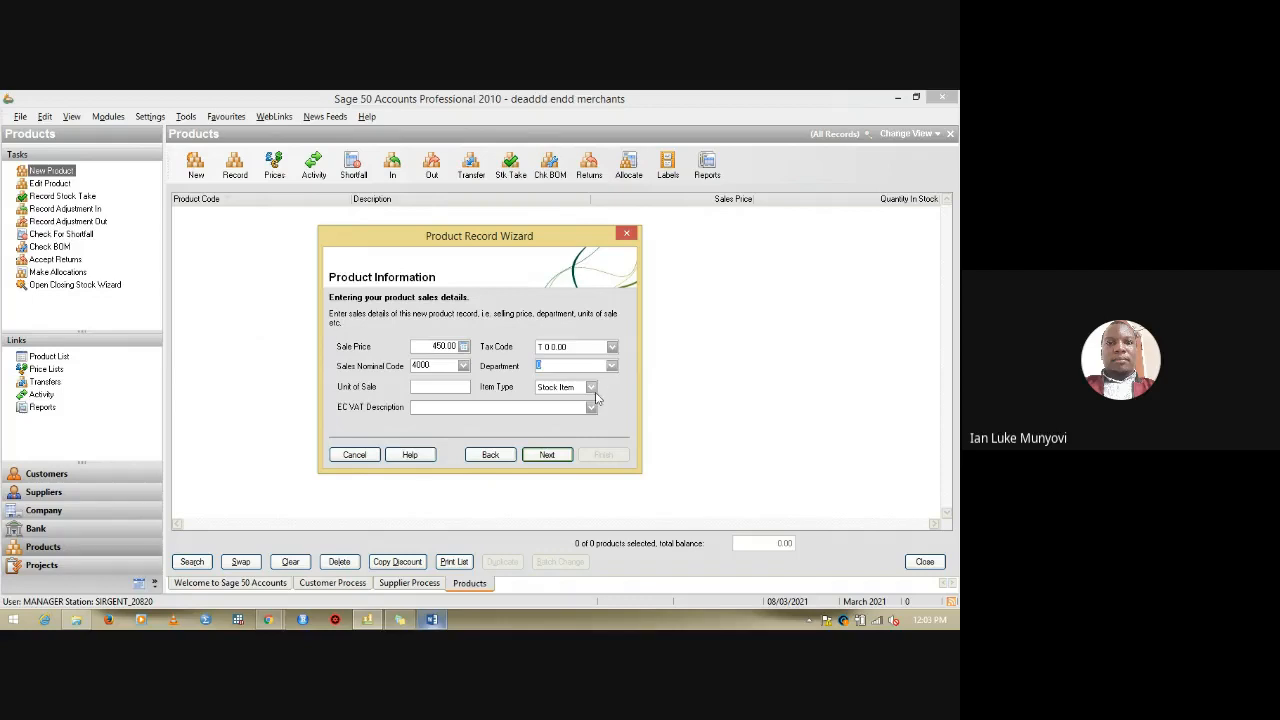
{"action": "left_click", "coordinate": [592, 389]}
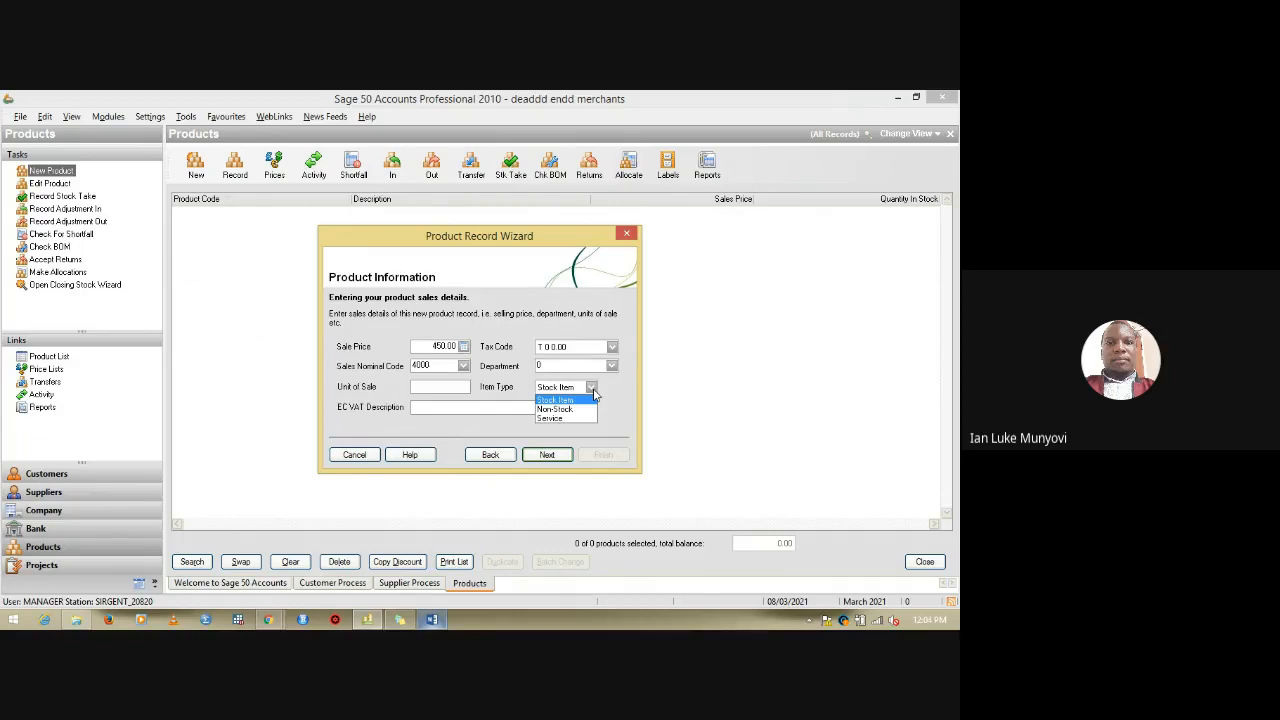
{"action": "left_click", "coordinate": [592, 391]}
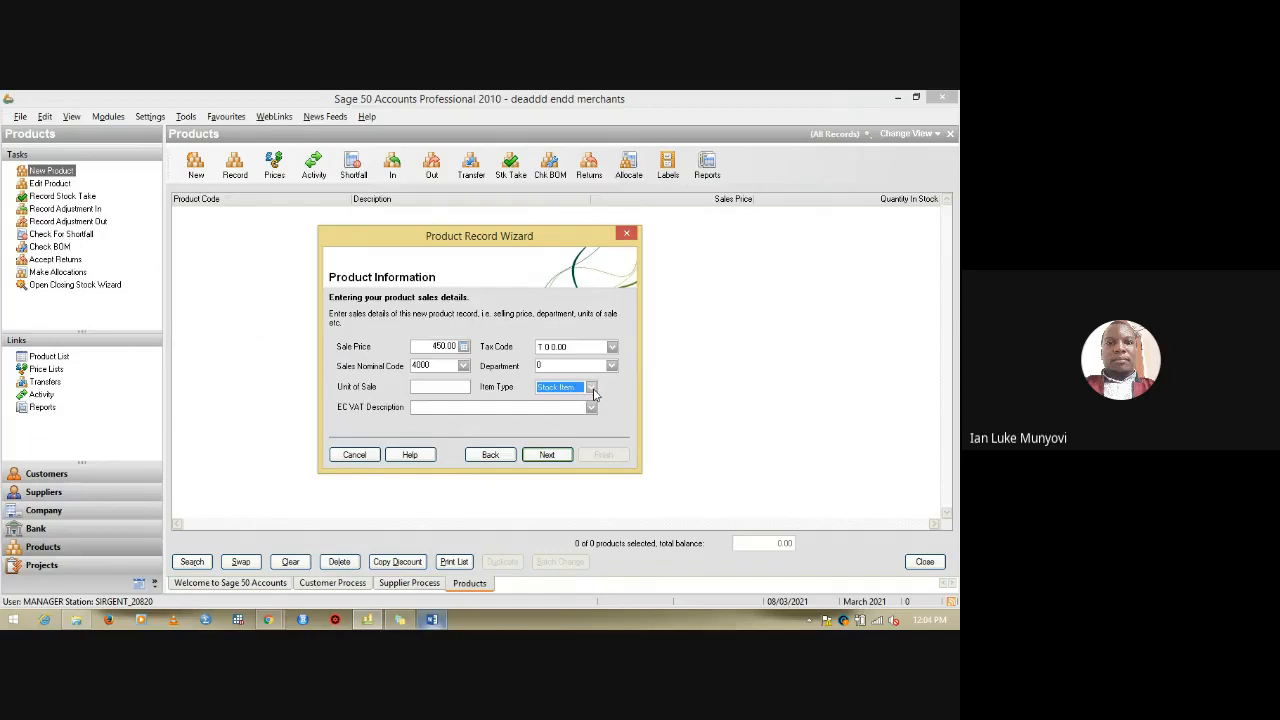
{"action": "left_click", "coordinate": [548, 455]}
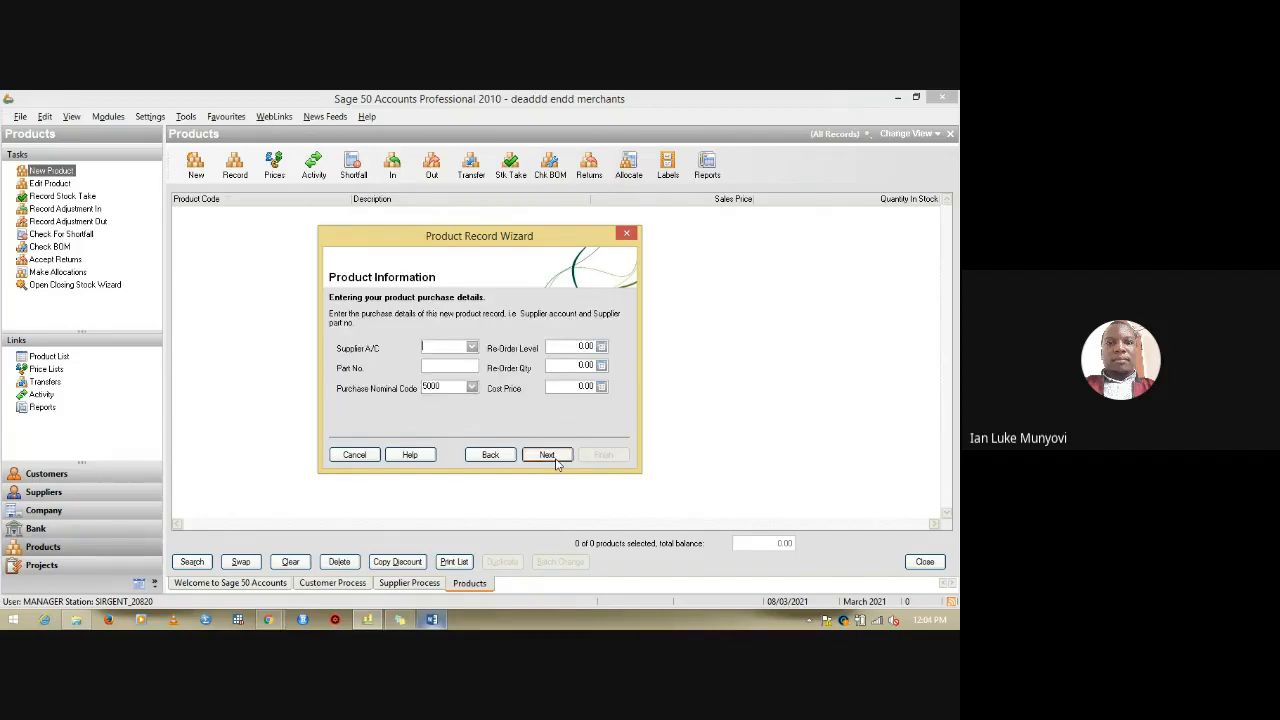
Check the product's supplier in the Word document and assign the Bovi Int account as its supplier.
{"action": "left_click", "coordinate": [437, 621]}
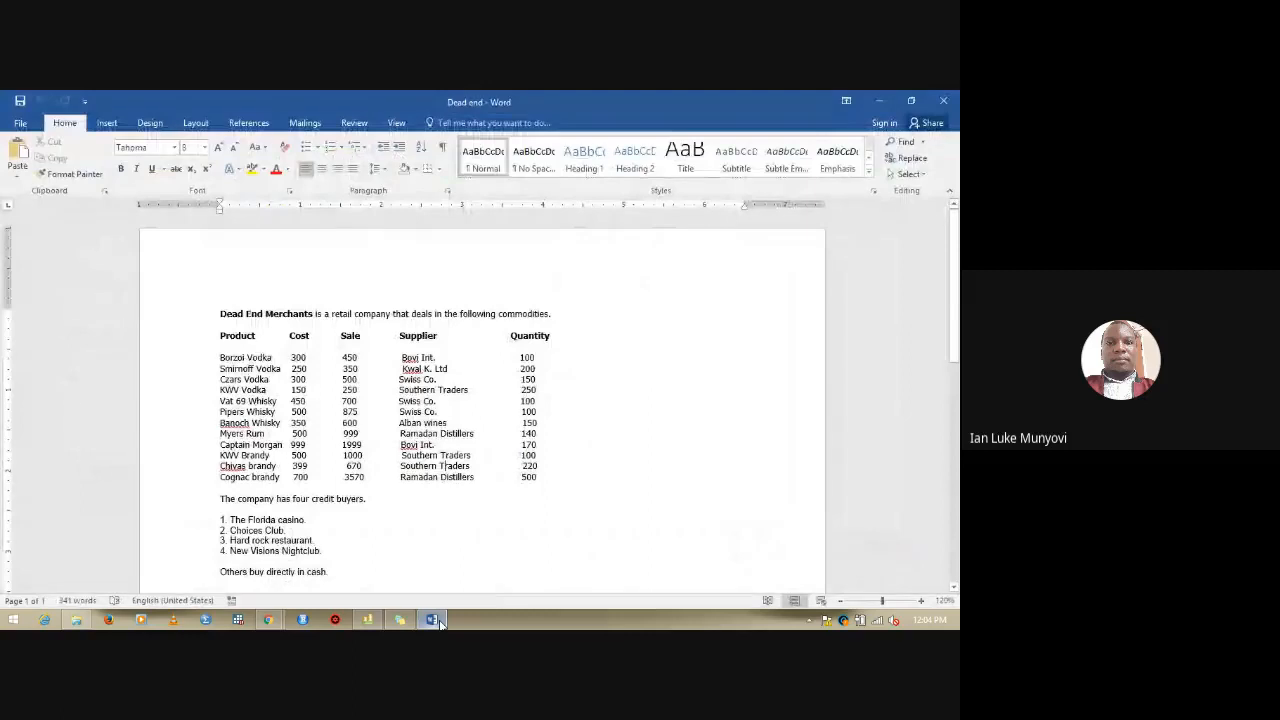
{"action": "left_click", "coordinate": [437, 621]}
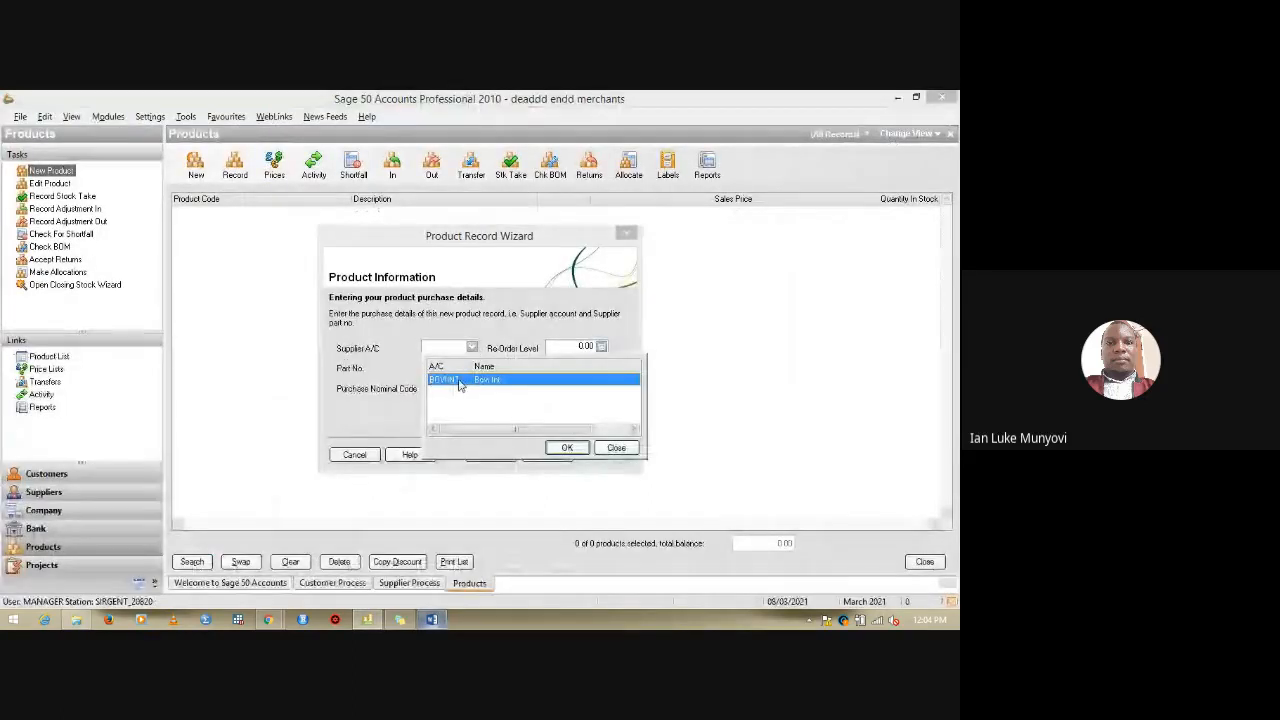
{"action": "left_click", "coordinate": [565, 450]}
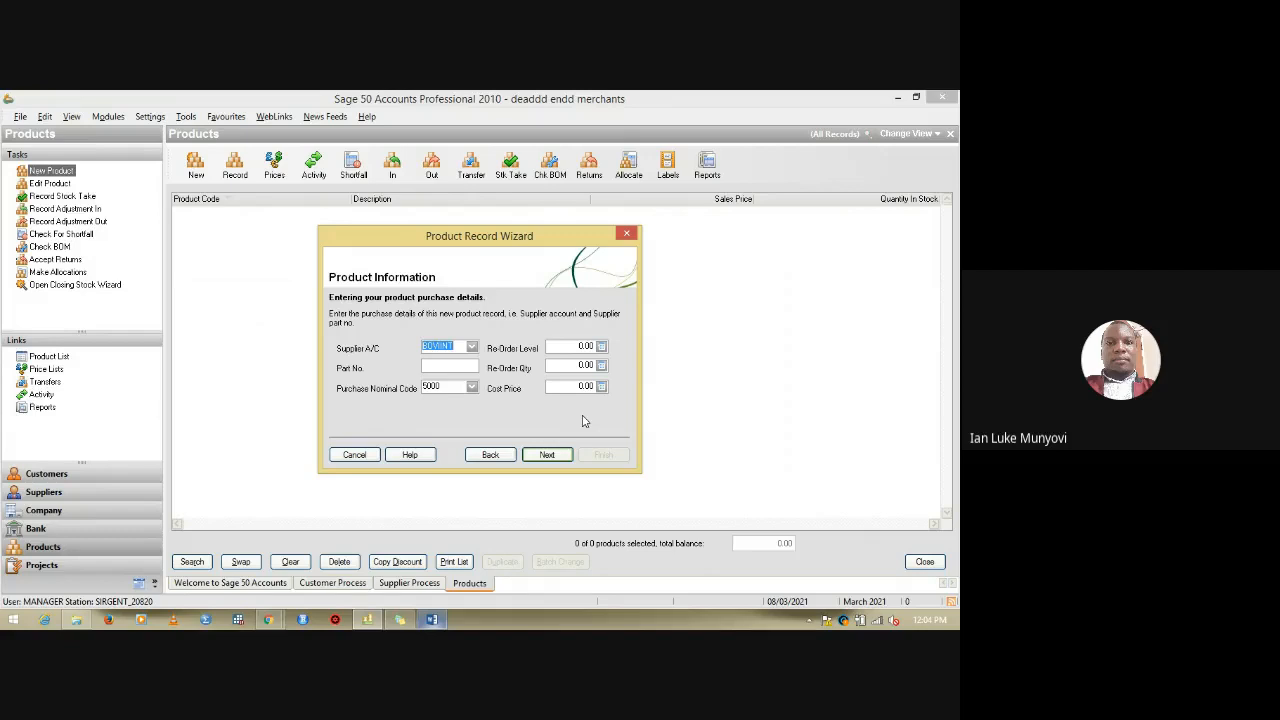
Check Borzoi Vodka's cost in the Dead end Word document, set the cost price to 300.00 and continue to the opening balance choice.
{"action": "left_click", "coordinate": [433, 620]}
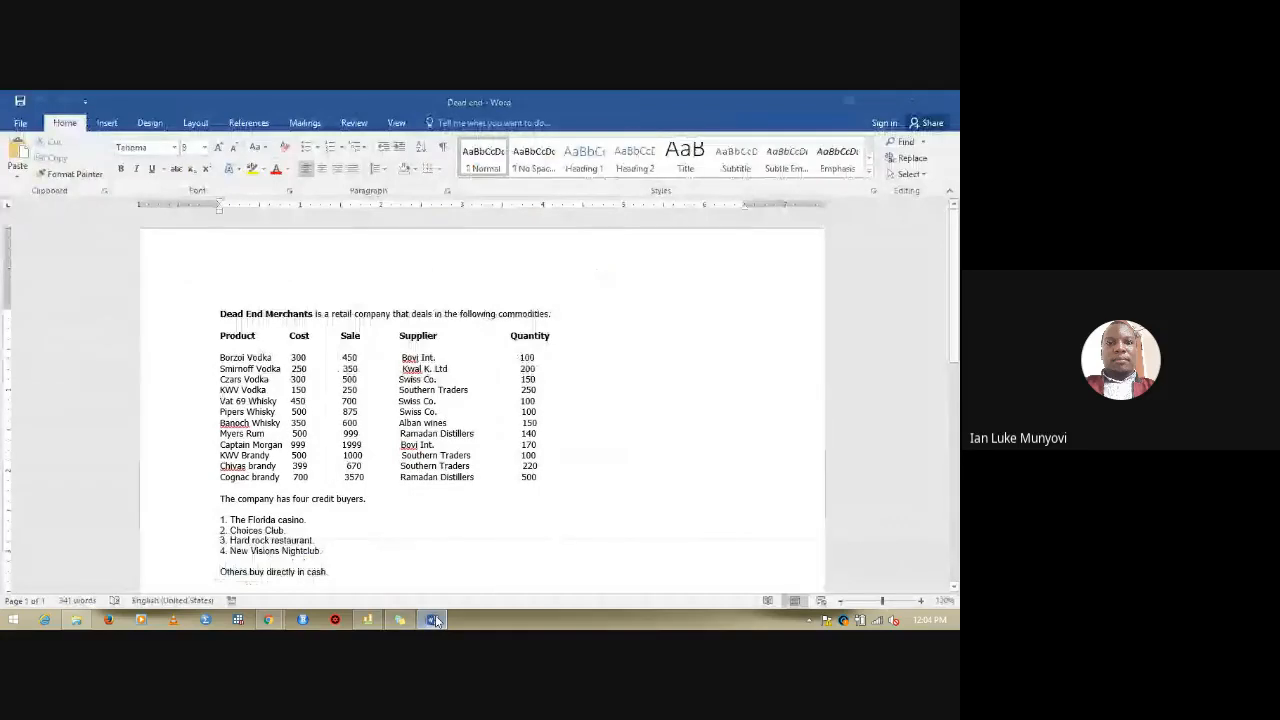
{"action": "left_click", "coordinate": [433, 620]}
{"action": "left_click", "coordinate": [578, 390]}
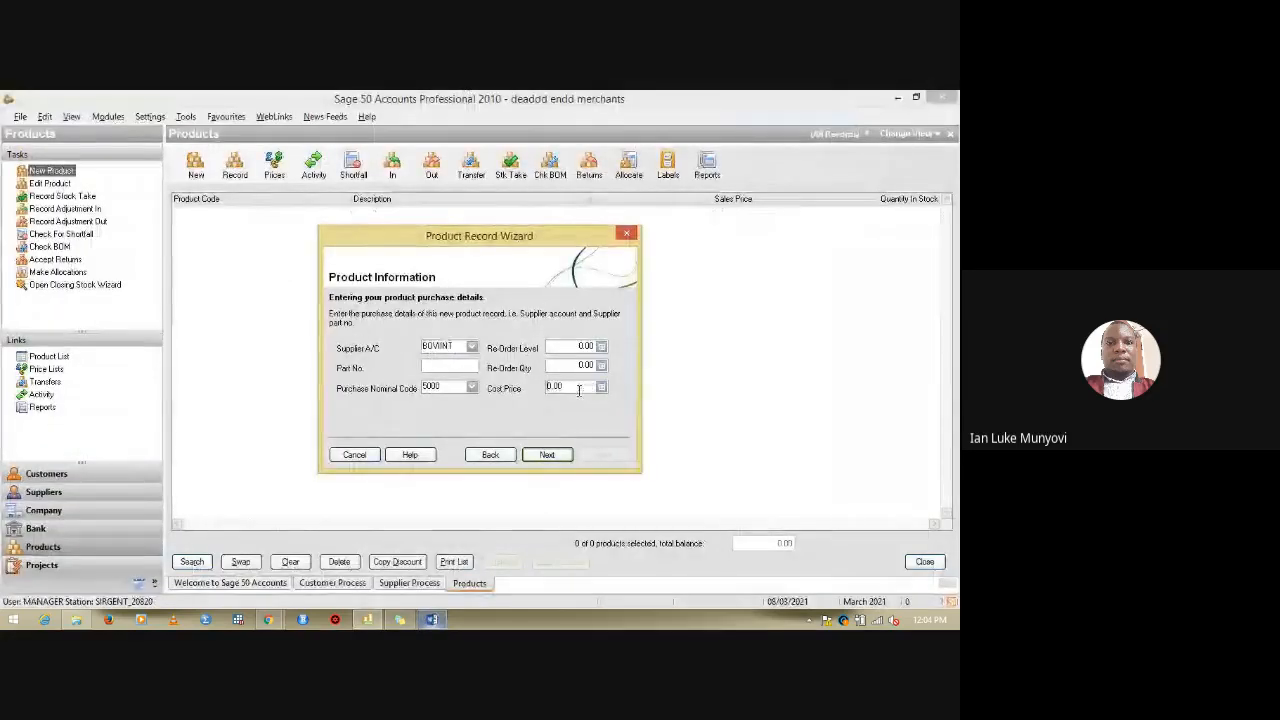
{"action": "type", "text": "300.00"}
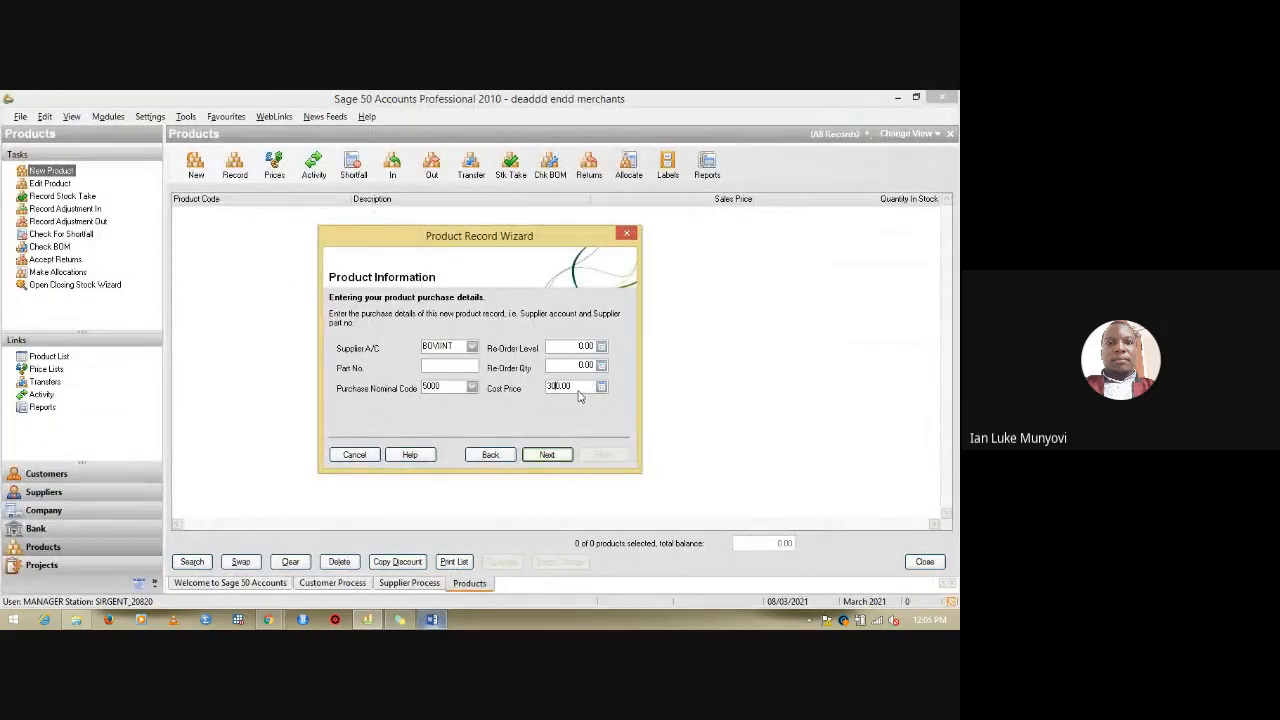
{"action": "left_click", "coordinate": [548, 456]}
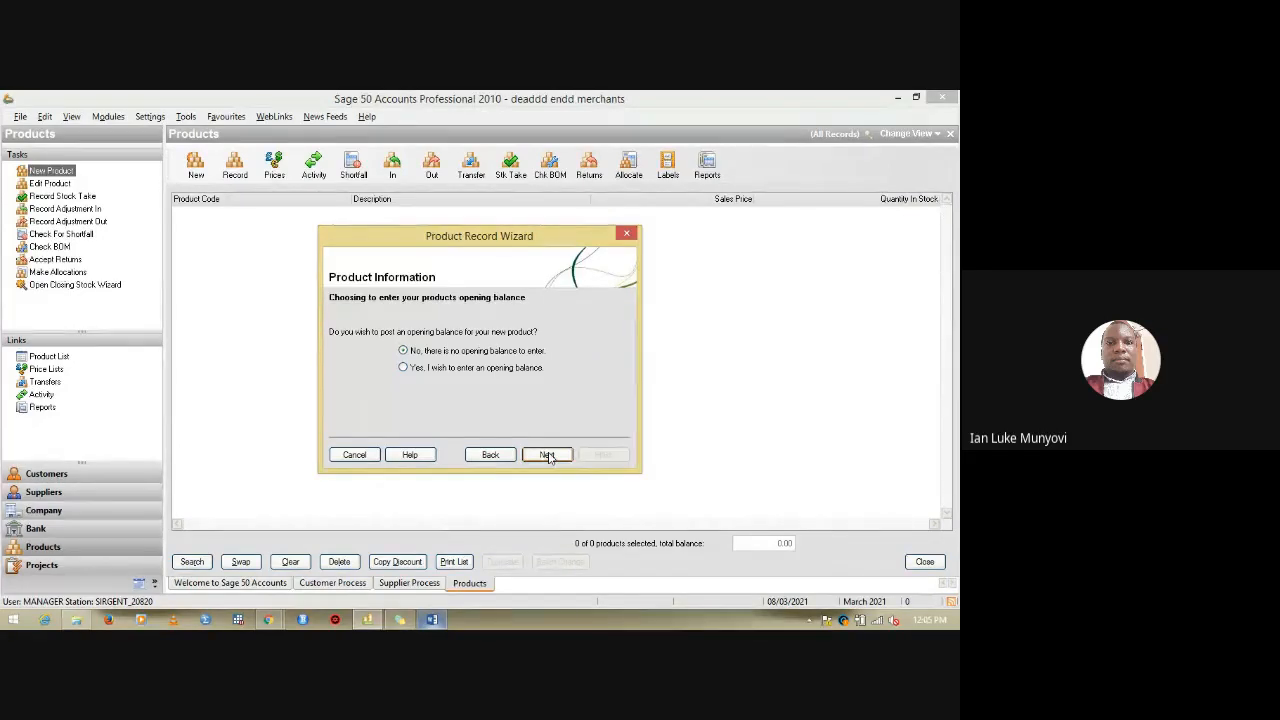
Choose to enter an opening balance with quantity 100 and cost price 300.00, checking the Word document, and finish the Borzoi Vodka record.
{"action": "left_click", "coordinate": [410, 369]}
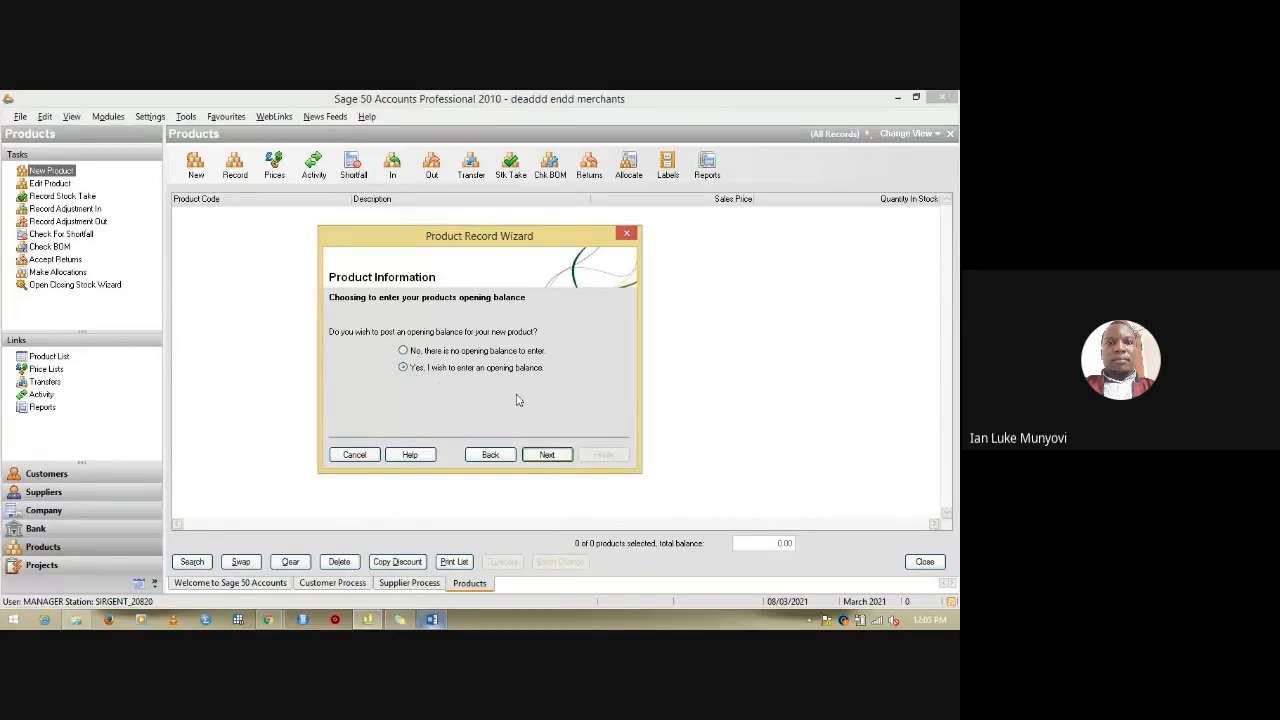
{"action": "left_click", "coordinate": [547, 456]}
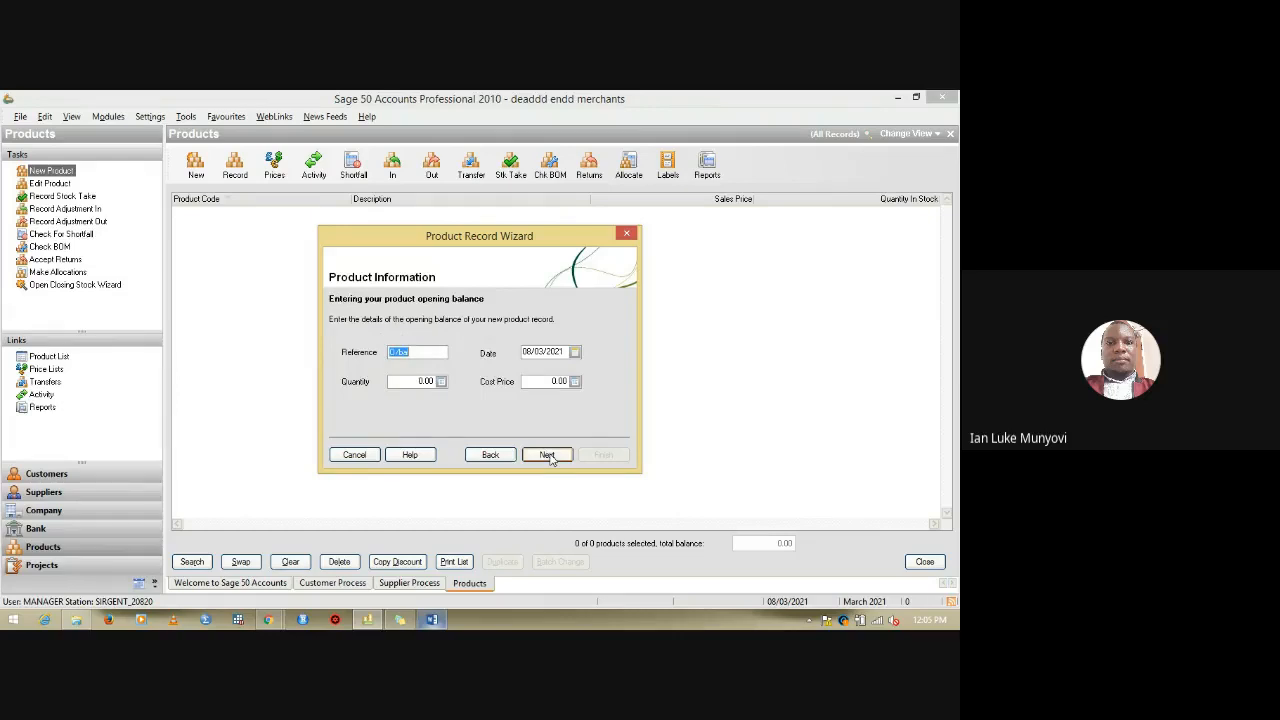
{"action": "left_click", "coordinate": [412, 381]}
{"action": "left_click", "coordinate": [431, 620]}
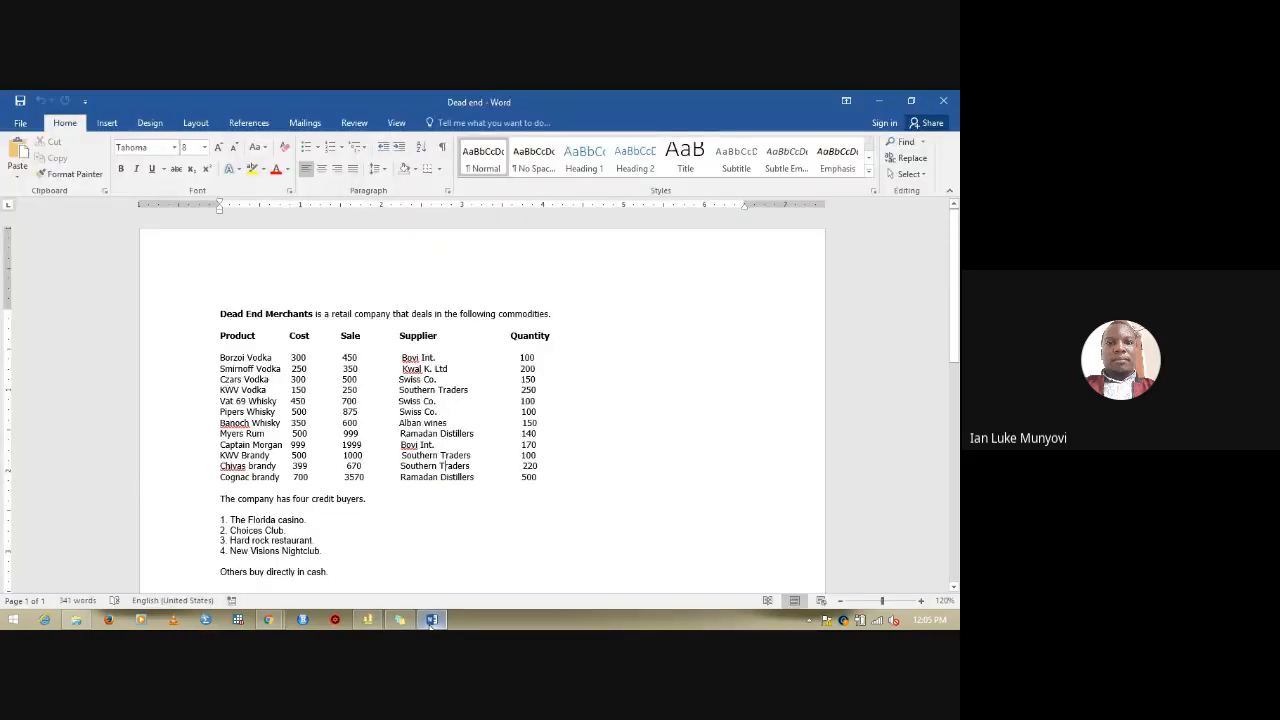
{"action": "left_click", "coordinate": [431, 620]}
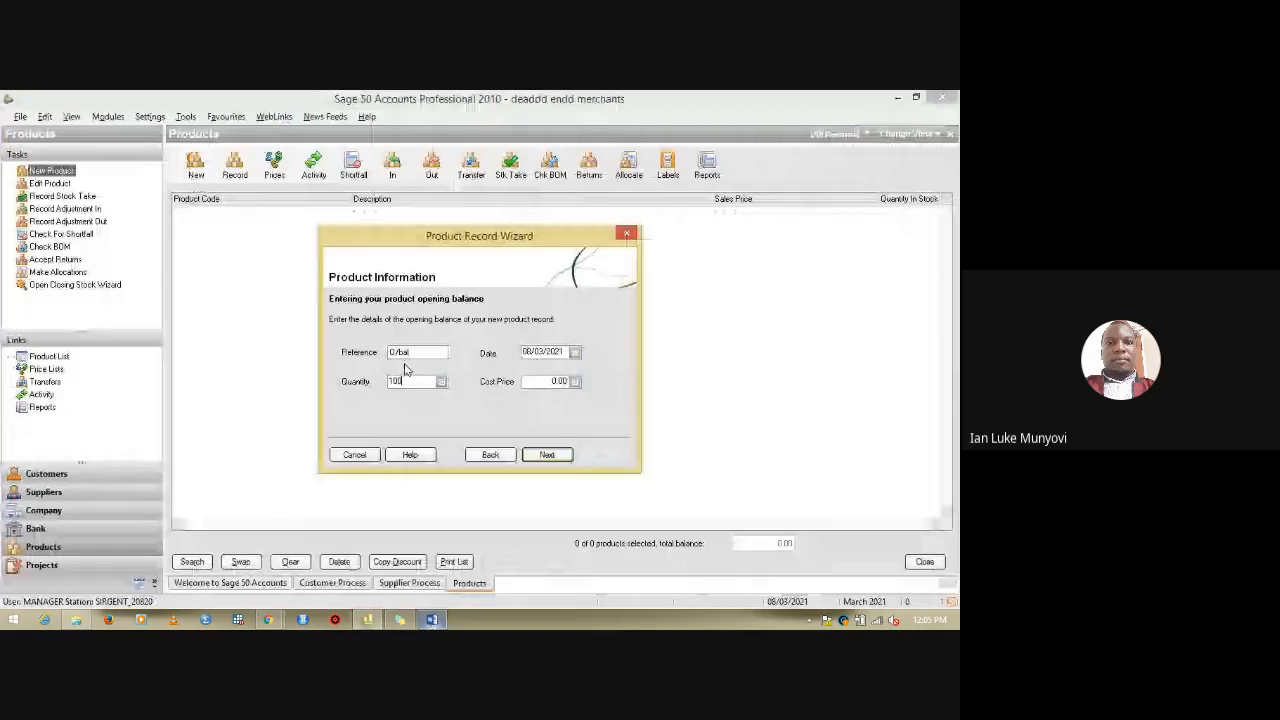
{"action": "left_click", "coordinate": [545, 383]}
{"action": "type", "text": "300.00"}
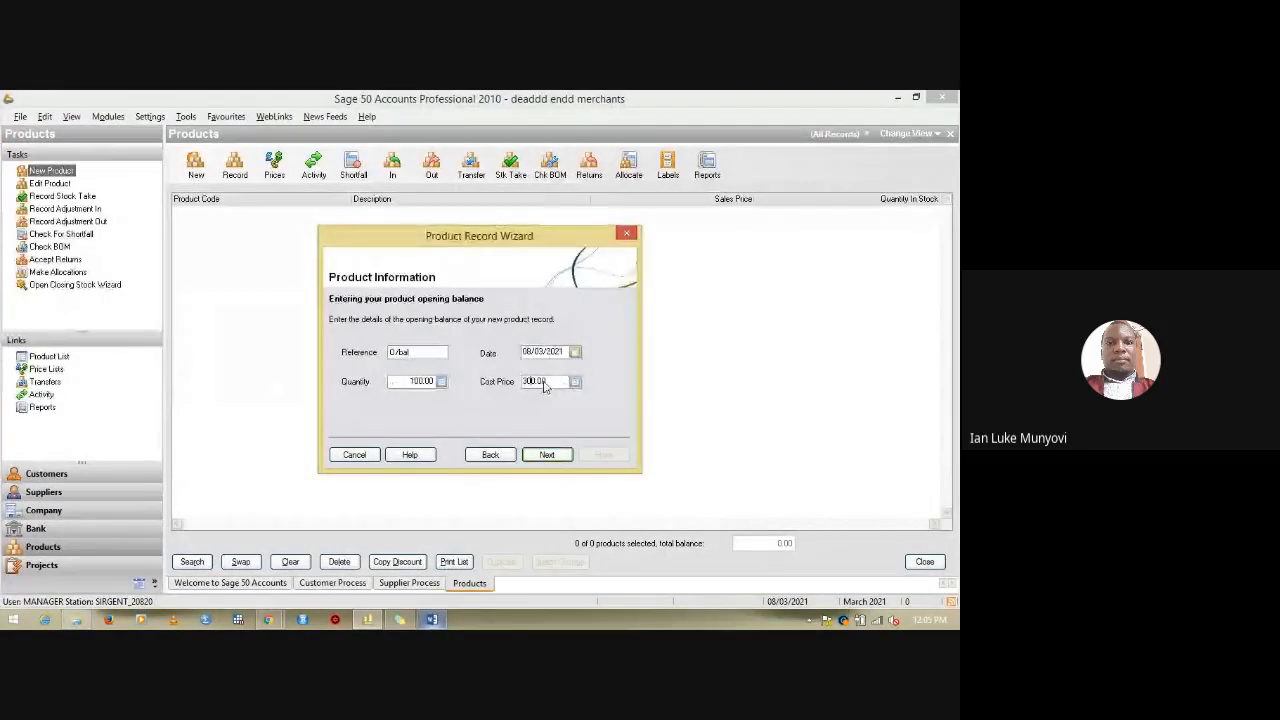
{"action": "left_click", "coordinate": [556, 457]}
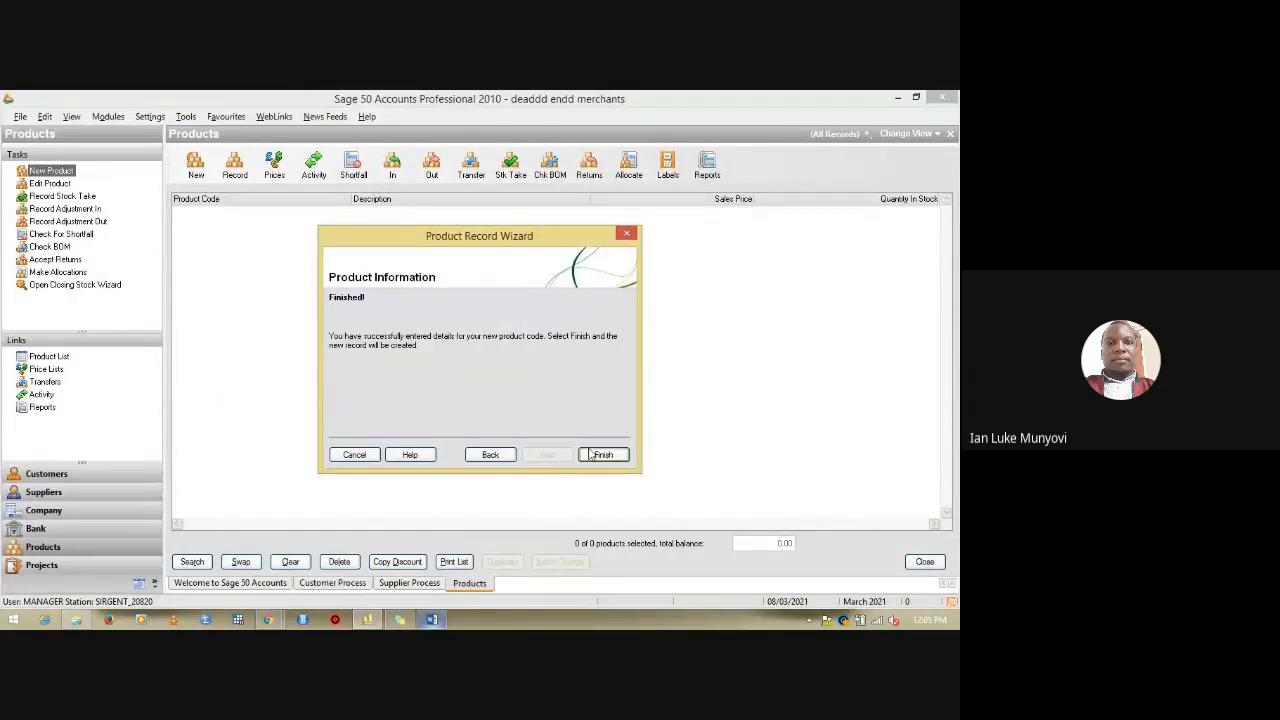
{"action": "left_click", "coordinate": [598, 456]}
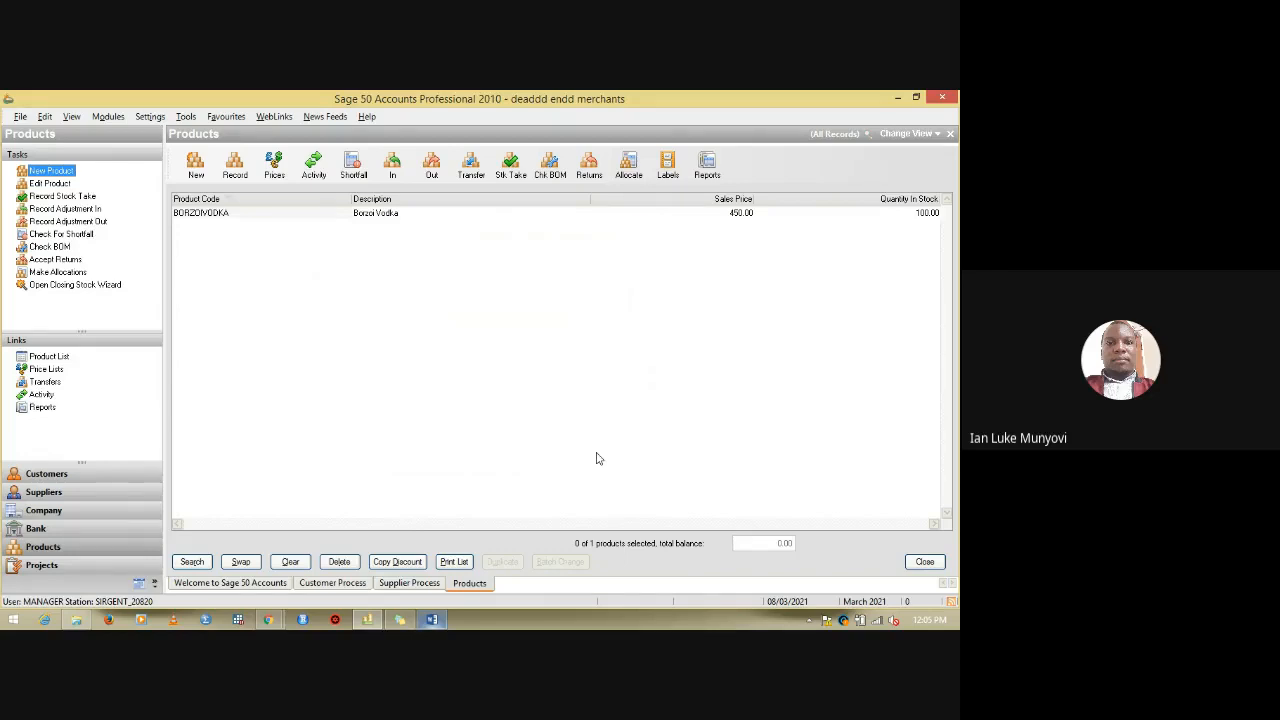
Review the invoices, receipts and payments listed in the Dead end Word document and switch to the Google Meet call.
{"action": "left_click", "coordinate": [435, 620]}
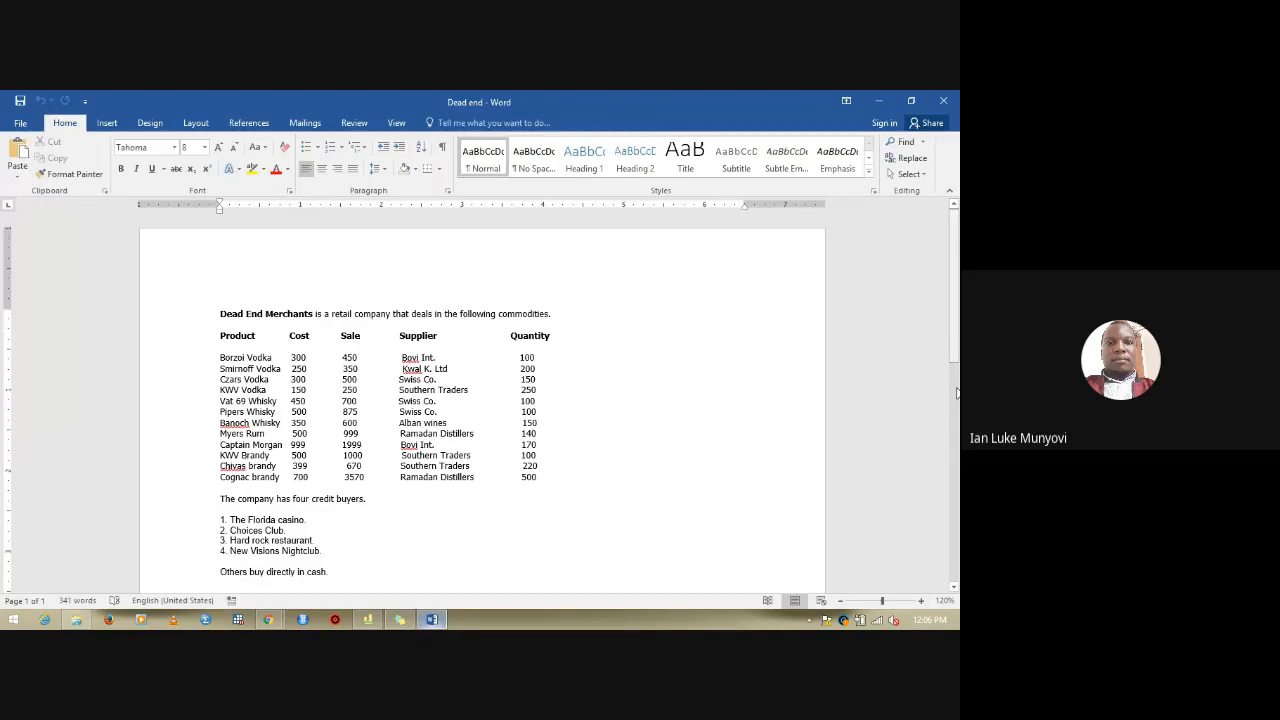
{"action": "left_click_drag", "start_coordinate": [957, 351], "coordinate": [957, 393]}
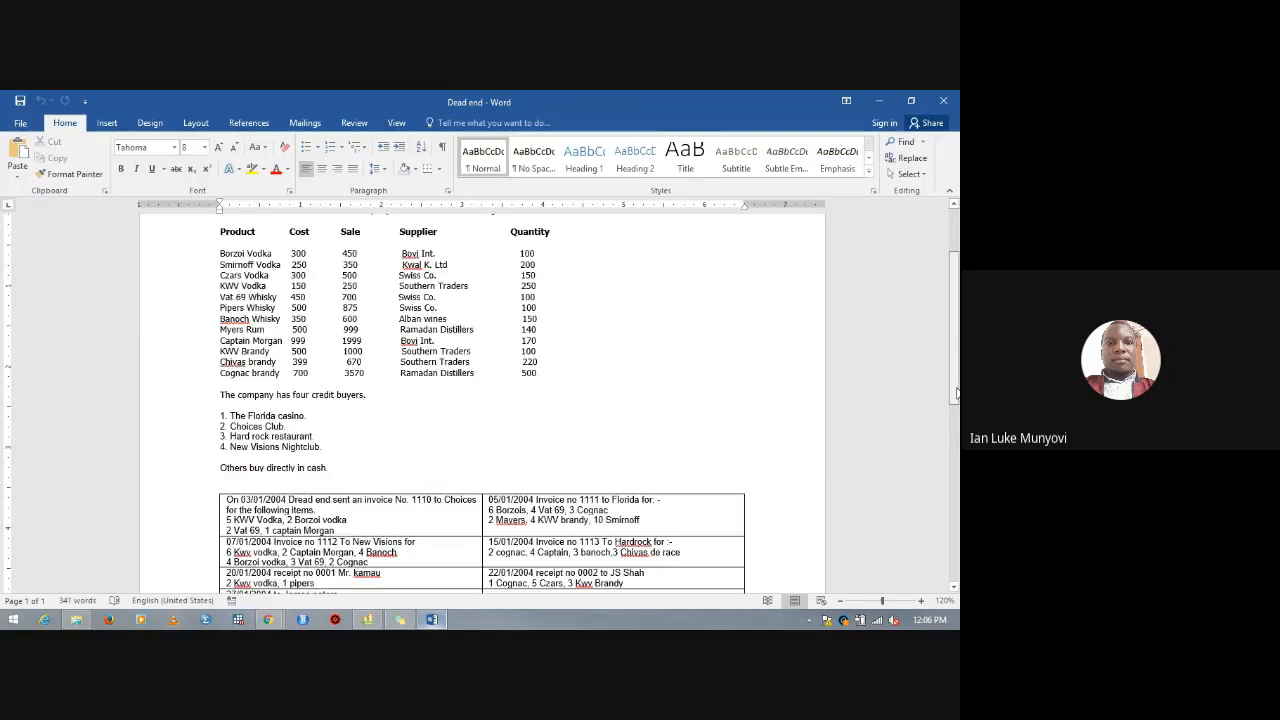
{"action": "scroll", "coordinate": [957, 393], "scroll_direction": "down", "scroll_amount": 3}
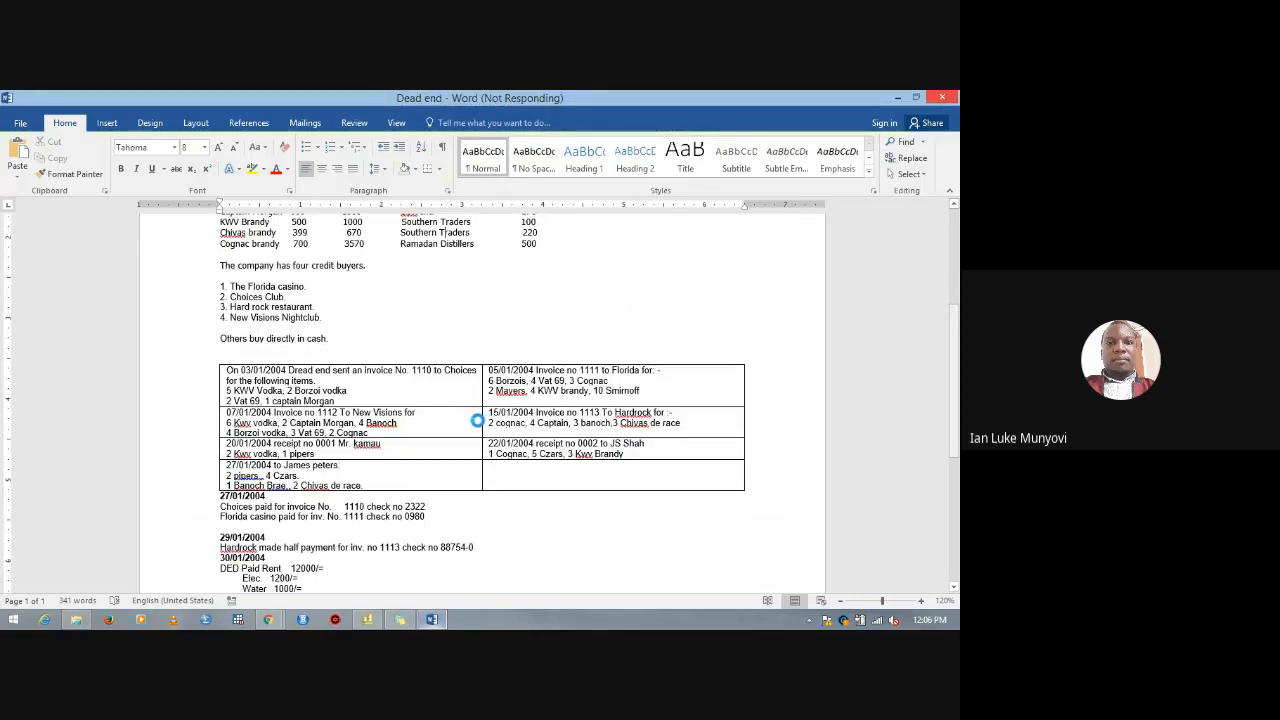
{"action": "scroll", "coordinate": [479, 421], "scroll_direction": "up", "scroll_amount": 2}
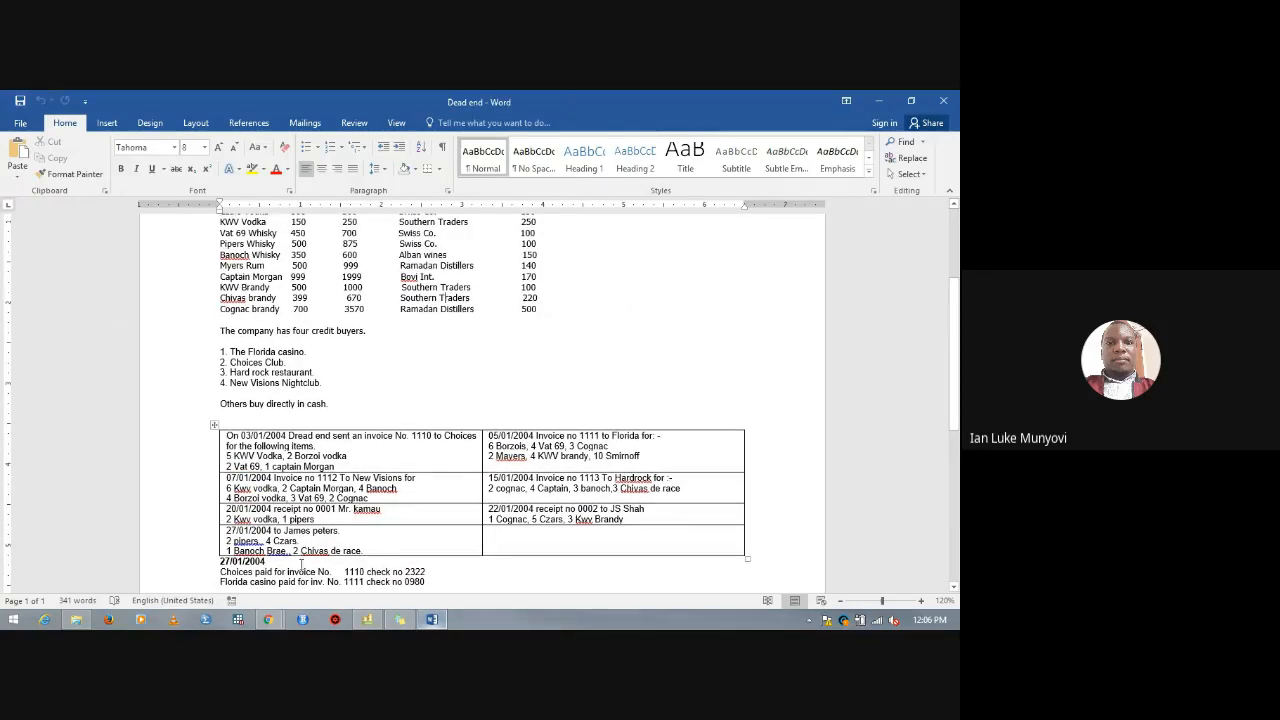
{"action": "left_click", "coordinate": [266, 620]}
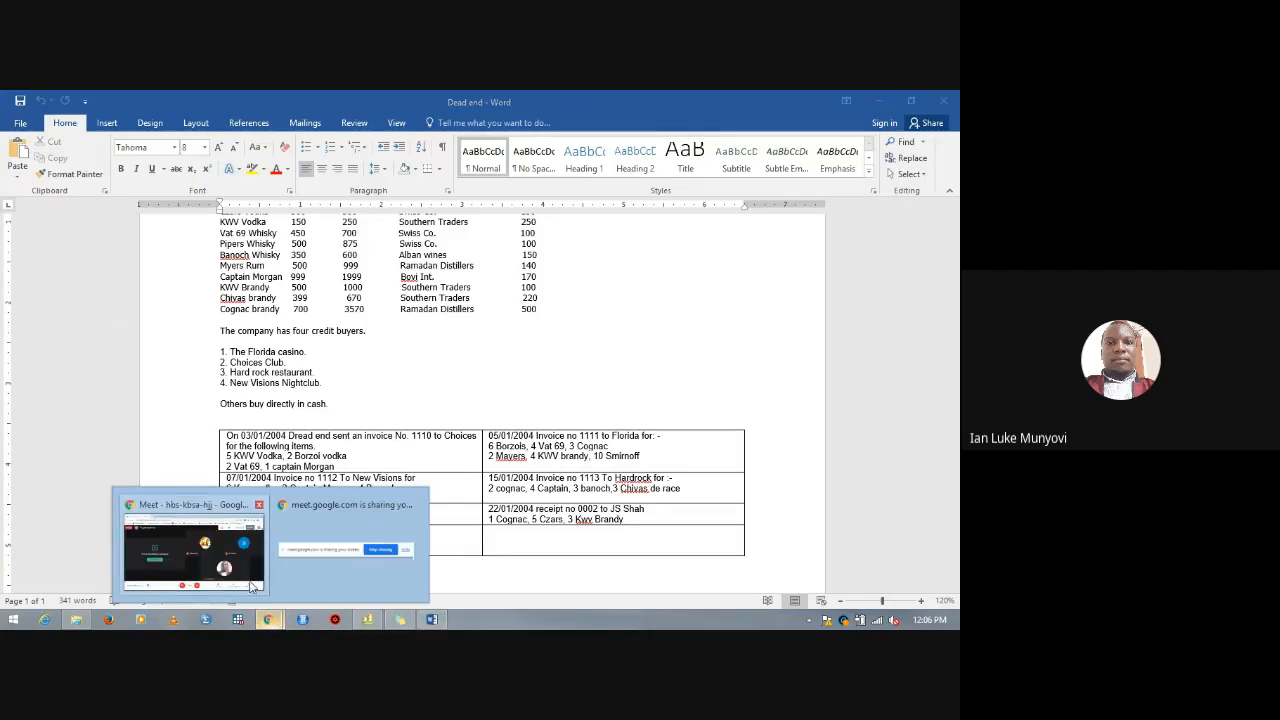
{"action": "left_click", "coordinate": [251, 587]}
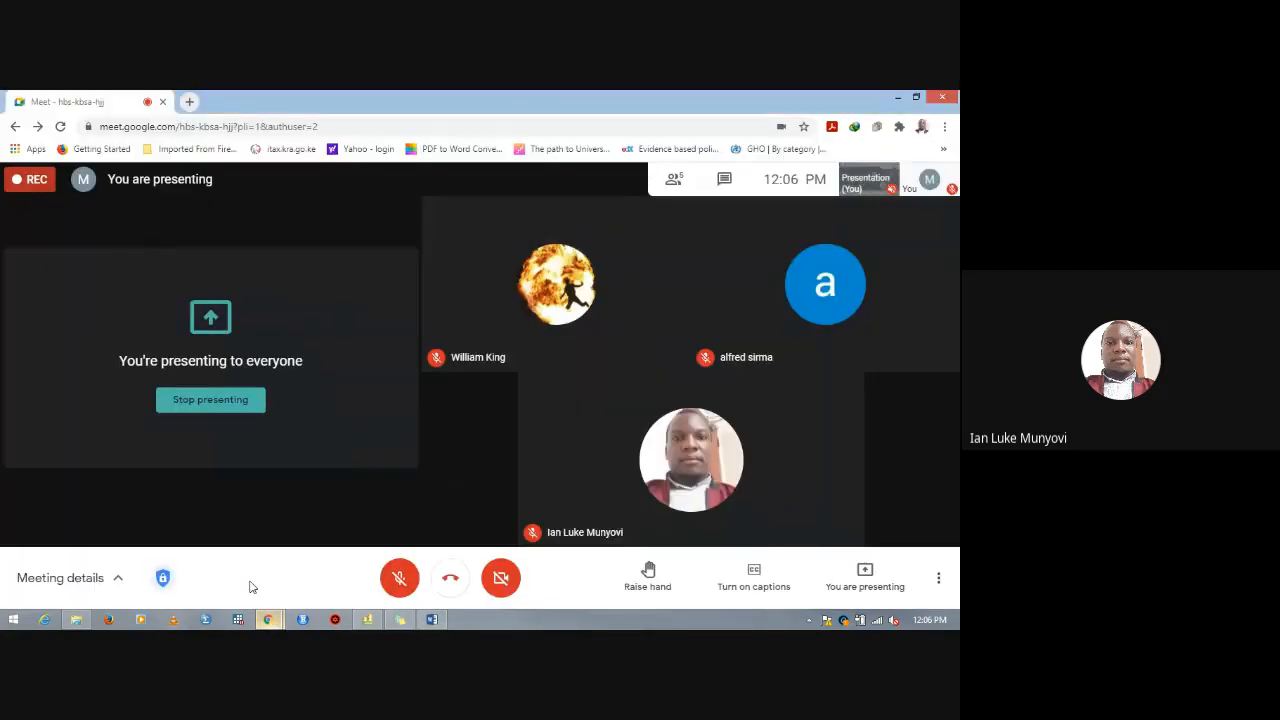
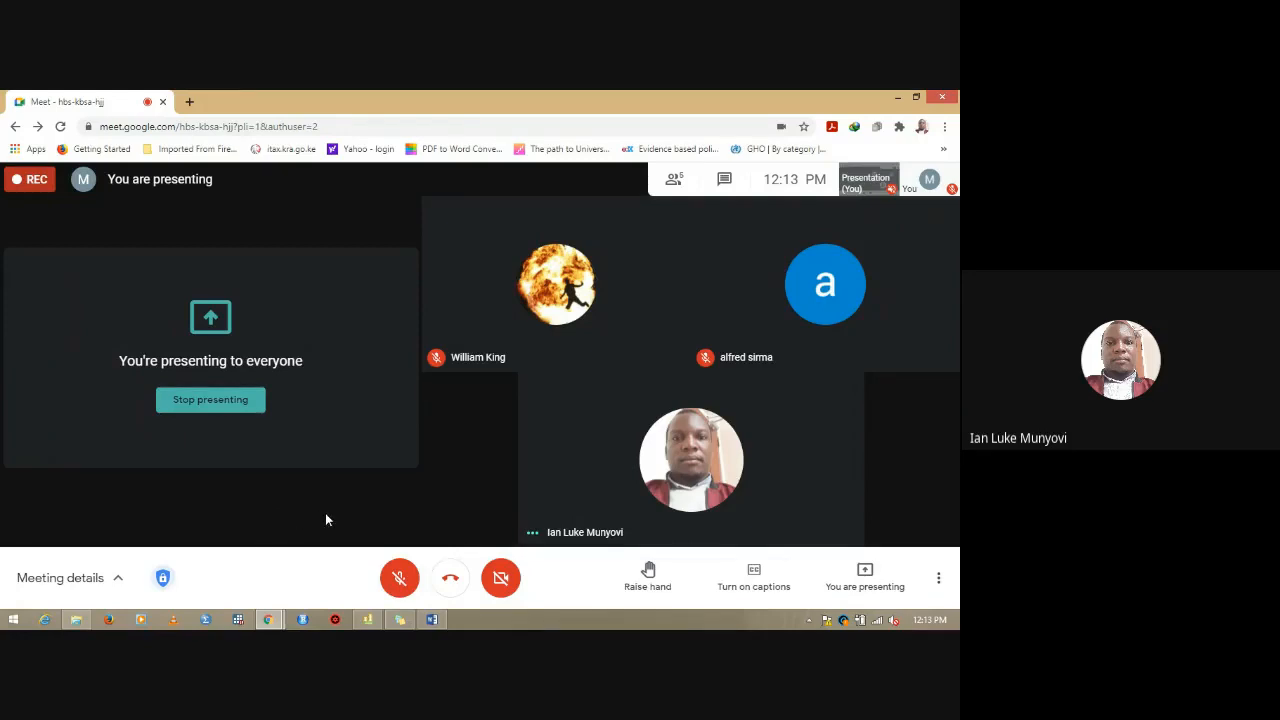
Return to Sage 50 Accounts after a glance at the Word document and close the Products, Supplier Process and Customer Process windows.
{"action": "left_click", "coordinate": [368, 620]}
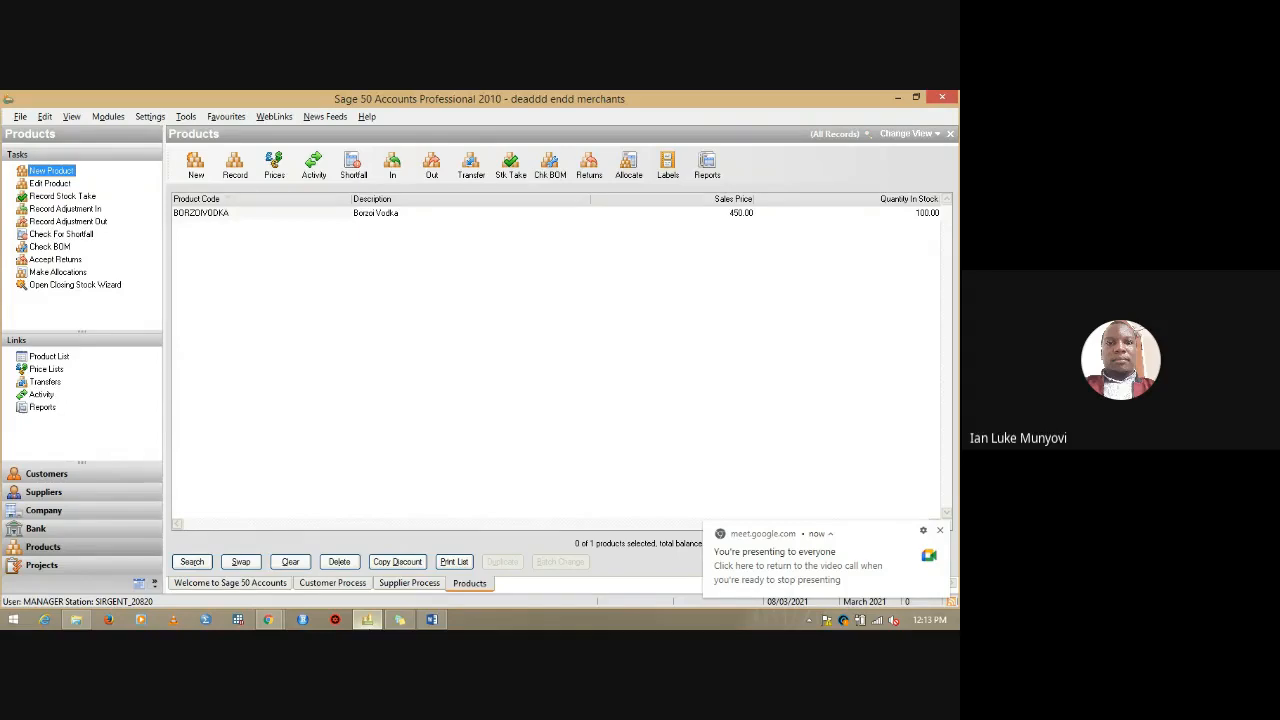
{"action": "left_click", "coordinate": [433, 620]}
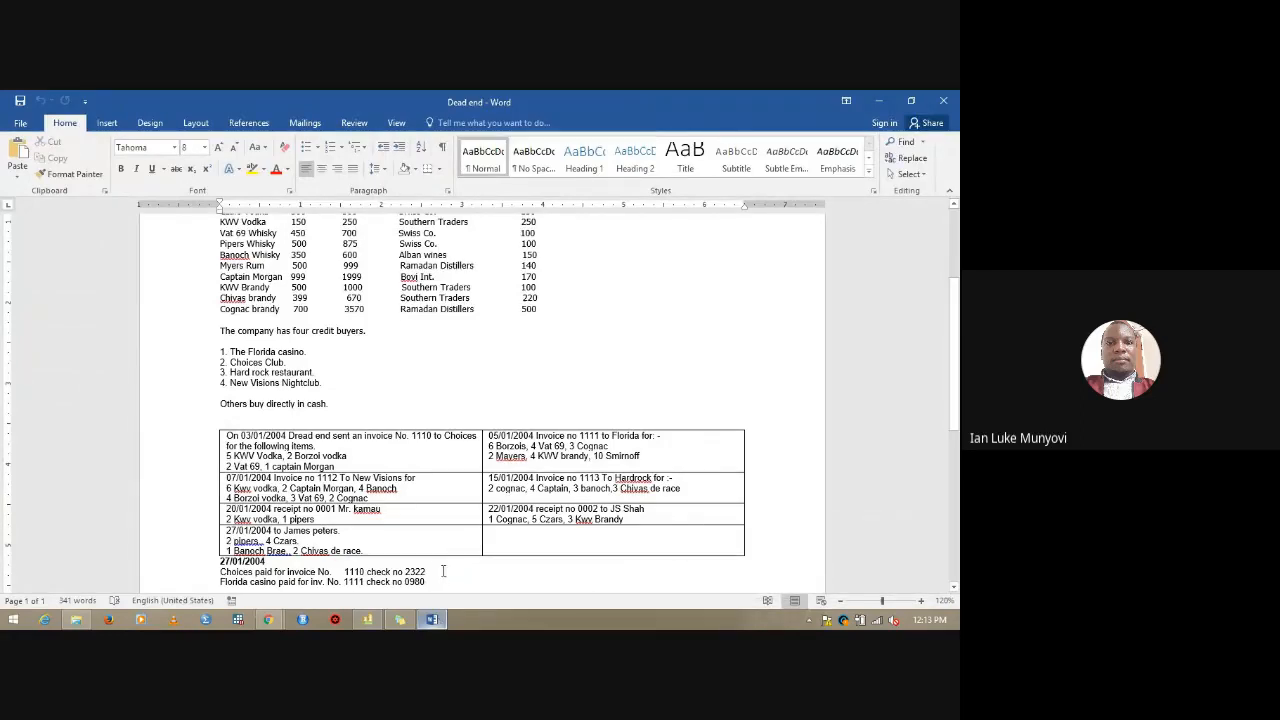
{"action": "left_click", "coordinate": [358, 622]}
{"action": "left_click", "coordinate": [950, 134]}
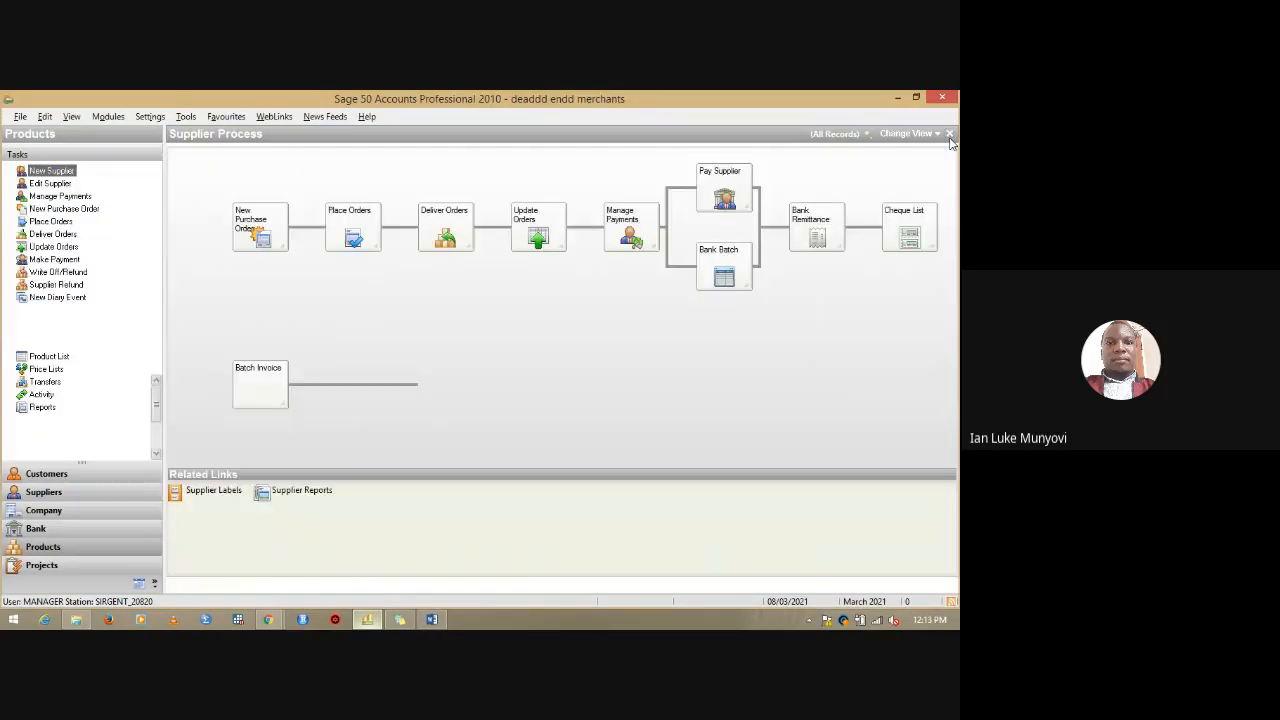
{"action": "left_click", "coordinate": [950, 134]}
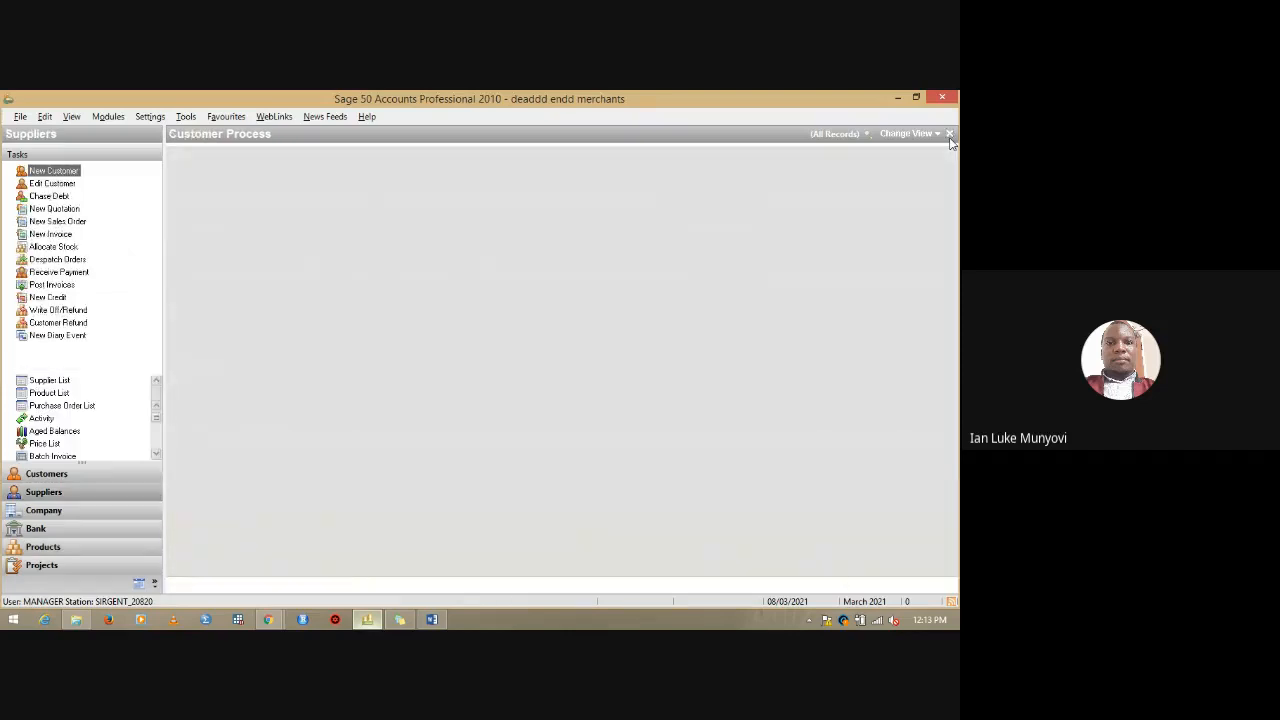
{"action": "left_click", "coordinate": [950, 136]}
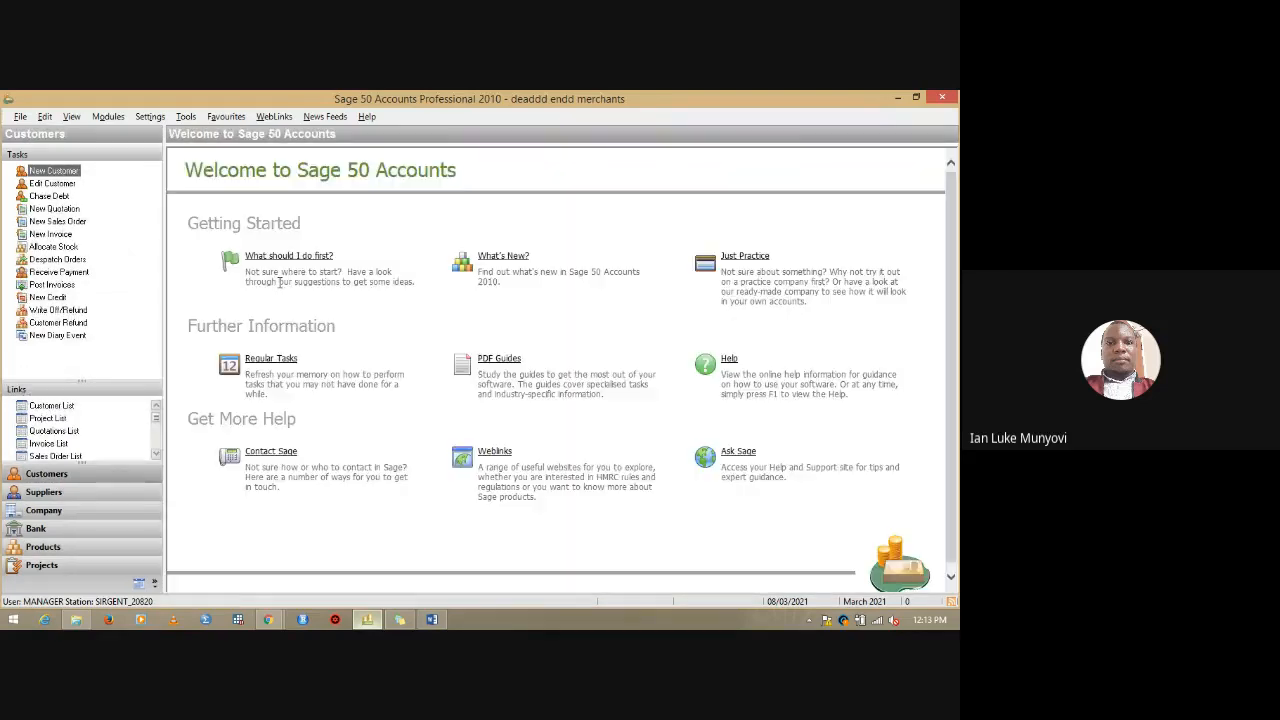
Open the Invoicing module, start a new product invoice and check the invoice details in the Dead end Word document.
{"action": "left_click", "coordinate": [108, 117]}
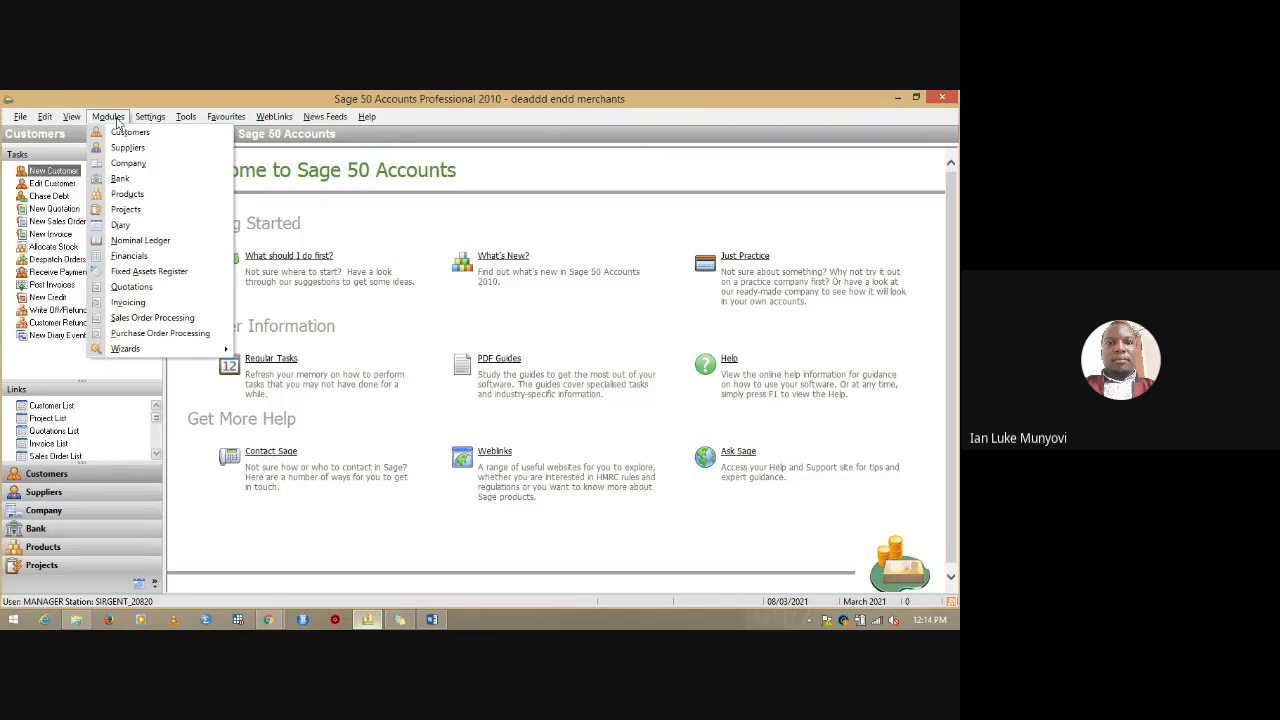
{"action": "left_click", "coordinate": [128, 302]}
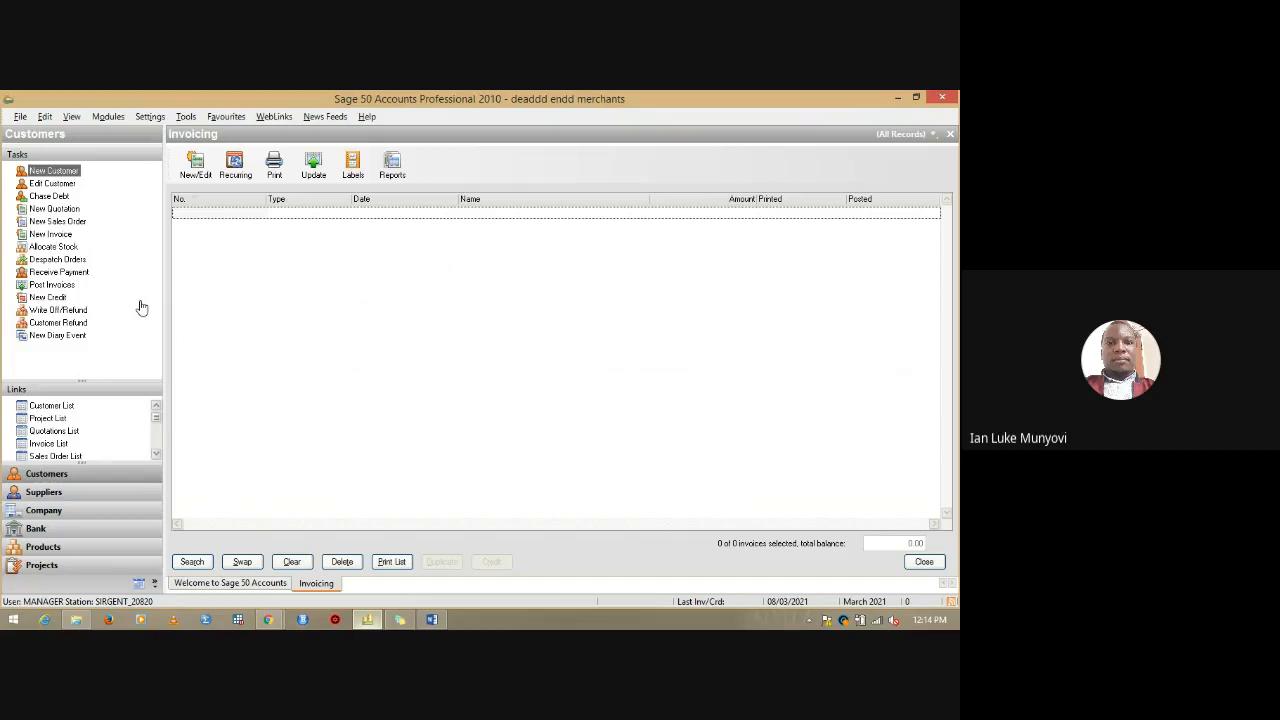
{"action": "left_click", "coordinate": [196, 166]}
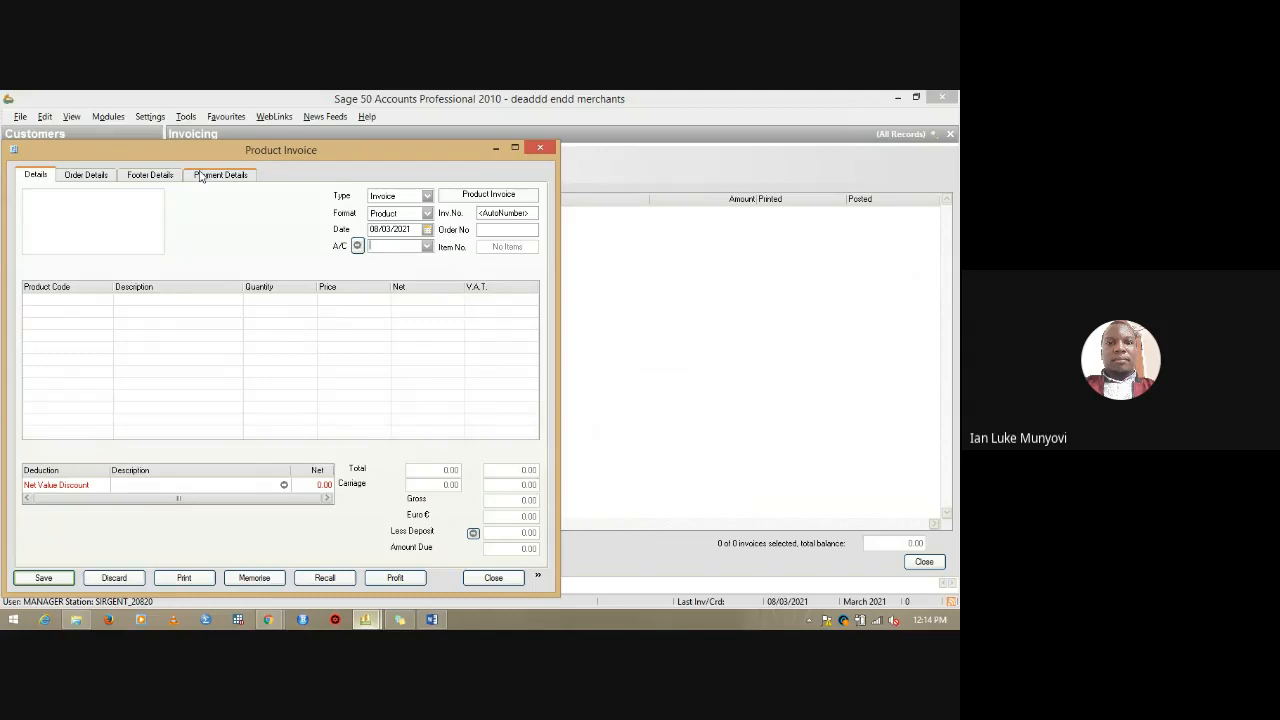
{"action": "left_click", "coordinate": [432, 620]}
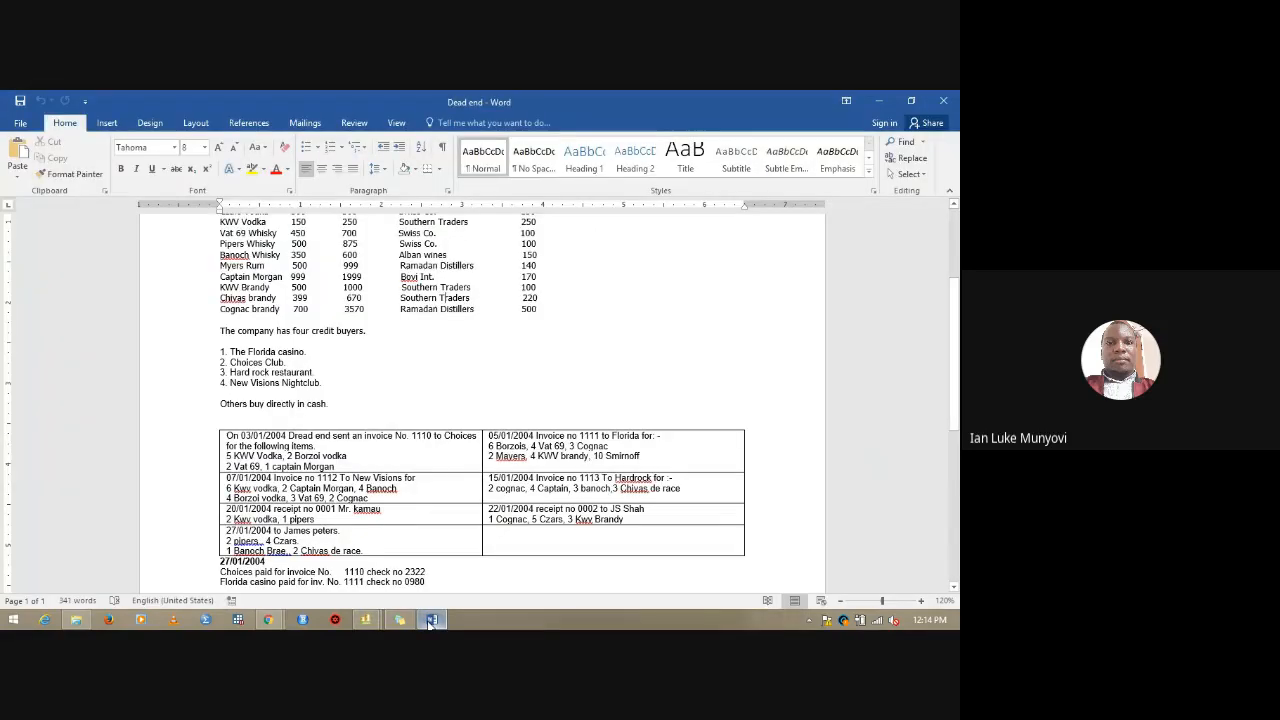
{"action": "left_click", "coordinate": [432, 620]}
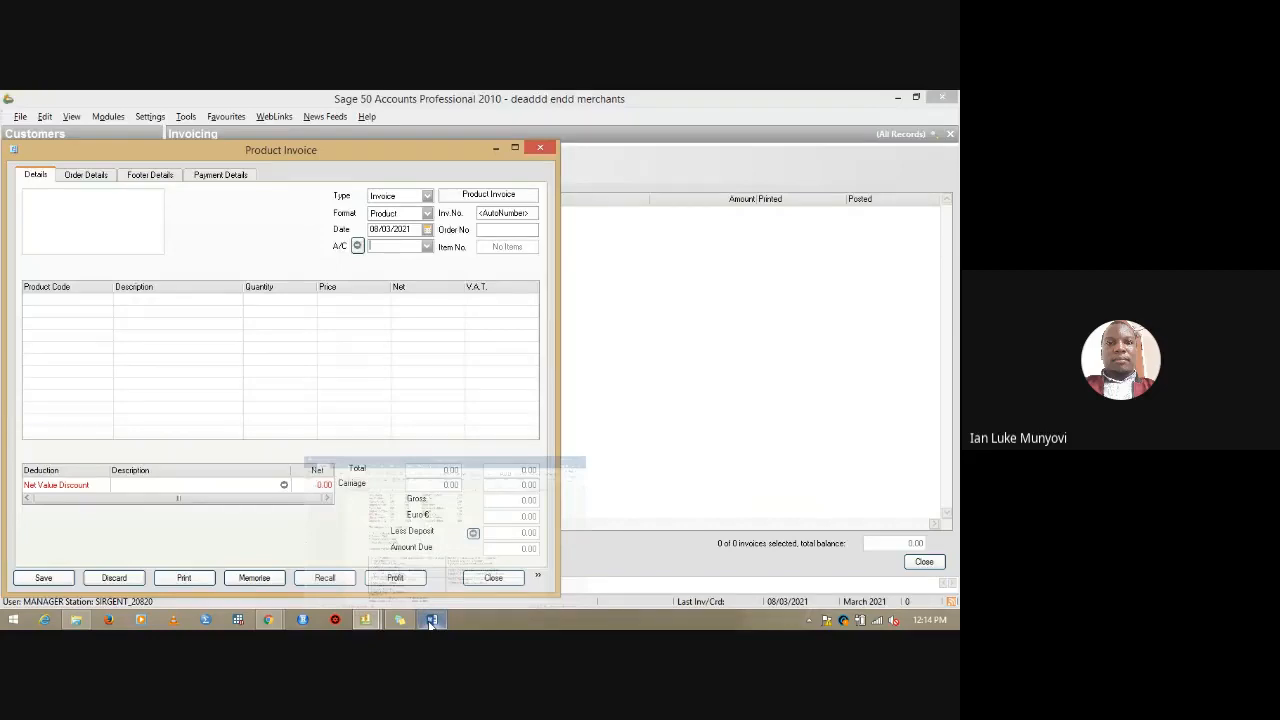
Select the Florida Casino account for the invoice, acknowledge the credit terms warning and set the invoice number to 1110.
{"action": "left_click", "coordinate": [428, 247]}
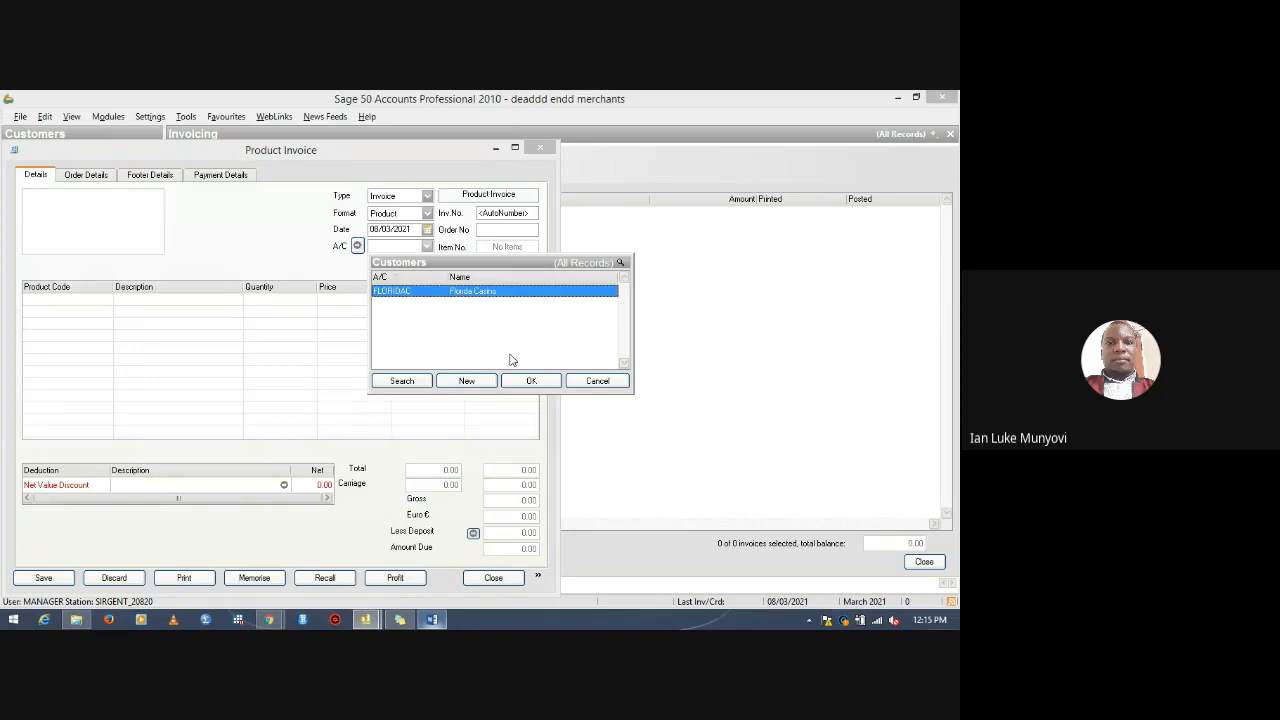
{"action": "left_click", "coordinate": [531, 381]}
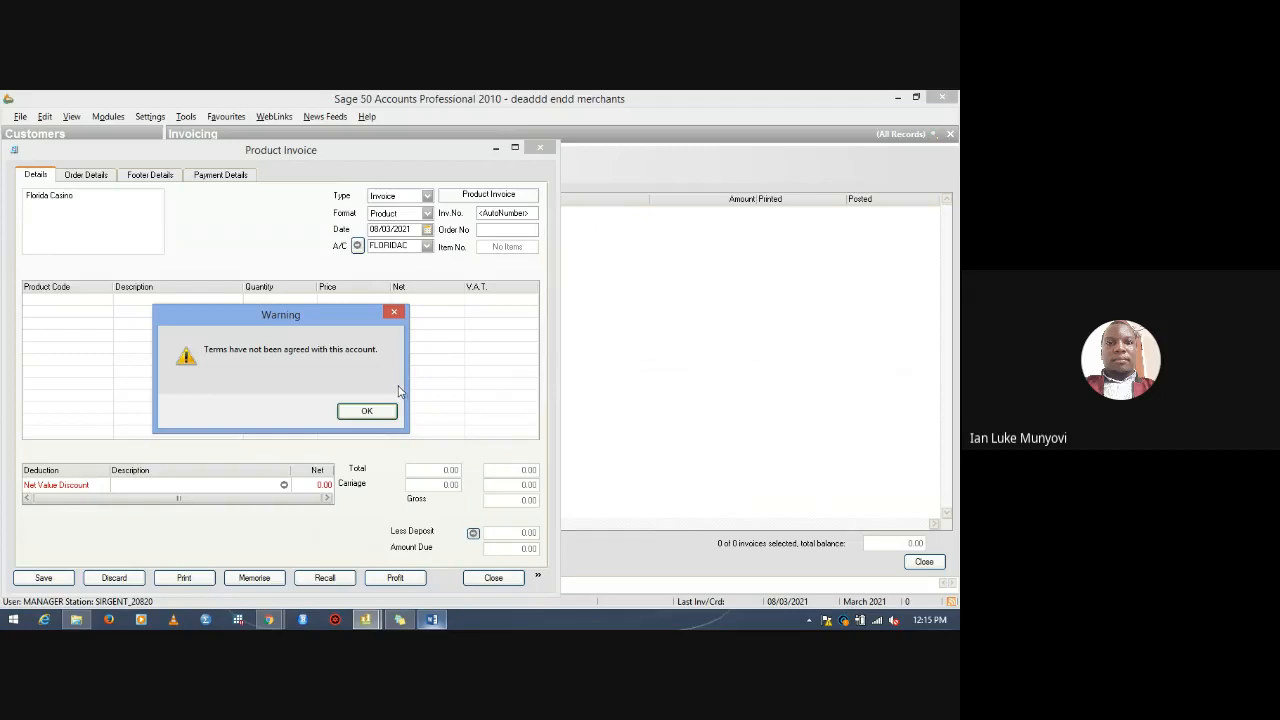
{"action": "left_click", "coordinate": [381, 414]}
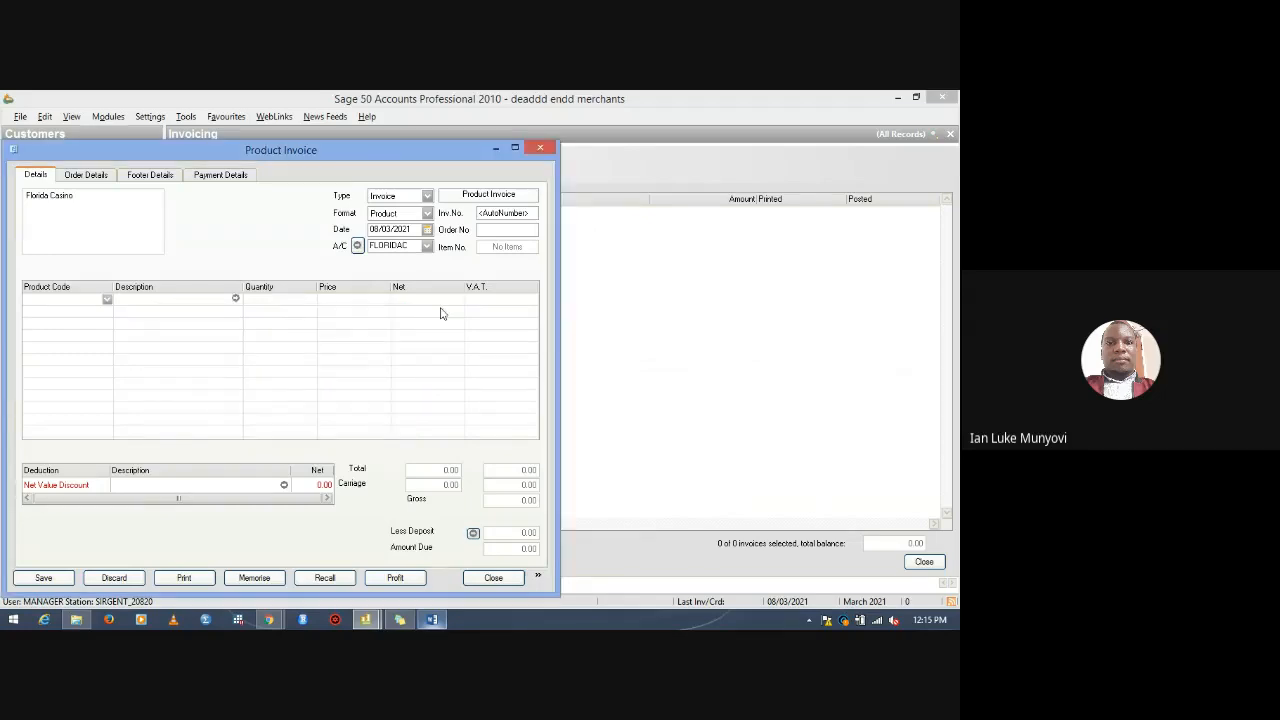
{"action": "left_click", "coordinate": [504, 212]}
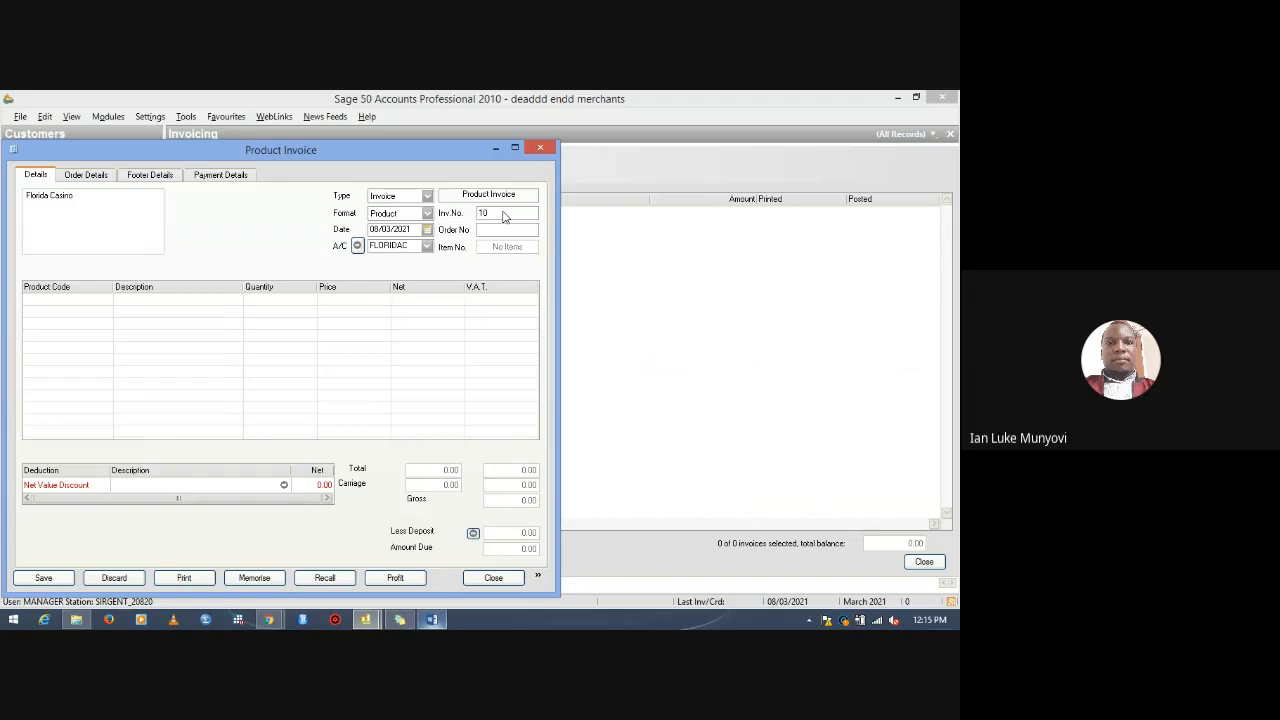
{"action": "type", "text": "0"}
Add Borzoi Vodka as the first invoice line and open the Dead end Word document to check the invoiced quantity.
{"action": "left_click", "coordinate": [104, 307]}
{"action": "left_click", "coordinate": [107, 300]}
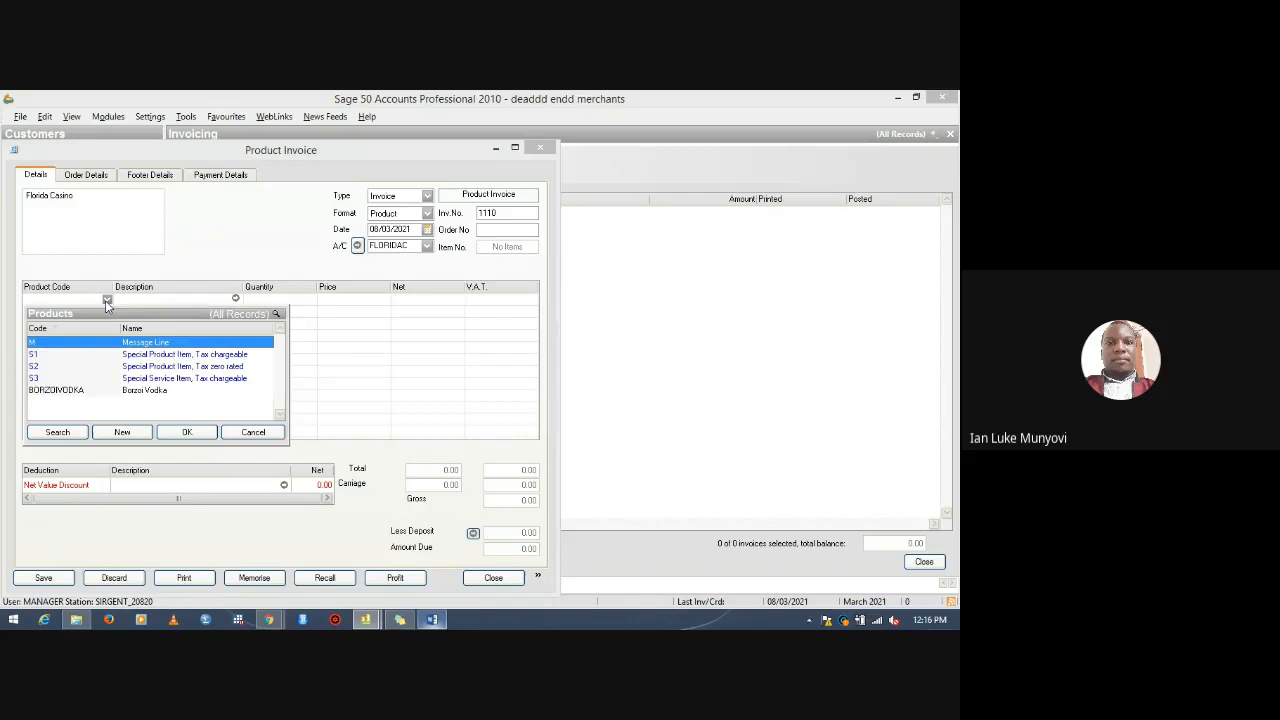
{"action": "double_click", "coordinate": [70, 392]}
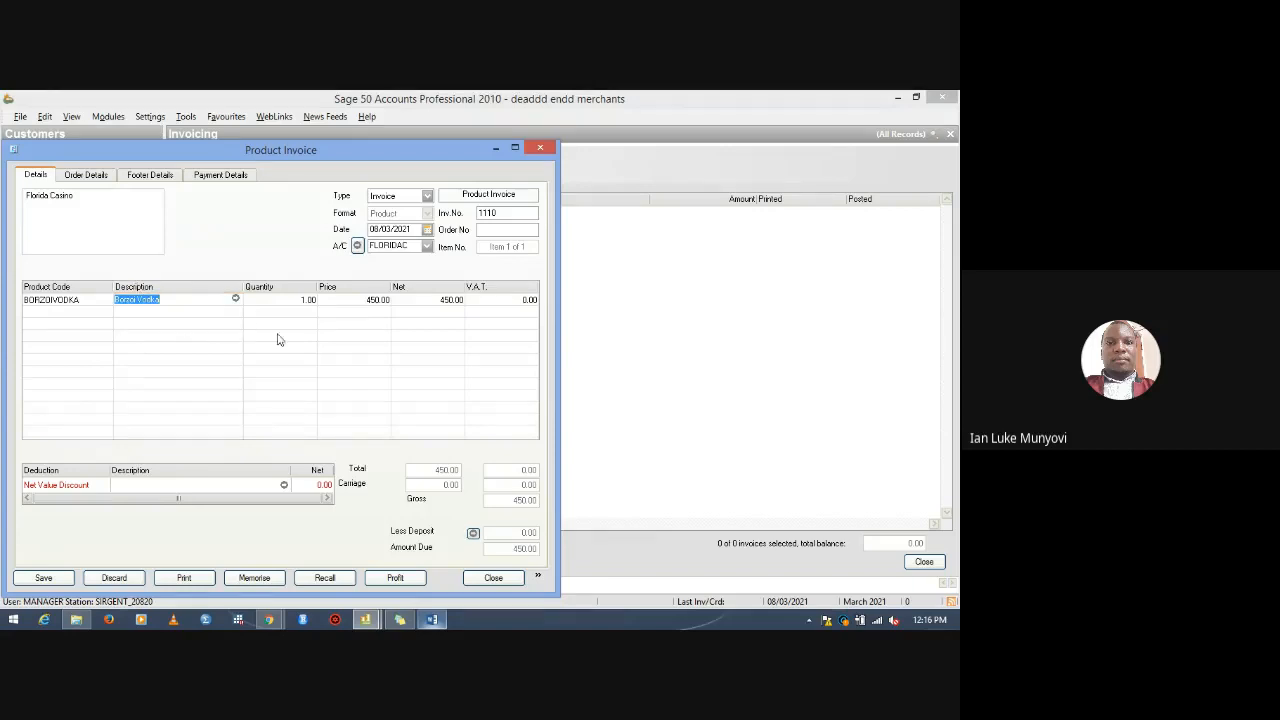
{"action": "left_click", "coordinate": [433, 620]}
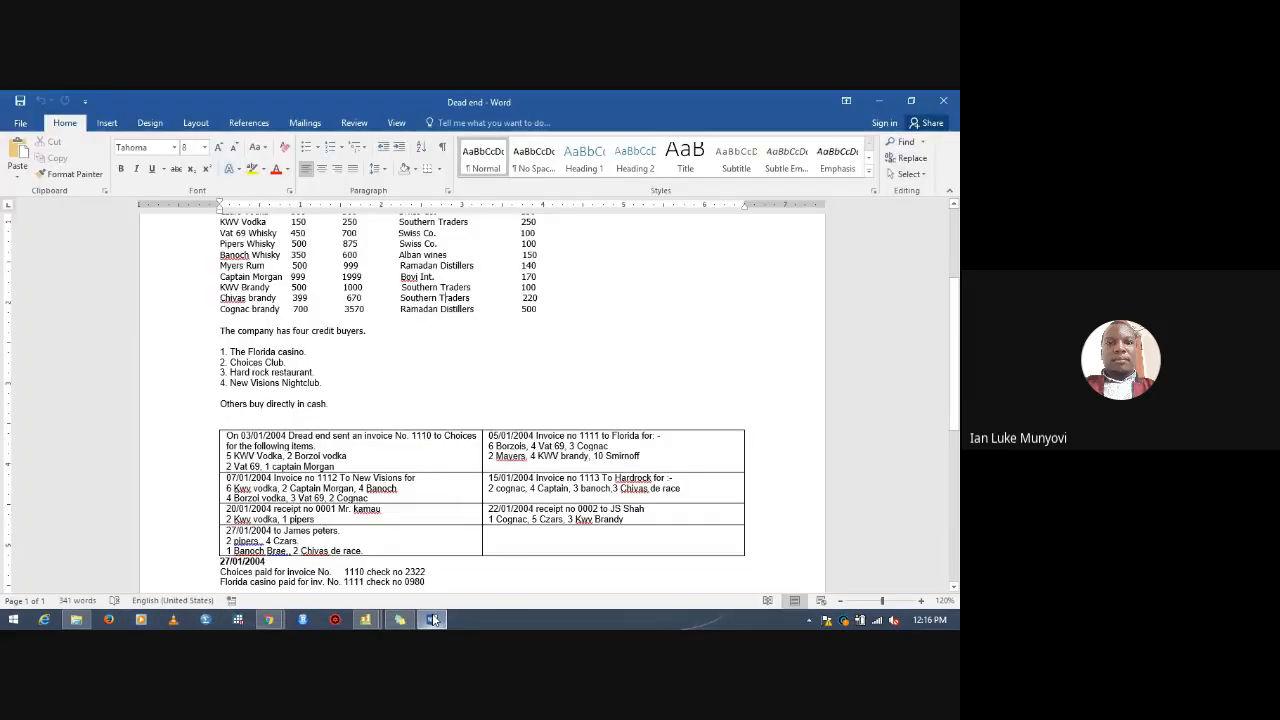
Set the Borzoi Vodka quantity to 5, save invoice 1110 and close the product invoice window.
{"action": "left_click", "coordinate": [433, 620]}
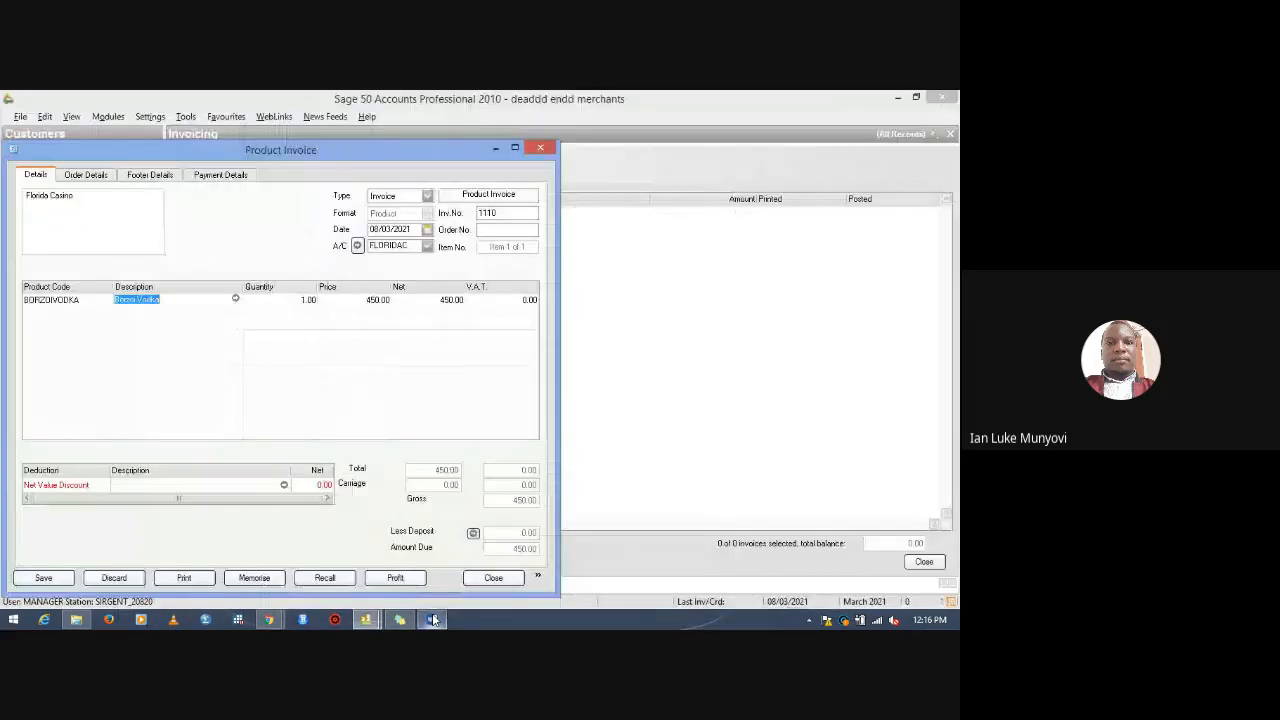
{"action": "left_click", "coordinate": [278, 299]}
{"action": "type", "text": "5"}
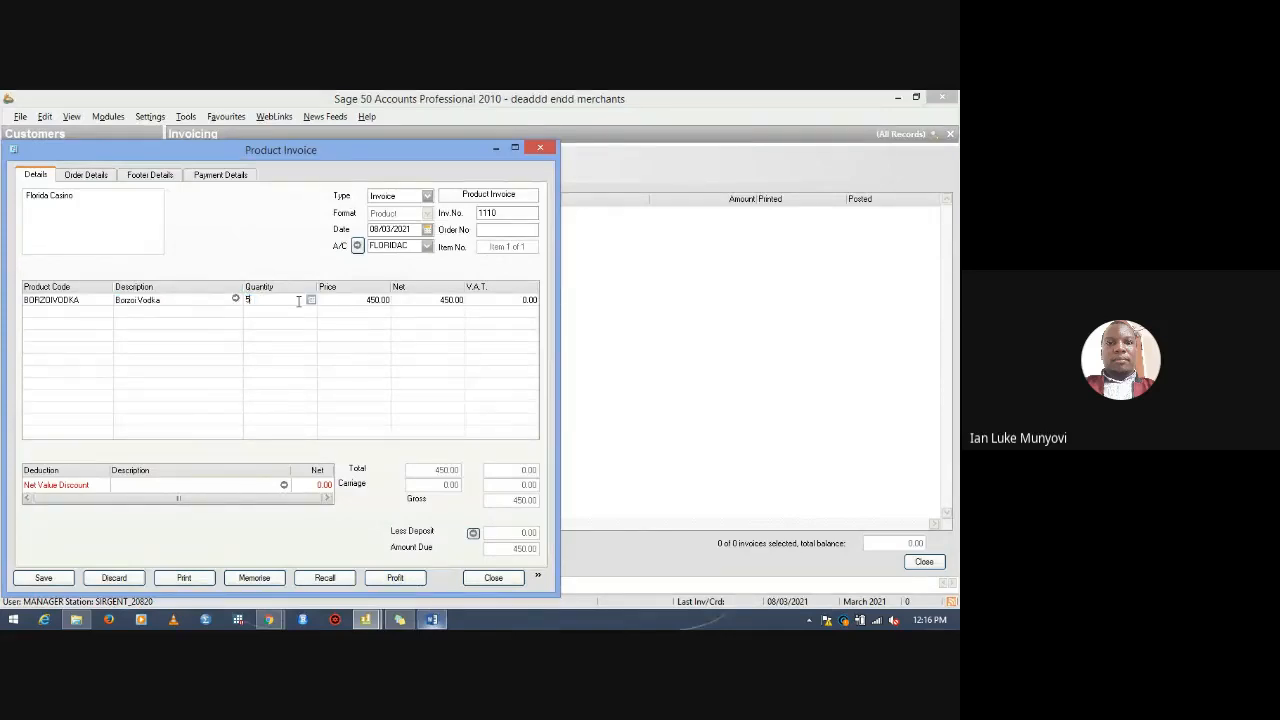
{"action": "left_click", "coordinate": [346, 318]}
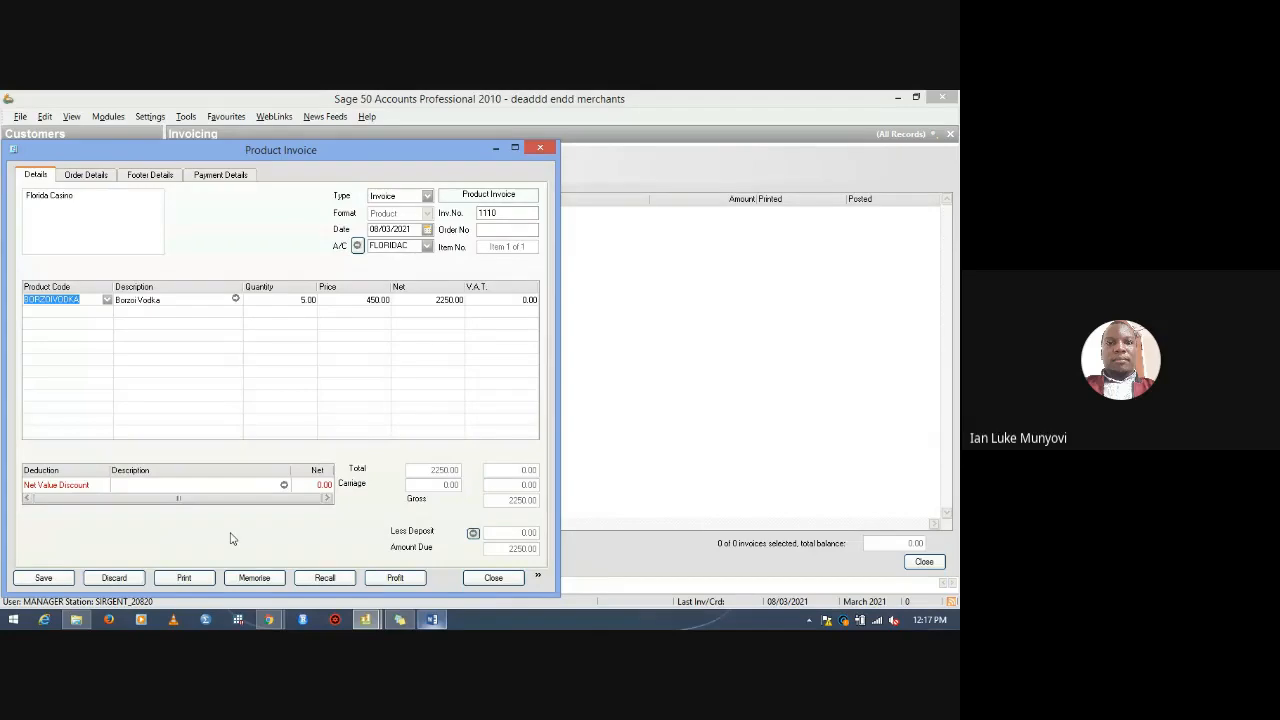
{"action": "left_click", "coordinate": [40, 578]}
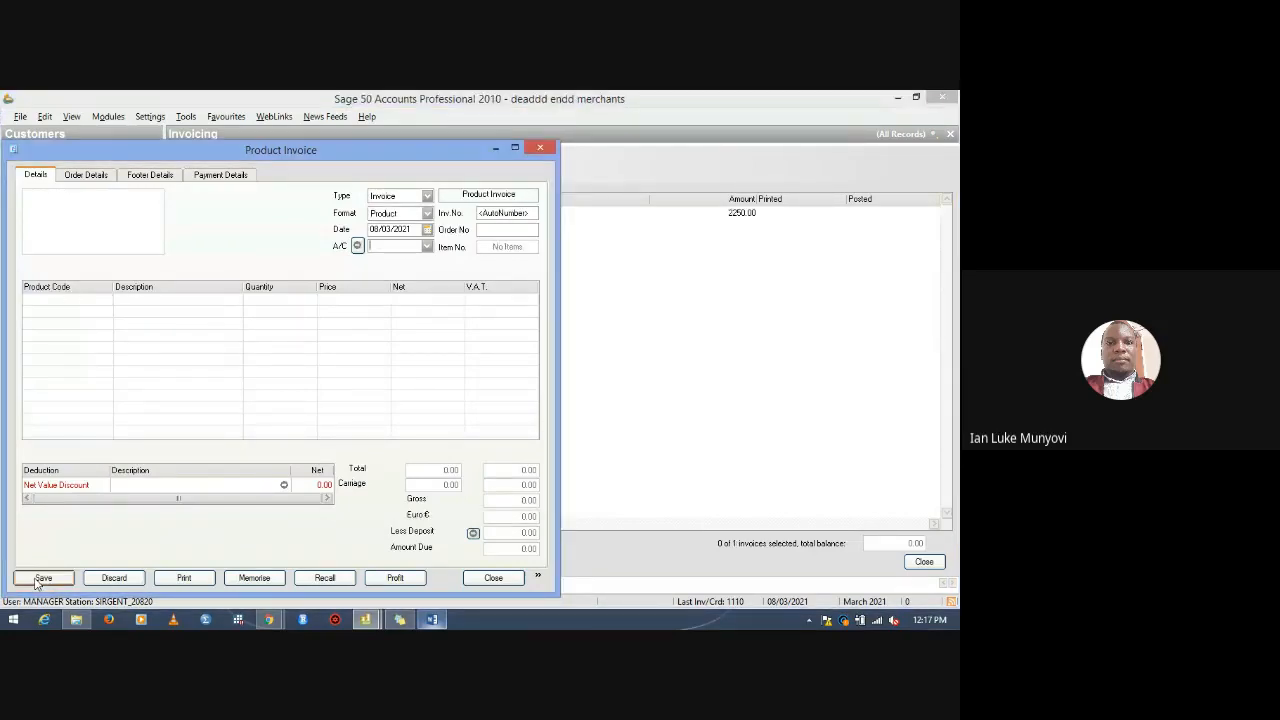
{"action": "left_click", "coordinate": [538, 150]}
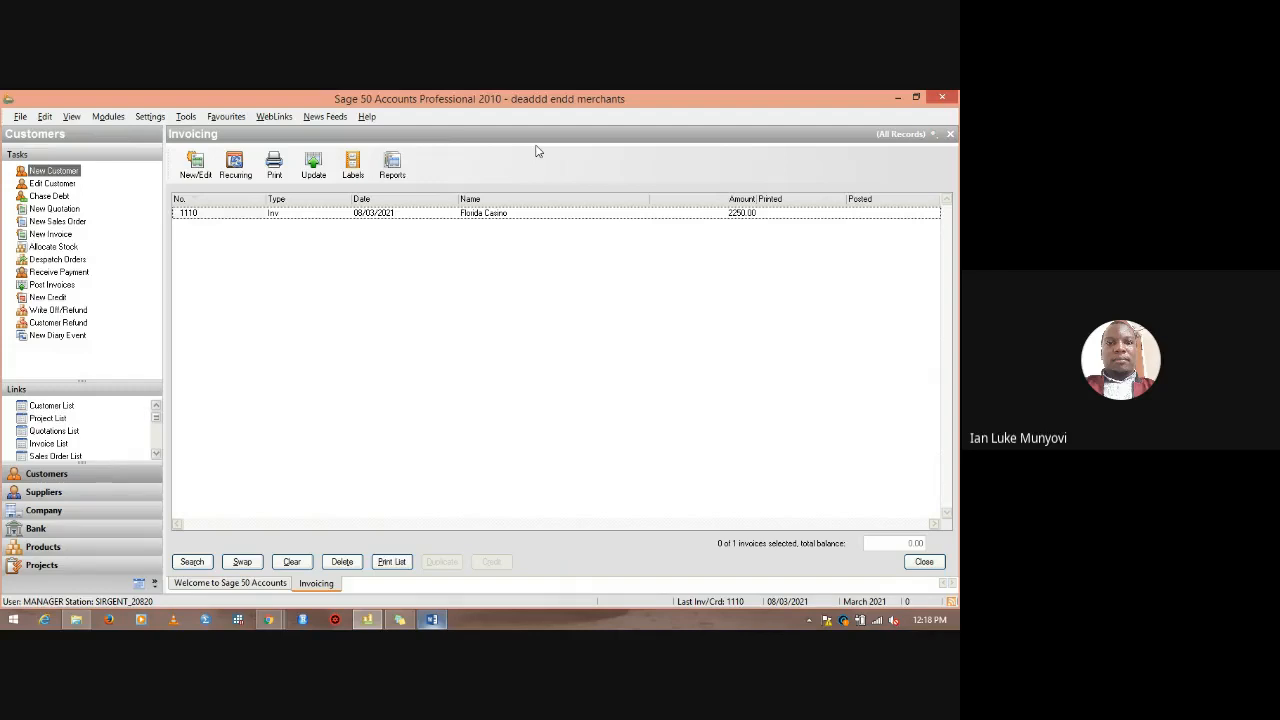
Post invoice 1110 to the ledgers with Preview as the output and close the Update Ledgers report.
{"action": "left_click", "coordinate": [234, 218]}
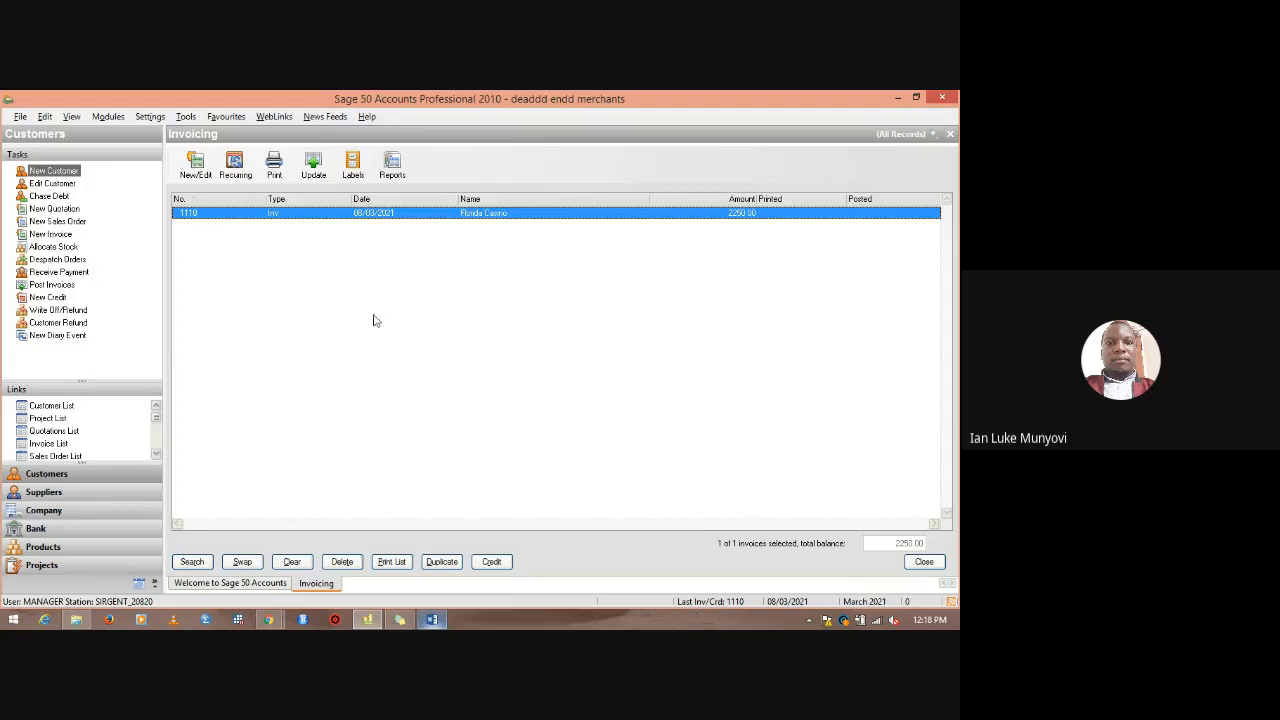
{"action": "left_click", "coordinate": [313, 166]}
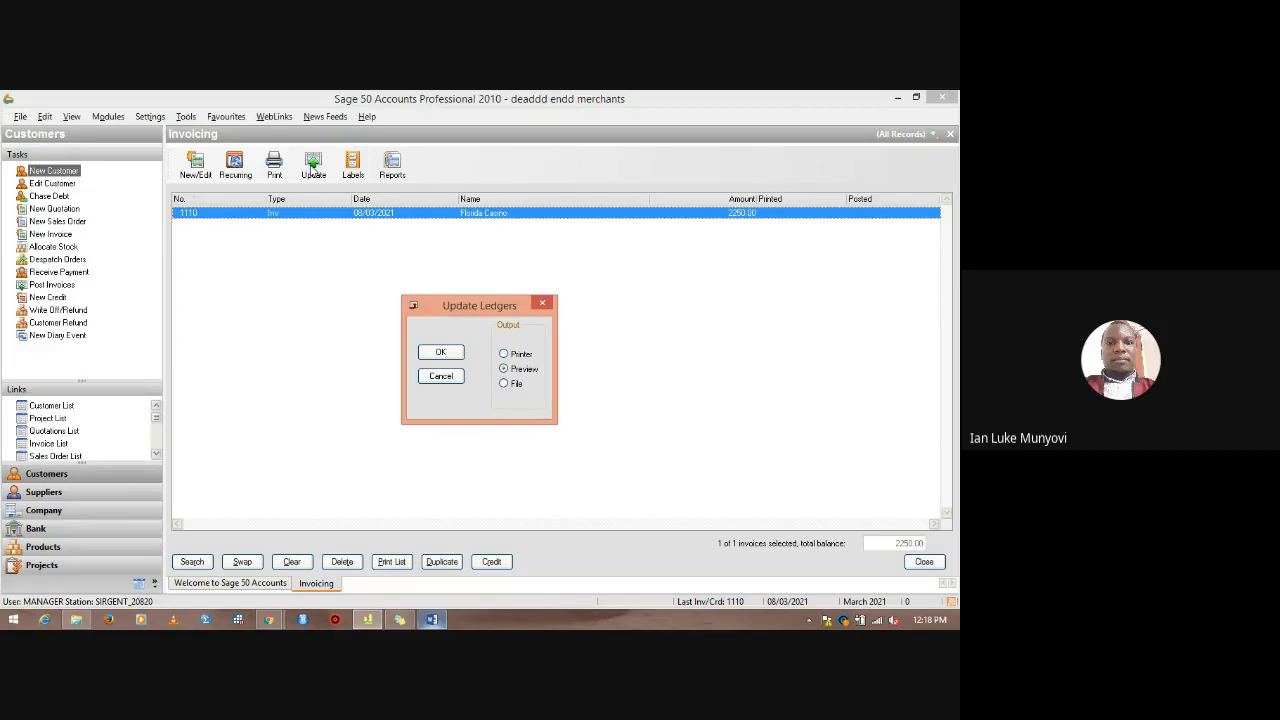
{"action": "left_click", "coordinate": [440, 355]}
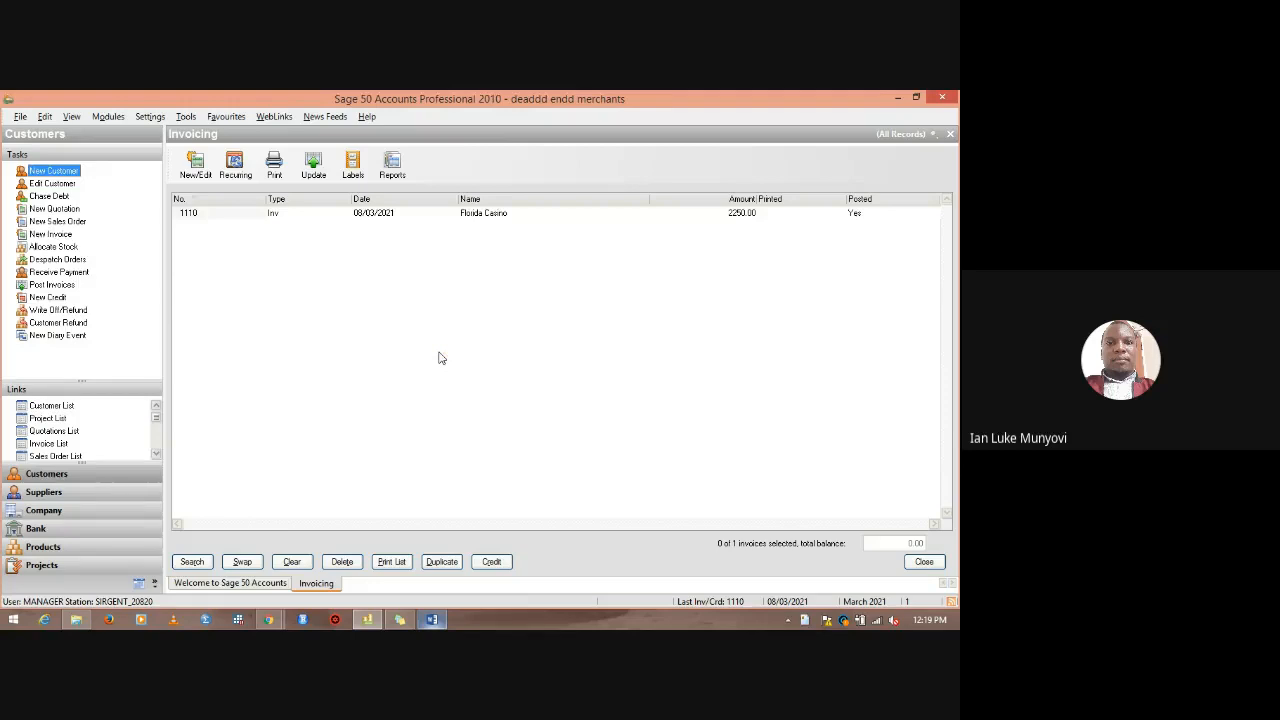
{"action": "left_click", "coordinate": [868, 224]}
{"action": "left_click", "coordinate": [868, 218]}
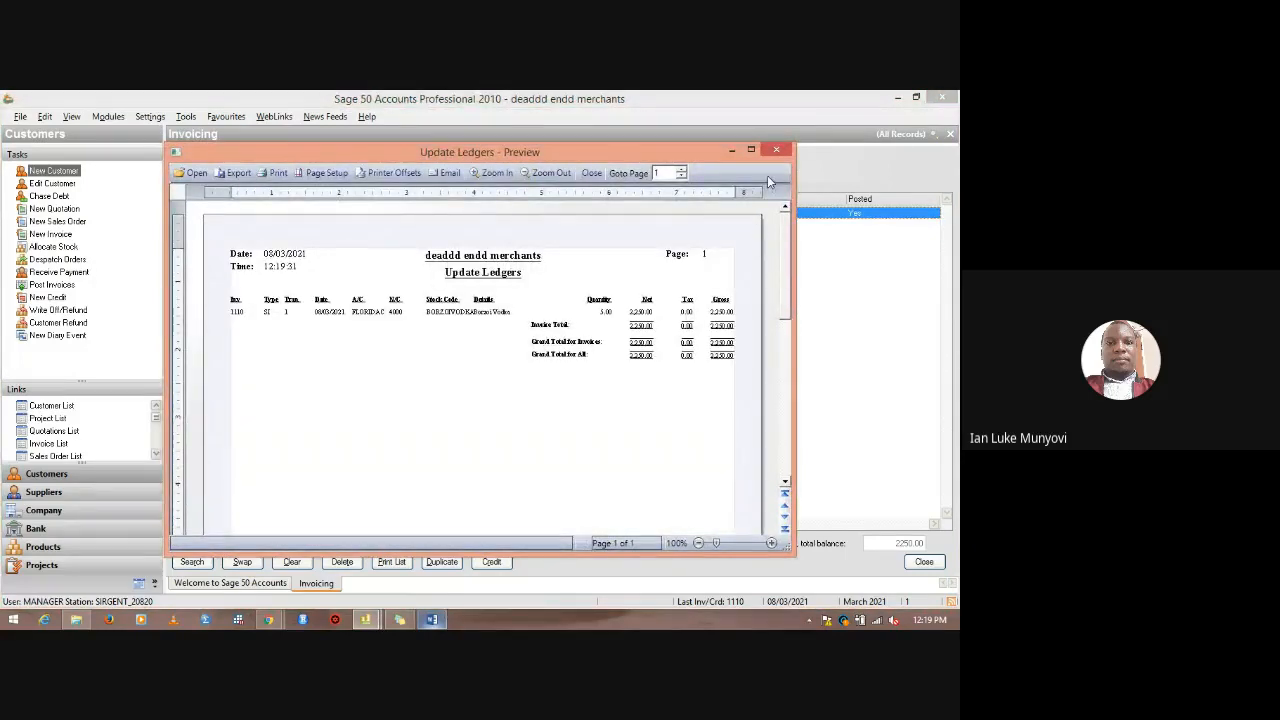
{"action": "left_click", "coordinate": [781, 155]}
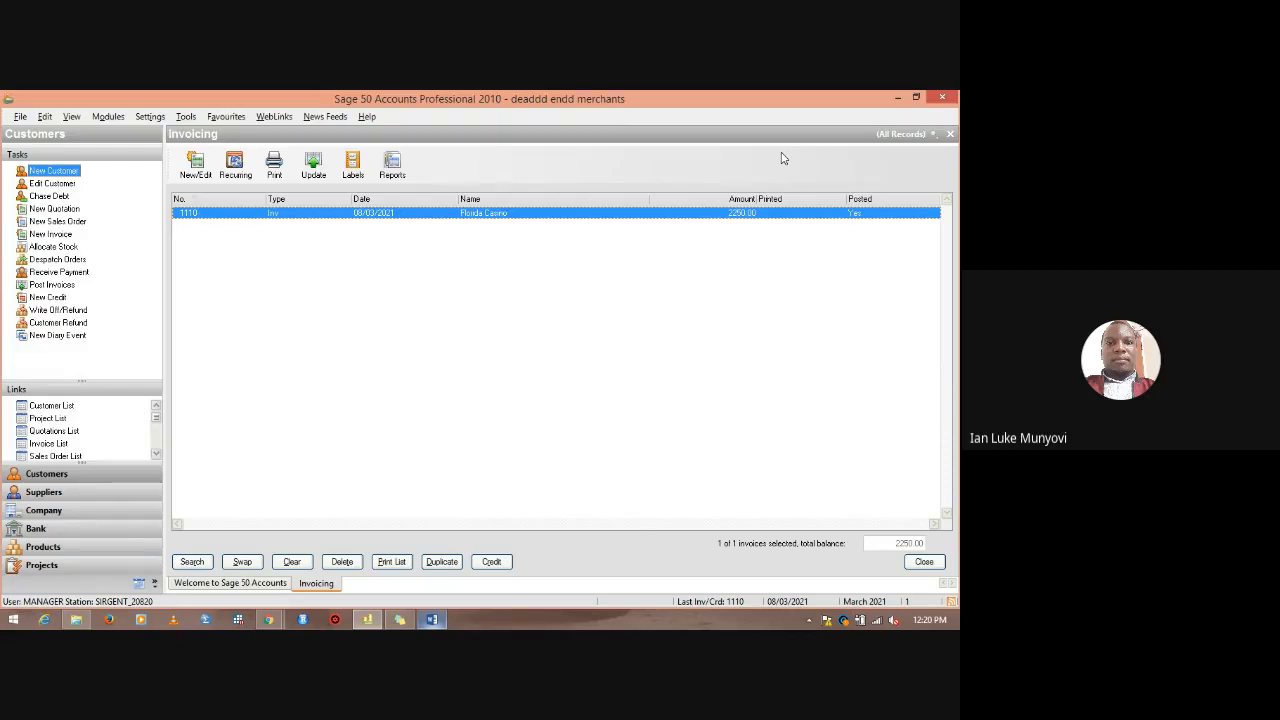
Check the remaining invoices in the Dead end Word document, return to Sage 50 Accounts and open the Customers module.
{"action": "left_click", "coordinate": [433, 621]}
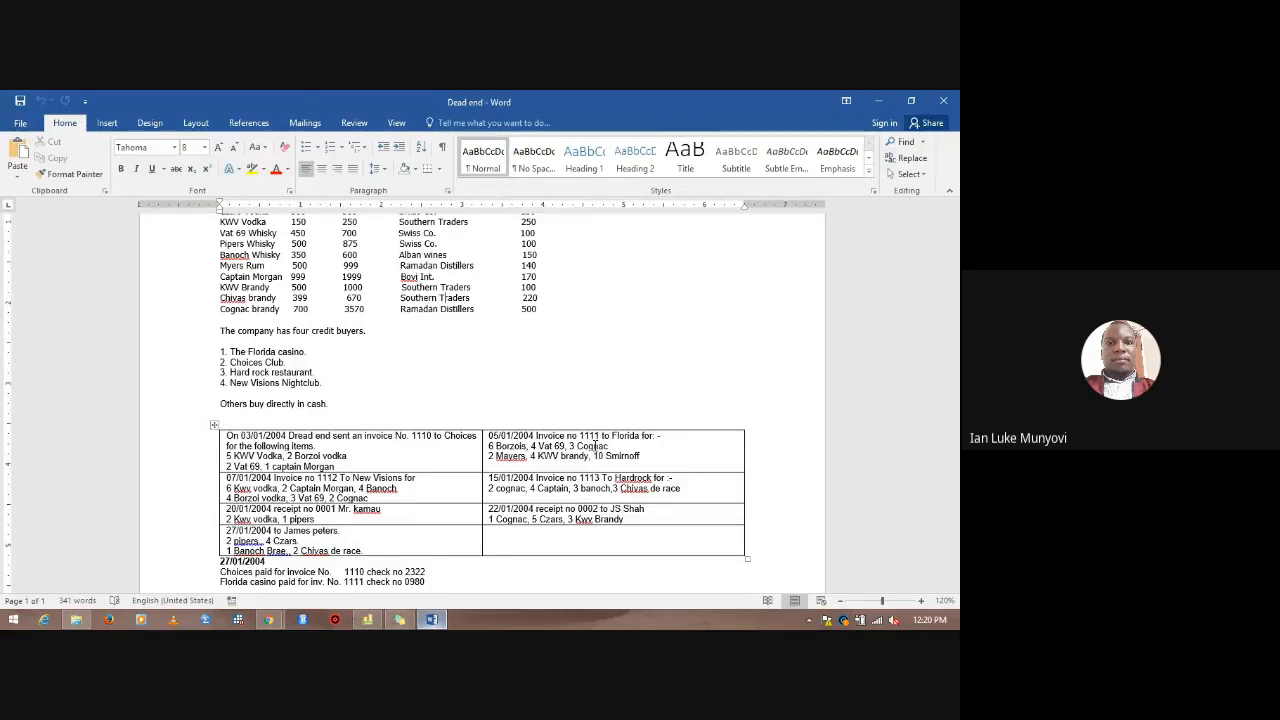
{"action": "left_click", "coordinate": [367, 619]}
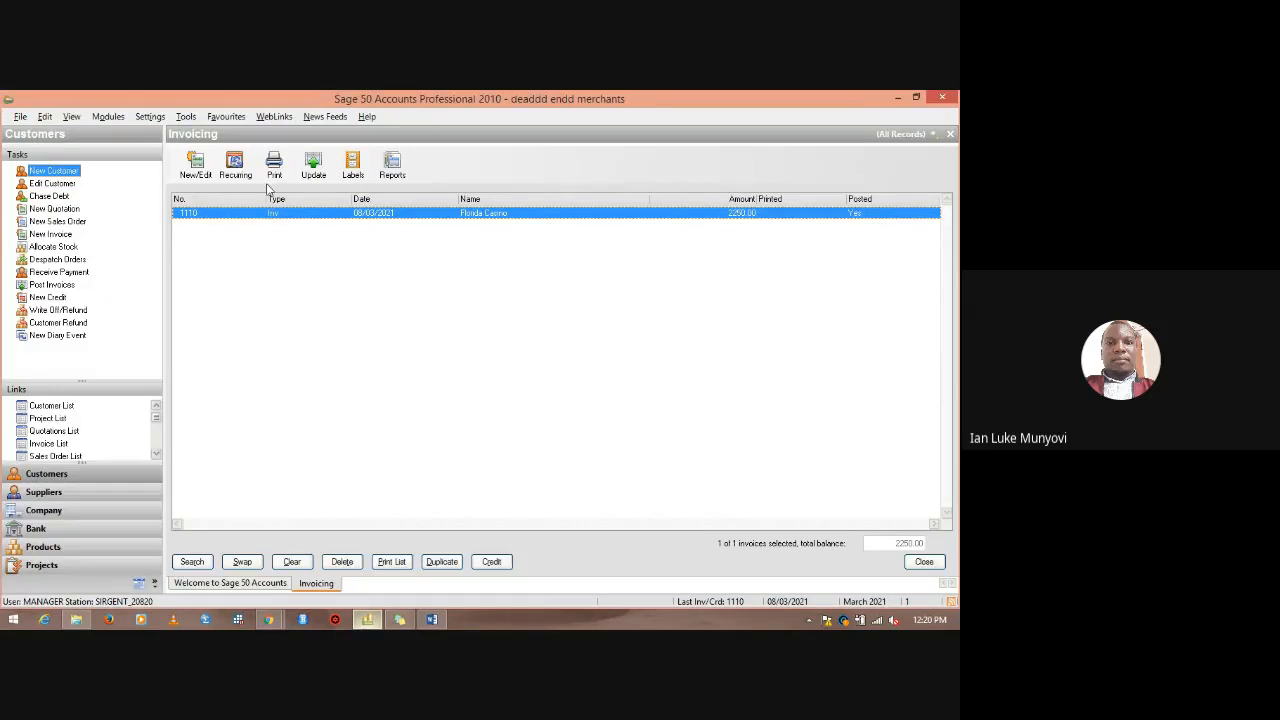
{"action": "left_click", "coordinate": [108, 117]}
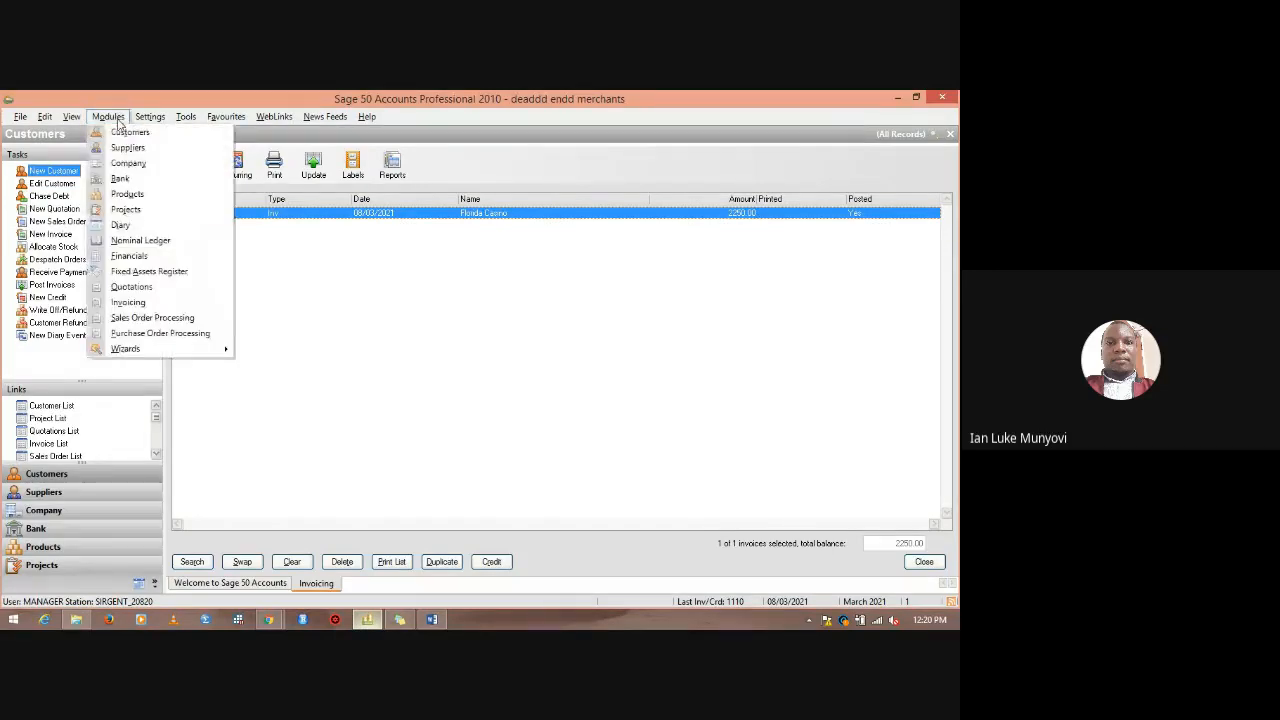
{"action": "key", "text": "Escape"}
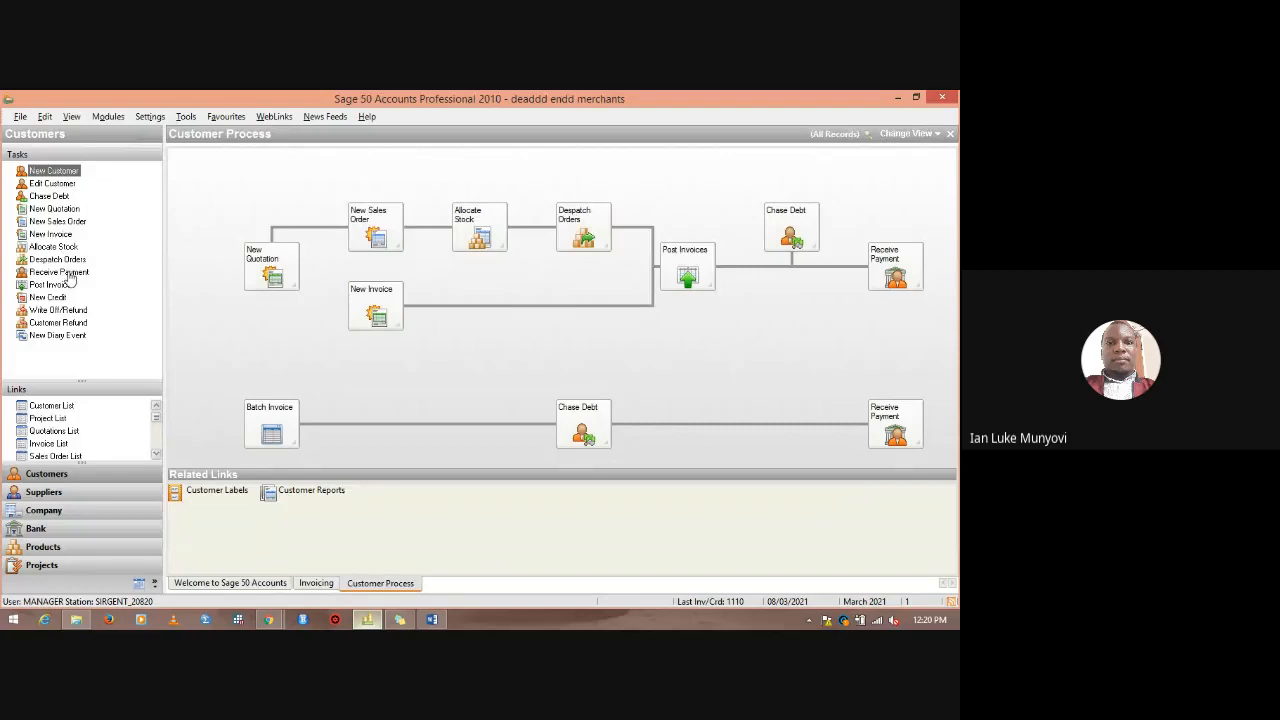
Open the Suppliers module and start a batch supplier invoice for the Bovi Int account.
{"action": "left_click", "coordinate": [109, 118]}
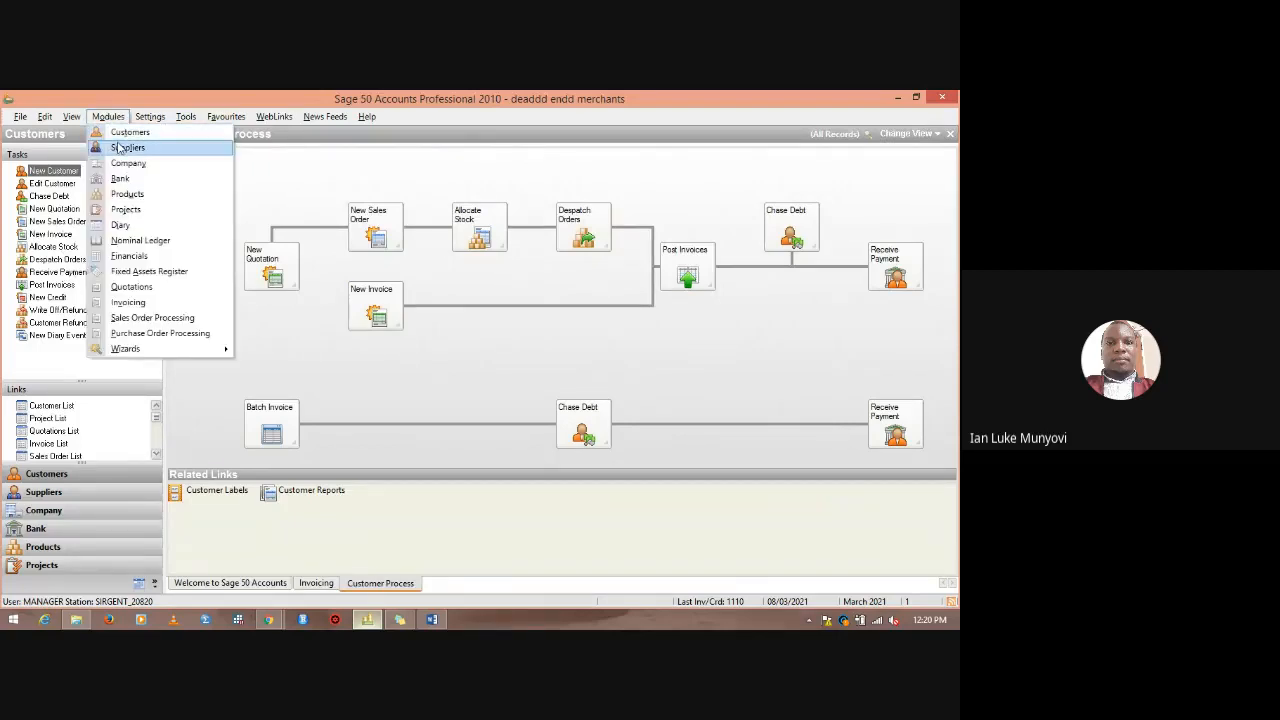
{"action": "left_click", "coordinate": [120, 148]}
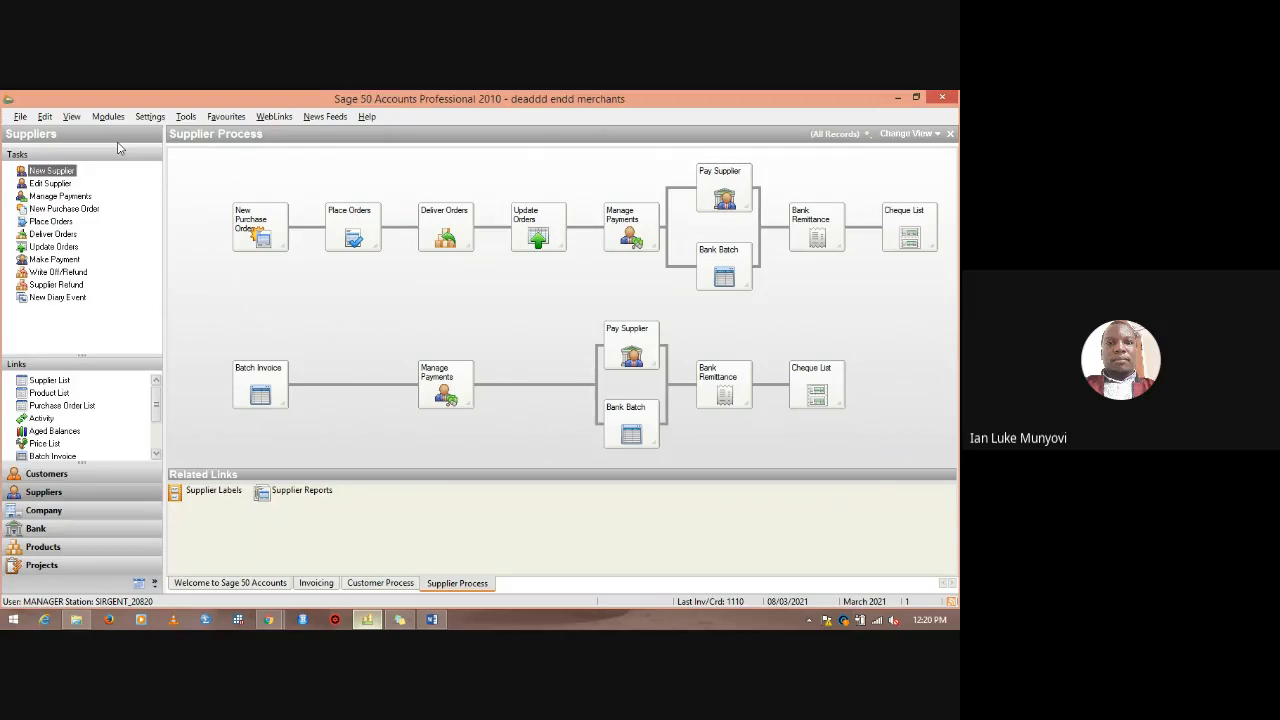
{"action": "left_click", "coordinate": [253, 384]}
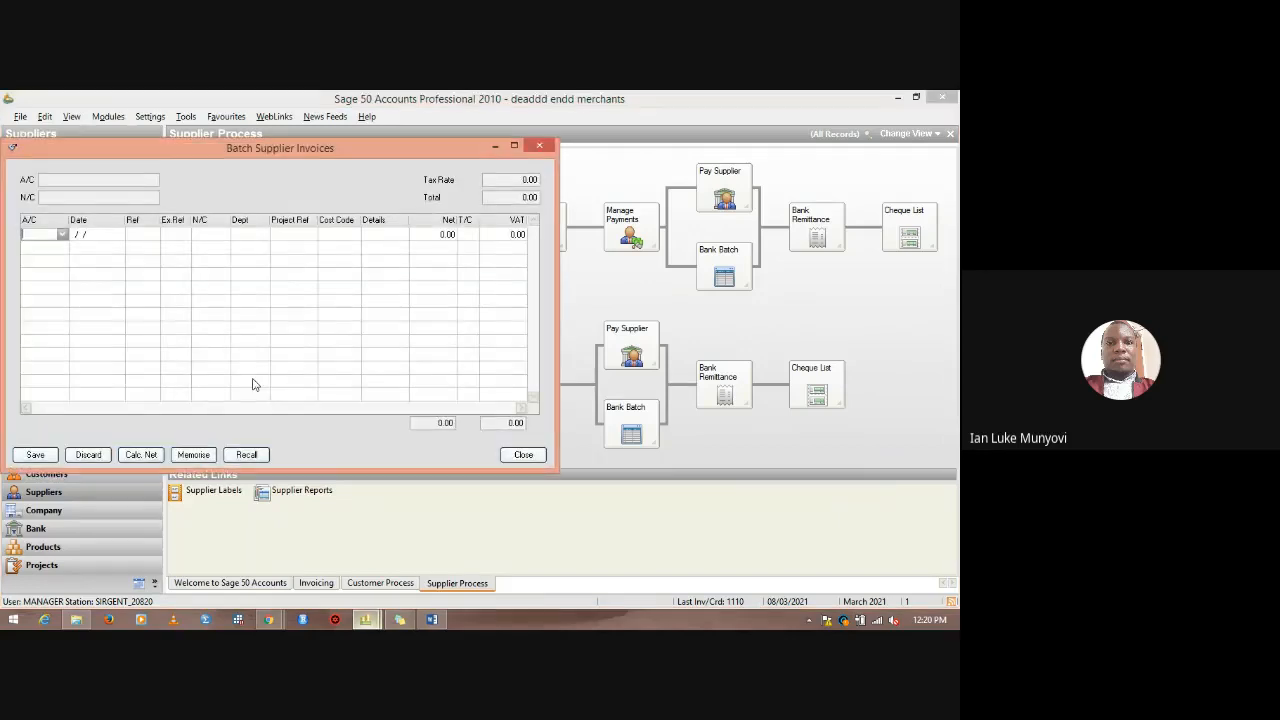
{"action": "left_click", "coordinate": [62, 234]}
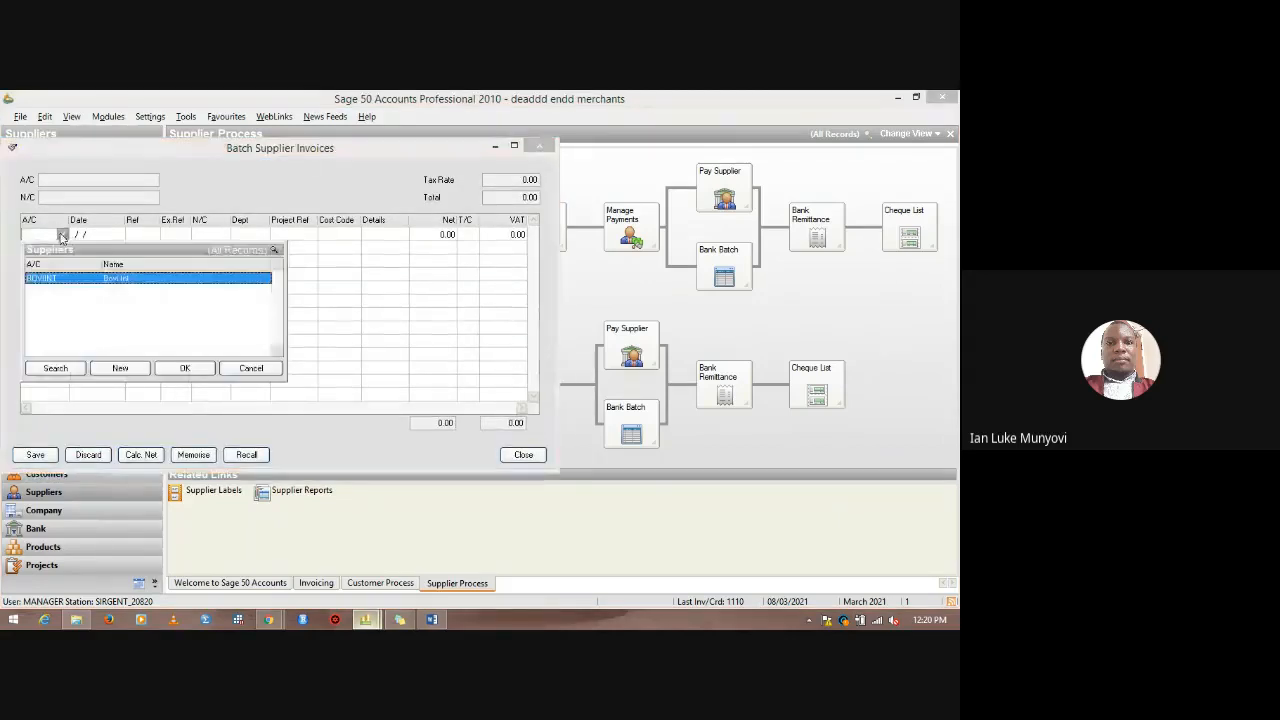
{"action": "left_click", "coordinate": [172, 370]}
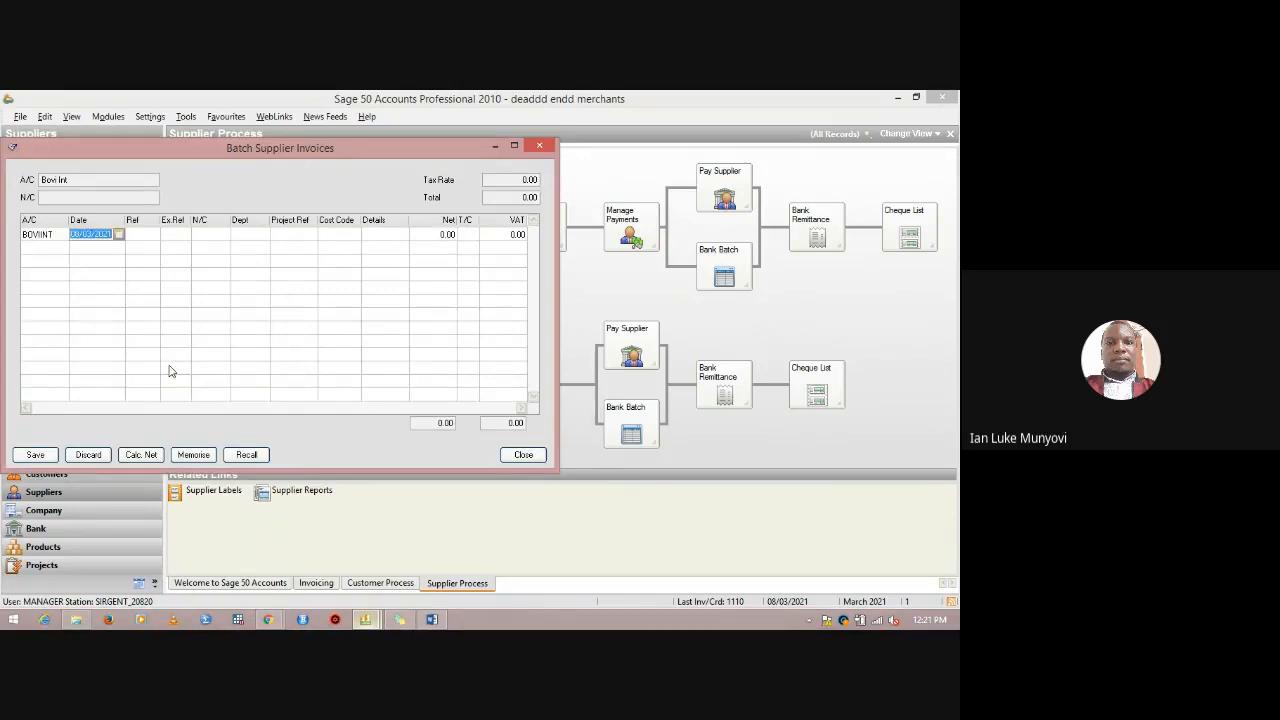
Review the reference, department and nominal code fields of the batch supplier invoice line and close the batch without saving.
{"action": "left_click", "coordinate": [179, 238]}
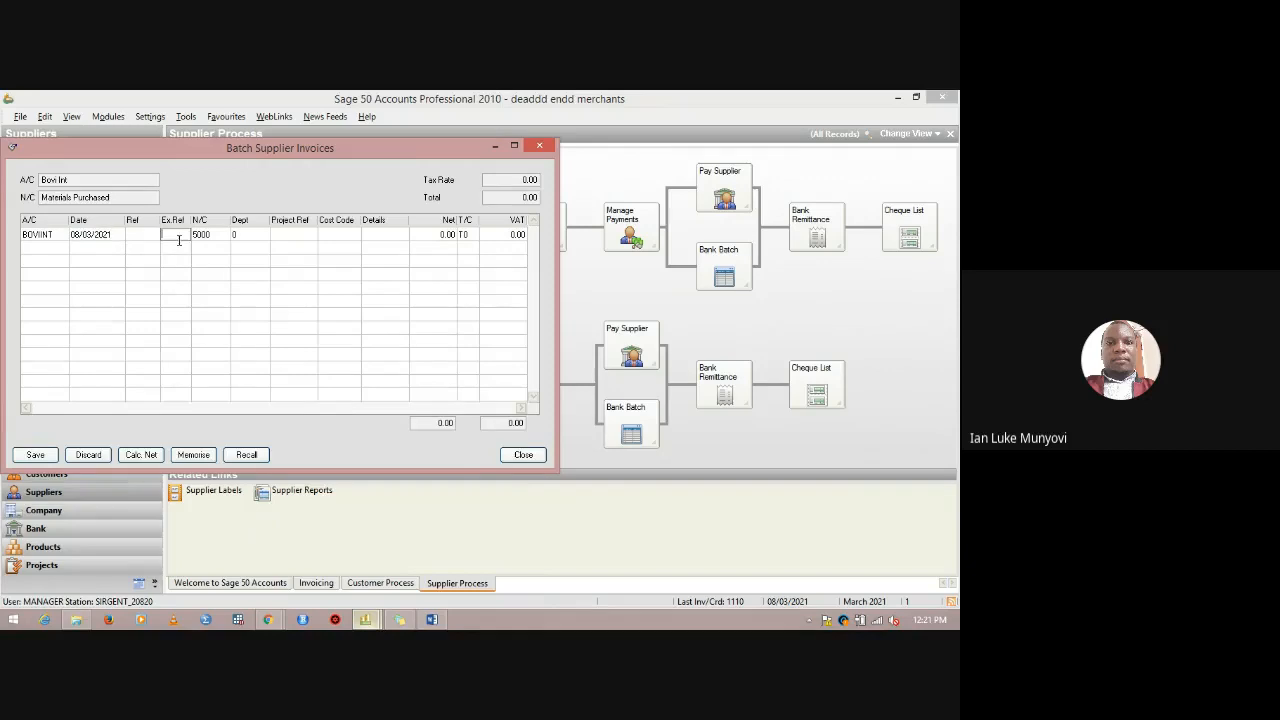
{"action": "left_click", "coordinate": [151, 237]}
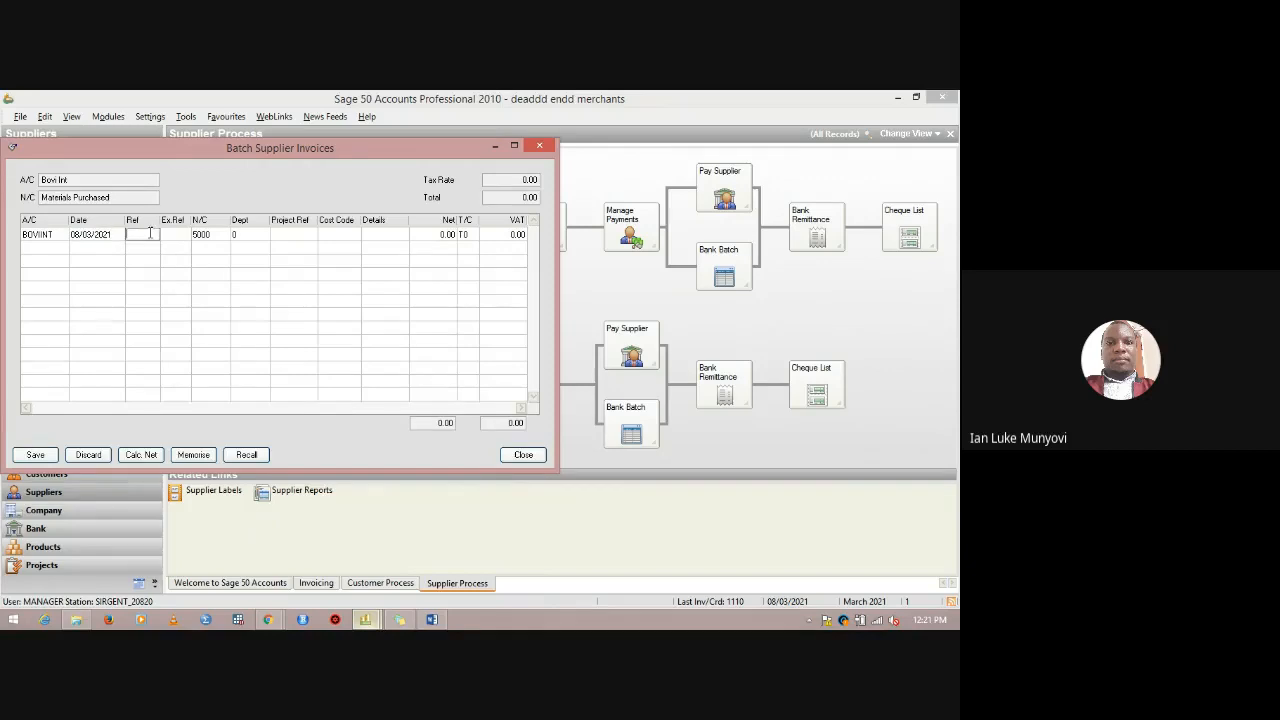
{"action": "left_click", "coordinate": [259, 236]}
{"action": "left_click", "coordinate": [264, 236]}
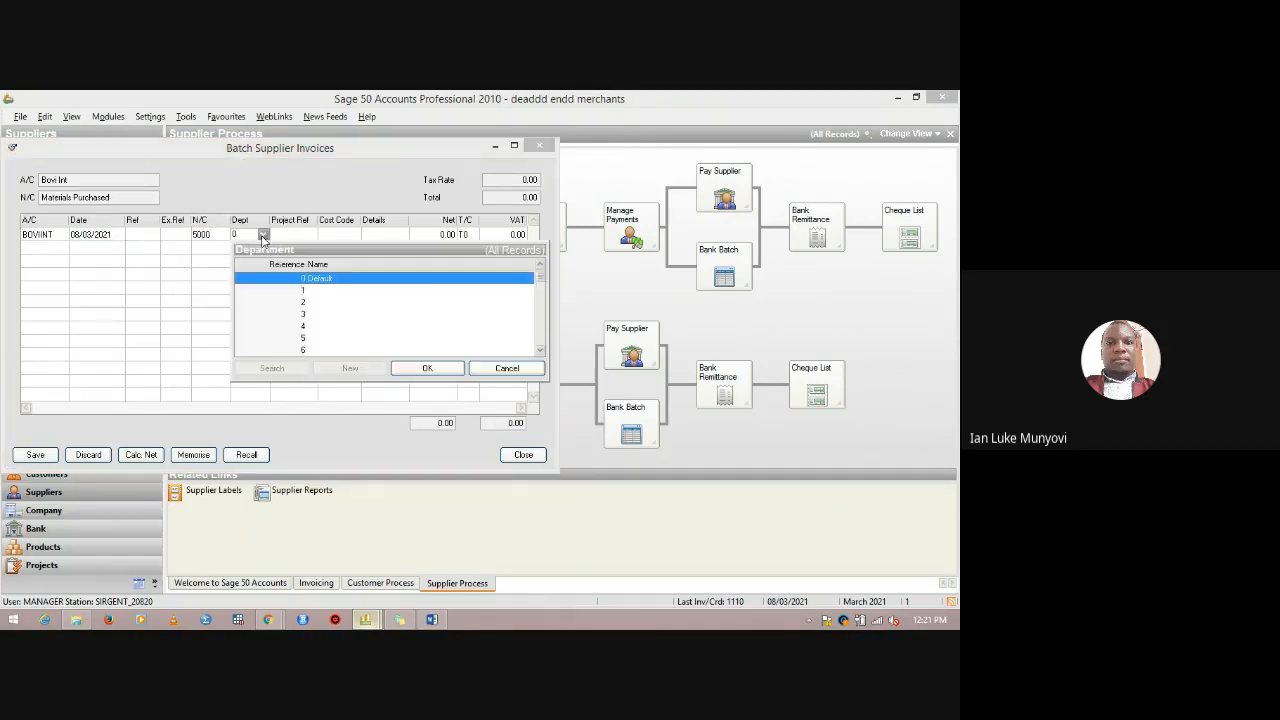
{"action": "left_click", "coordinate": [507, 368]}
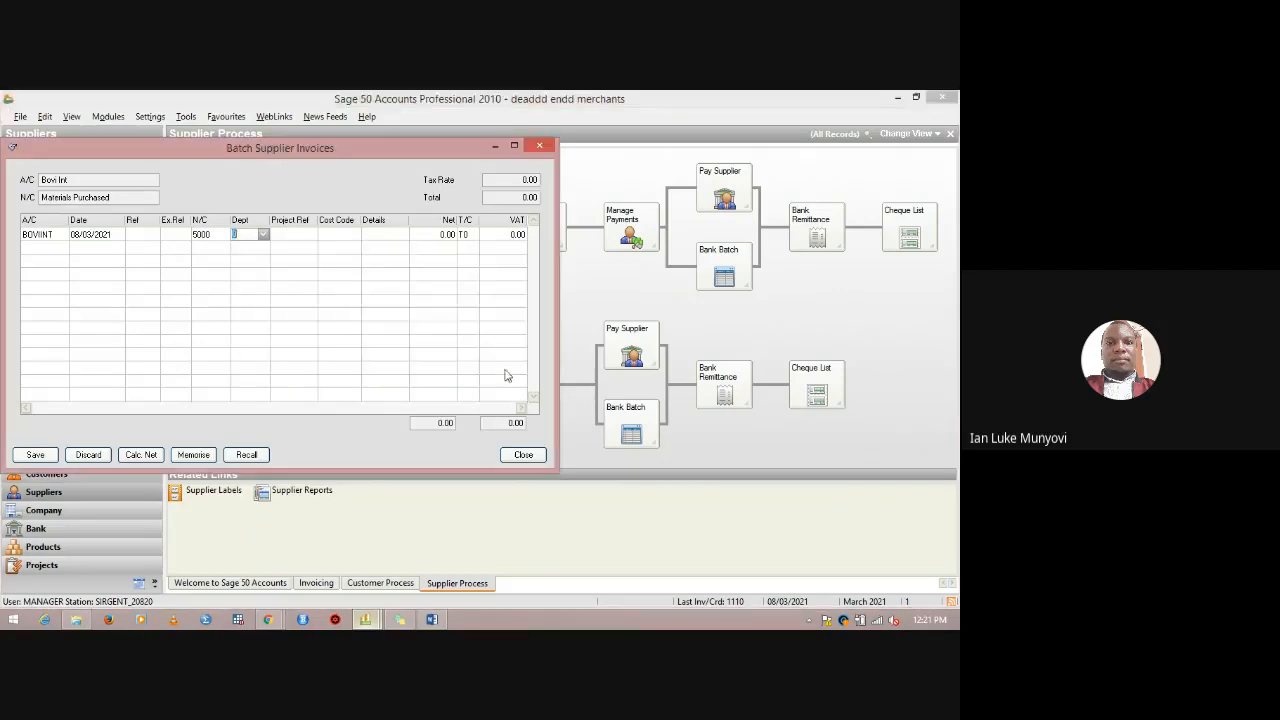
{"action": "left_click", "coordinate": [226, 236]}
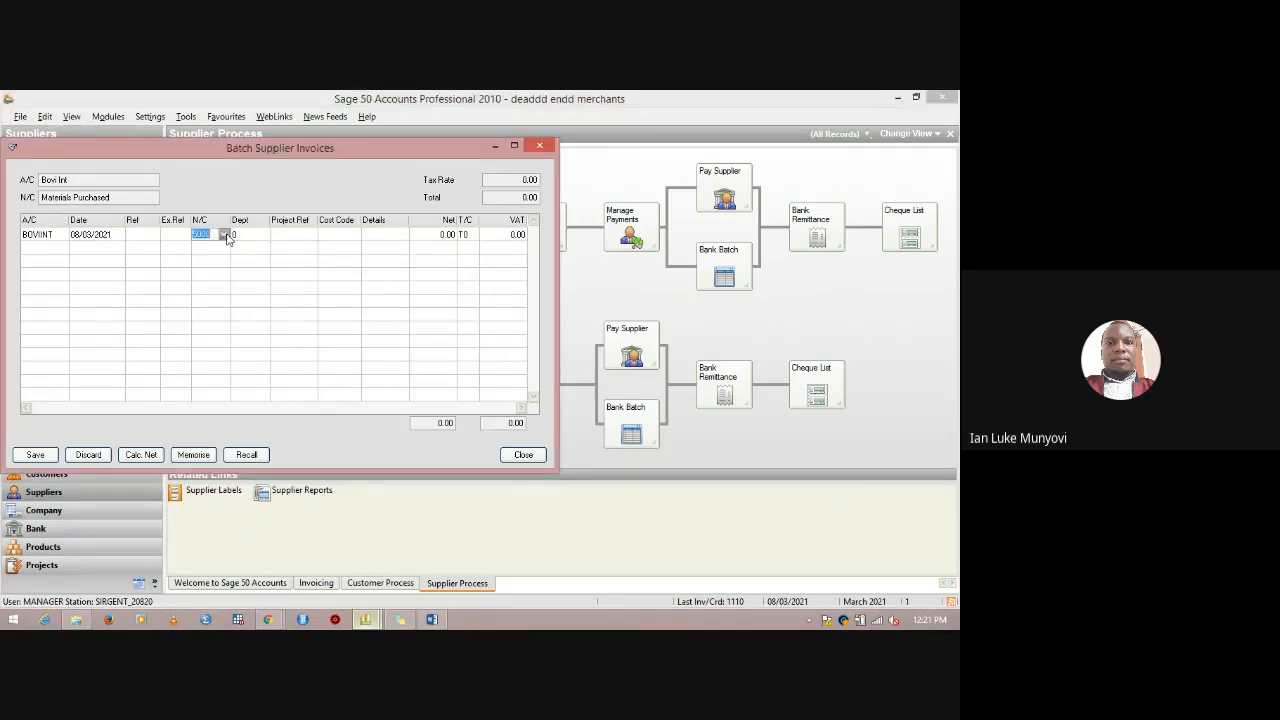
{"action": "left_click", "coordinate": [225, 235]}
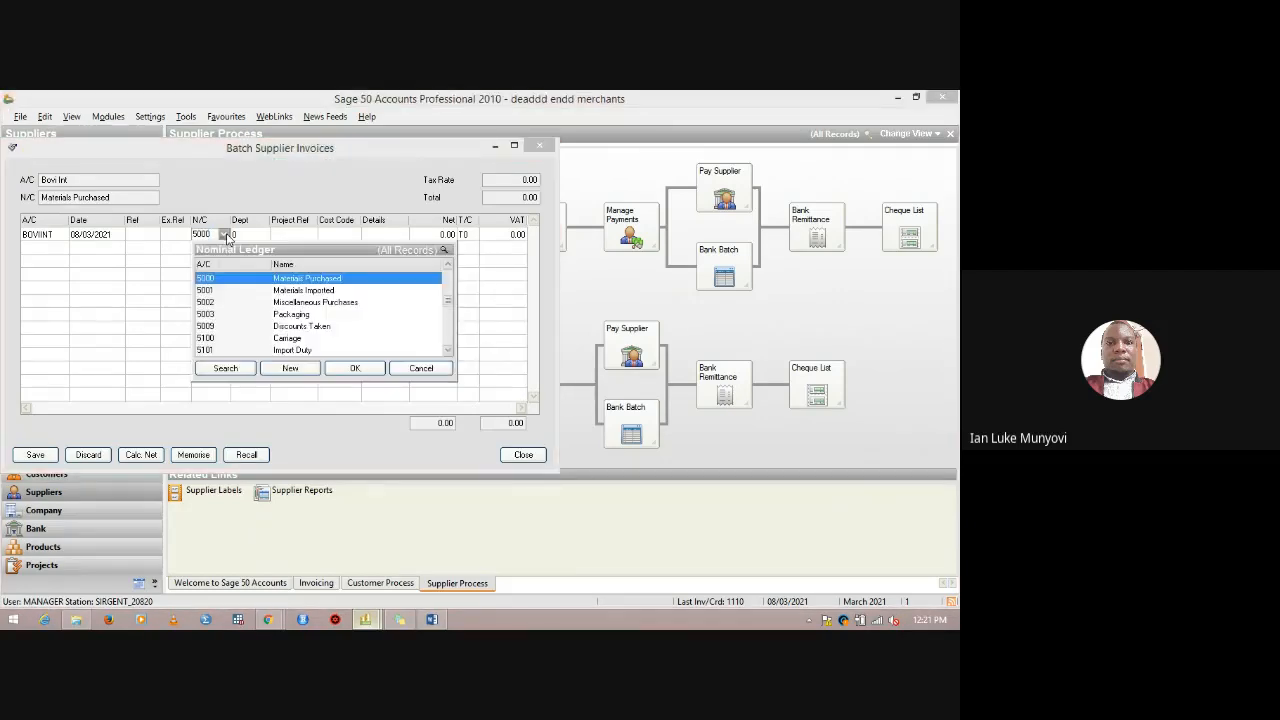
{"action": "left_click", "coordinate": [422, 369]}
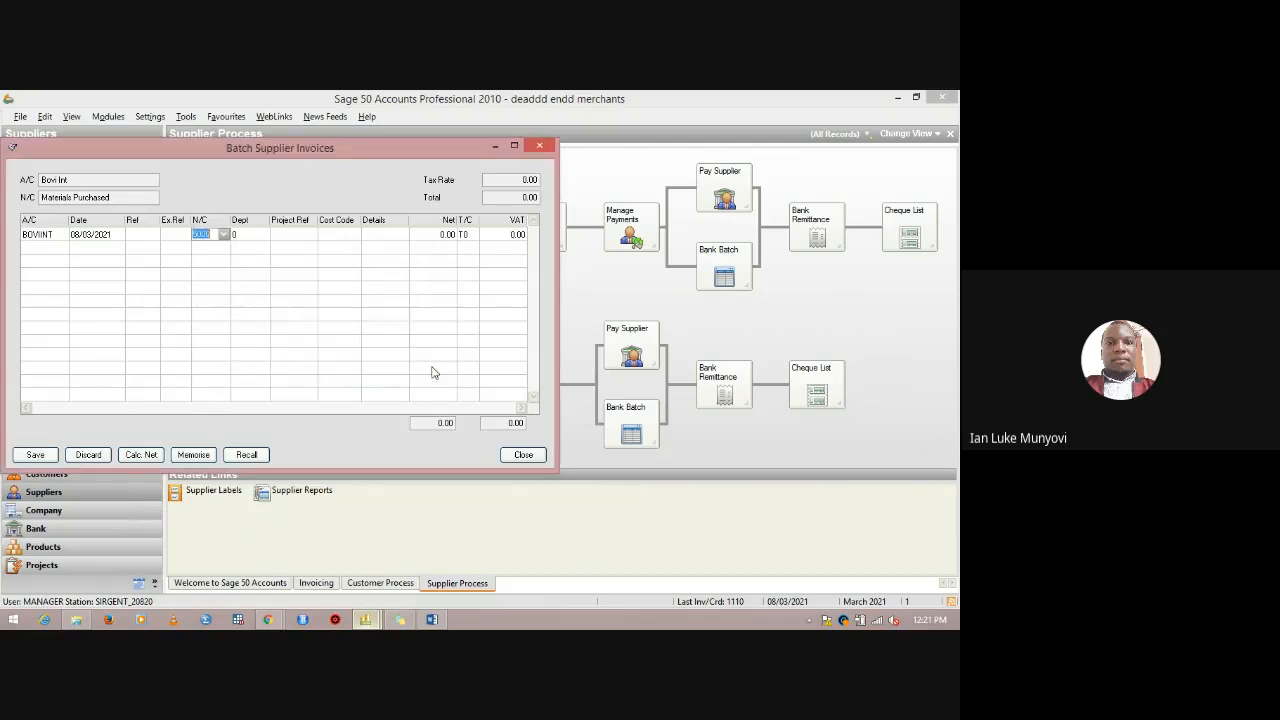
{"action": "left_click", "coordinate": [540, 148]}
{"action": "left_click", "coordinate": [306, 349]}
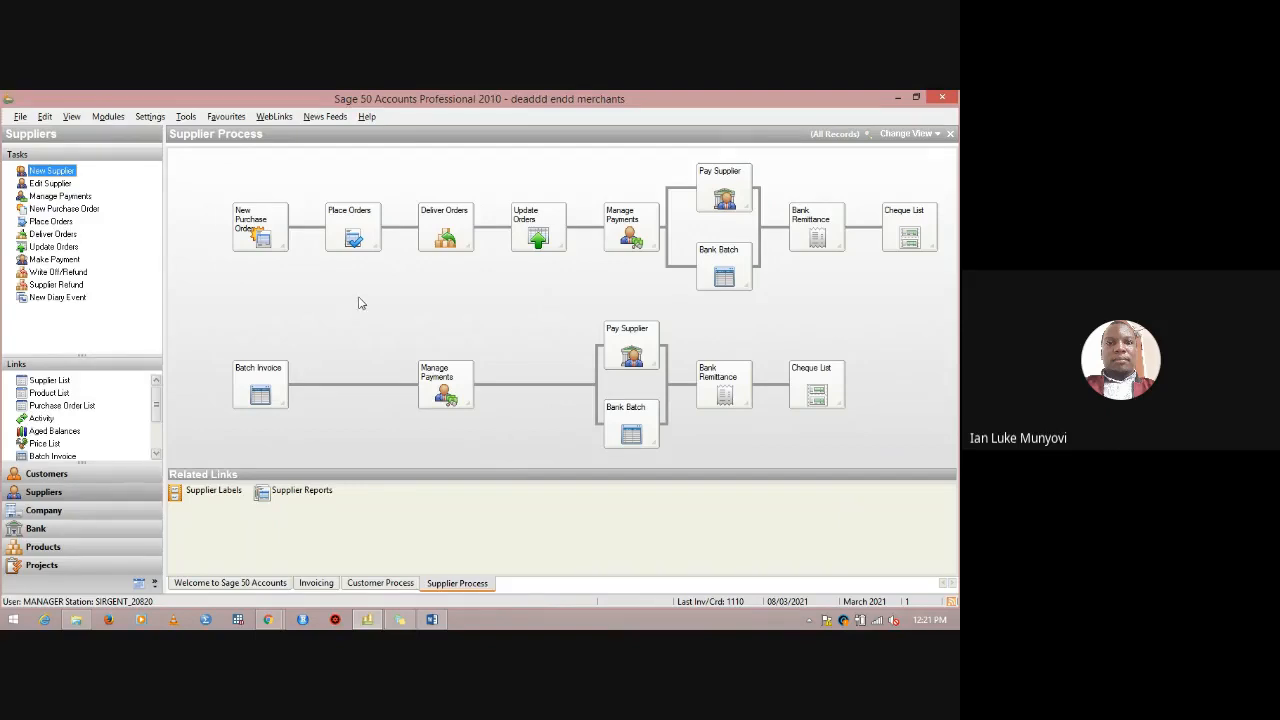
{"action": "mouse_move", "coordinate": [268, 619]}
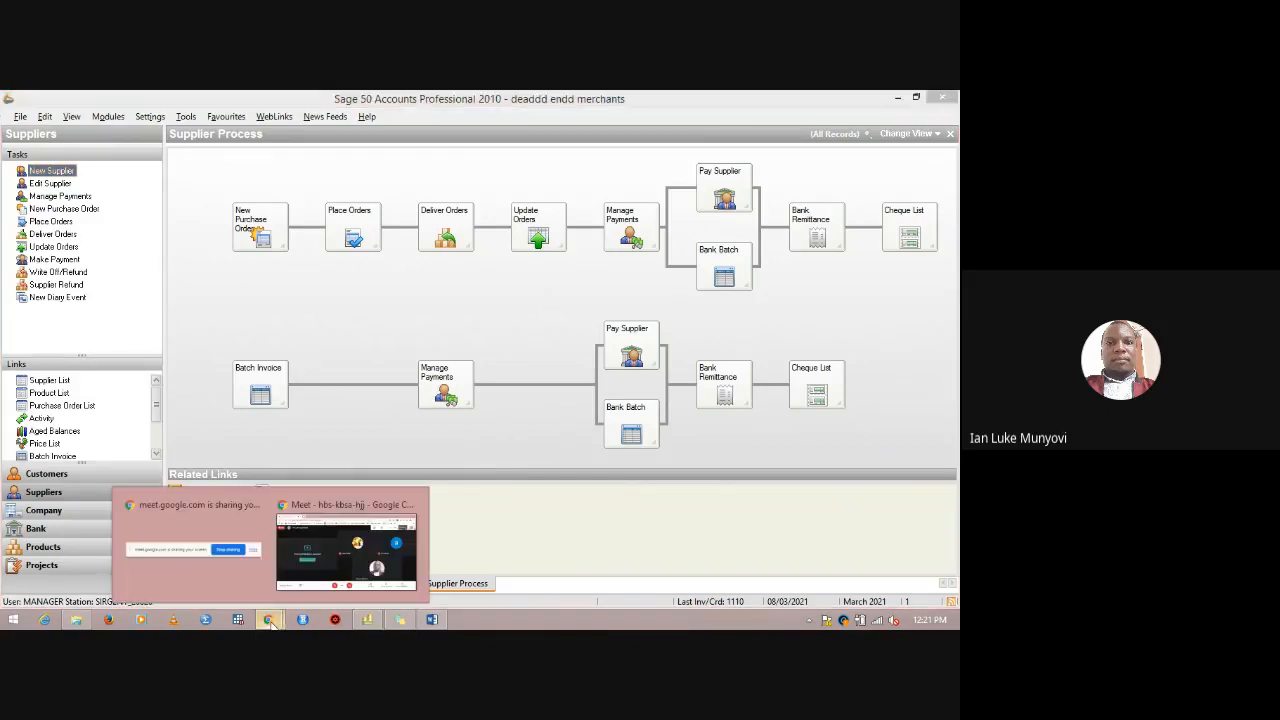
{"action": "left_click", "coordinate": [358, 562]}
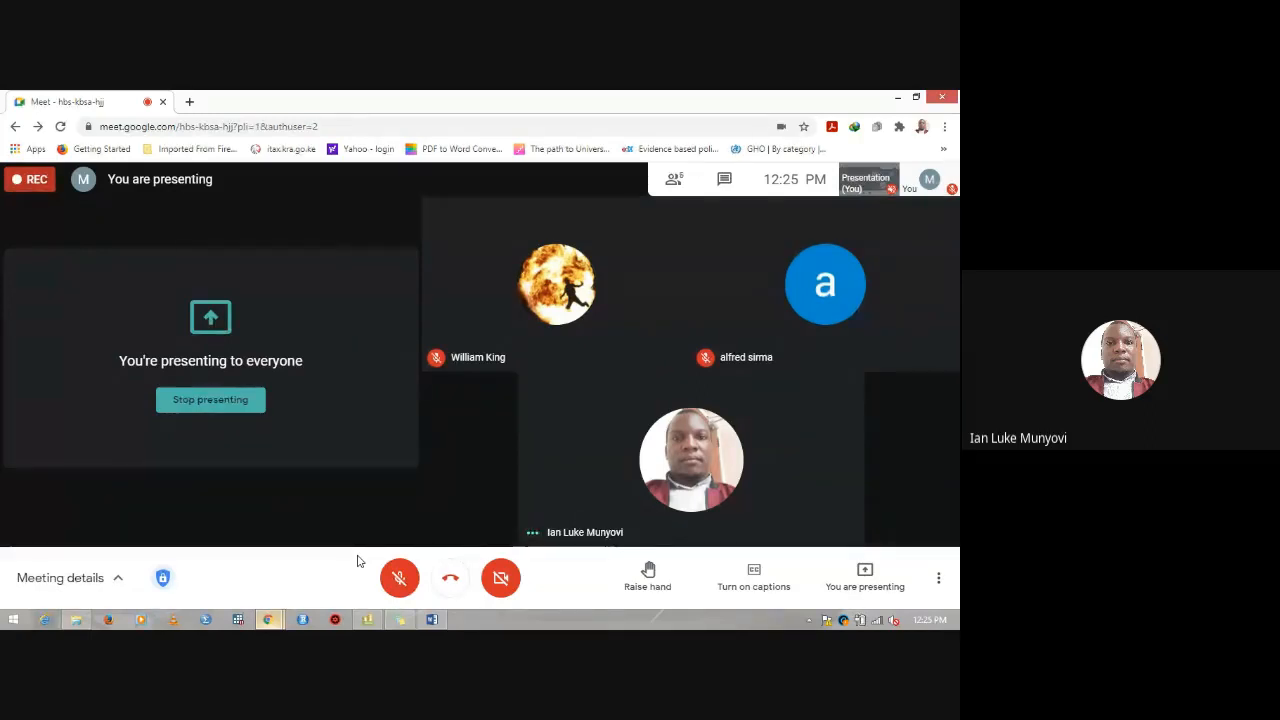
{"action": "mouse_move", "coordinate": [367, 622]}
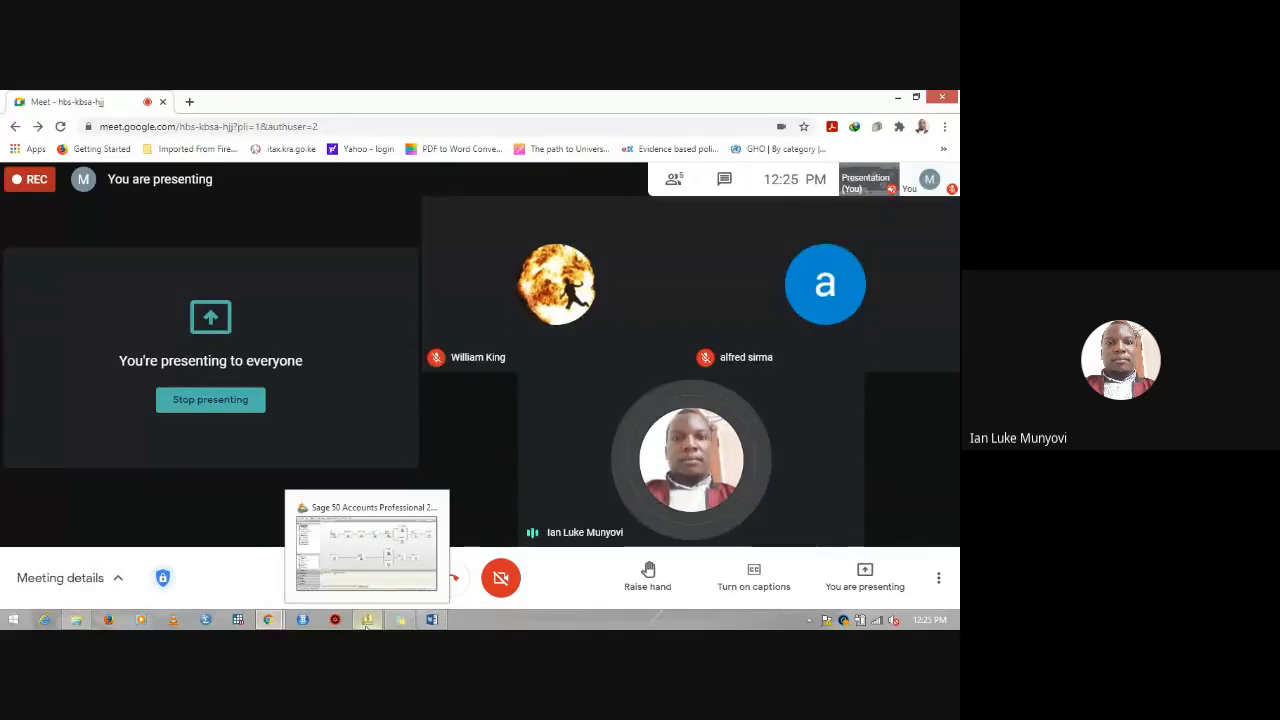
{"action": "left_click", "coordinate": [367, 622]}
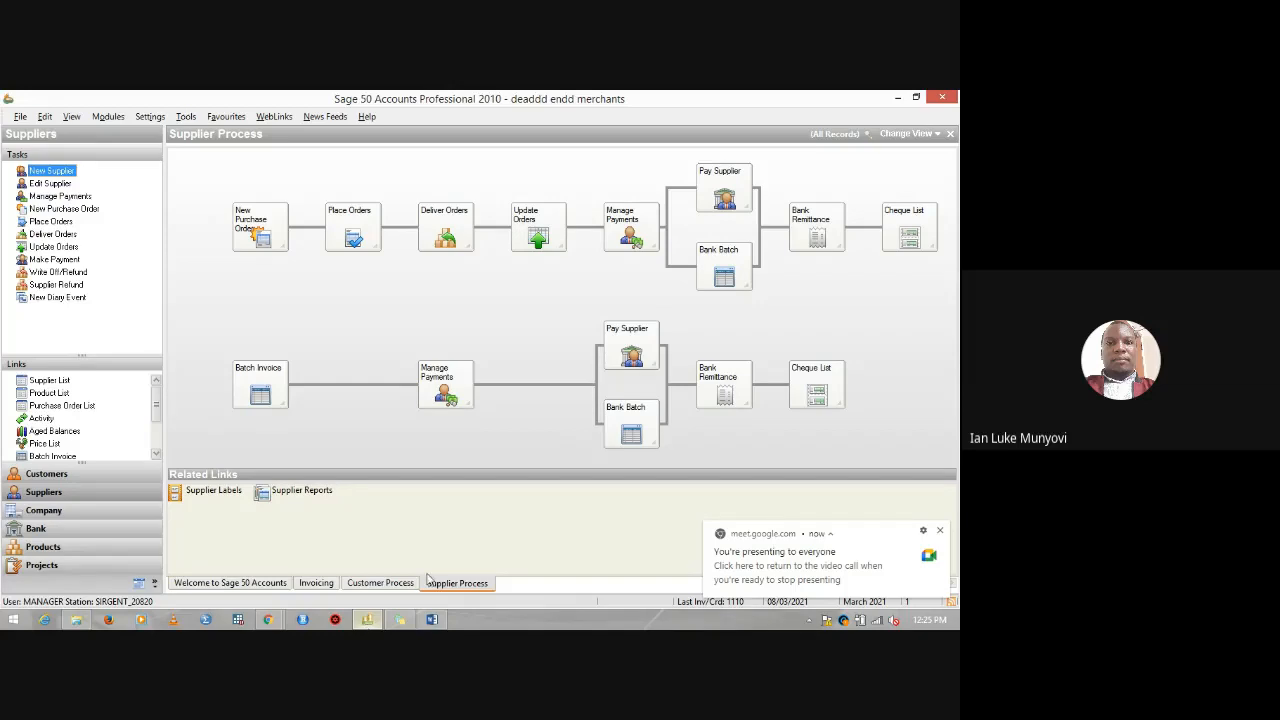
Check the transactions in the Dead end Word document, return to Sage 50 Accounts and close the Supplier Process, Customer Process and Invoicing windows.
{"action": "left_click", "coordinate": [431, 621]}
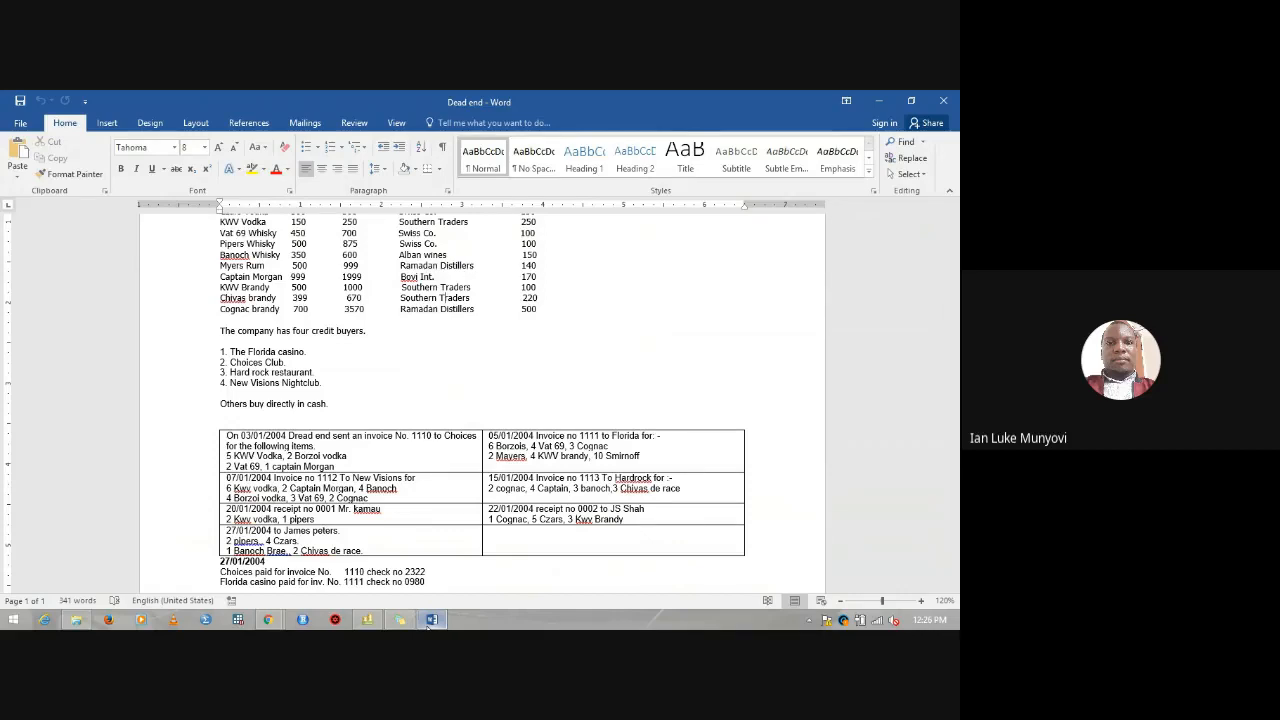
{"action": "left_click", "coordinate": [370, 620]}
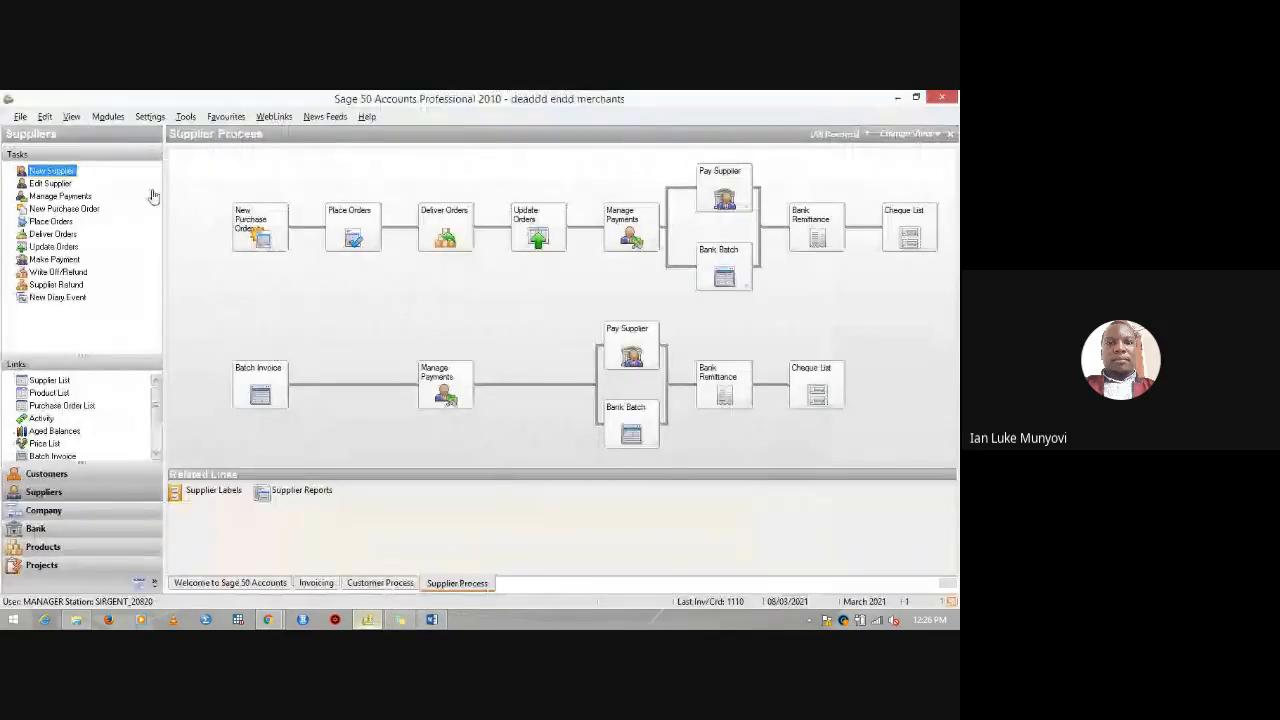
{"action": "left_click", "coordinate": [951, 134]}
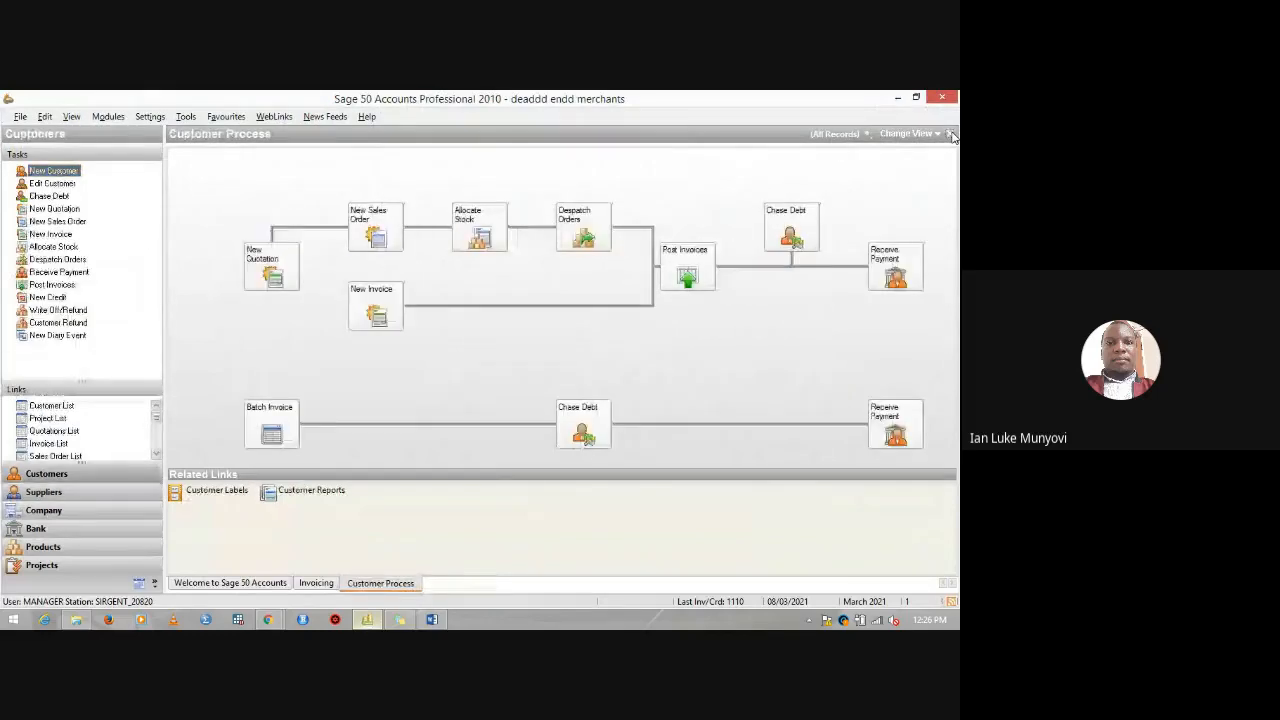
{"action": "left_click", "coordinate": [951, 134]}
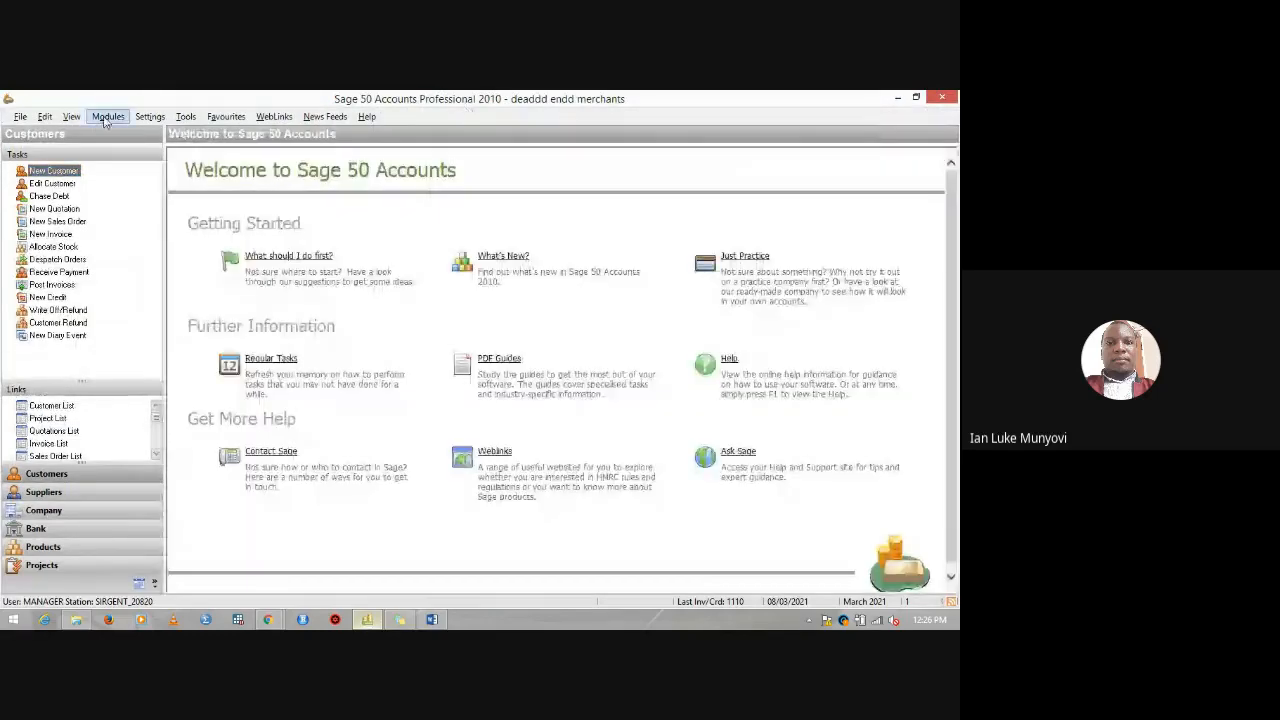
Open the Sales Order Processing module and start a new product sales order.
{"action": "left_click", "coordinate": [106, 117]}
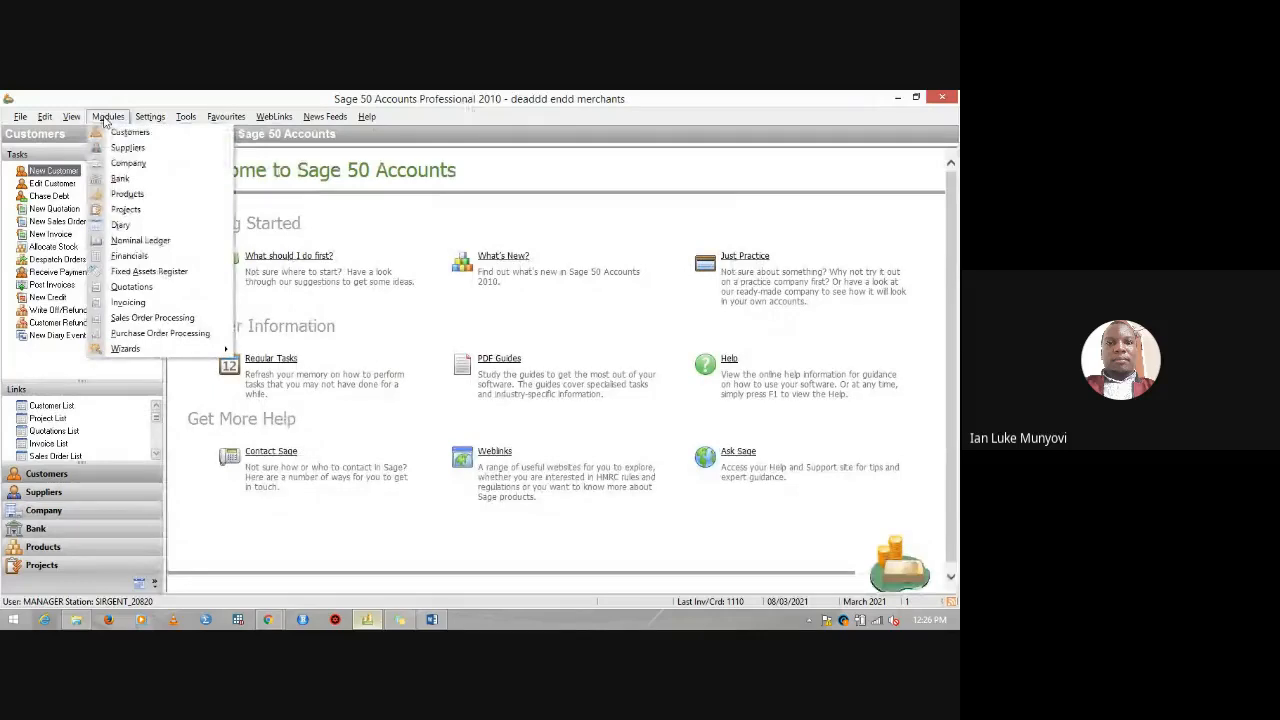
{"action": "left_click", "coordinate": [183, 318]}
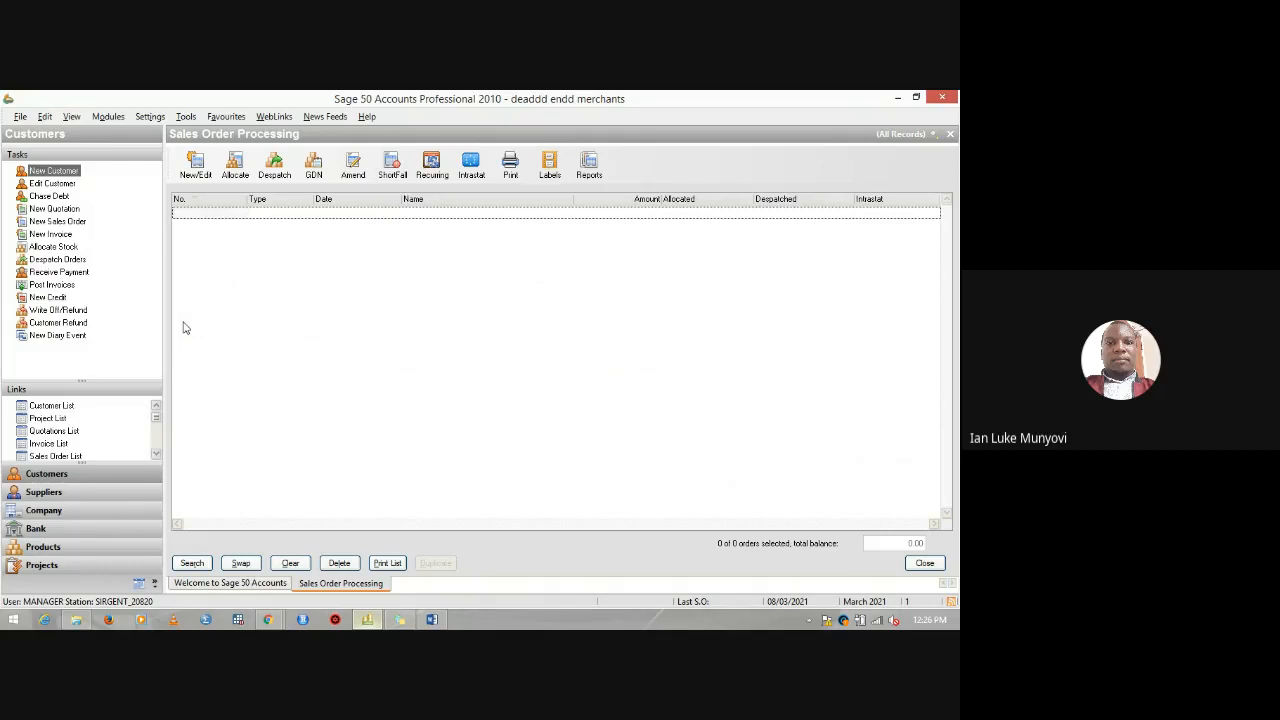
{"action": "left_click", "coordinate": [198, 170]}
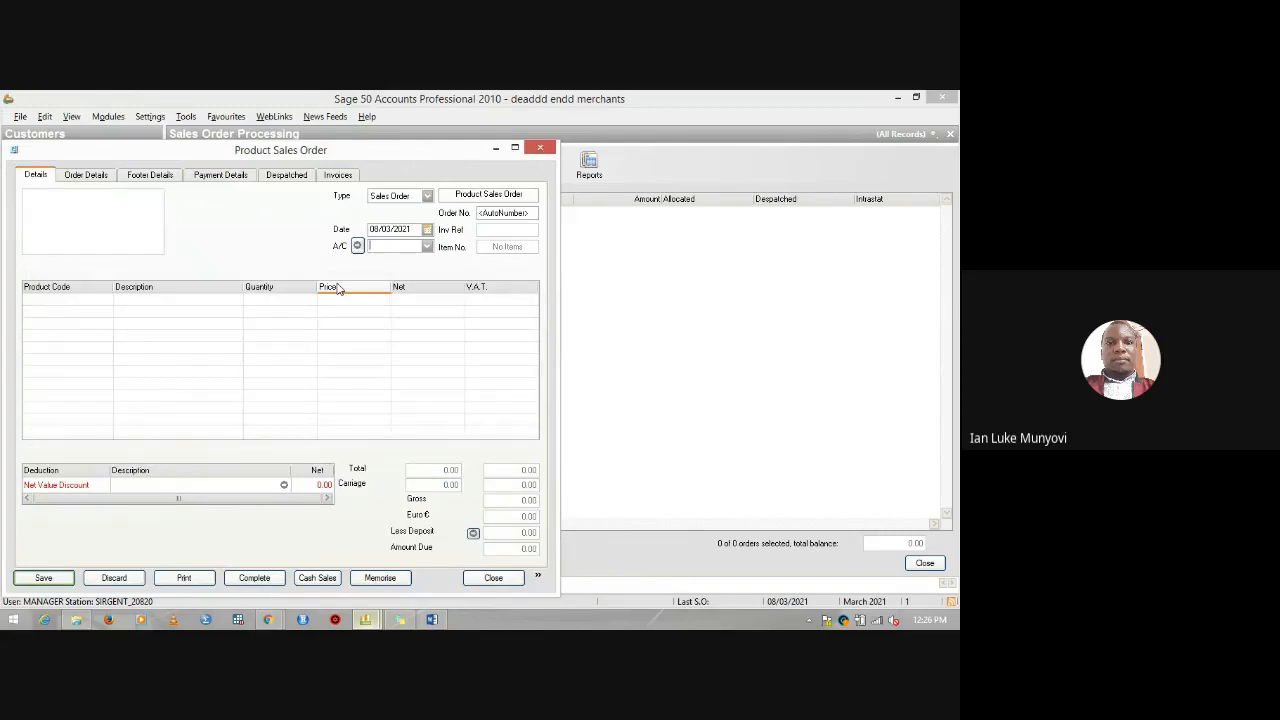
Start a new customer record from the order's account lookup and enter the customer's name as the account reference.
{"action": "left_click", "coordinate": [429, 246]}
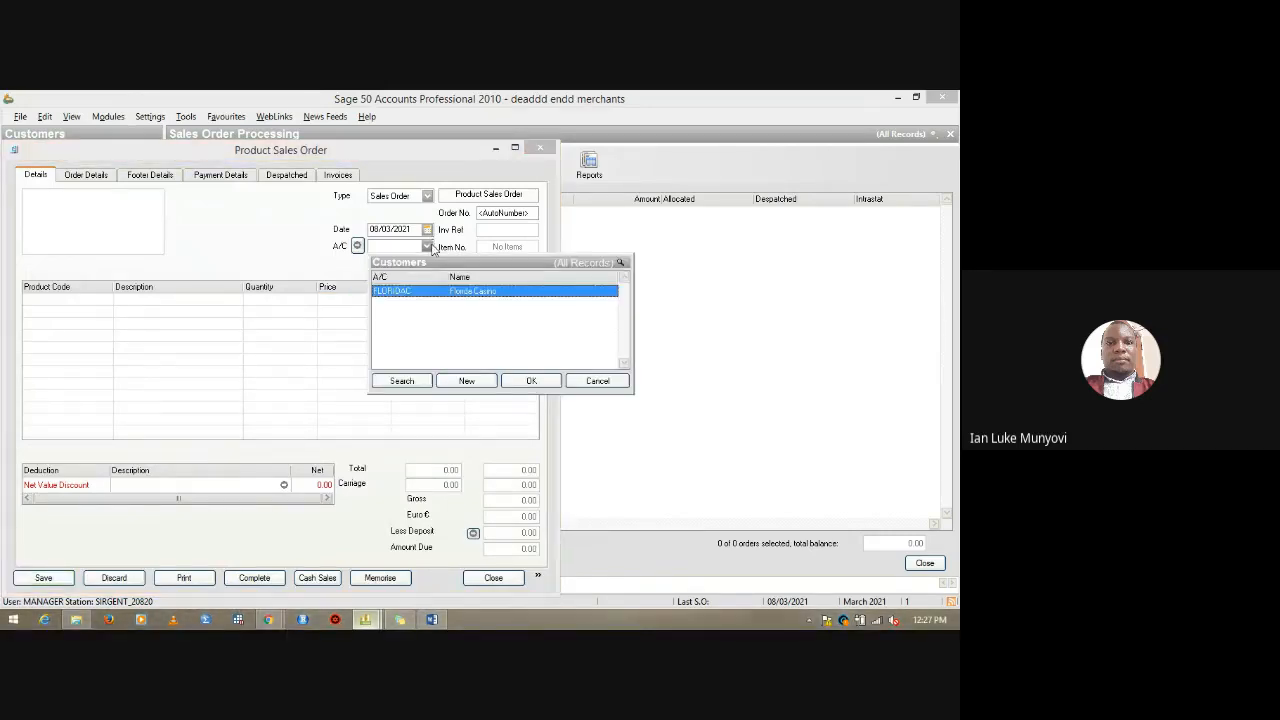
{"action": "left_click", "coordinate": [466, 381]}
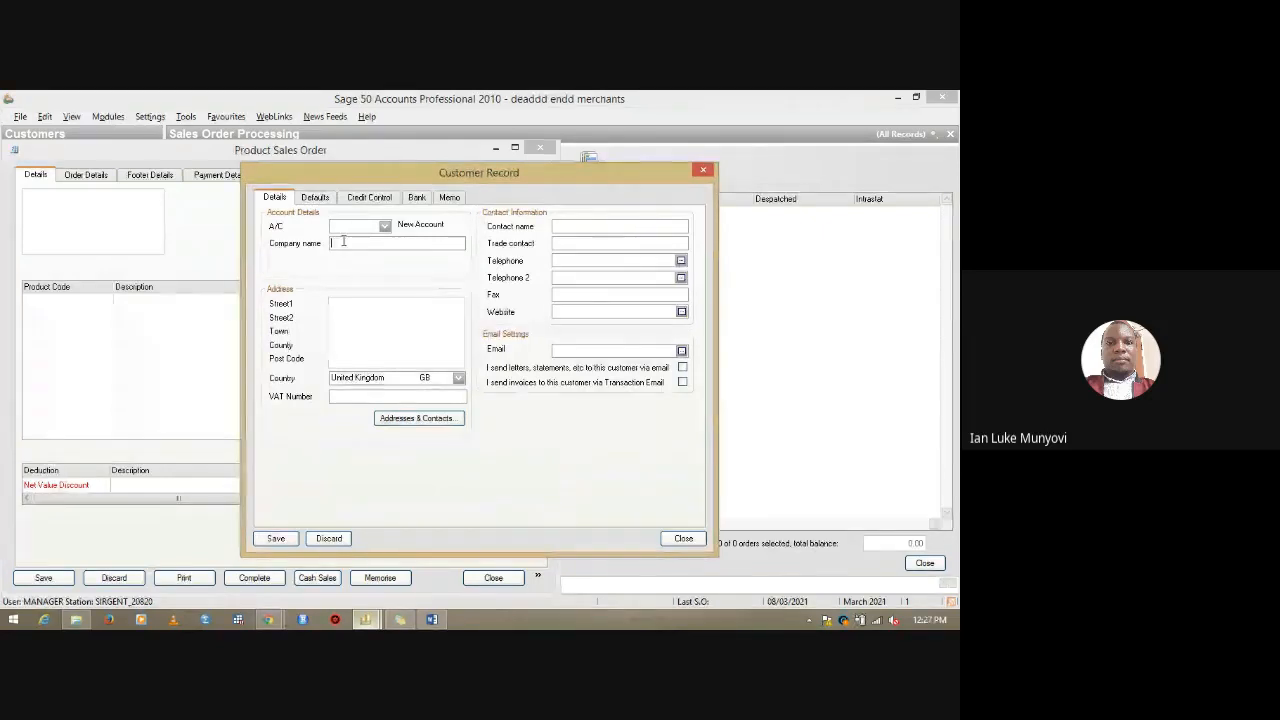
{"action": "type", "text": "Mr Kamau"}
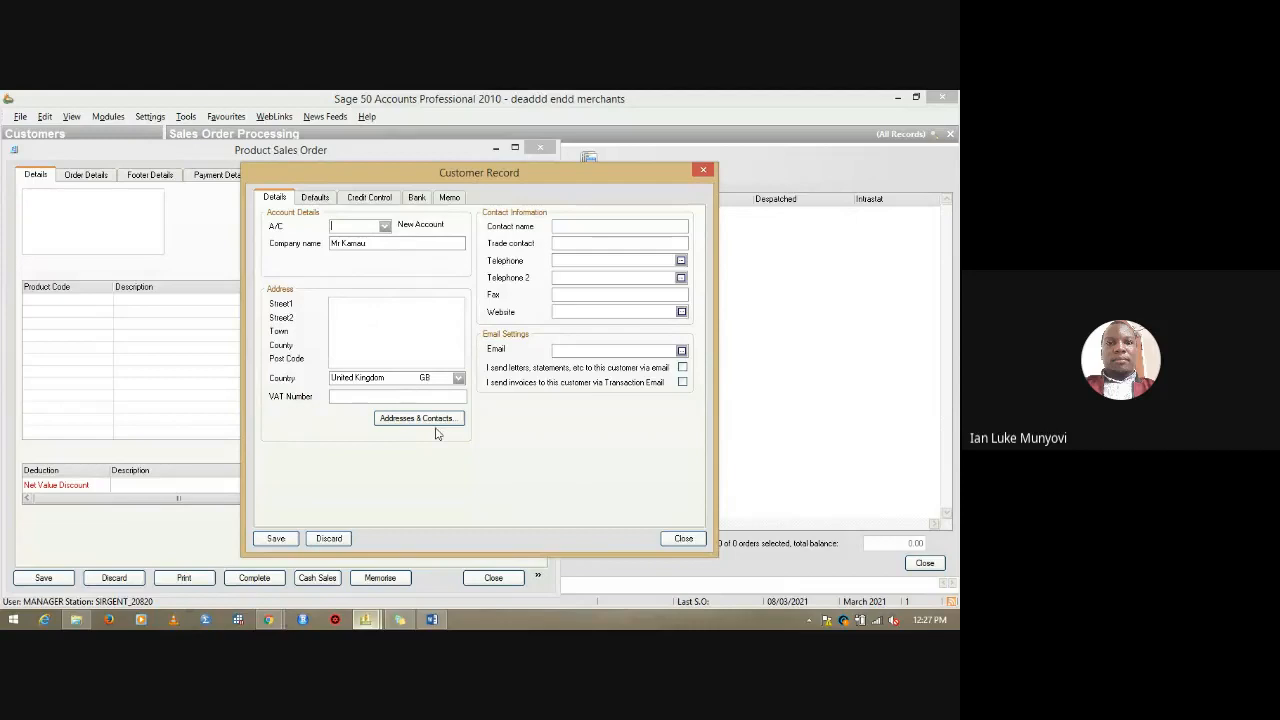
{"action": "left_click", "coordinate": [280, 539]}
{"action": "left_click", "coordinate": [577, 401]}
{"action": "type", "text": "MRKAMAU"}
Set the new customer's country to Kenya and save the customer record.
{"action": "left_click", "coordinate": [435, 380]}
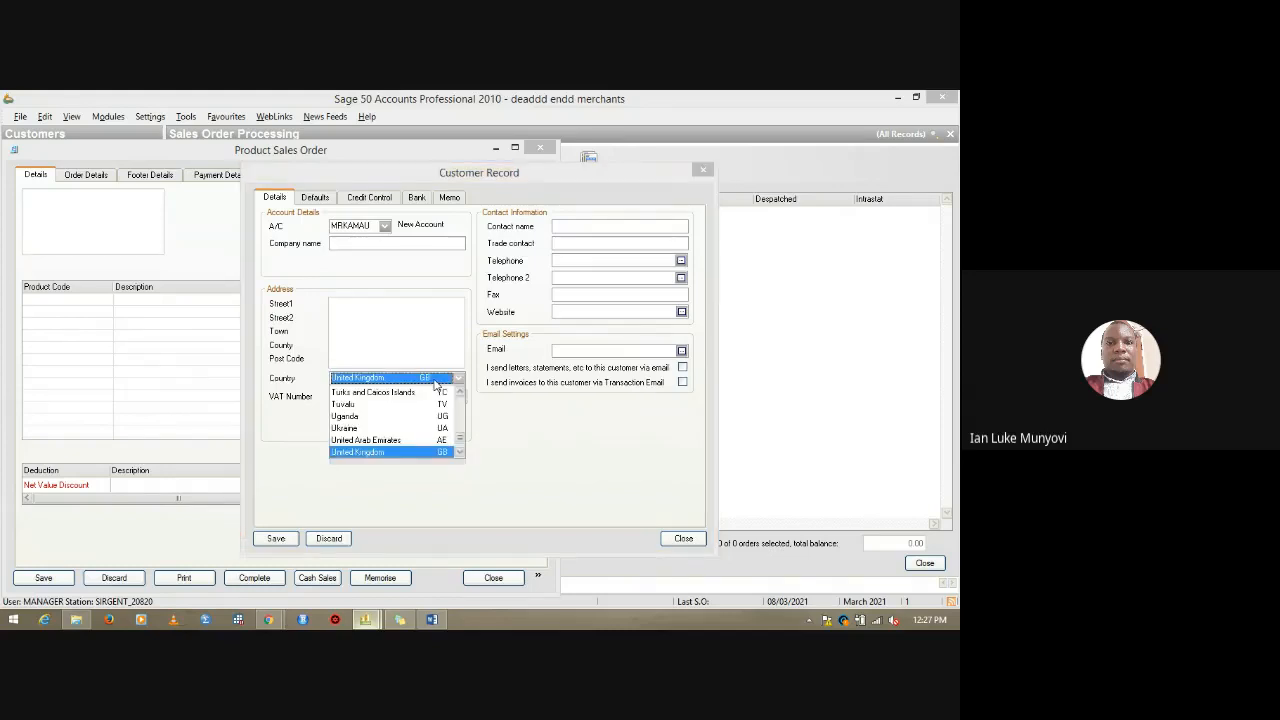
{"action": "key", "text": "k"}
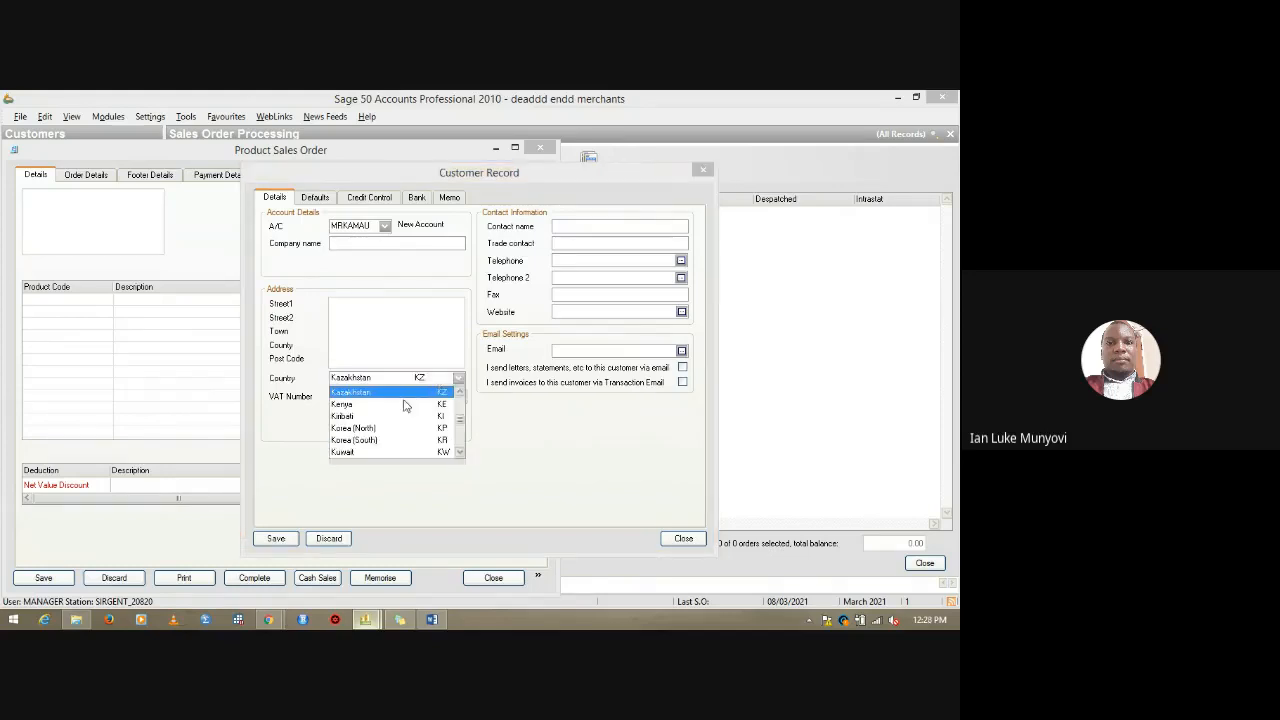
{"action": "left_click", "coordinate": [401, 408]}
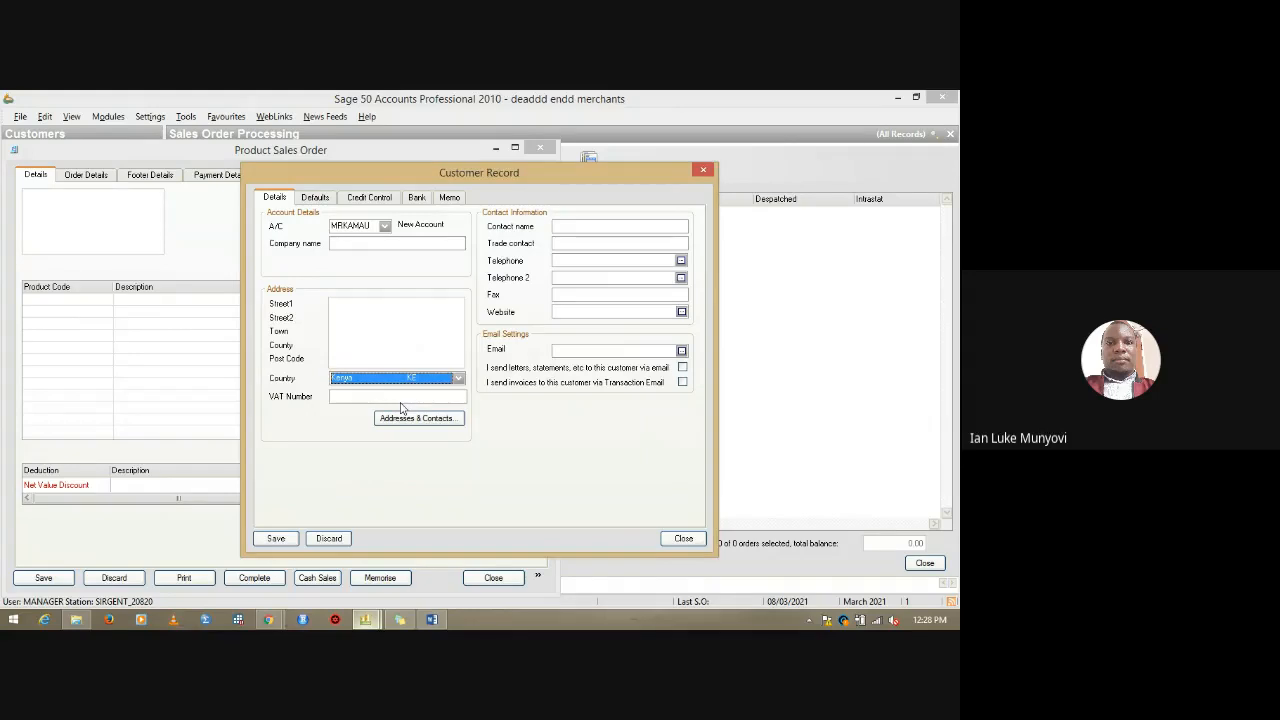
{"action": "left_click", "coordinate": [278, 540]}
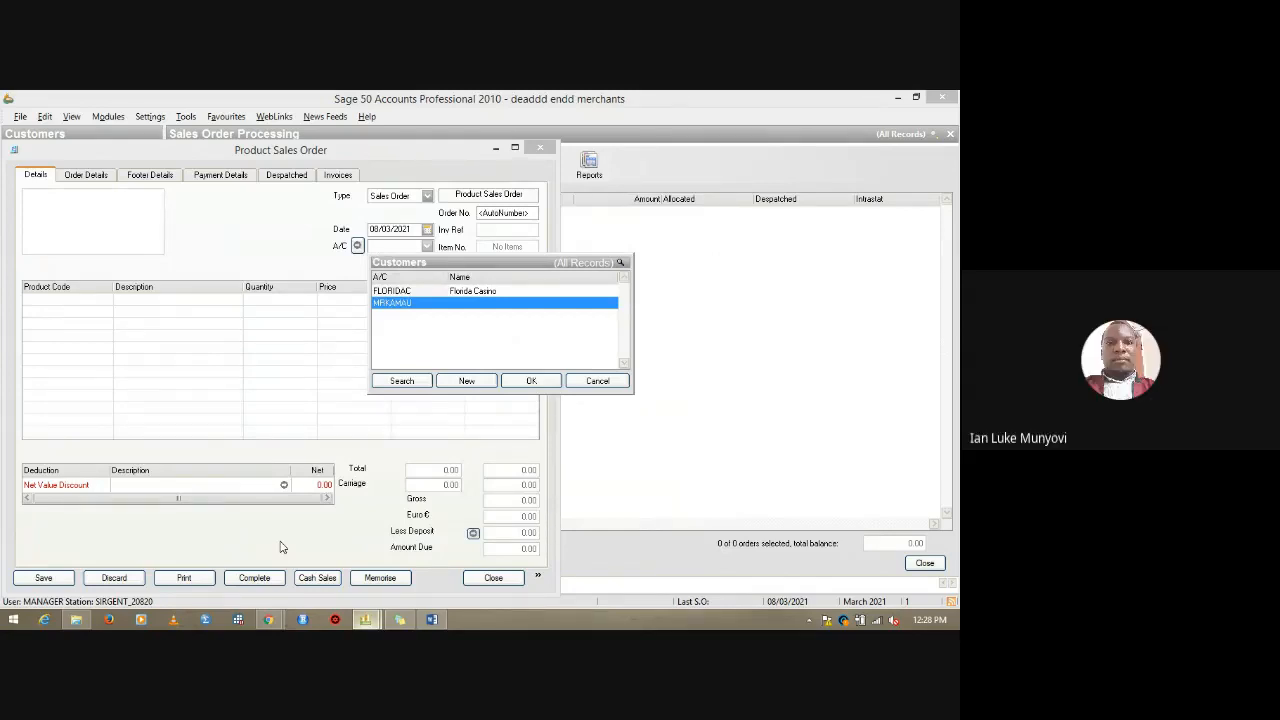
{"action": "left_click", "coordinate": [467, 381]}
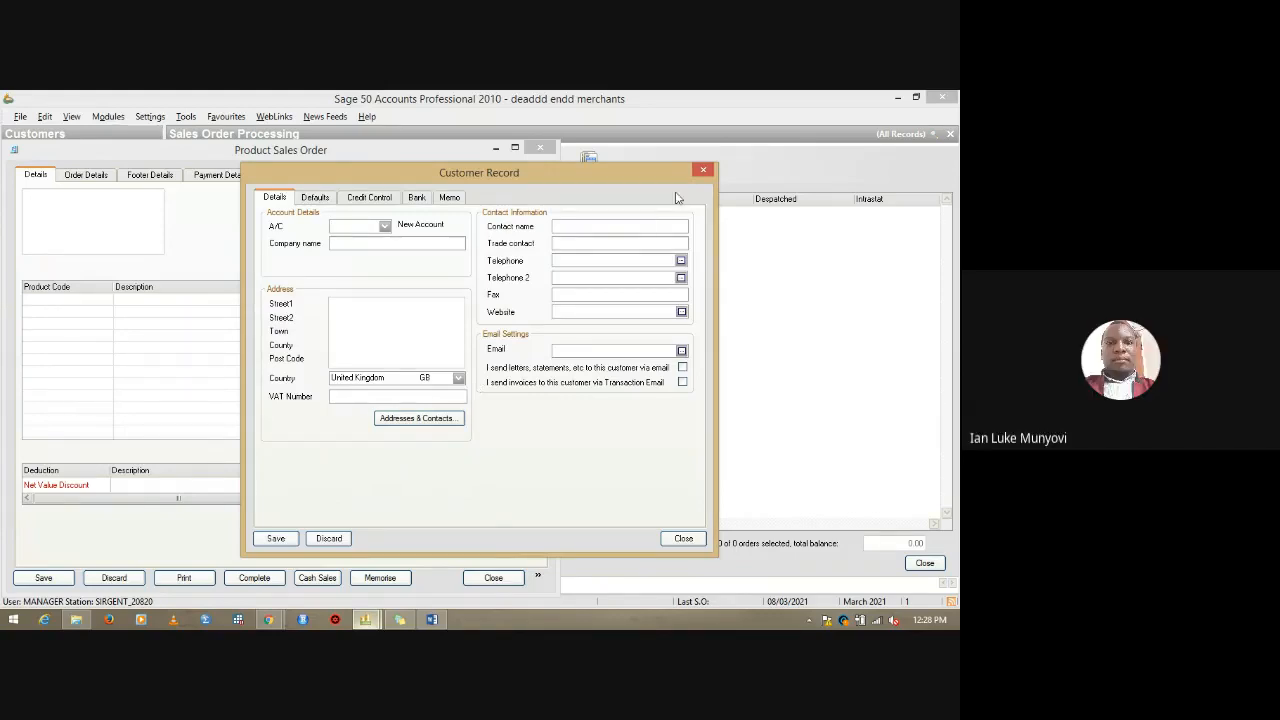
{"action": "left_click", "coordinate": [704, 171]}
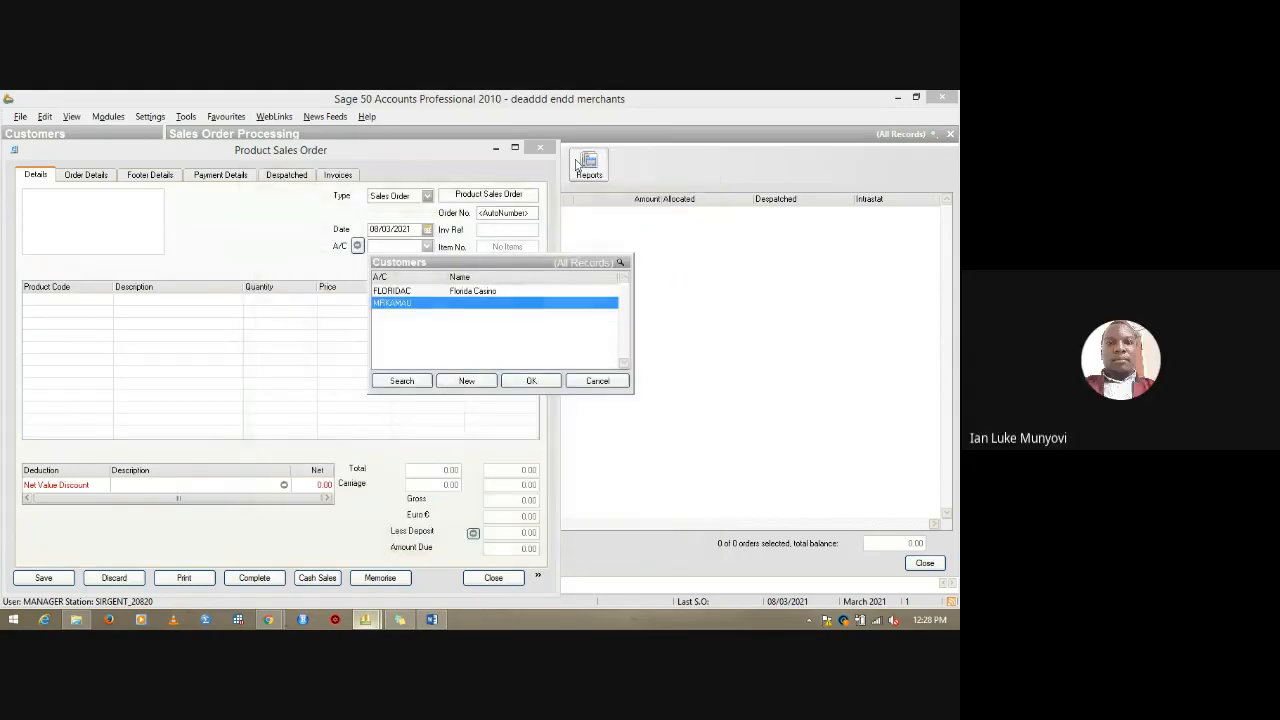
{"action": "left_click", "coordinate": [597, 383]}
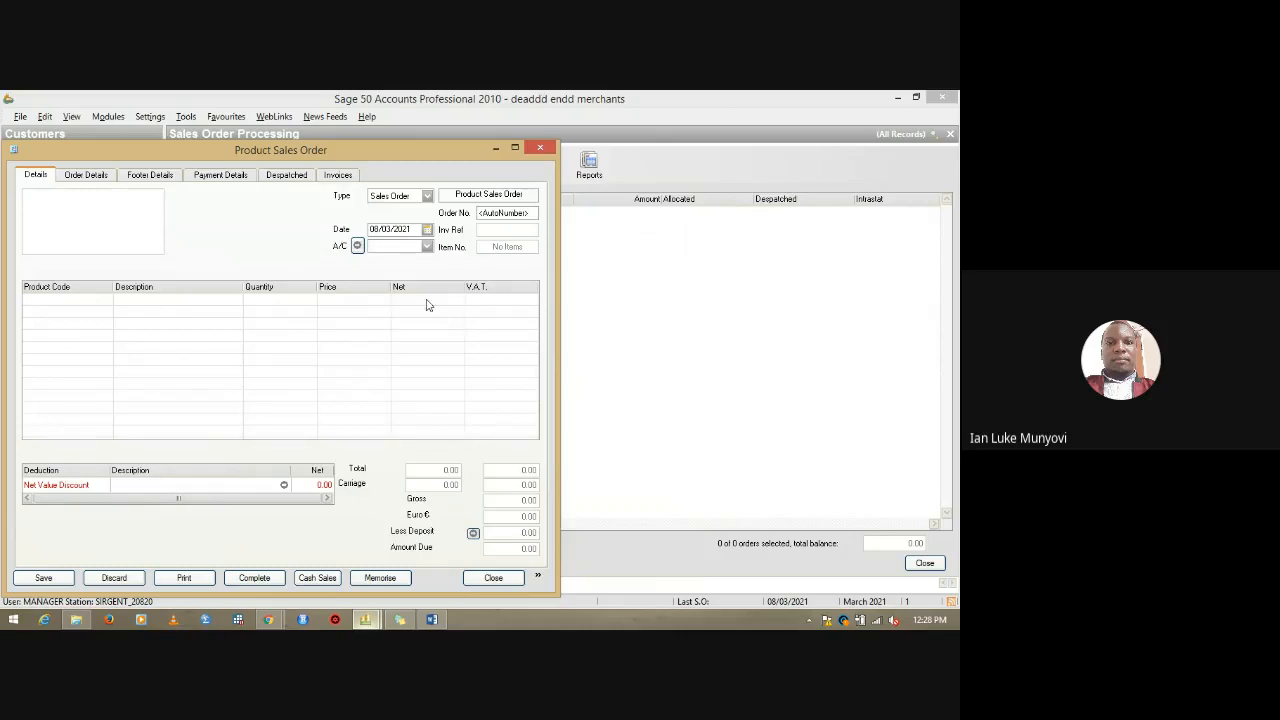
{"action": "left_click", "coordinate": [427, 247]}
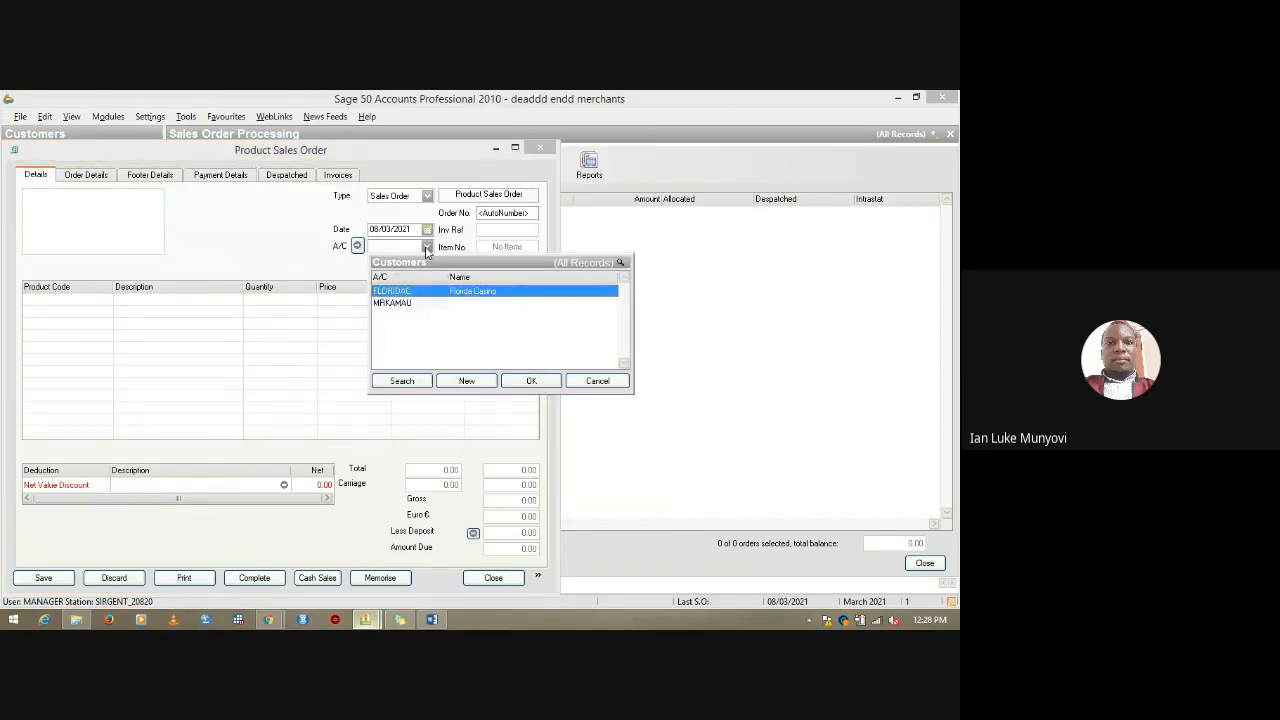
{"action": "left_click", "coordinate": [466, 381]}
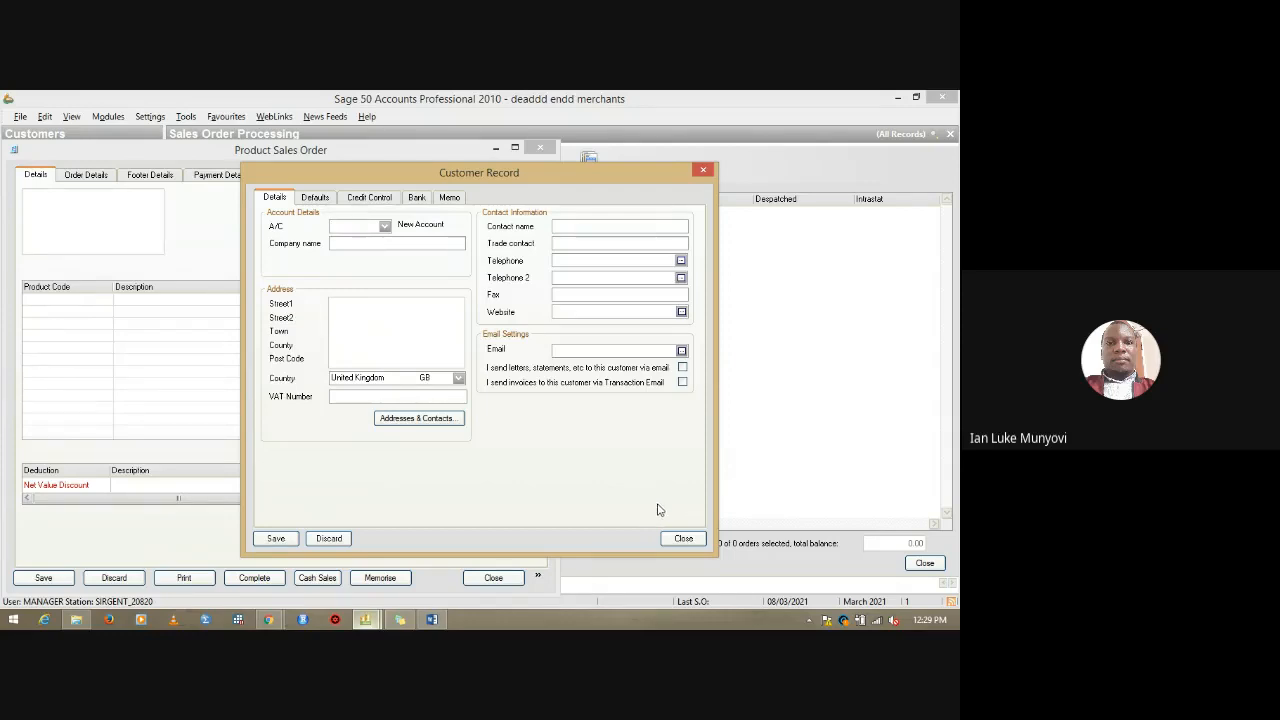
{"action": "left_click", "coordinate": [680, 540]}
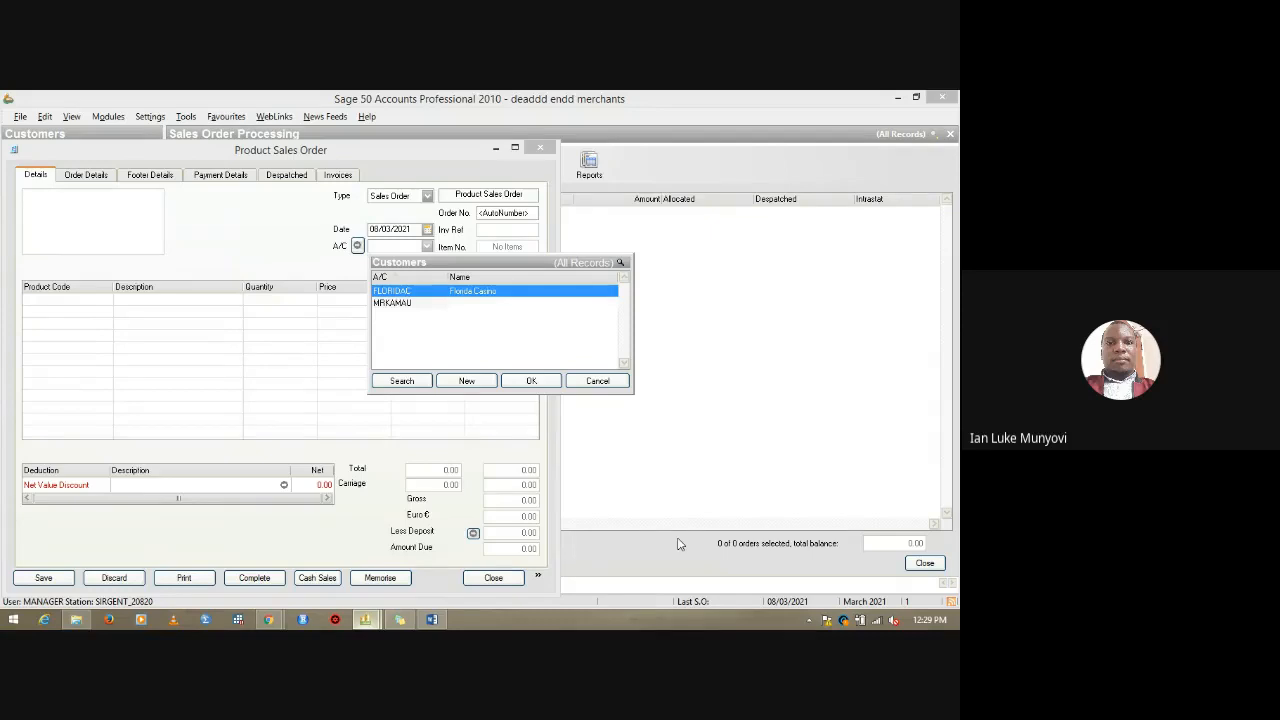
Choose the newly created customer account for the sales order, dismiss the account terms warning and fill in the order number.
{"action": "left_click", "coordinate": [413, 303]}
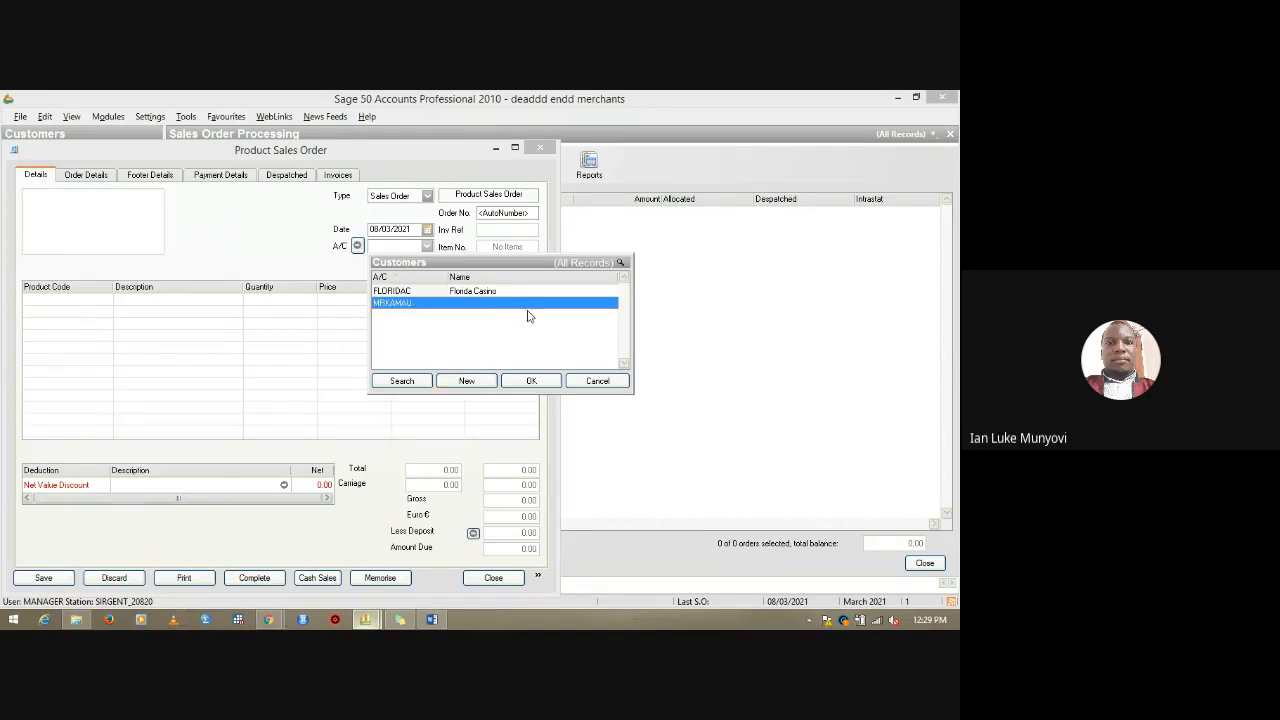
{"action": "double_click", "coordinate": [453, 303]}
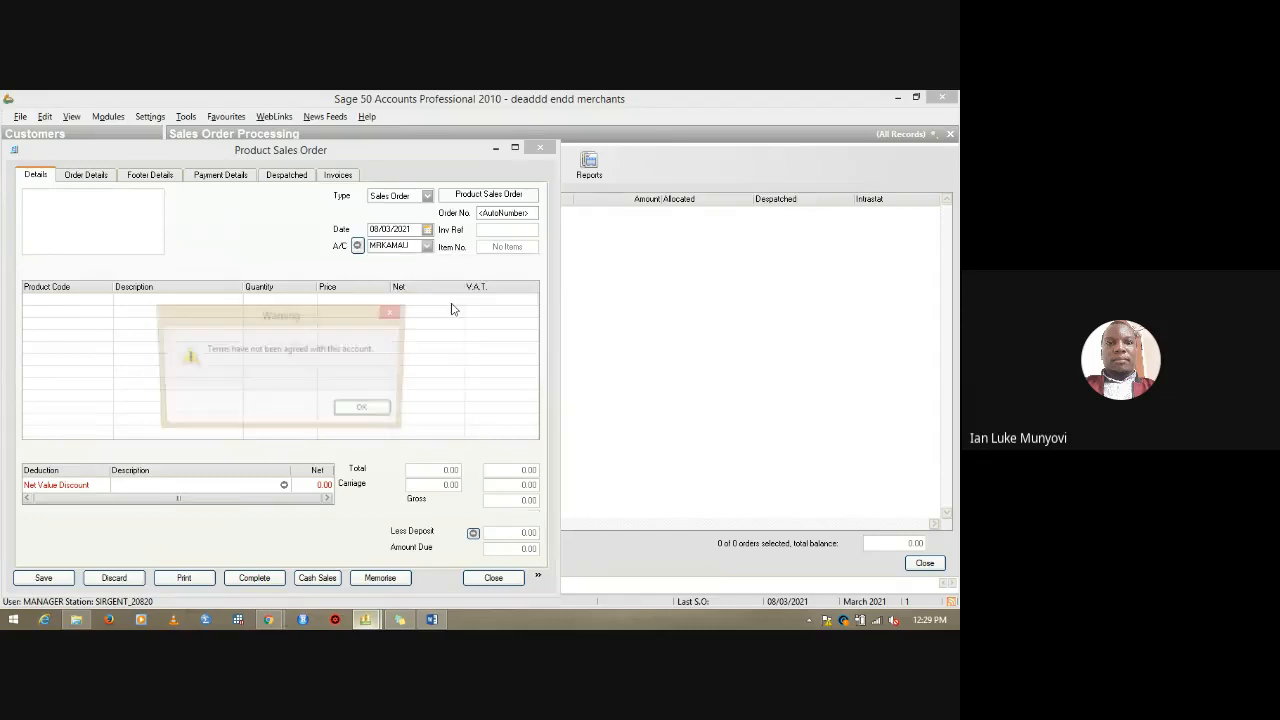
{"action": "left_click", "coordinate": [394, 313]}
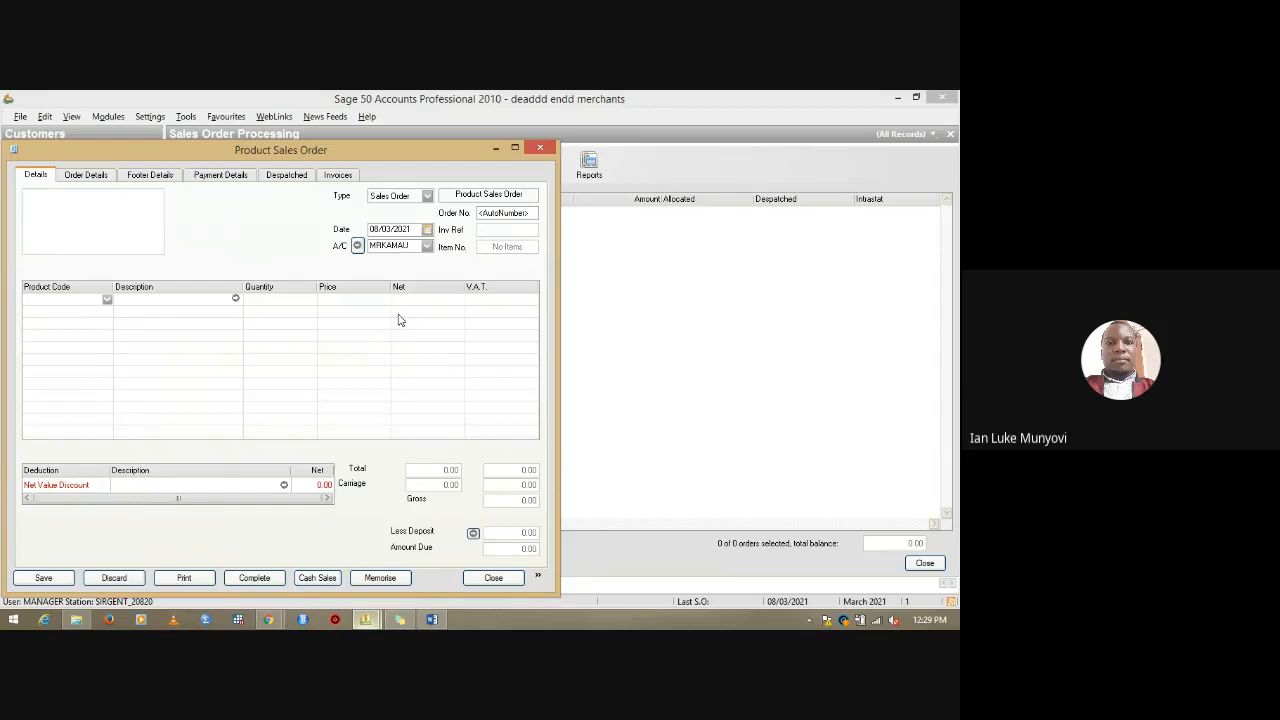
{"action": "left_click", "coordinate": [503, 214]}
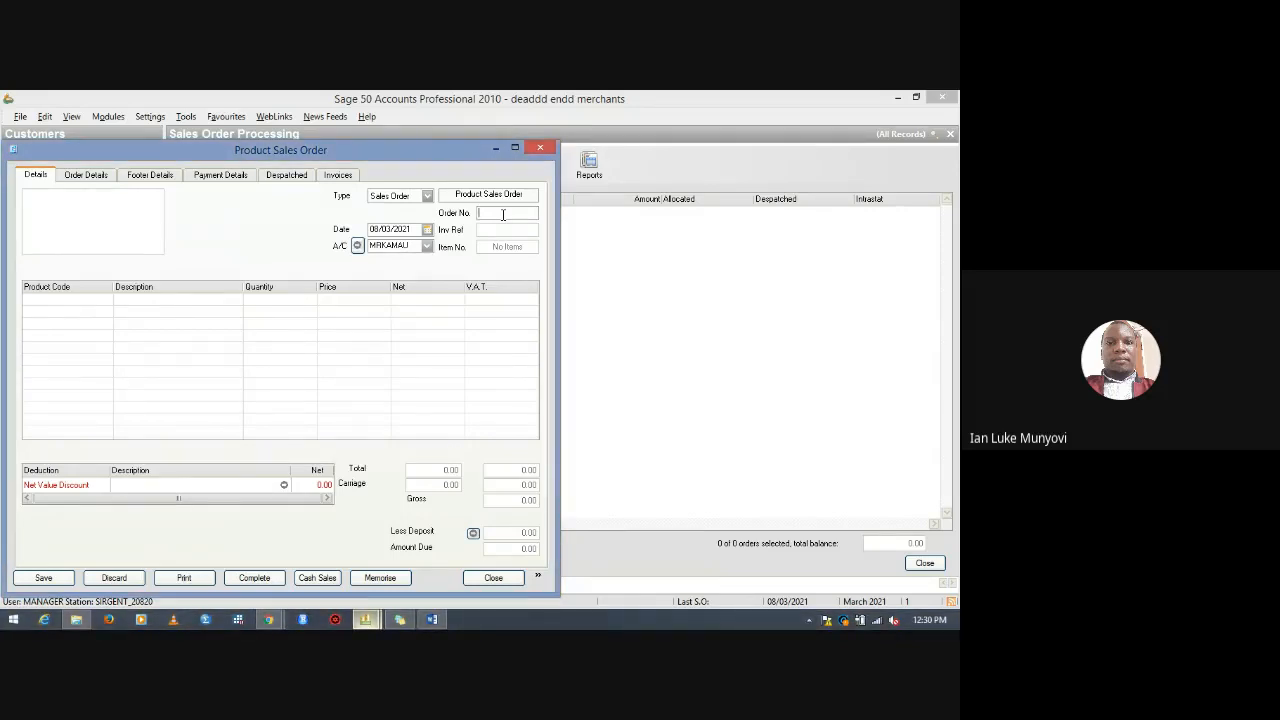
{"action": "type", "text": "0001"}
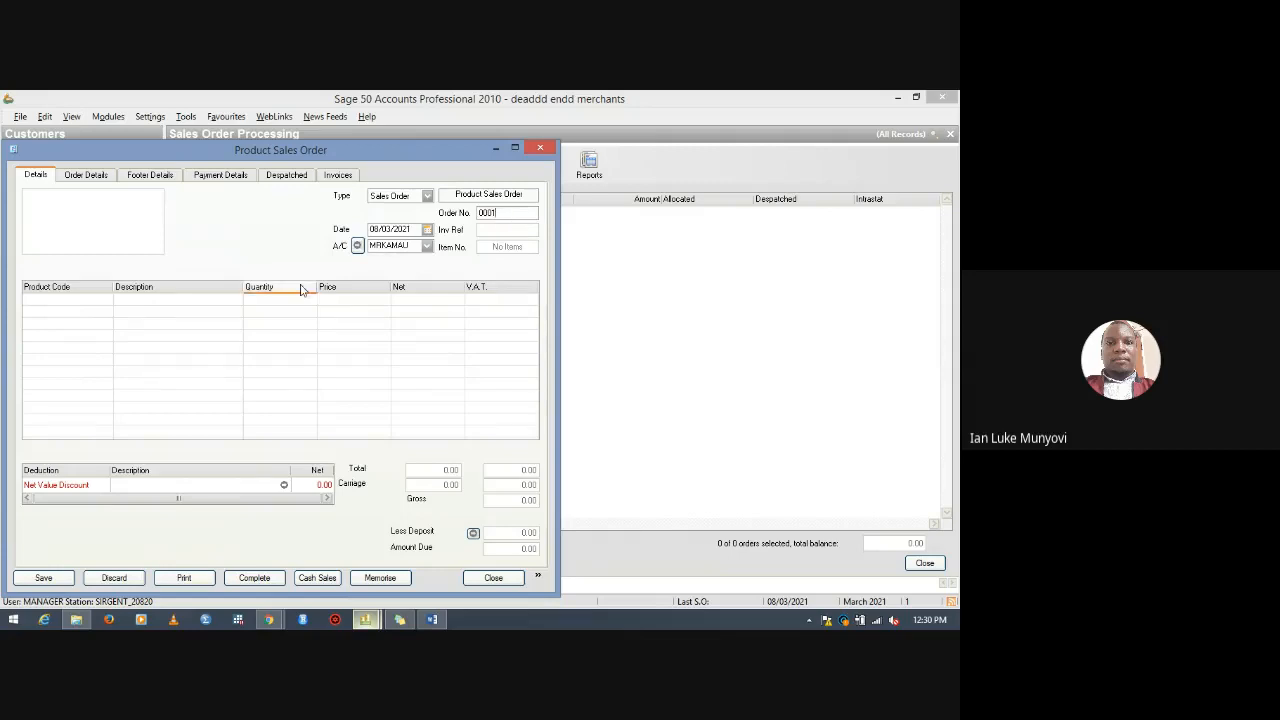
Add the Borzoi Vodka product to the sales order's first line with a quantity of 5.
{"action": "left_click", "coordinate": [100, 304]}
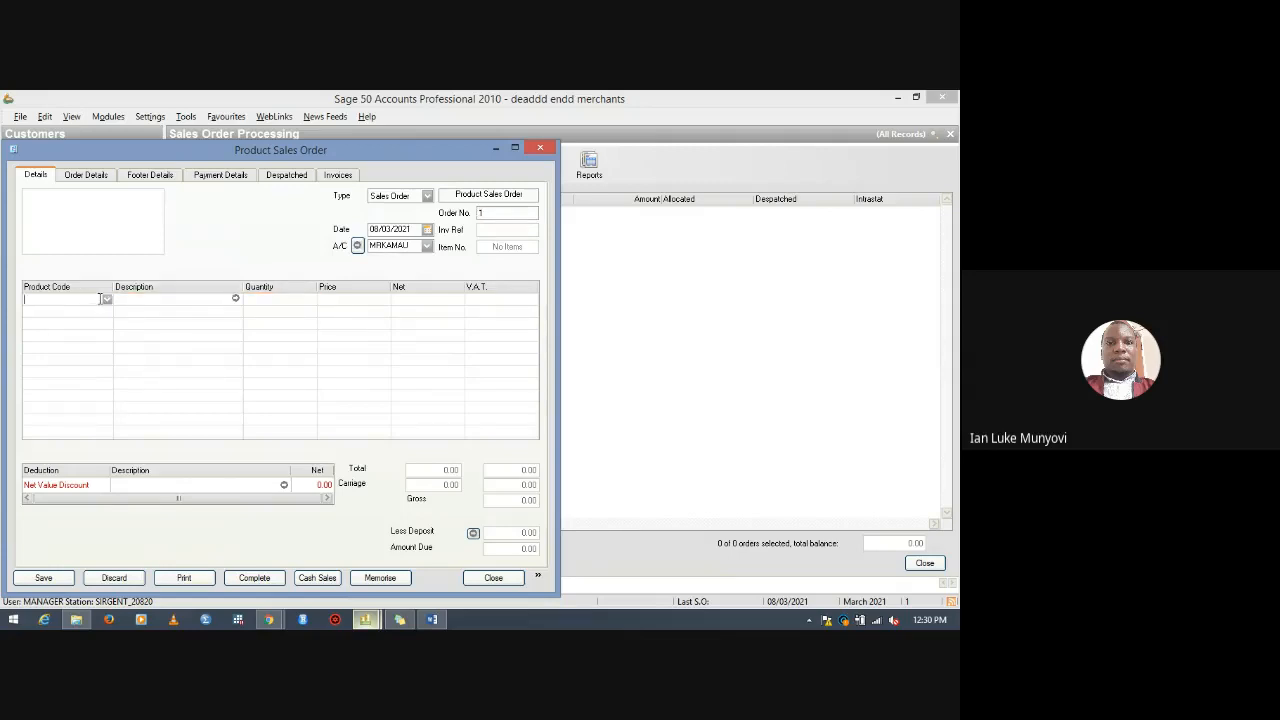
{"action": "left_click", "coordinate": [106, 298]}
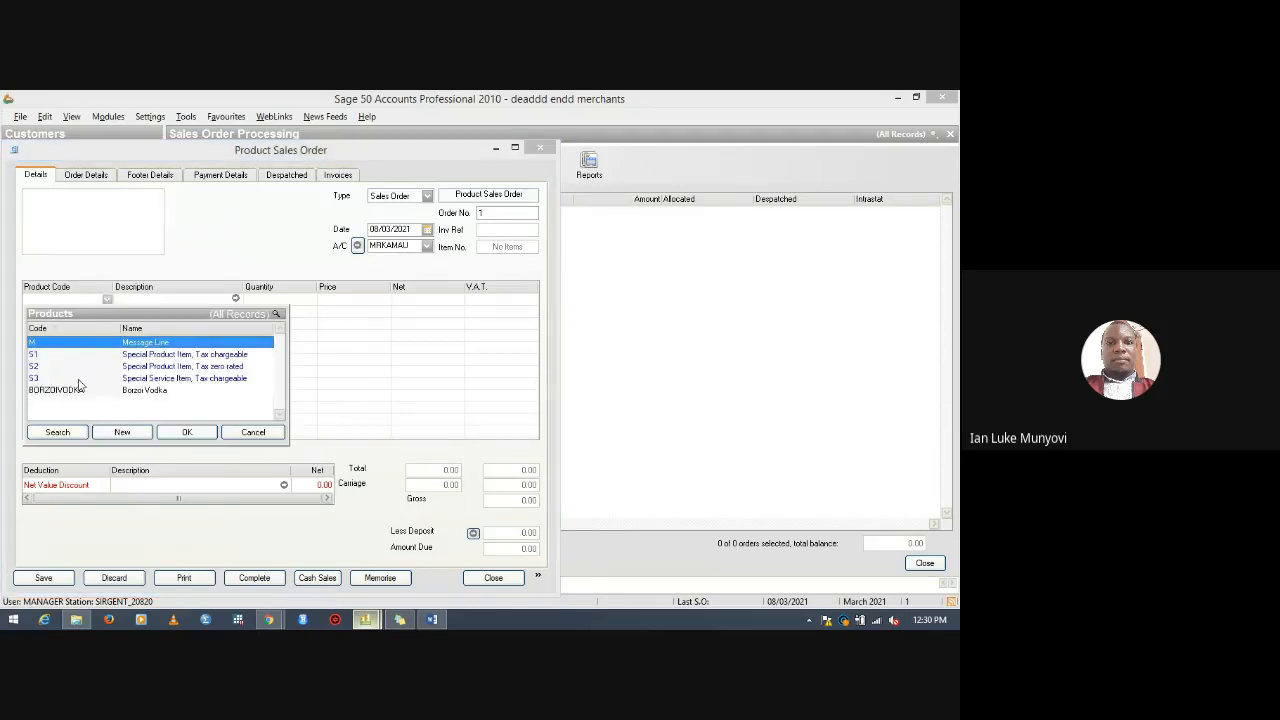
{"action": "left_click", "coordinate": [70, 392]}
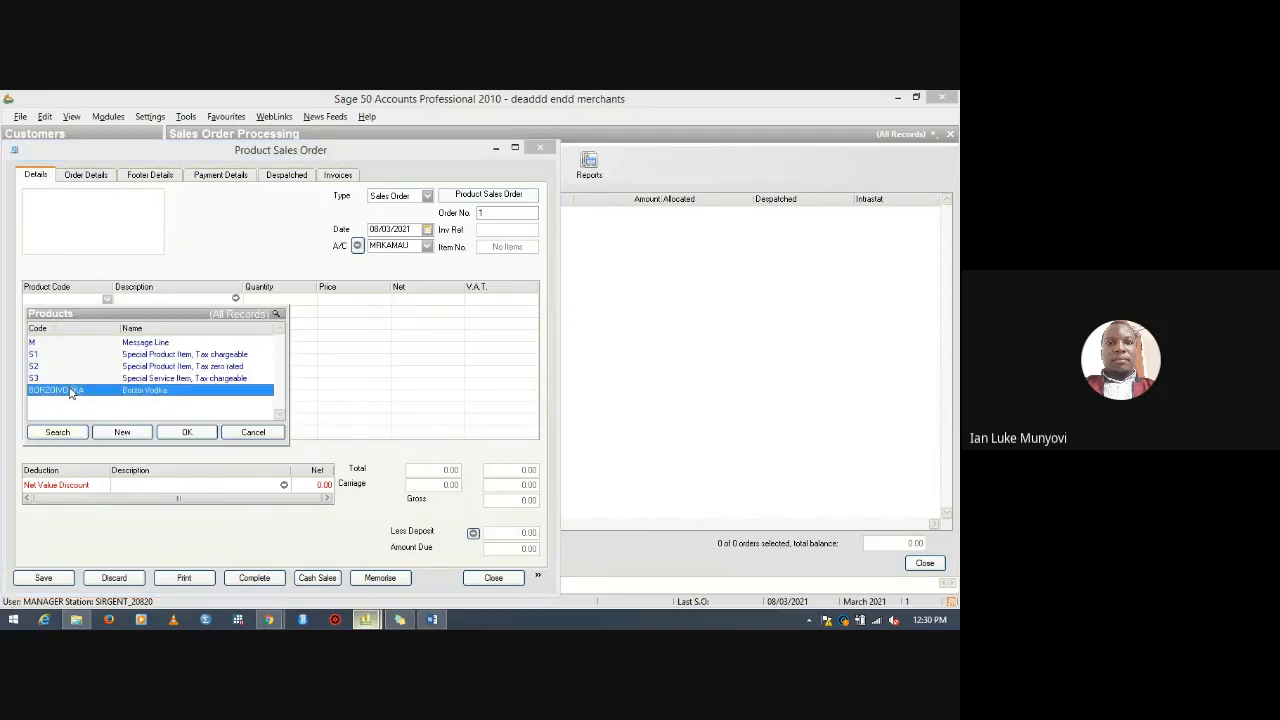
{"action": "left_click", "coordinate": [183, 430]}
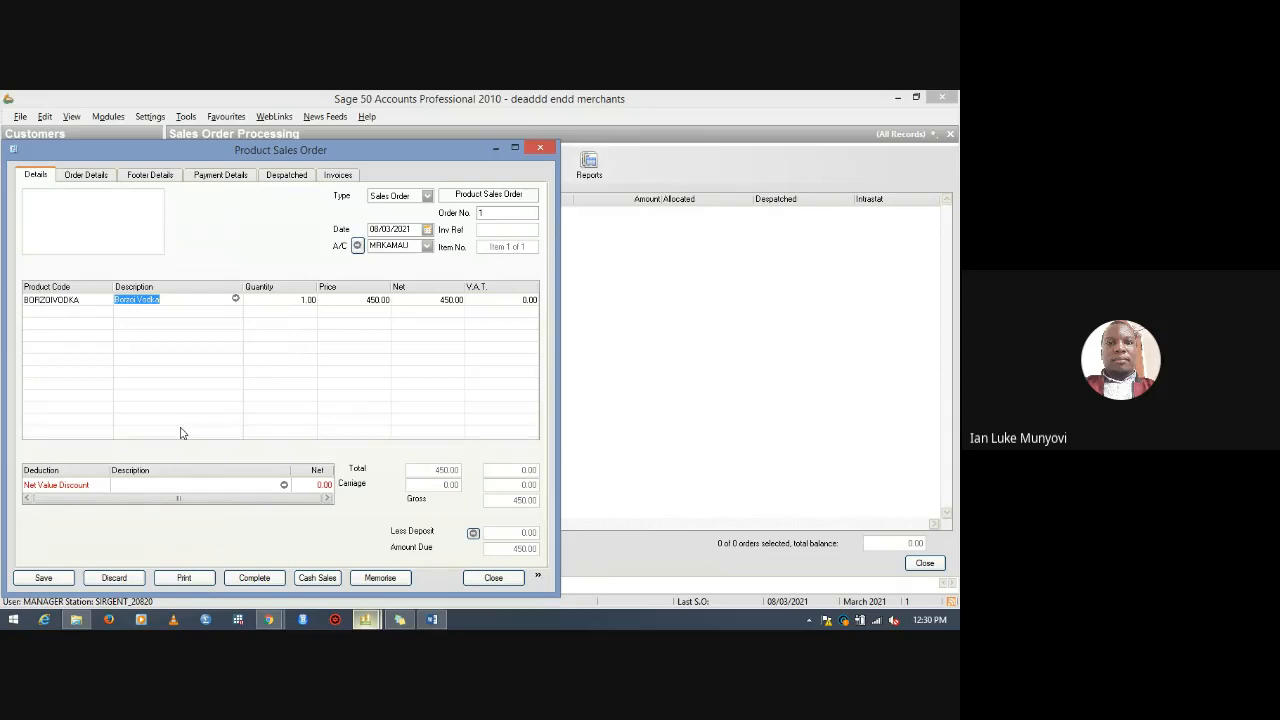
{"action": "left_click", "coordinate": [288, 297]}
{"action": "type", "text": "5"}
{"action": "left_click", "coordinate": [323, 316]}
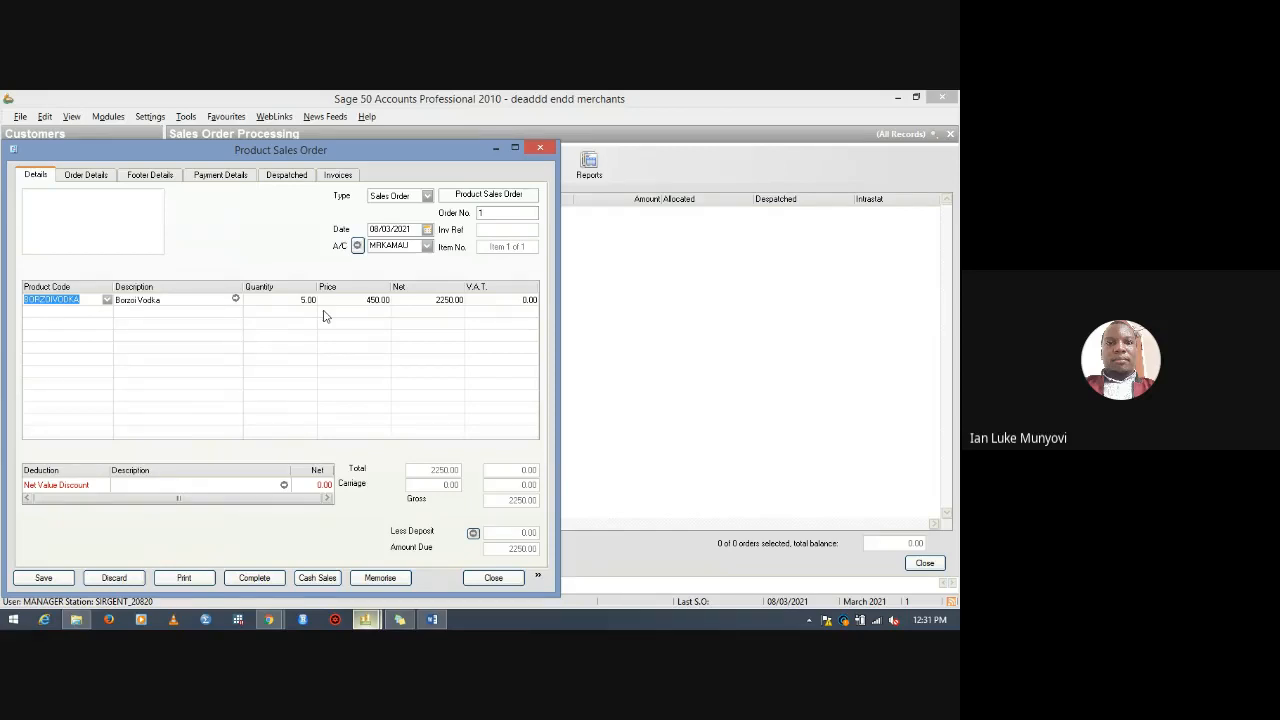
Complete the sales order in full with invoice details, stock update and despatch recorded, postponing the printing of the Goods Despatched Note.
{"action": "left_click", "coordinate": [254, 578]}
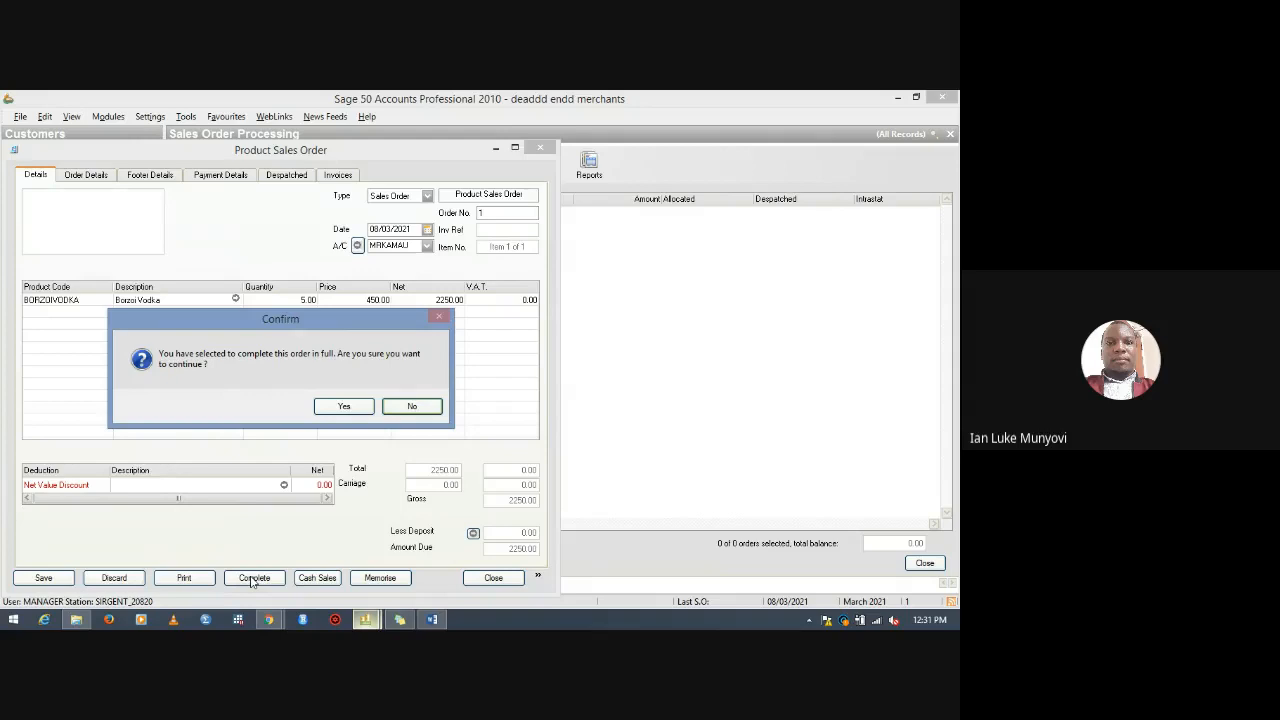
{"action": "left_click", "coordinate": [345, 408]}
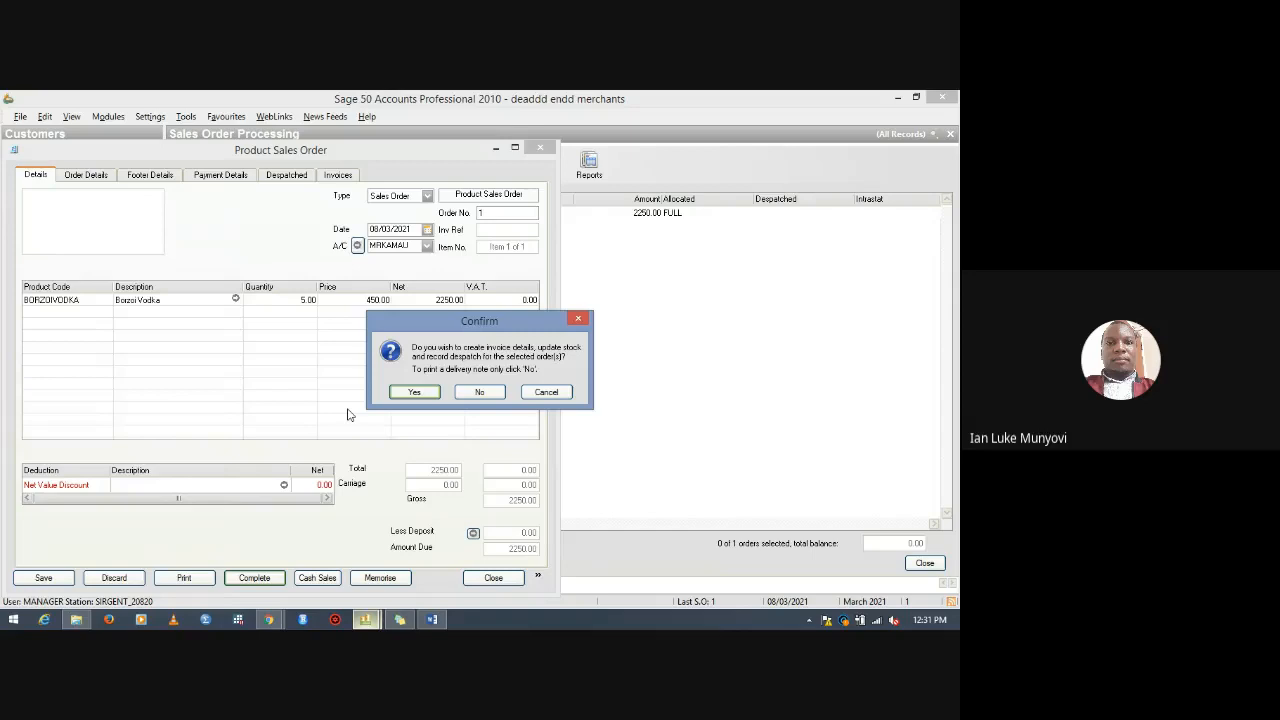
{"action": "left_click", "coordinate": [408, 396]}
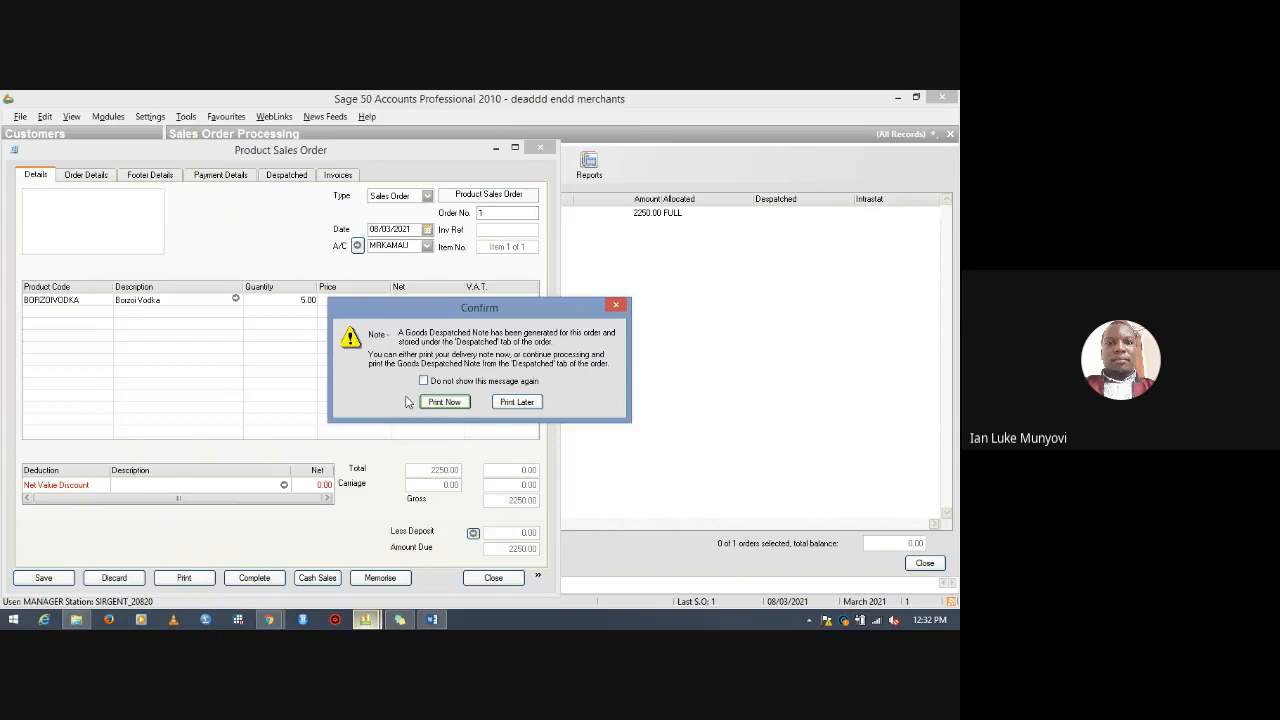
{"action": "left_click", "coordinate": [514, 408]}
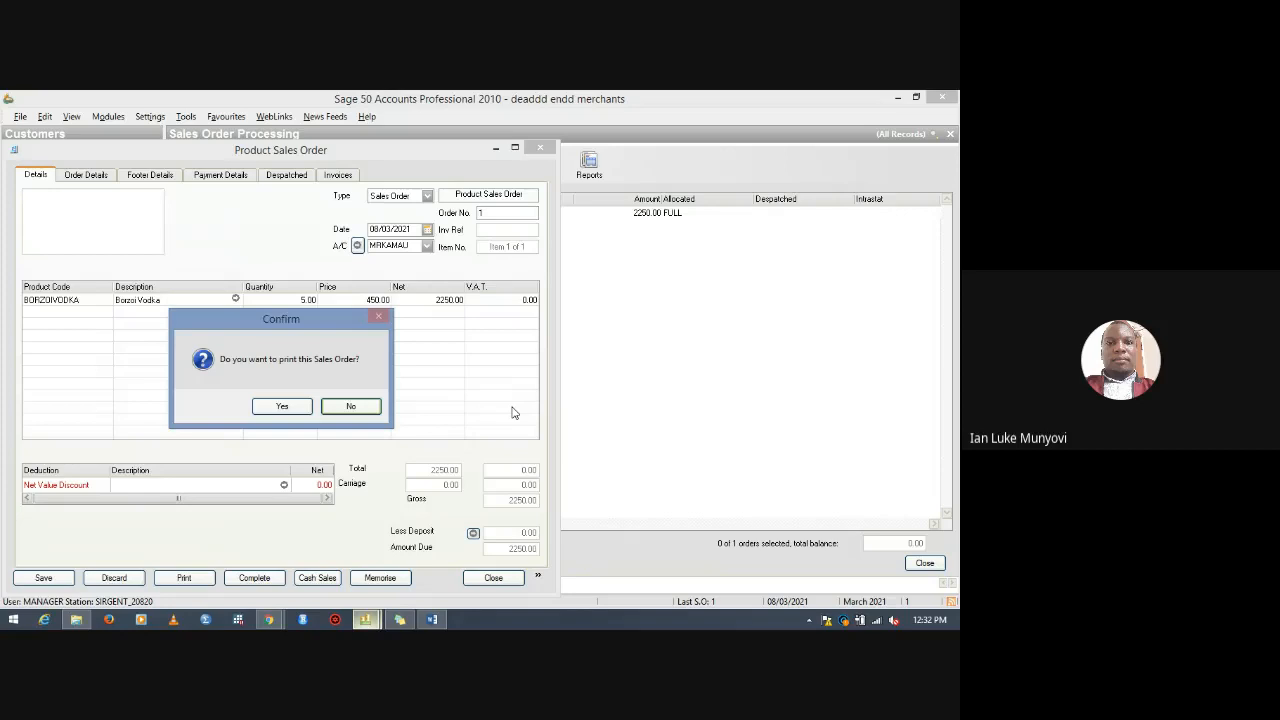
Open the sales order print layouts, return from Word to Sage 50 Accounts, and close the Report Browser and Product Sales Order windows.
{"action": "left_click", "coordinate": [296, 408]}
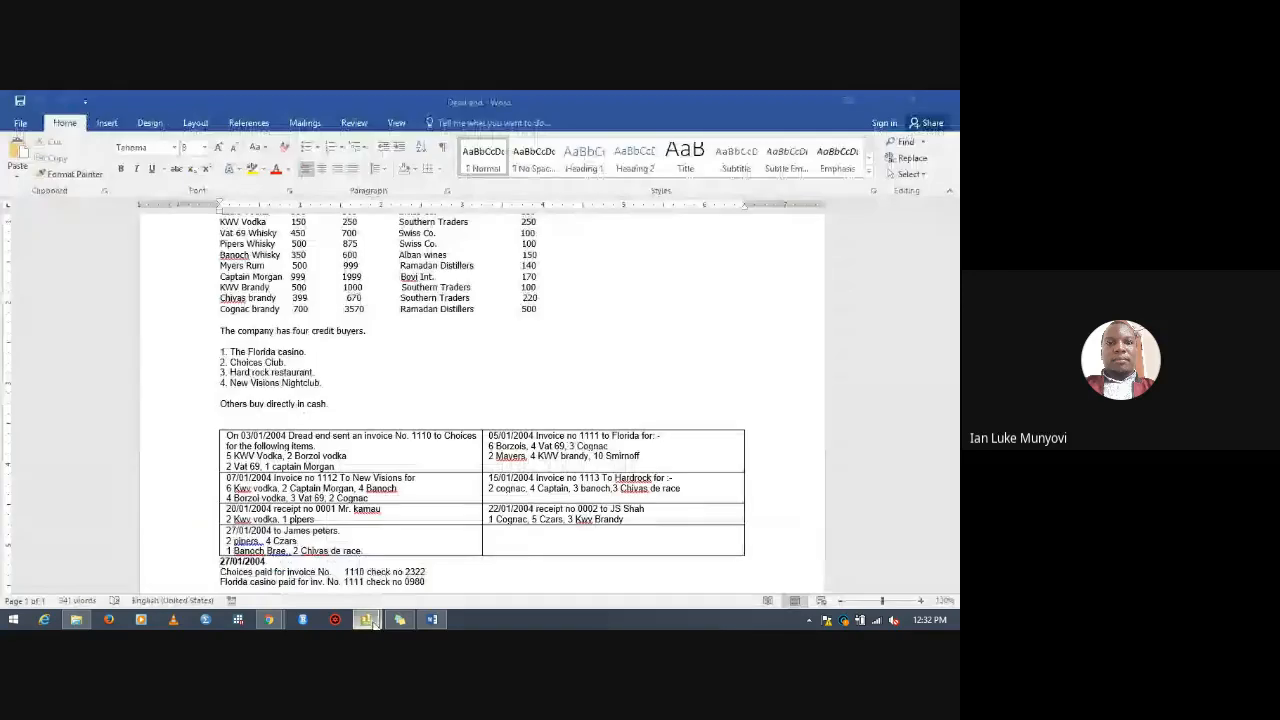
{"action": "mouse_move", "coordinate": [374, 624]}
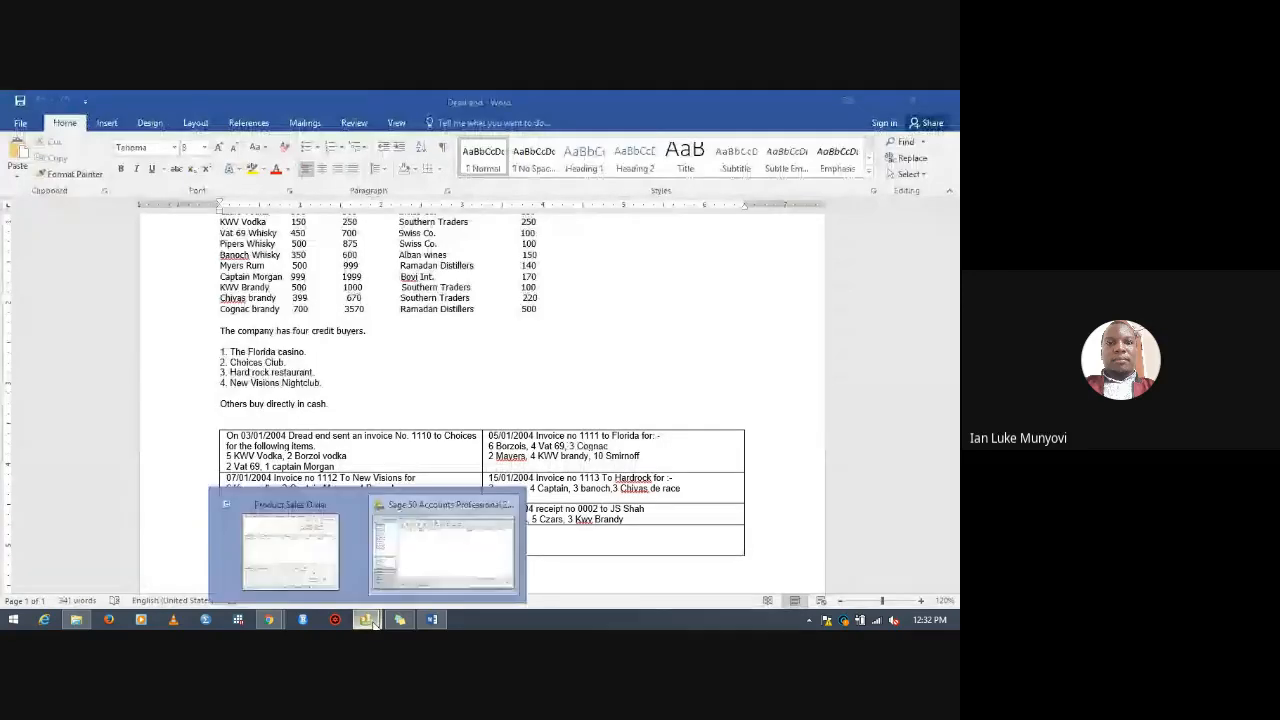
{"action": "left_click", "coordinate": [406, 540]}
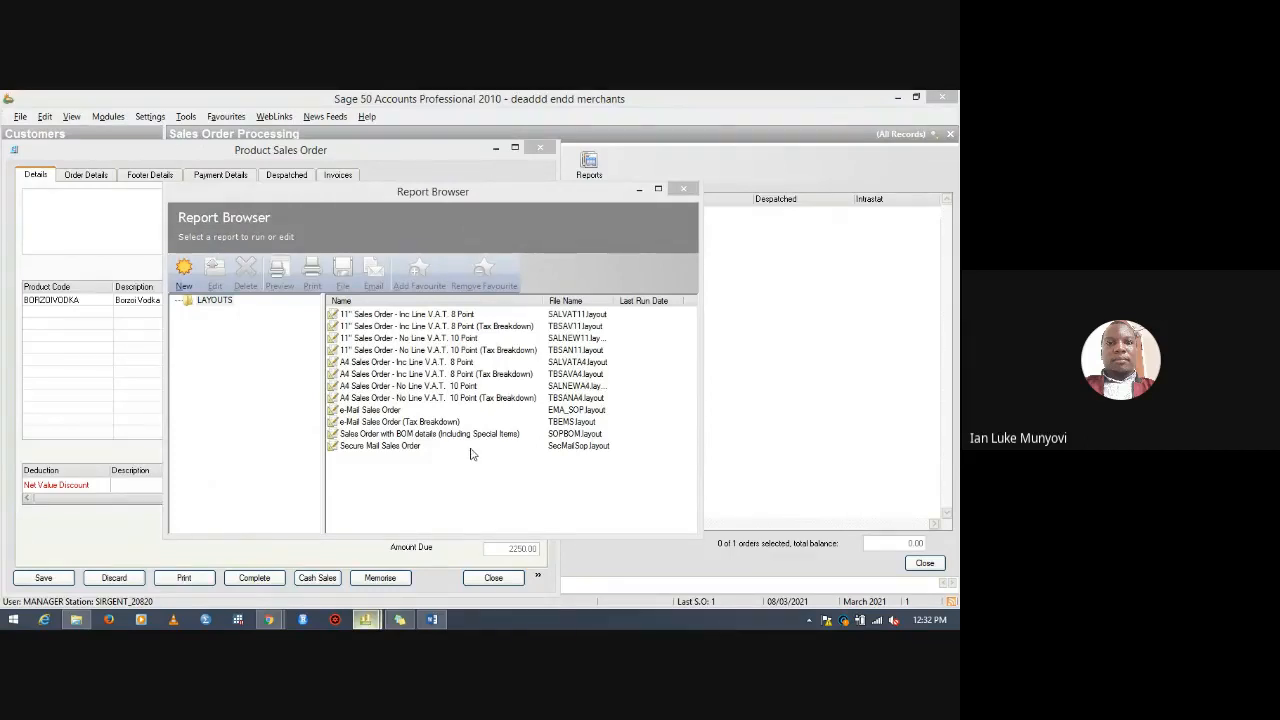
{"action": "left_click", "coordinate": [681, 188]}
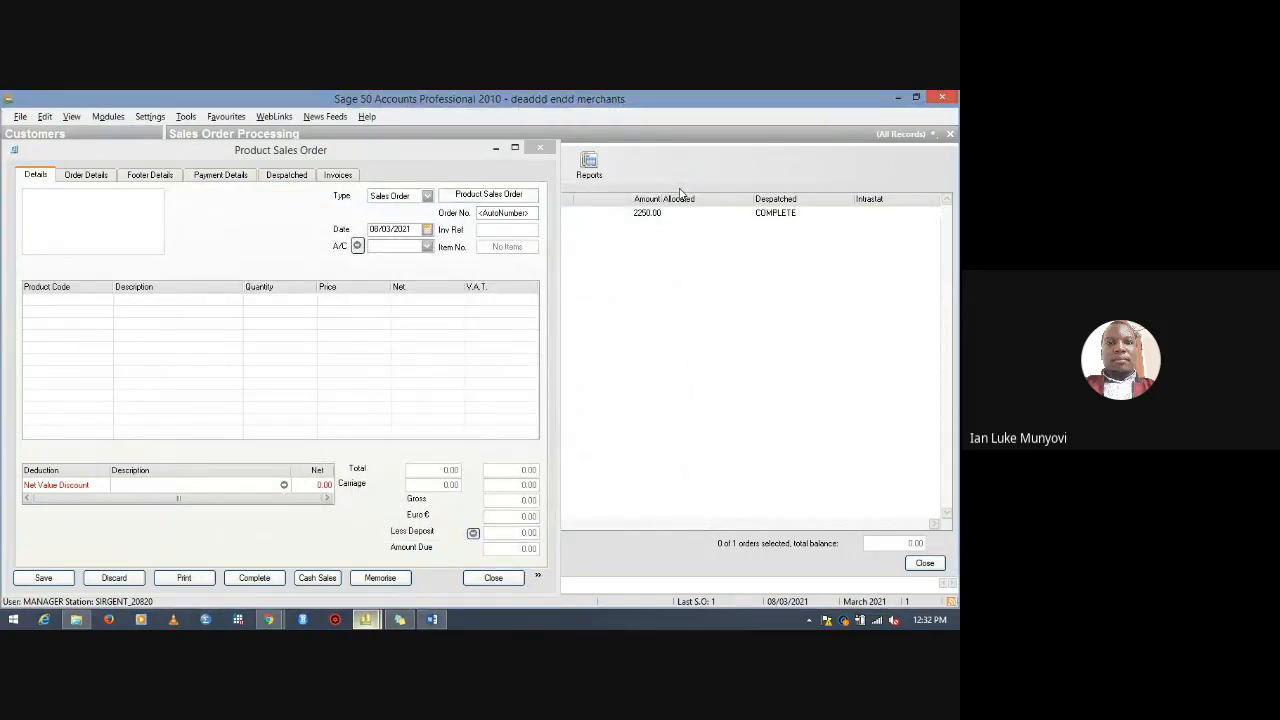
{"action": "left_click", "coordinate": [541, 149]}
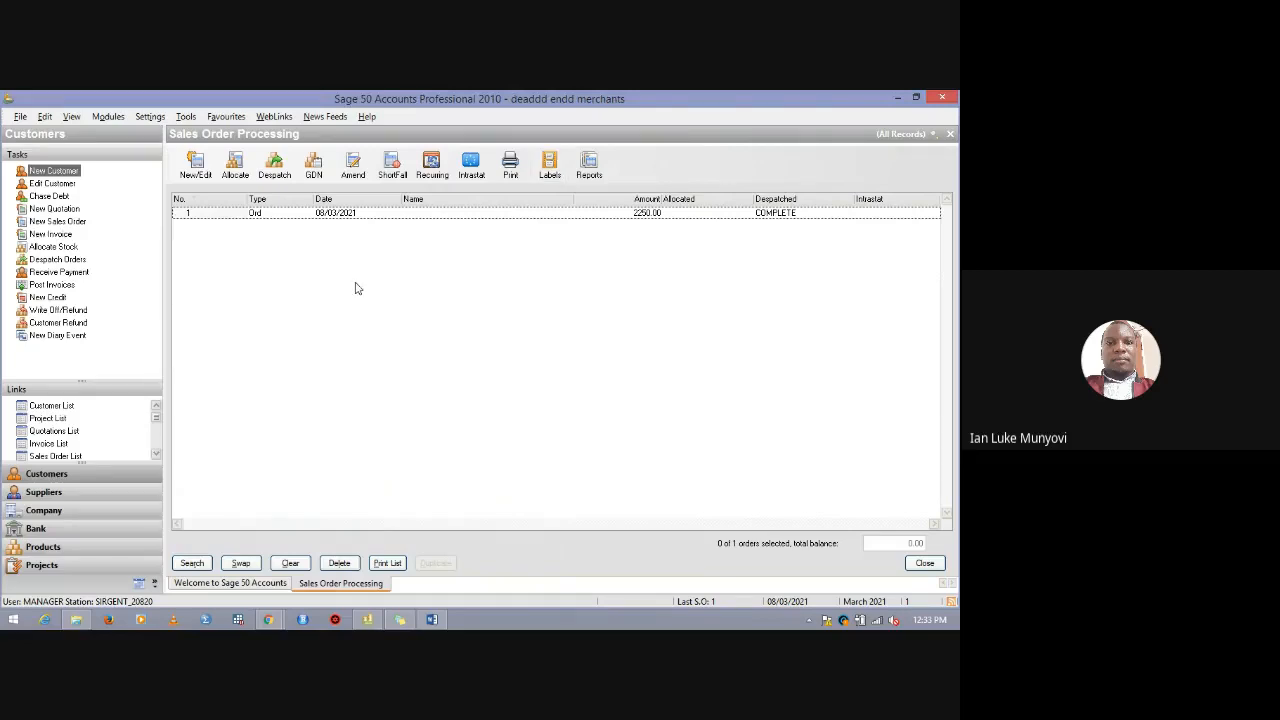
Select the completed sales order, then switch to the Word document and examine its customer payments, expenses and list of required reports.
{"action": "left_click", "coordinate": [286, 215]}
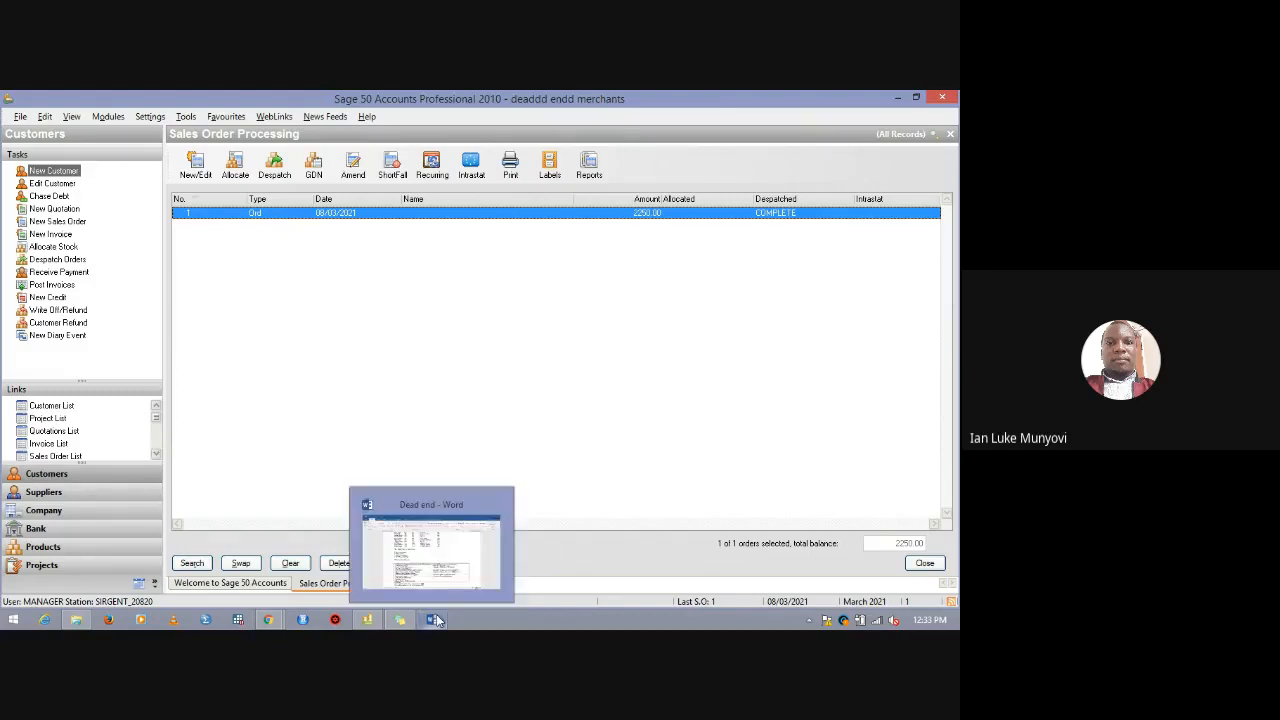
{"action": "mouse_move", "coordinate": [437, 620]}
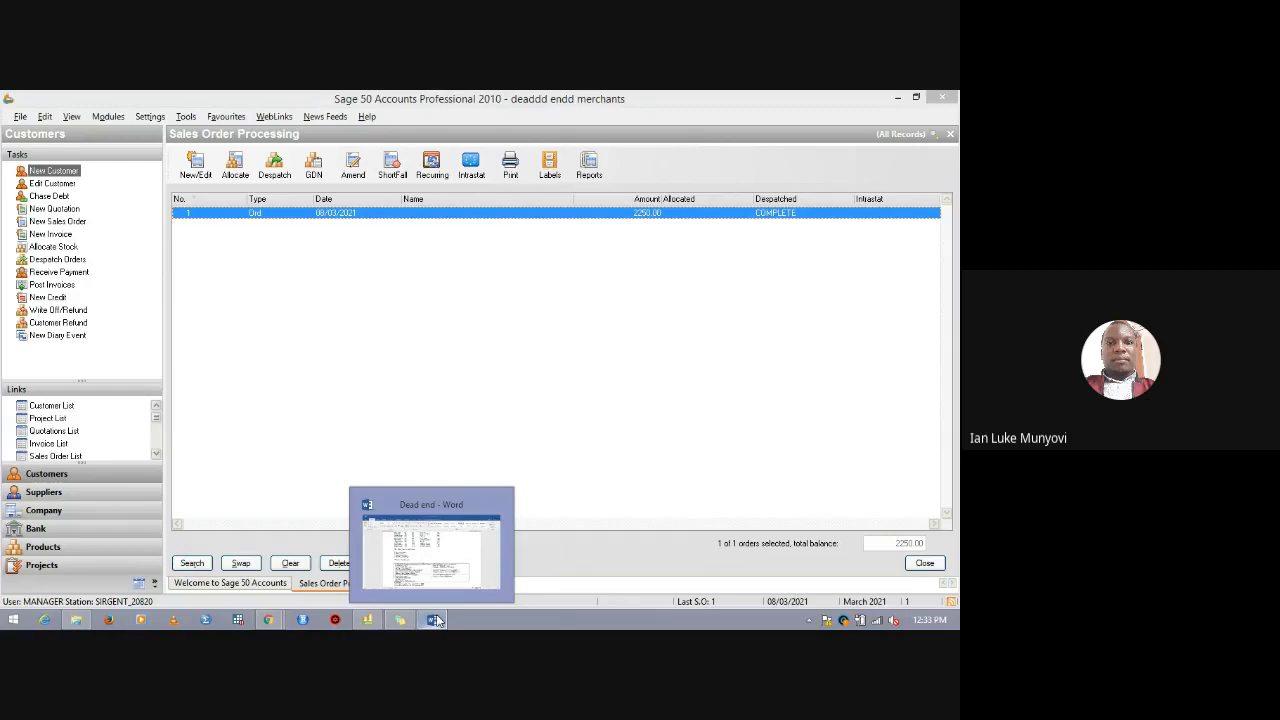
{"action": "left_click", "coordinate": [437, 620]}
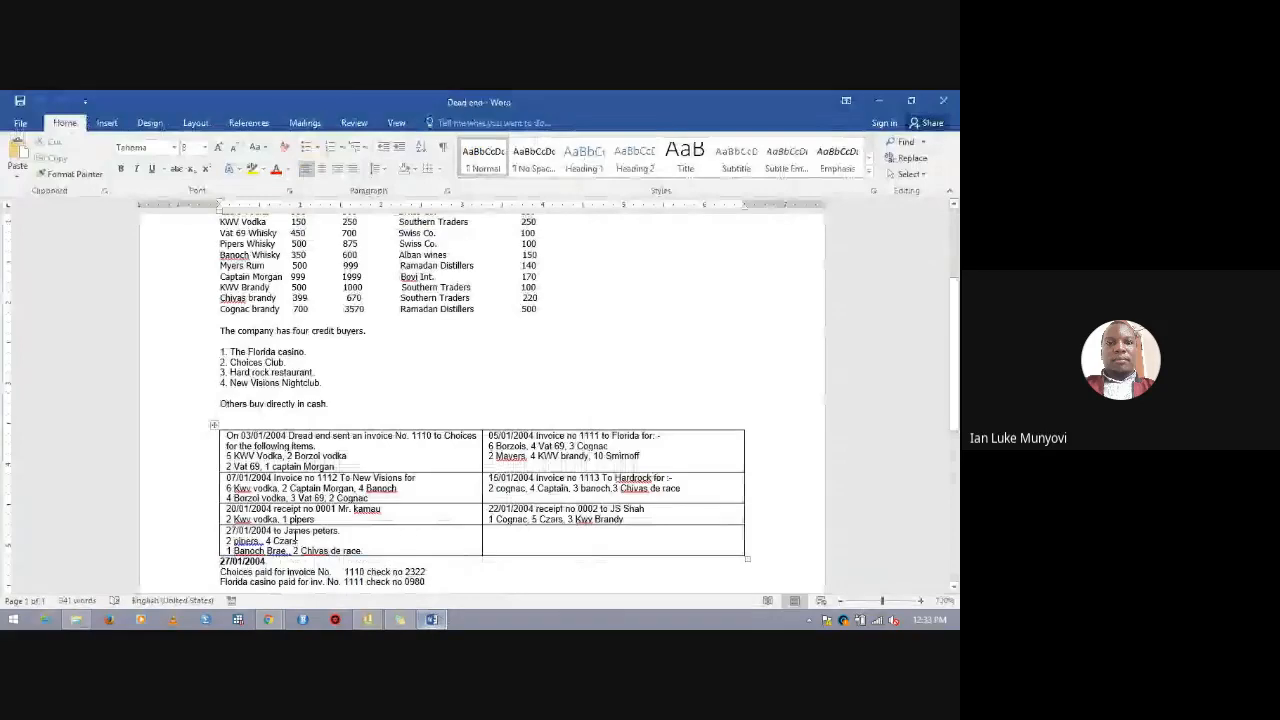
{"action": "left_click", "coordinate": [271, 531]}
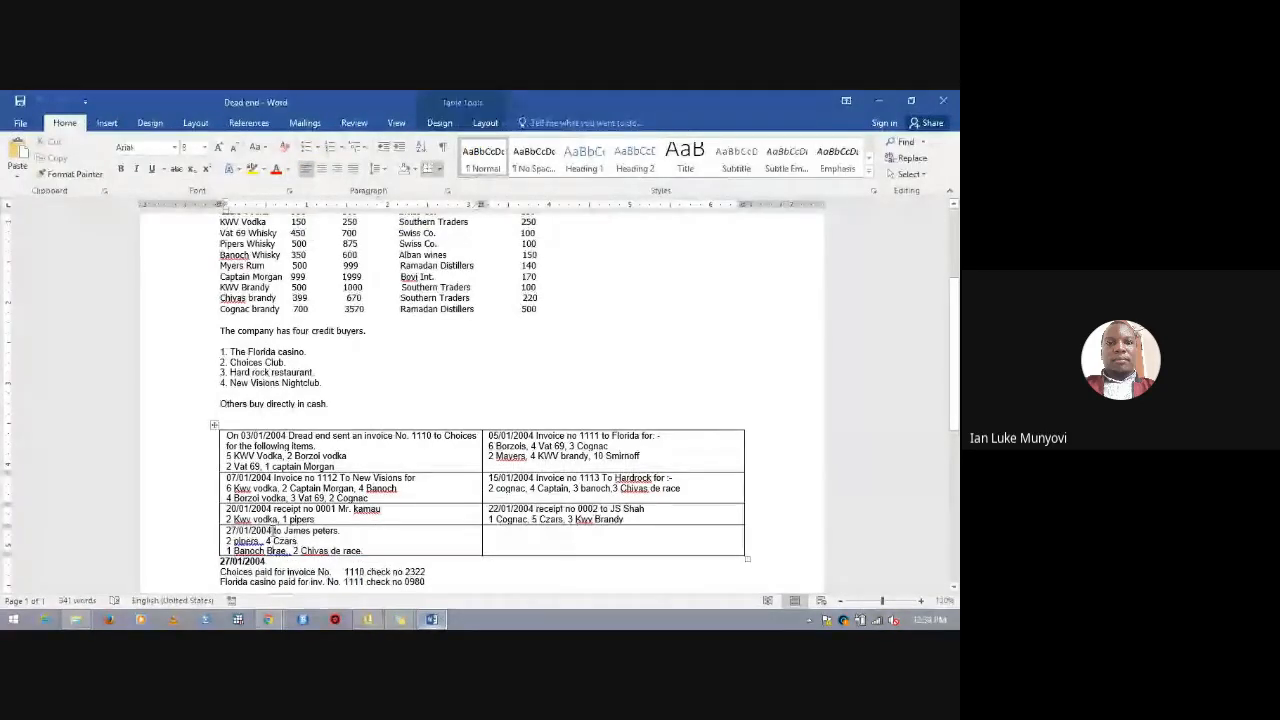
{"action": "key", "text": "Down"}
{"action": "key", "text": "Down"}
{"action": "key", "text": "Down"}
{"action": "key", "text": "Down"}
{"action": "key", "text": "Down"}
{"action": "key", "text": "Down"}
{"action": "key", "text": "Down"}
{"action": "key", "text": "Down"}
{"action": "key", "text": "Down"}
{"action": "key", "text": "Down"}
{"action": "key", "text": "Down"}
{"action": "key", "text": "Down"}
{"action": "key", "text": "Down"}
{"action": "key", "text": "Down"}
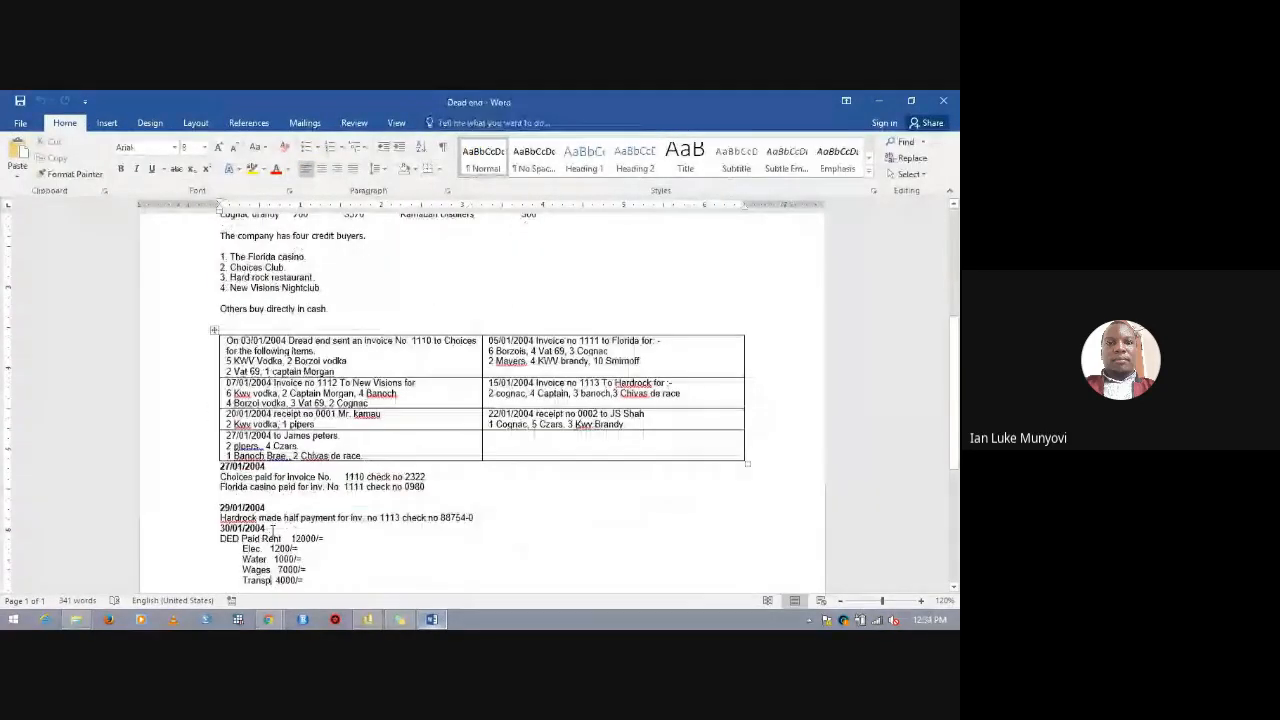
{"action": "key", "text": "Down"}
{"action": "key", "text": "Down"}
{"action": "key", "text": "Down"}
{"action": "key", "text": "Down"}
{"action": "key", "text": "Down"}
{"action": "key", "text": "Down"}
{"action": "key", "text": "Down"}
{"action": "key", "text": "Down"}
{"action": "key", "text": "Down"}
{"action": "key", "text": "Down"}
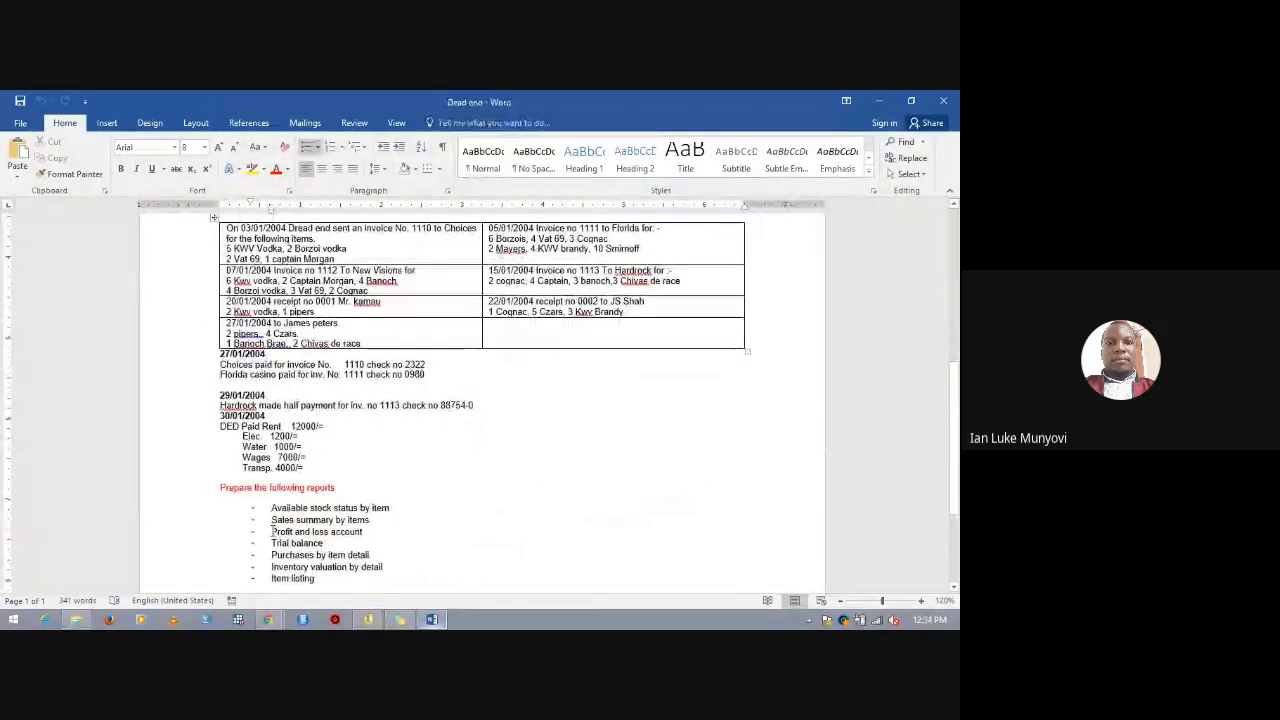
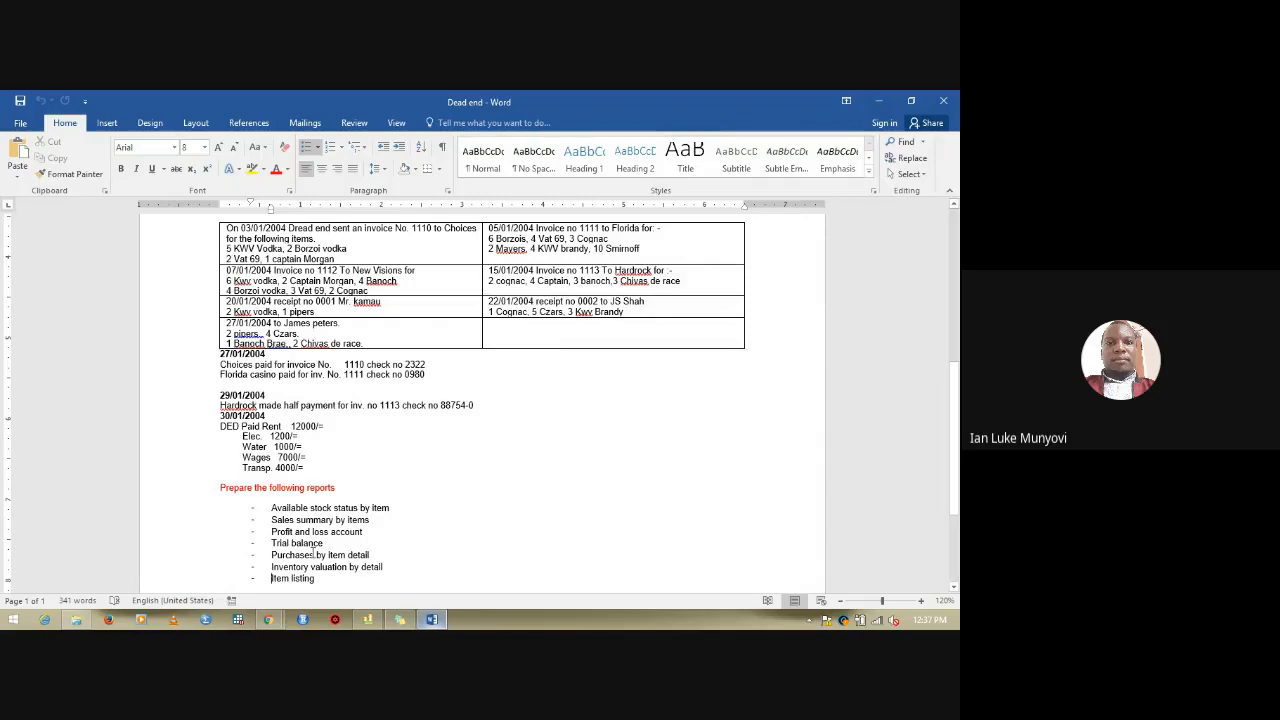
Return to Sage 50 Accounts, start a customer payment receipt, and review the bank accounts and the payments listed in the Word document.
{"action": "left_click", "coordinate": [367, 620]}
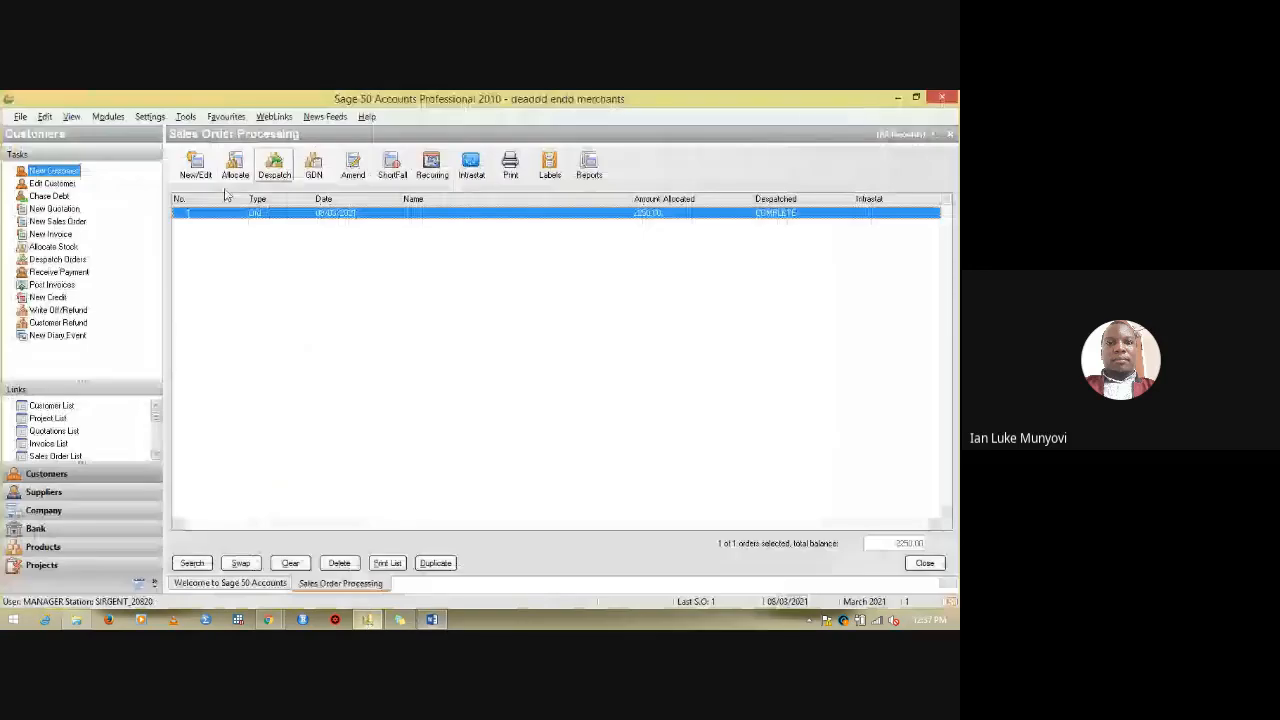
{"action": "left_click", "coordinate": [107, 117]}
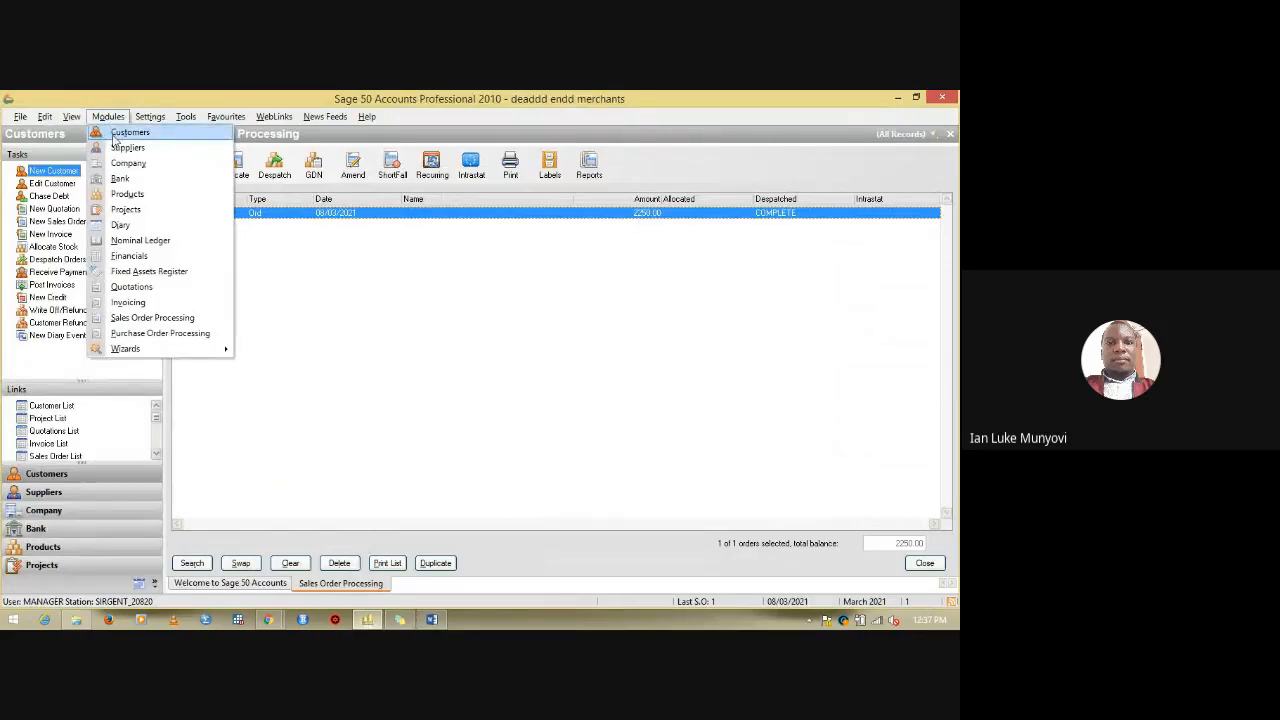
{"action": "left_click", "coordinate": [114, 137]}
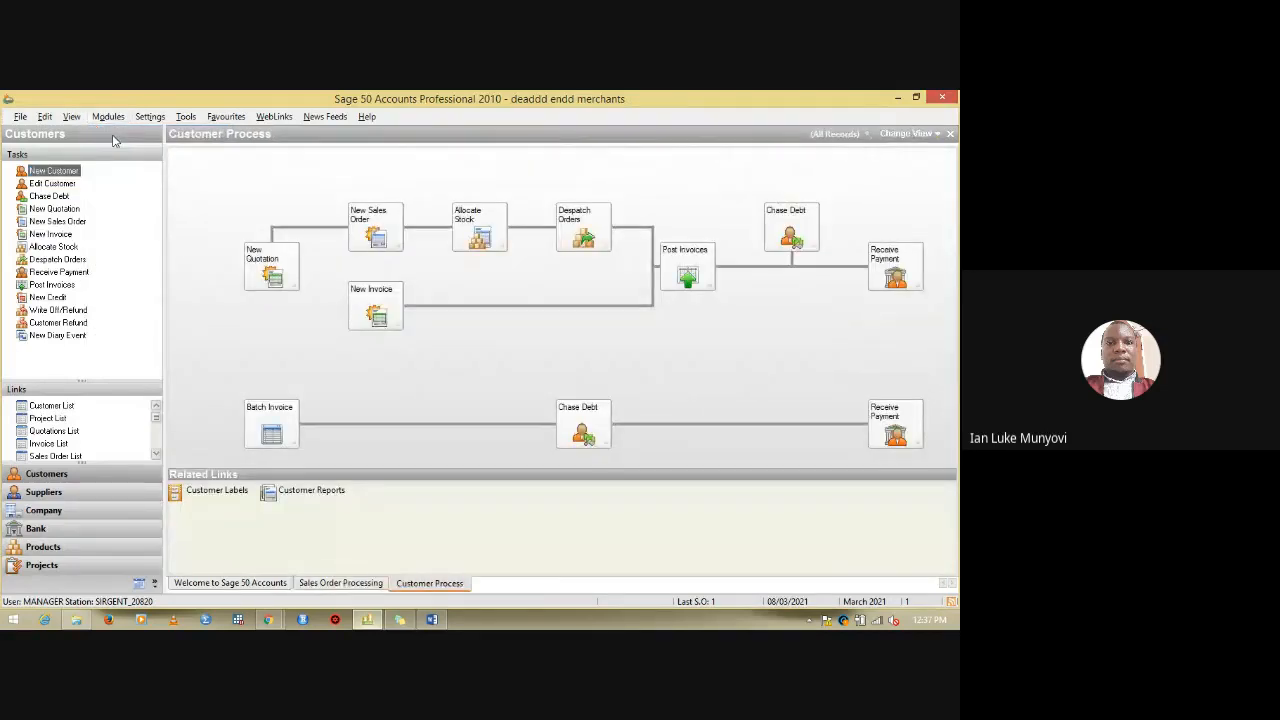
{"action": "left_click", "coordinate": [54, 274]}
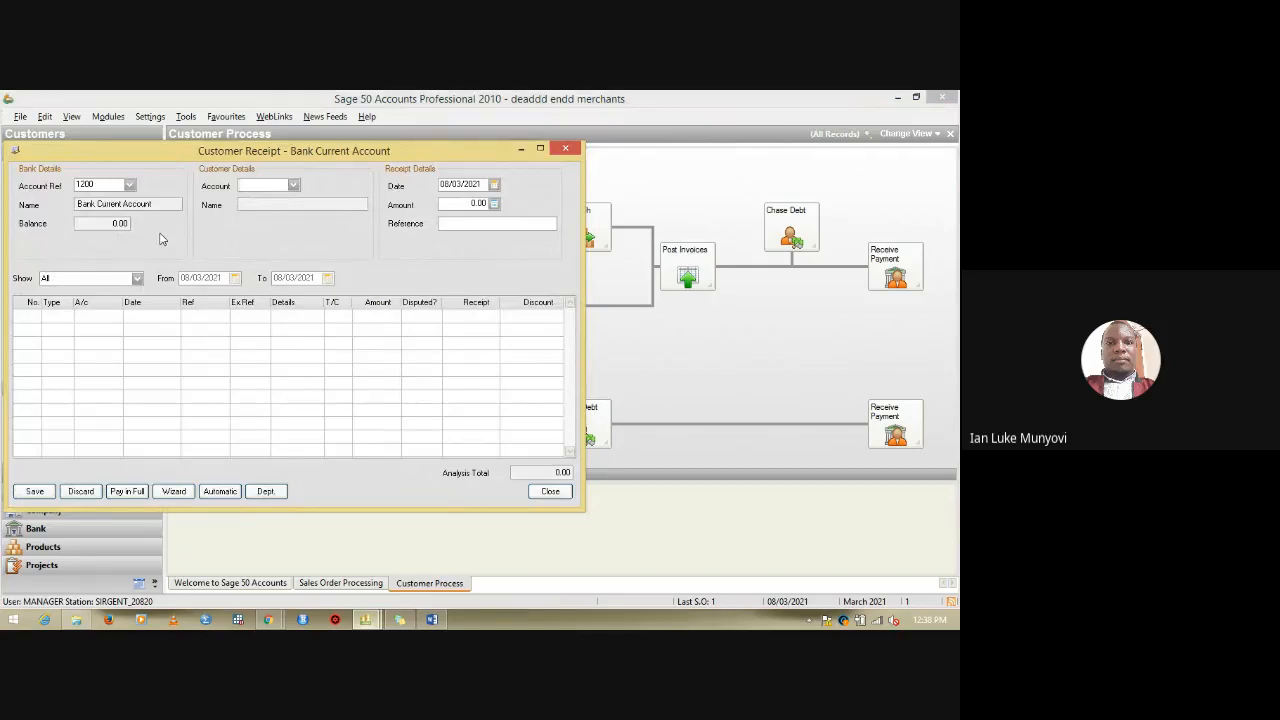
{"action": "left_click", "coordinate": [131, 187]}
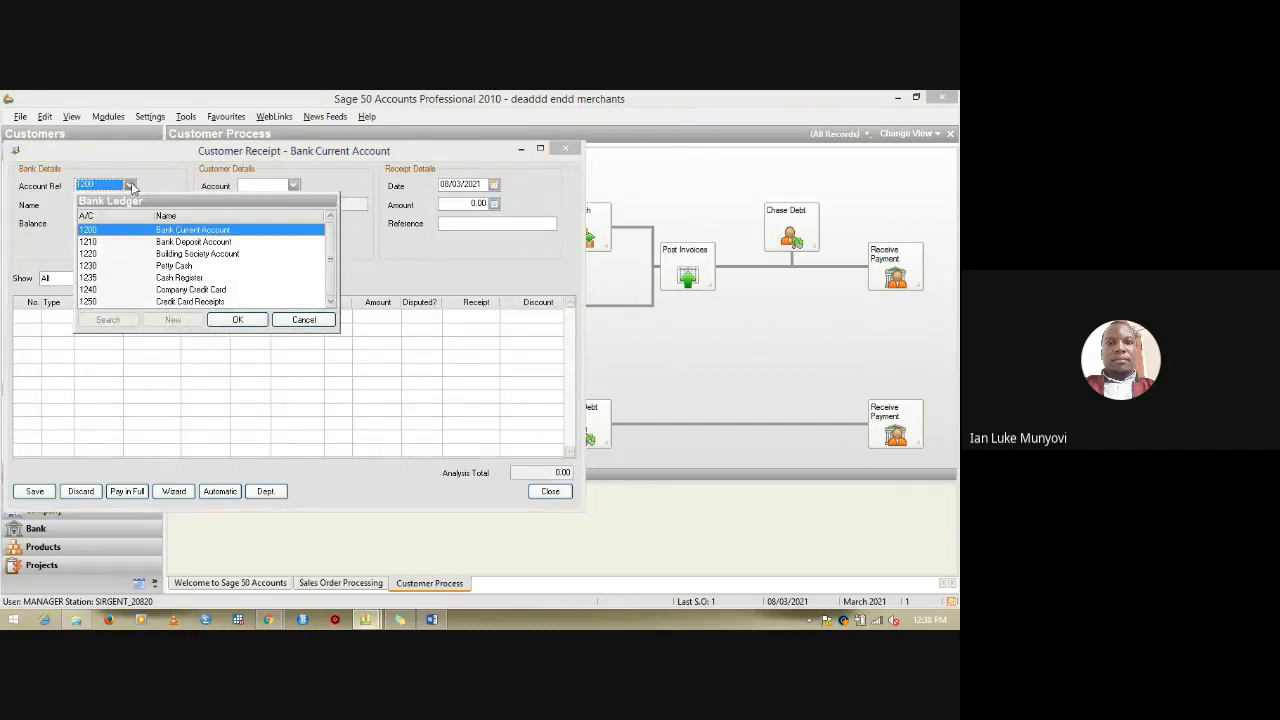
{"action": "left_click", "coordinate": [131, 187]}
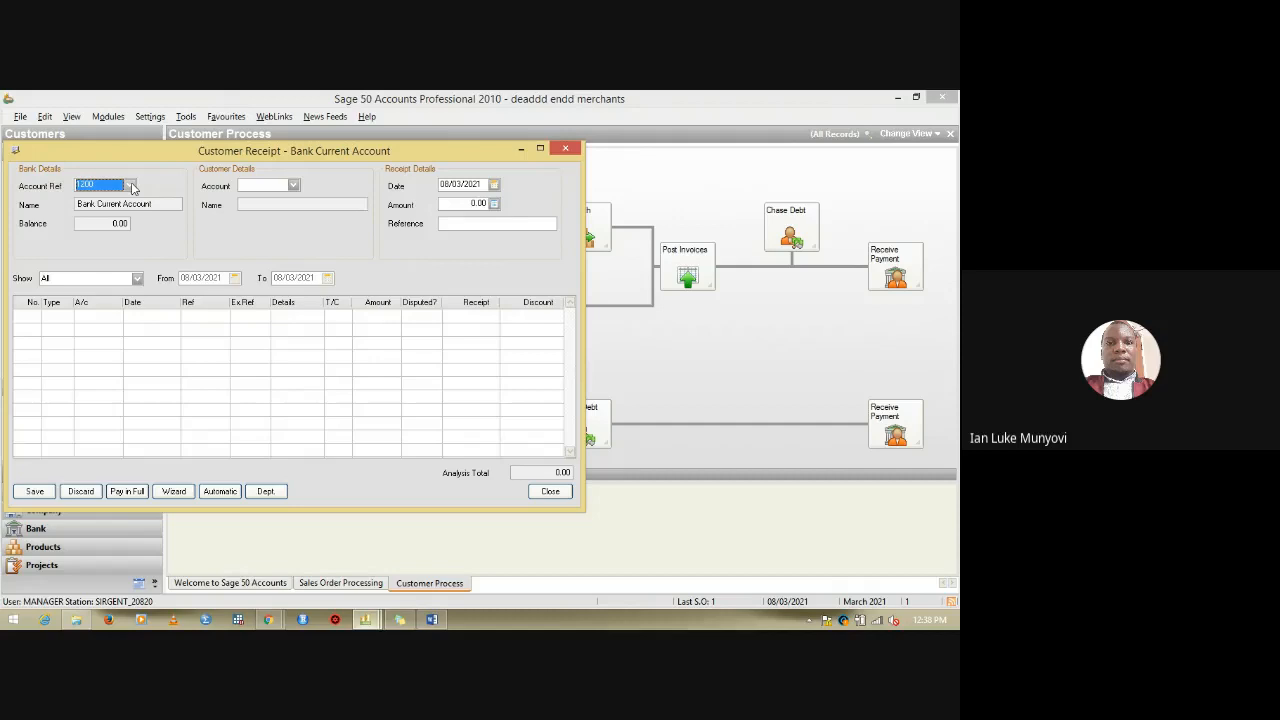
{"action": "left_click", "coordinate": [432, 620]}
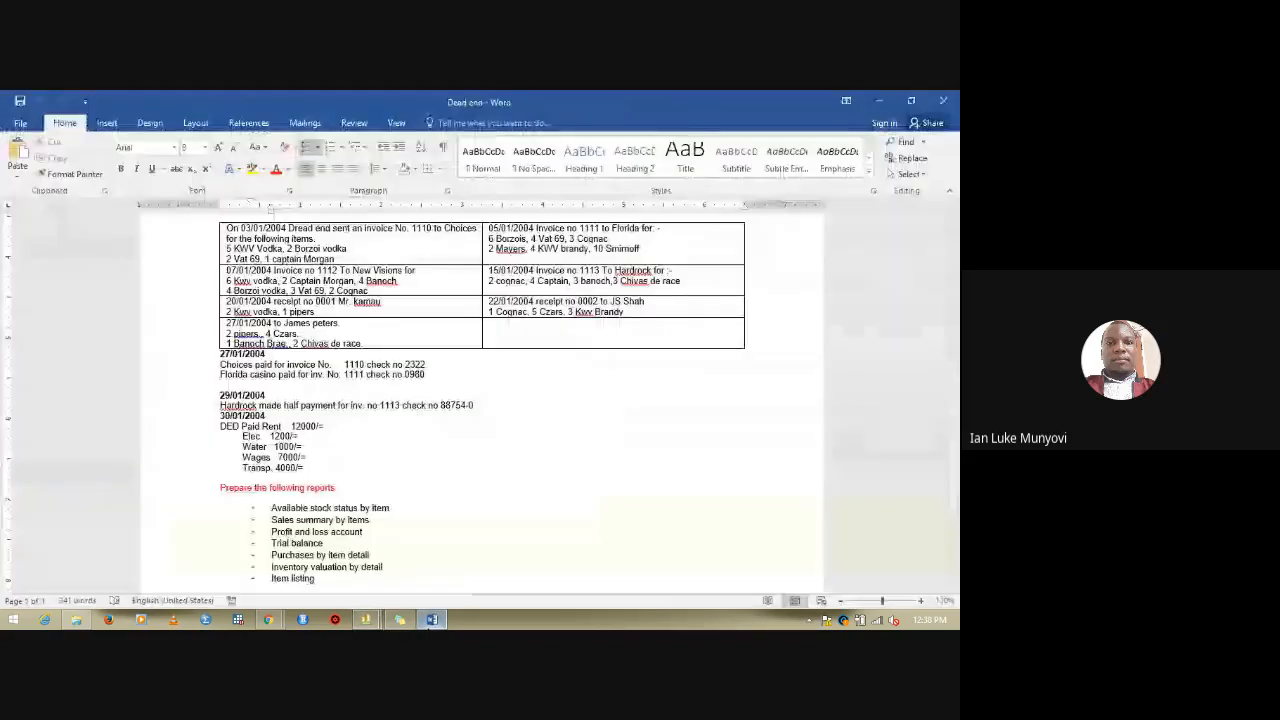
{"action": "left_click", "coordinate": [432, 620]}
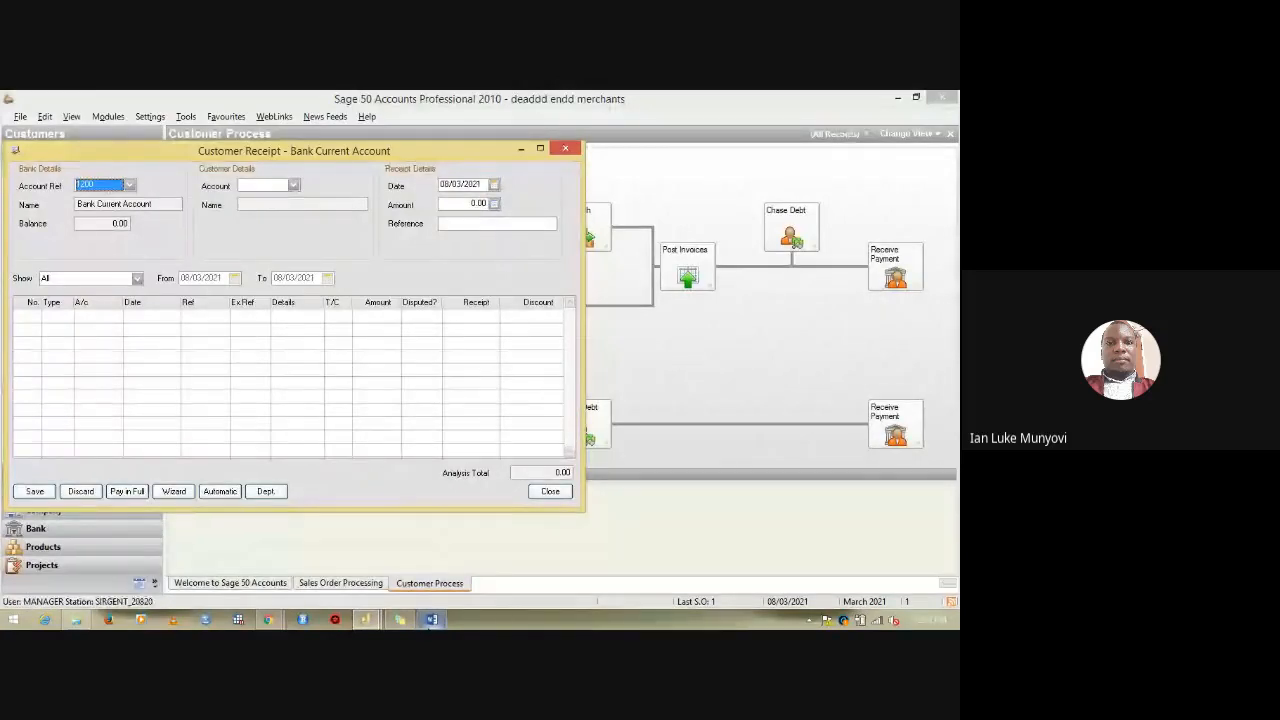
Choose the FLORIDAC account for the customer receipt and pay its Borzoi Vodka invoice in full.
{"action": "left_click", "coordinate": [293, 186]}
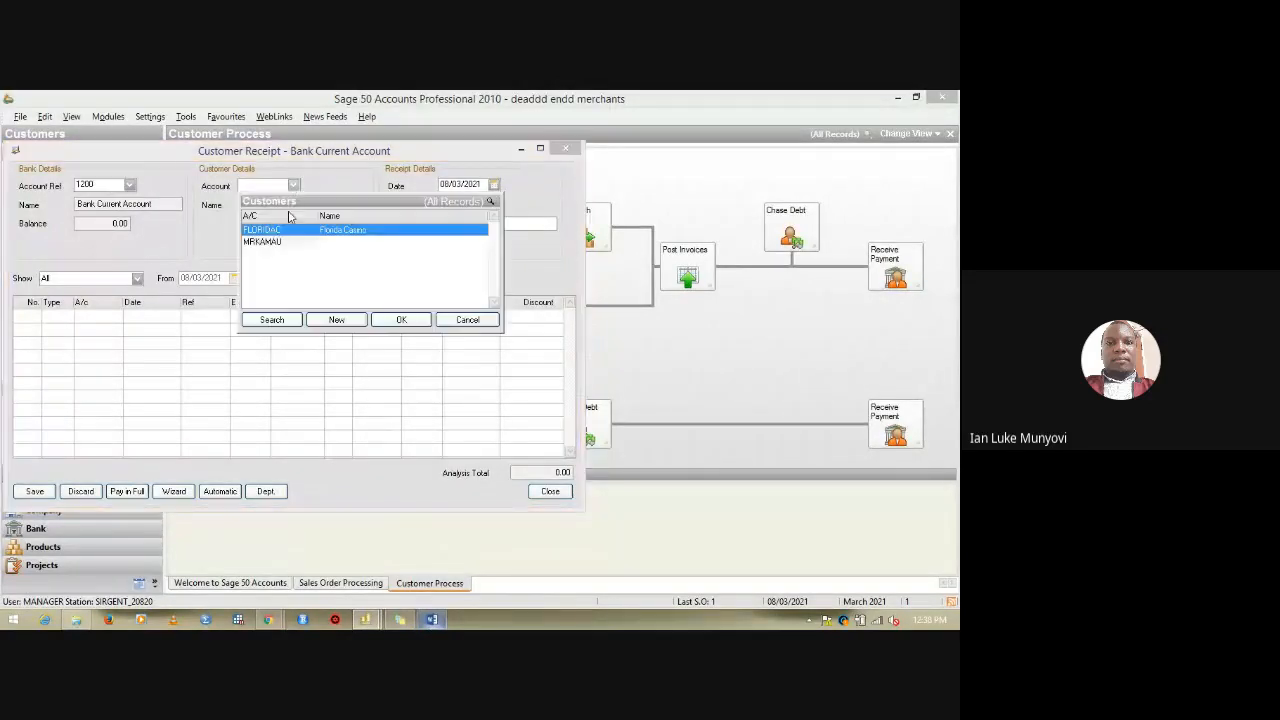
{"action": "left_click", "coordinate": [401, 319]}
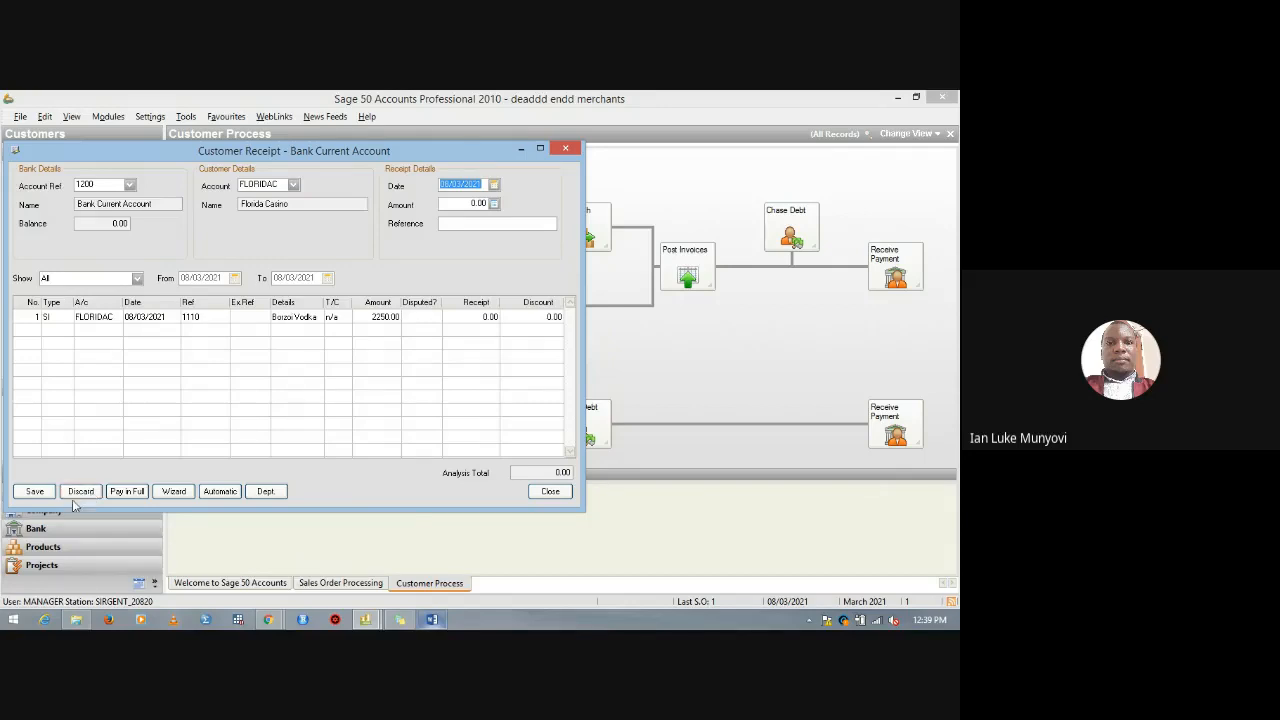
{"action": "left_click", "coordinate": [127, 492]}
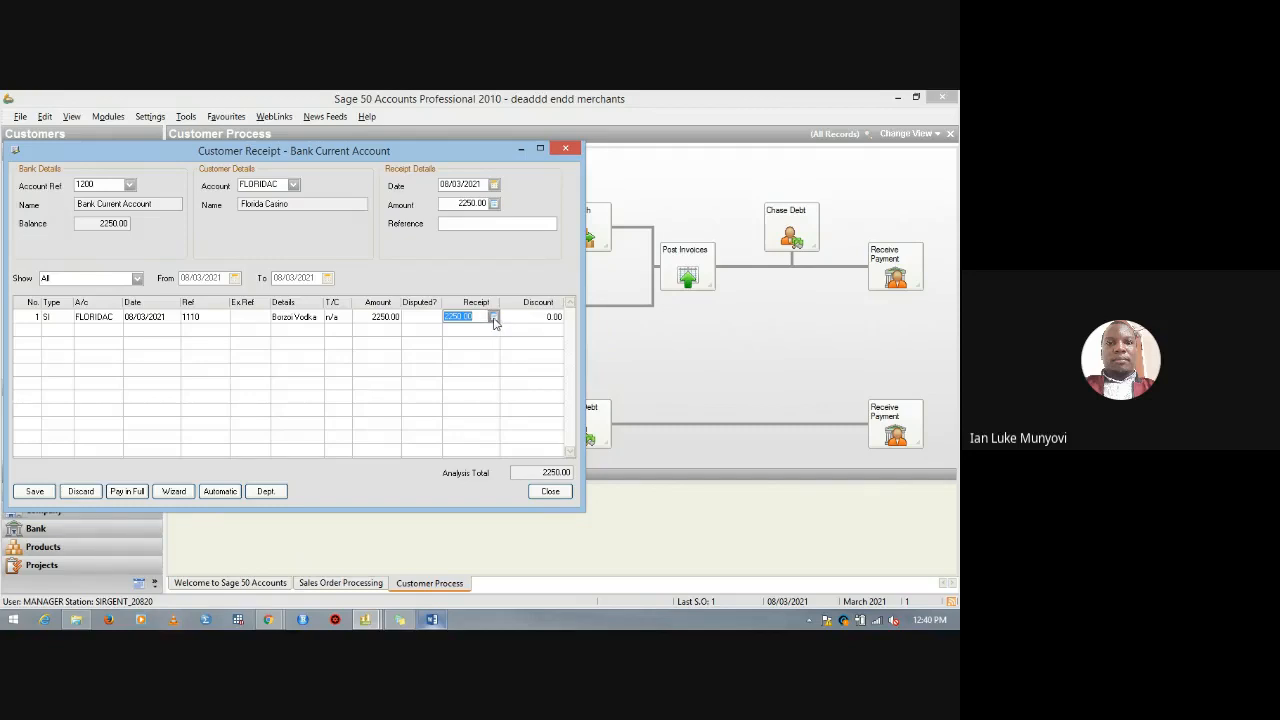
Try a half payment by dividing the Borzoi Vodka invoice's receipt amount by 2 to 1125.00.
{"action": "left_click", "coordinate": [493, 317]}
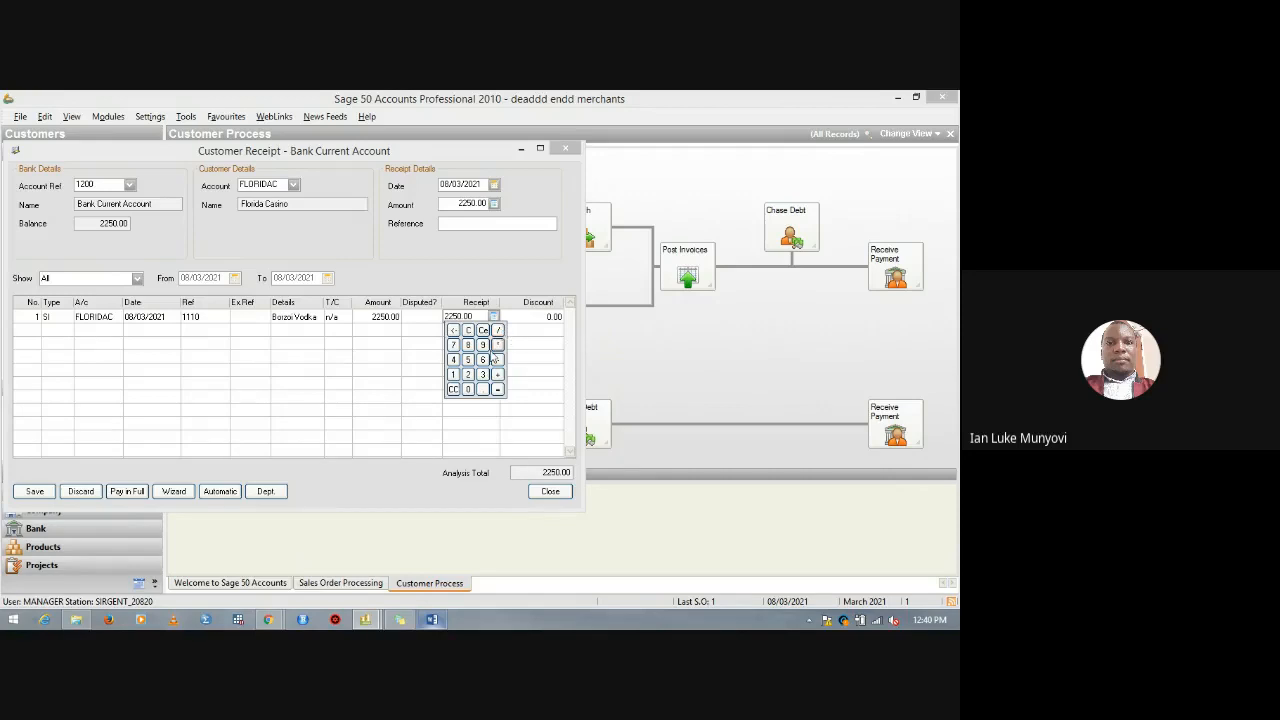
{"action": "left_click", "coordinate": [468, 375]}
{"action": "left_click", "coordinate": [498, 390]}
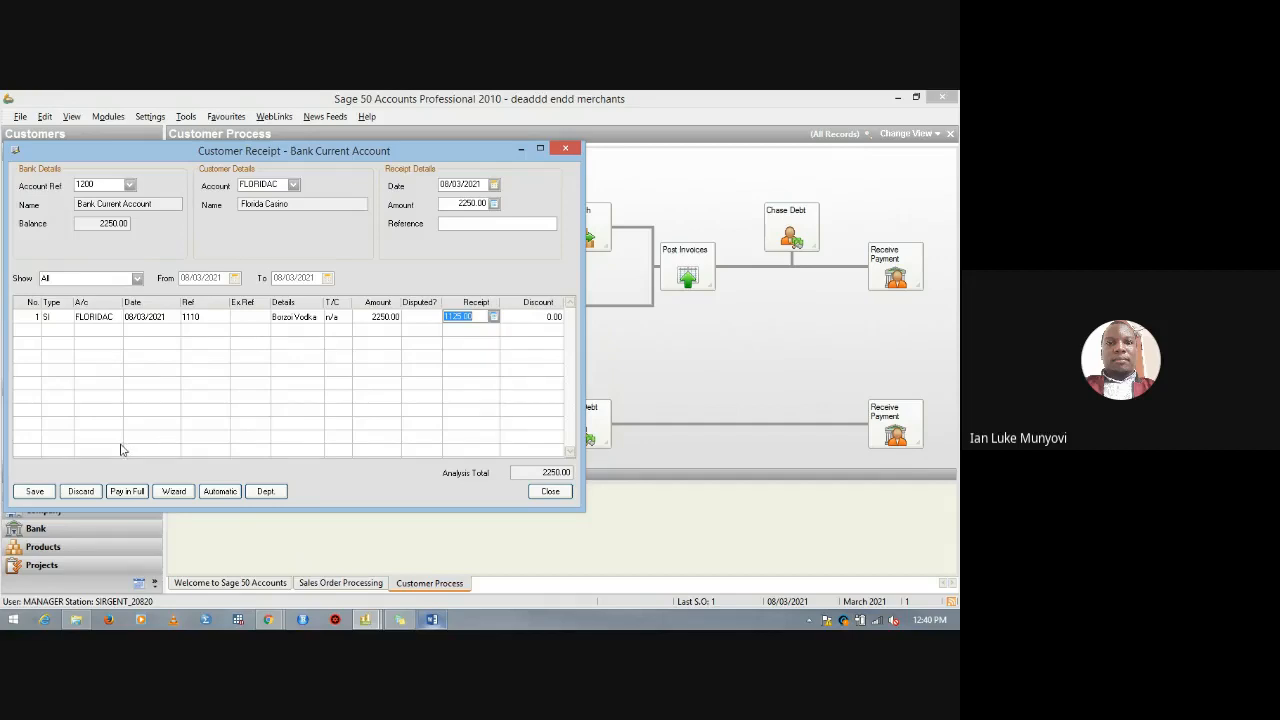
Set the Borzoi Vodka invoice back to payment in full and save the Florida Casino receipt.
{"action": "left_click", "coordinate": [127, 491]}
{"action": "left_click", "coordinate": [127, 491]}
{"action": "left_click", "coordinate": [35, 491]}
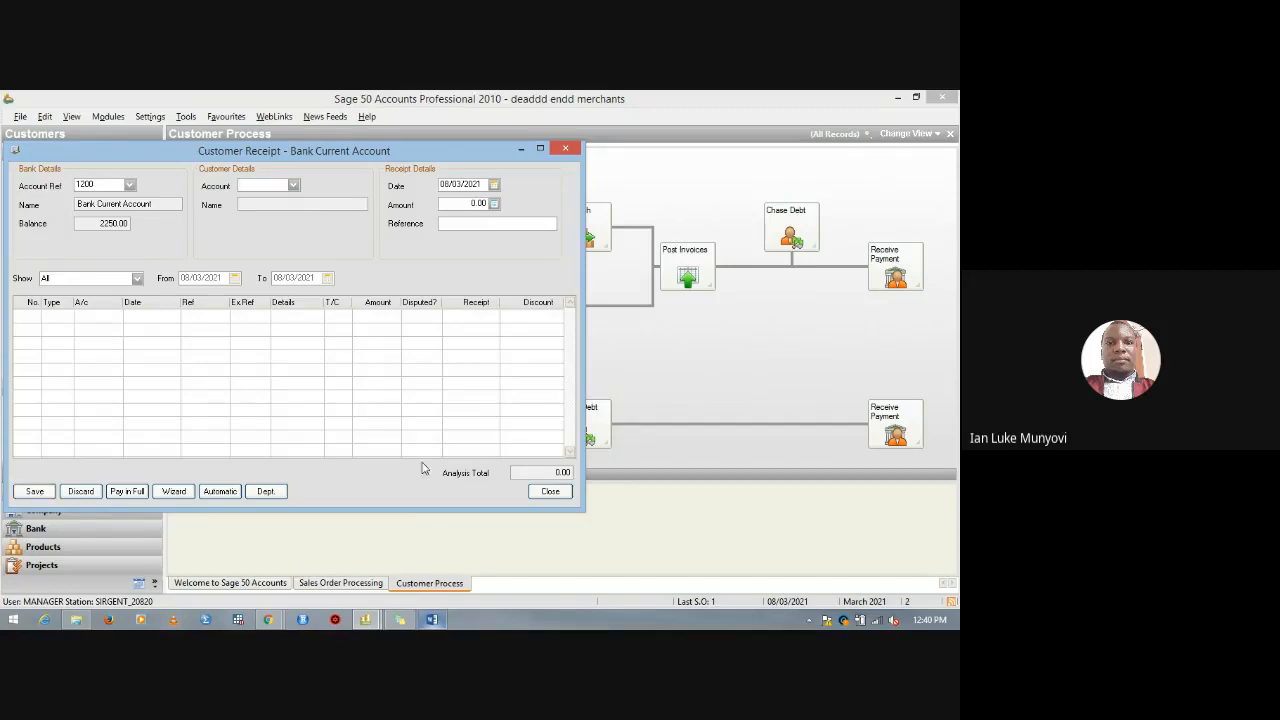
Check the Word document, return to Sage 50 Accounts, and close the Customer Receipt, Customer Process and Sales Order Processing windows.
{"action": "left_click", "coordinate": [433, 621]}
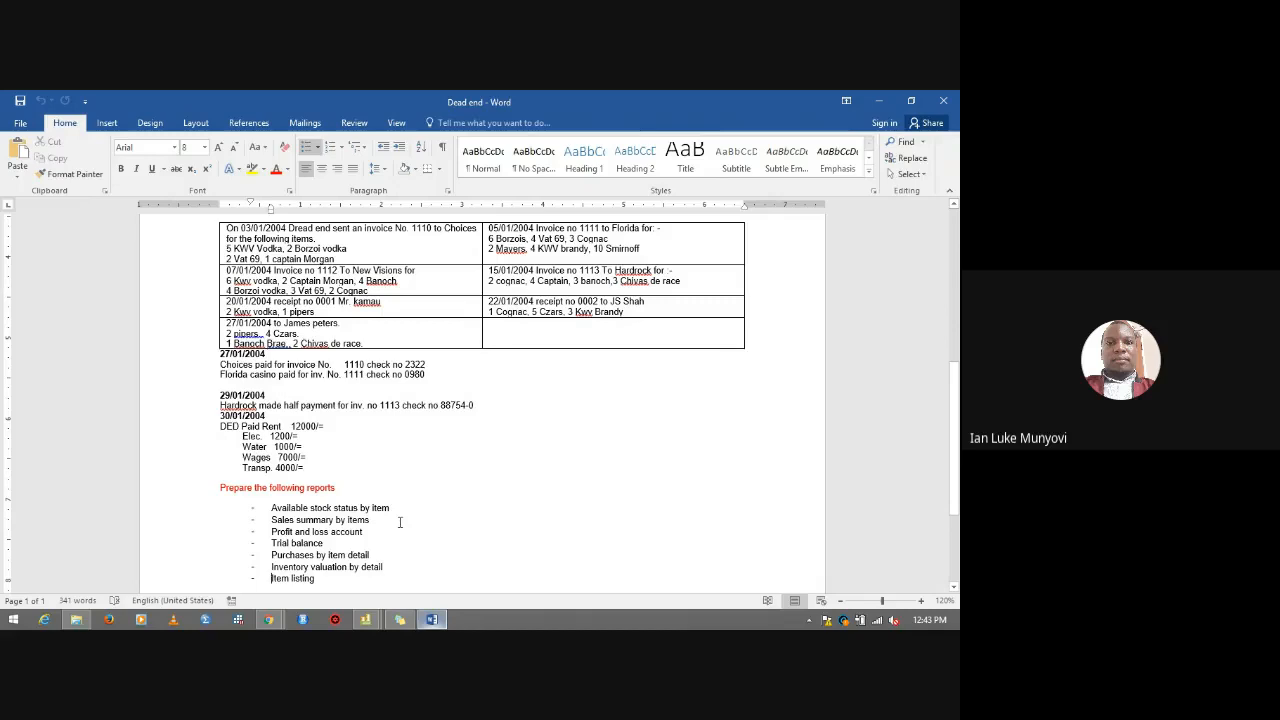
{"action": "left_click", "coordinate": [369, 622]}
{"action": "left_click", "coordinate": [565, 143]}
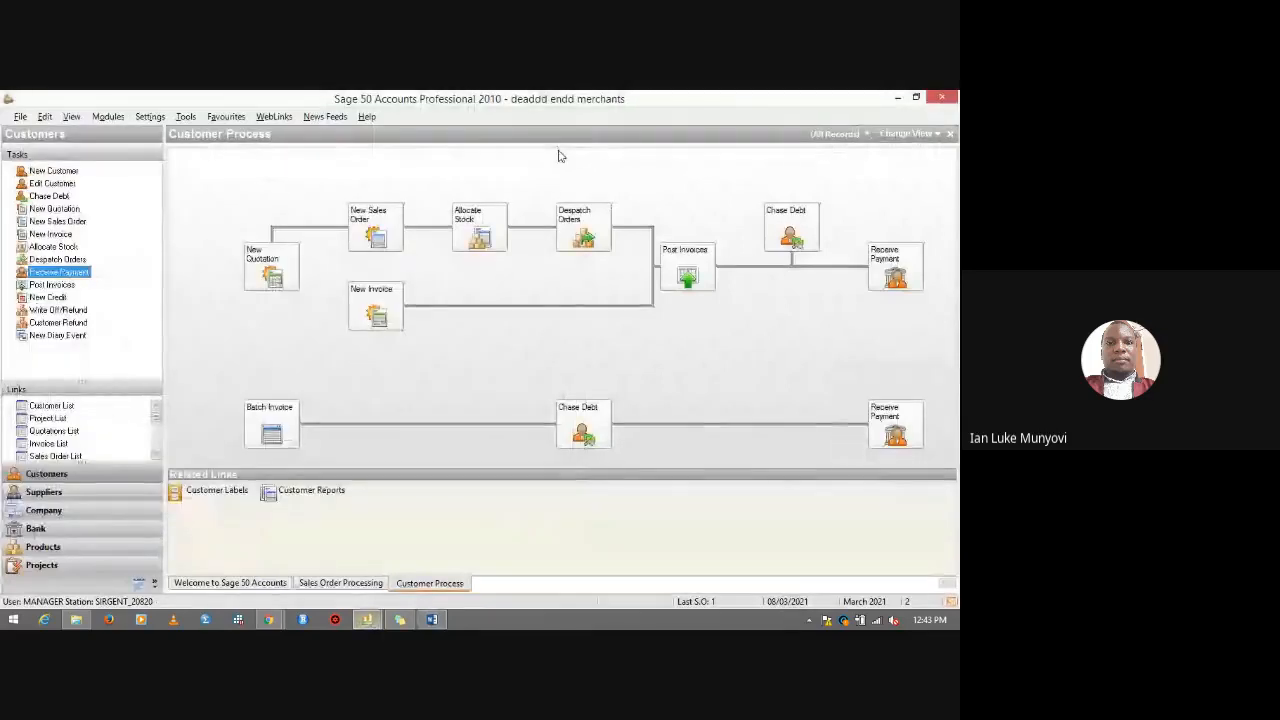
{"action": "left_click", "coordinate": [950, 135]}
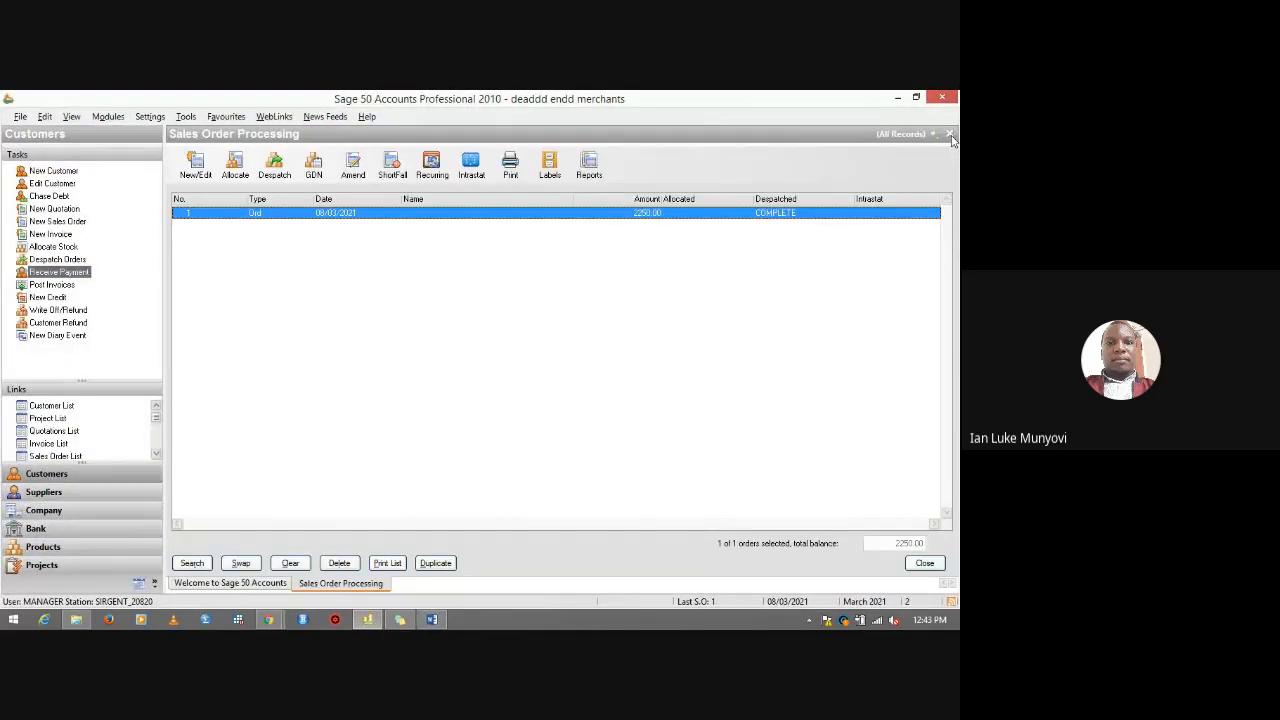
{"action": "left_click", "coordinate": [950, 135]}
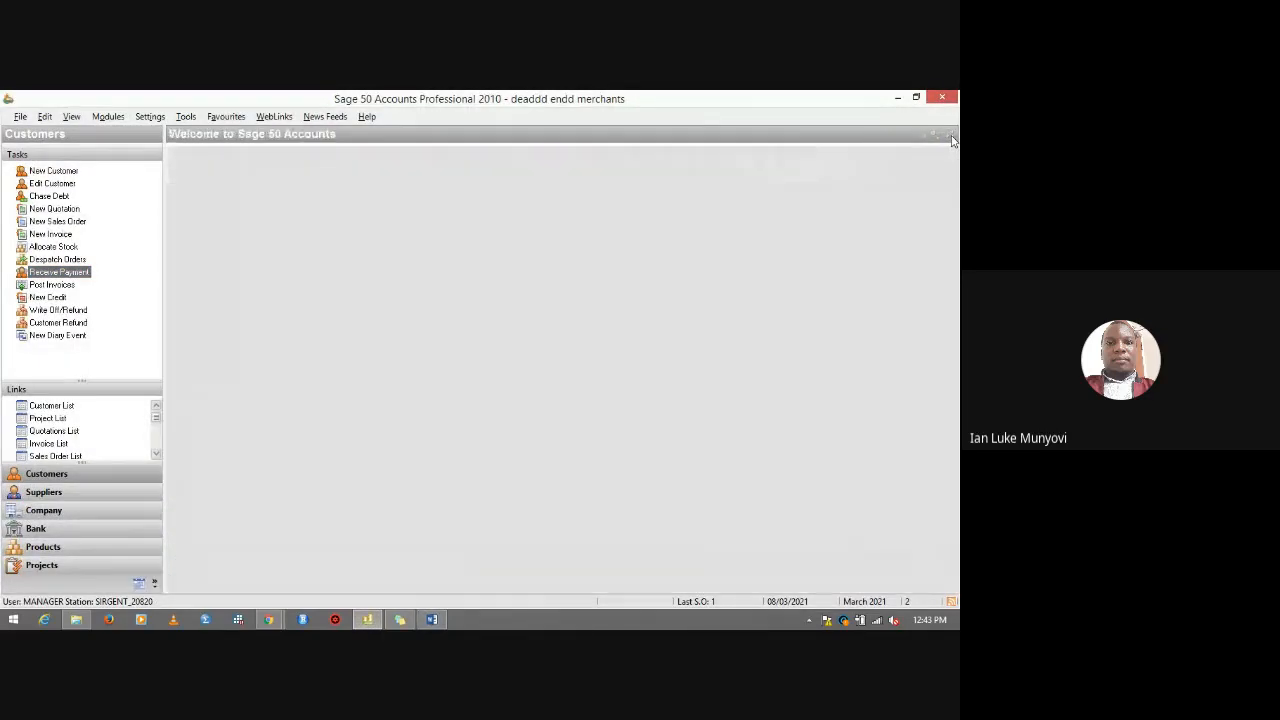
Open the Suppliers module, start a batch supplier invoice and open a new supplier record from its account list.
{"action": "left_click", "coordinate": [110, 117]}
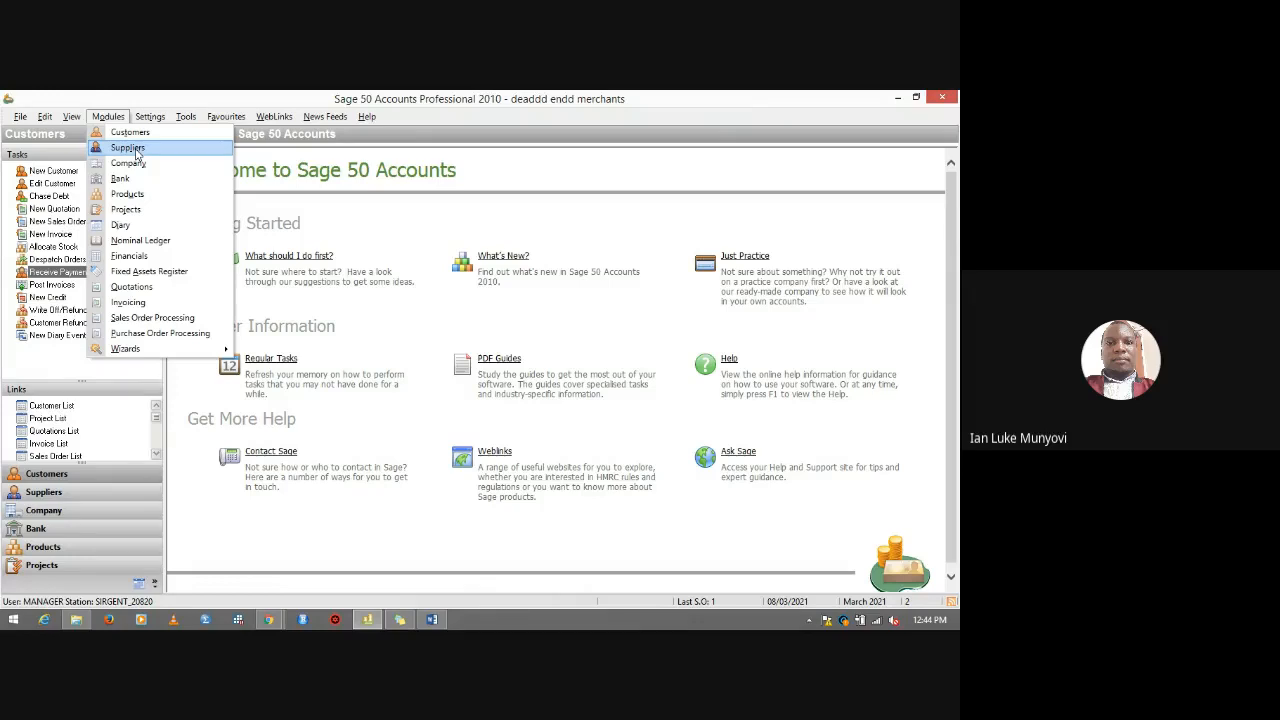
{"action": "left_click", "coordinate": [137, 151]}
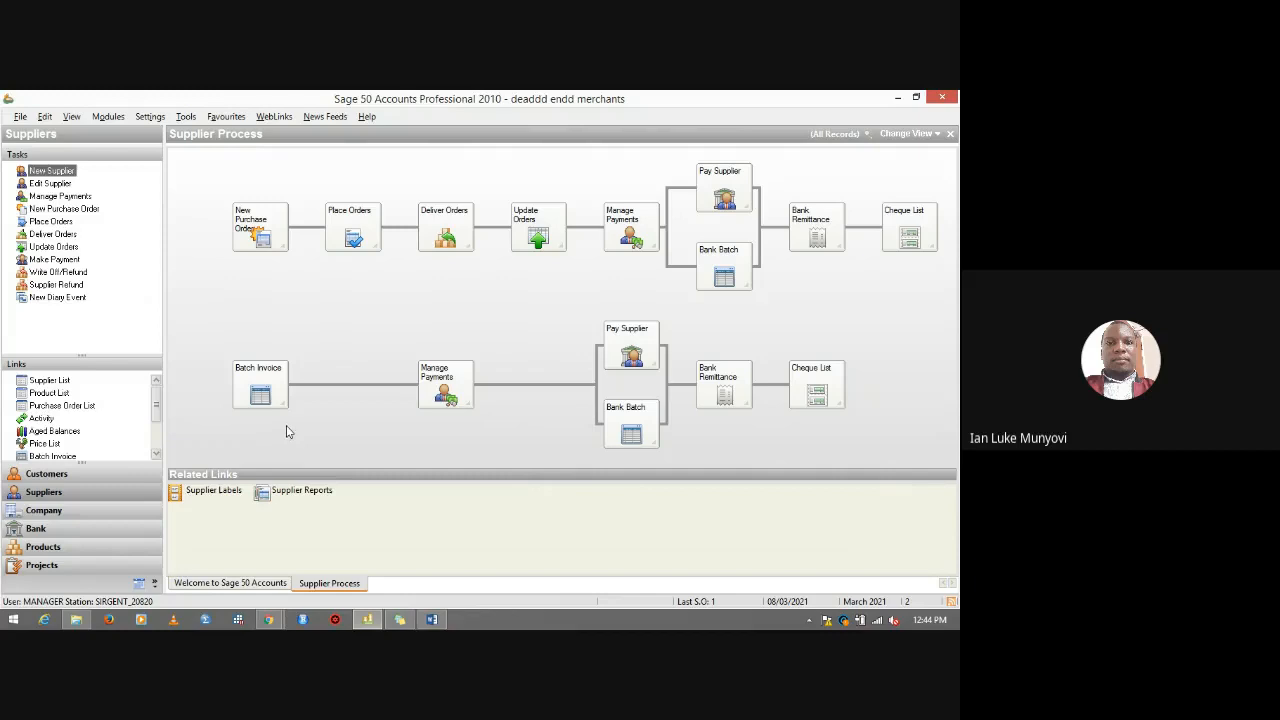
{"action": "left_click", "coordinate": [271, 391]}
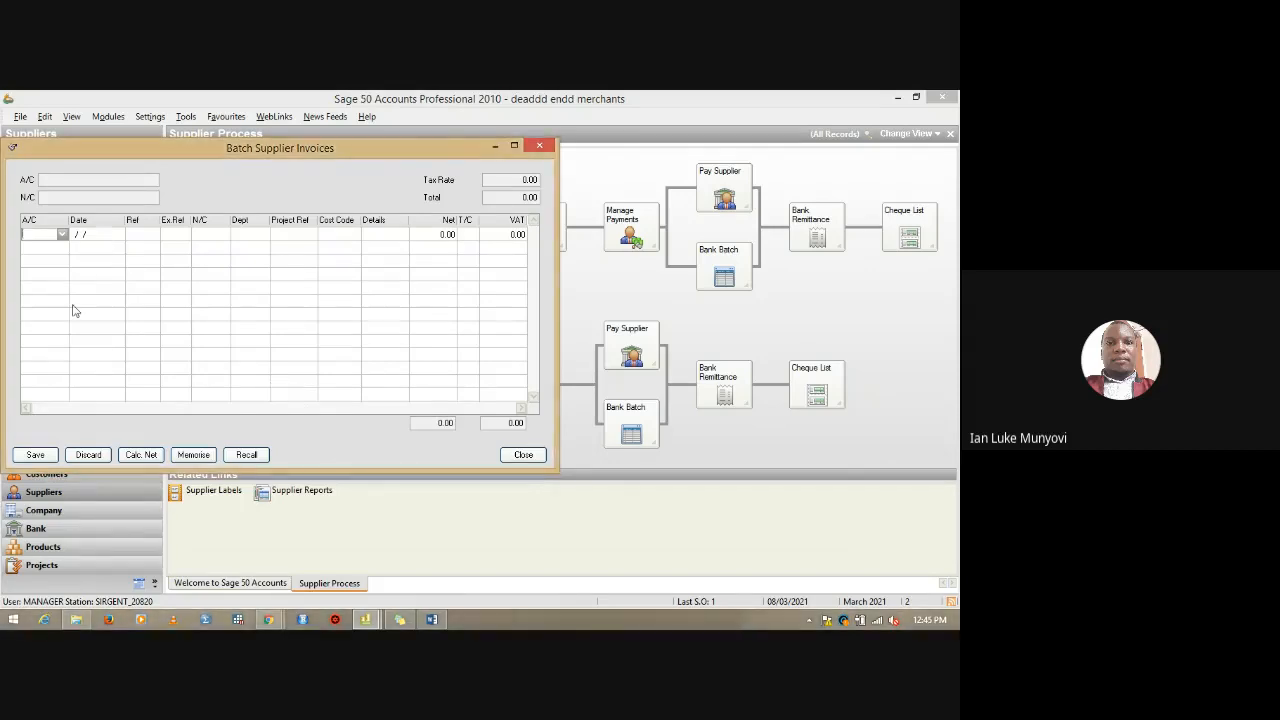
{"action": "left_click", "coordinate": [62, 235]}
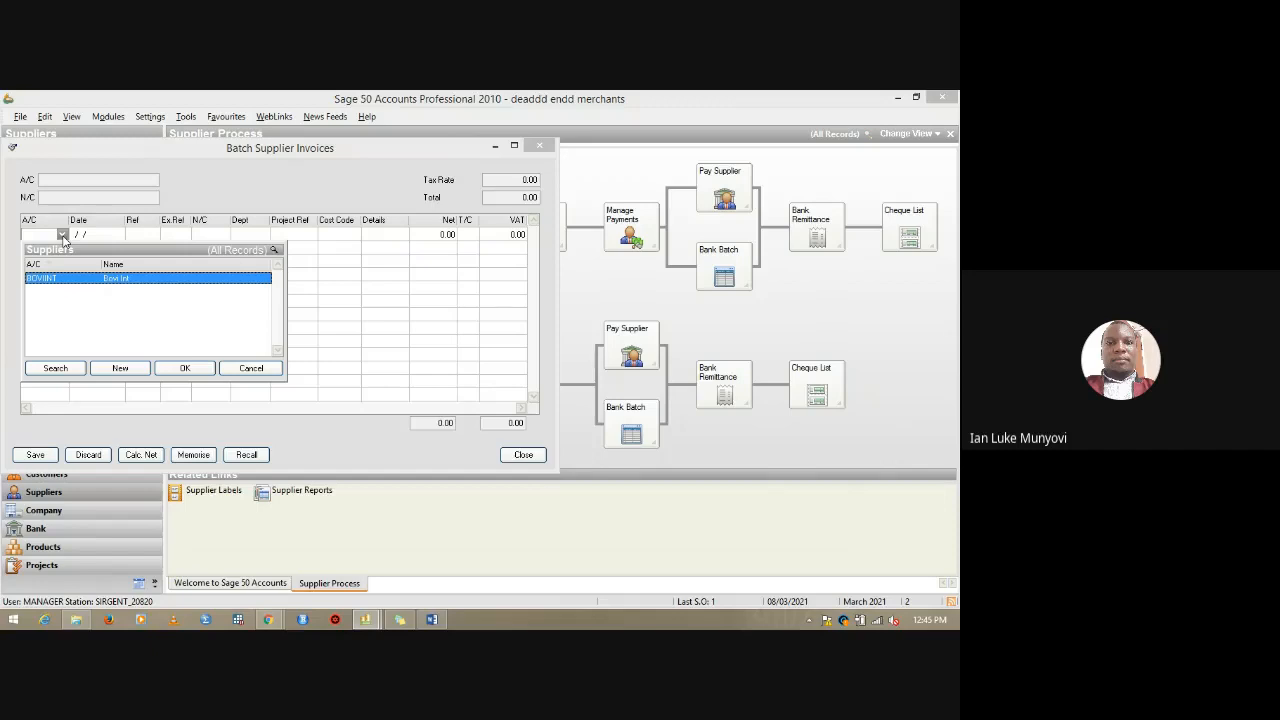
{"action": "left_click", "coordinate": [112, 371]}
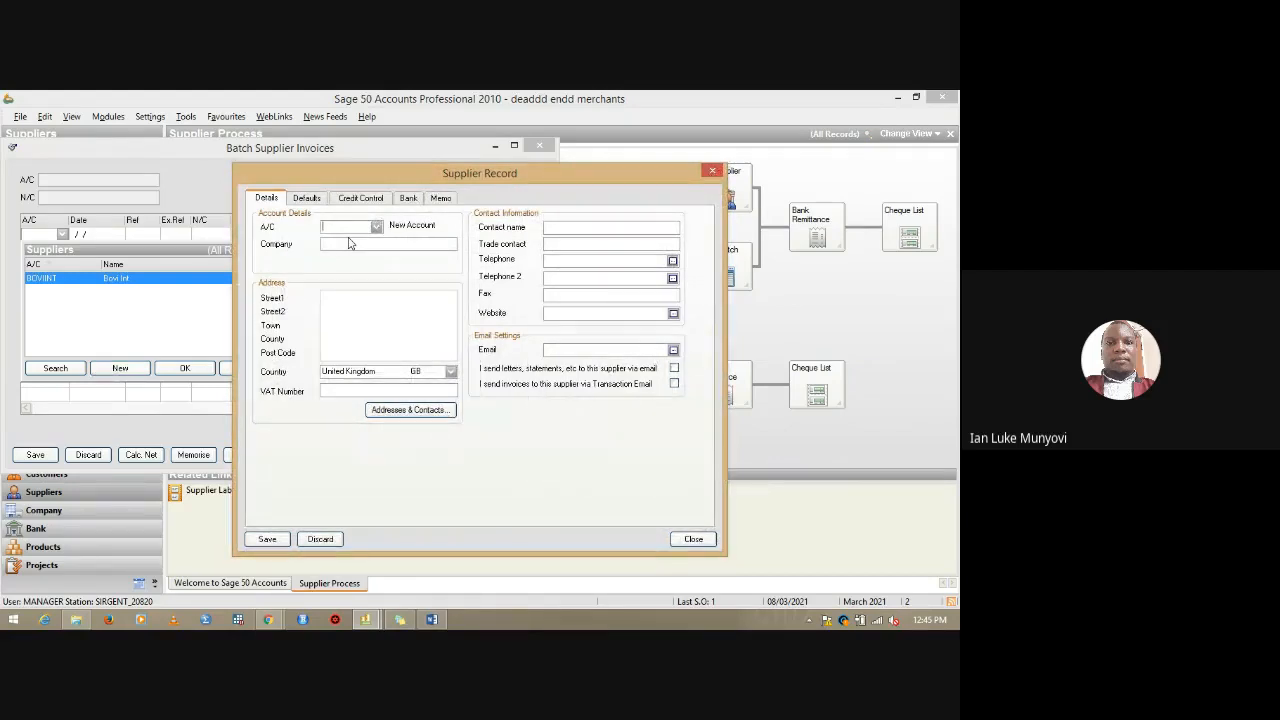
Create and save a supplier with account code LANDLORD, company name Landlord and country Kenya.
{"action": "type", "text": "LANDLOO"}
{"action": "key", "text": "BackSpace"}
{"action": "type", "text": "RD"}
{"action": "type", "text": "Land"}
{"action": "type", "text": "lord"}
{"action": "left_click", "coordinate": [366, 374]}
{"action": "key", "text": "k"}
{"action": "left_click", "coordinate": [371, 399]}
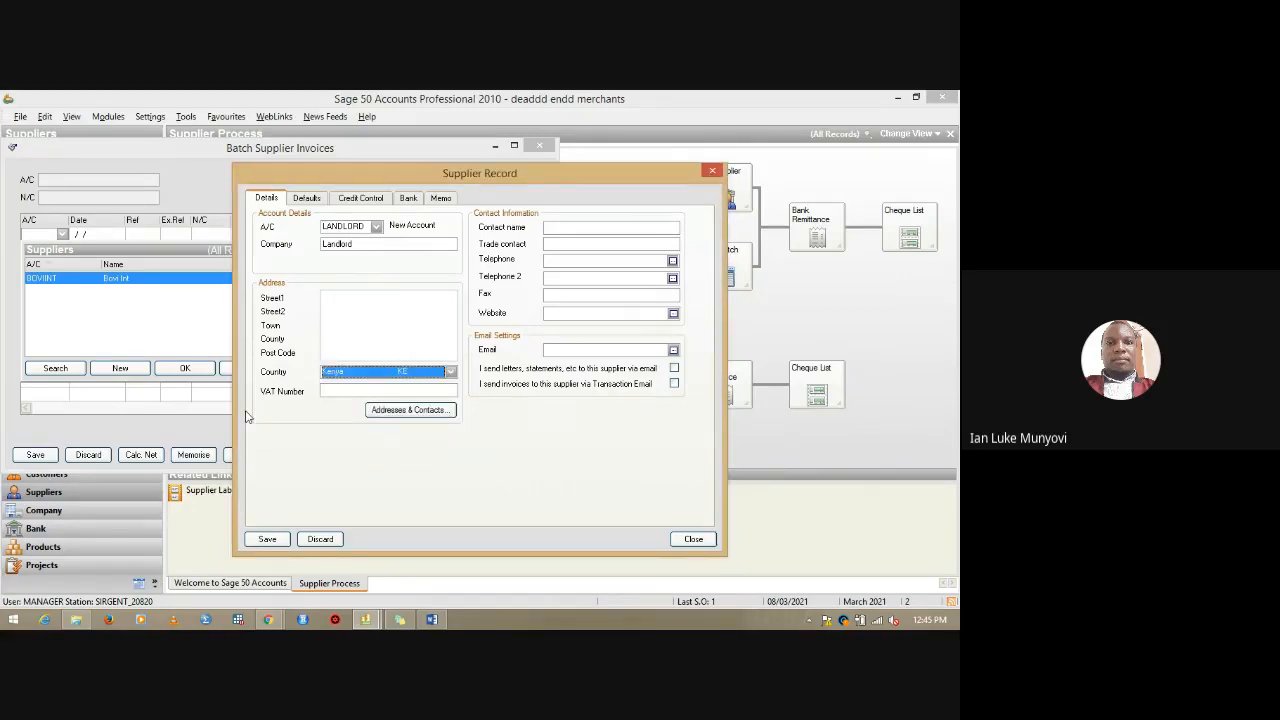
{"action": "left_click", "coordinate": [266, 539]}
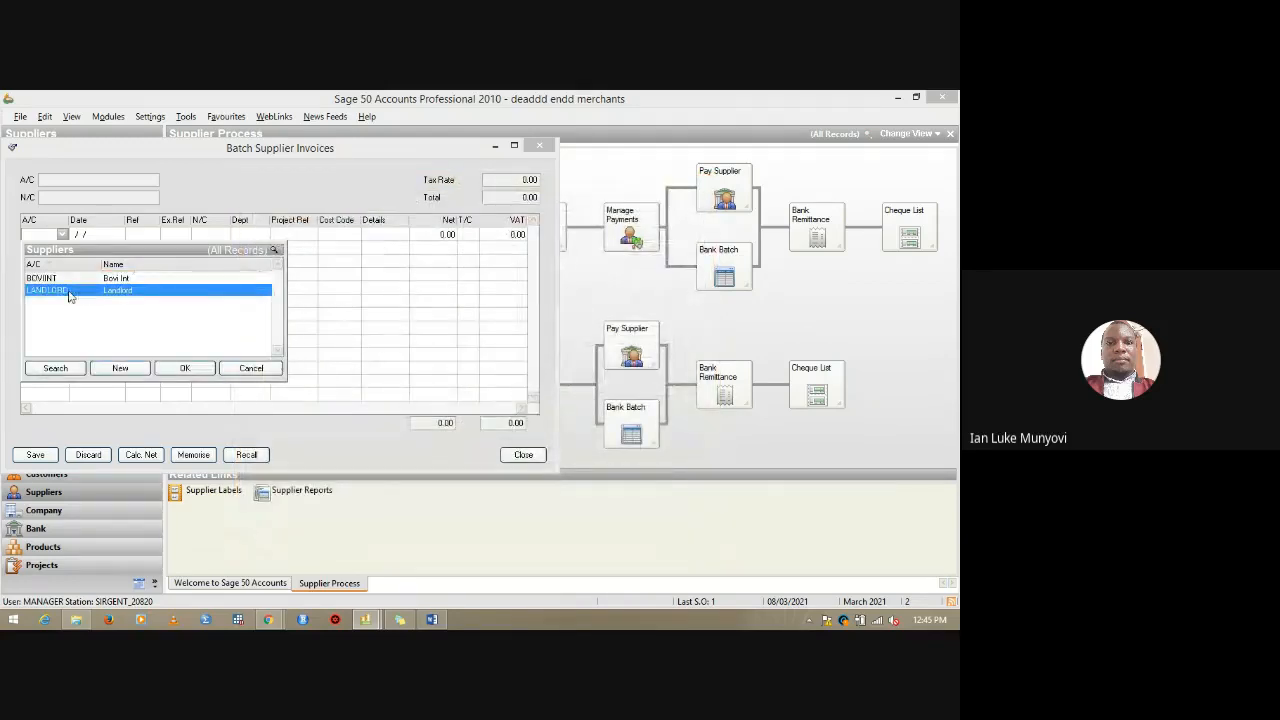
Enter the LANDLORD account on the first batch supplier invoice line and set its nominal code to 7100 Rent.
{"action": "double_click", "coordinate": [69, 294]}
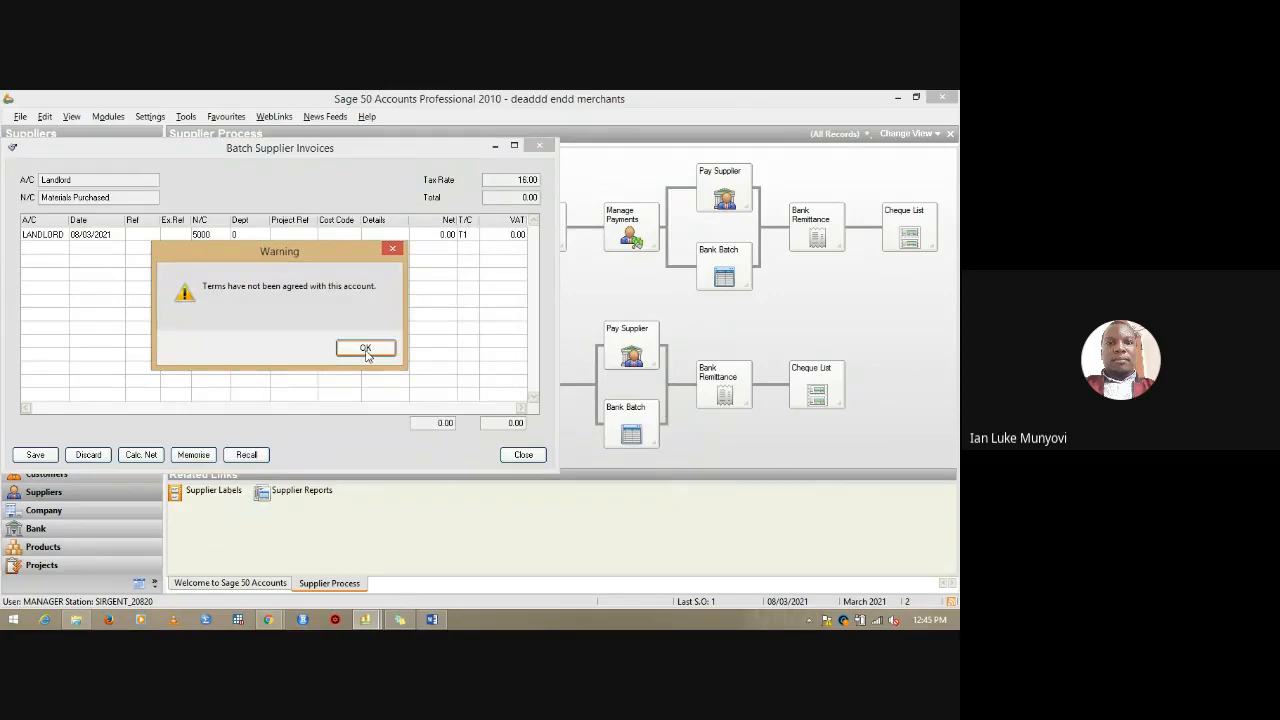
{"action": "left_click", "coordinate": [366, 349]}
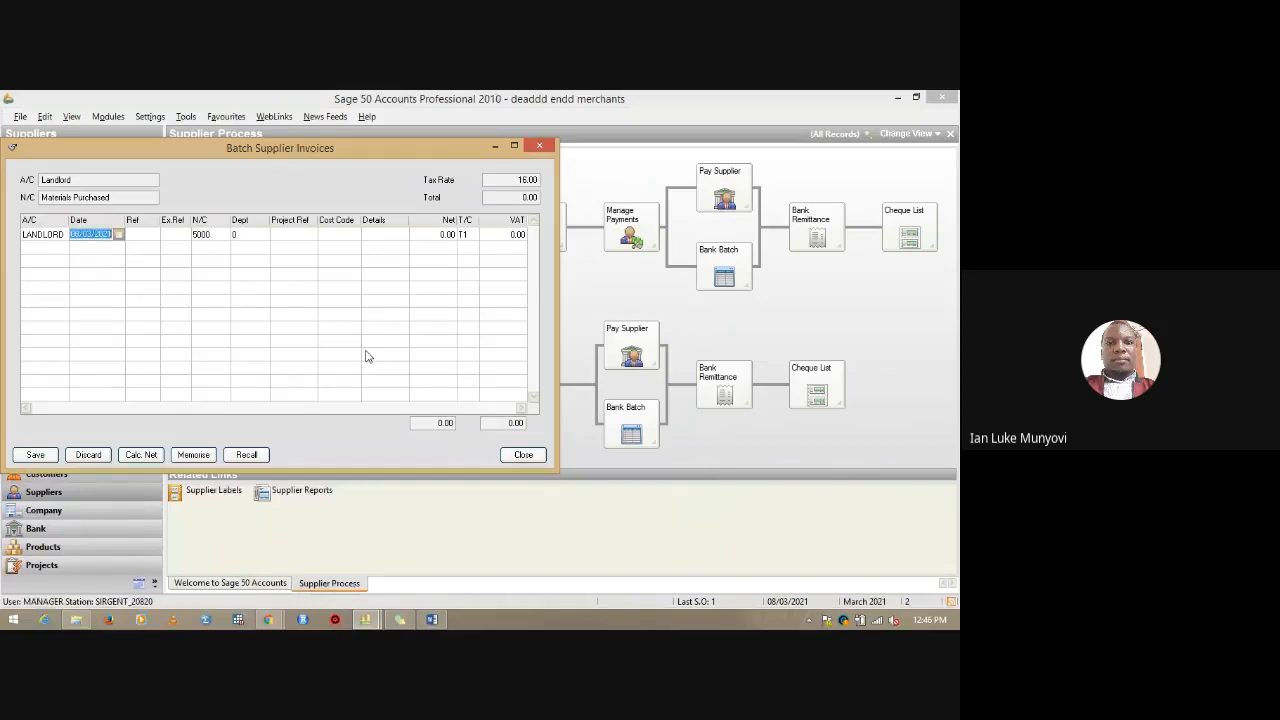
{"action": "left_click", "coordinate": [228, 234]}
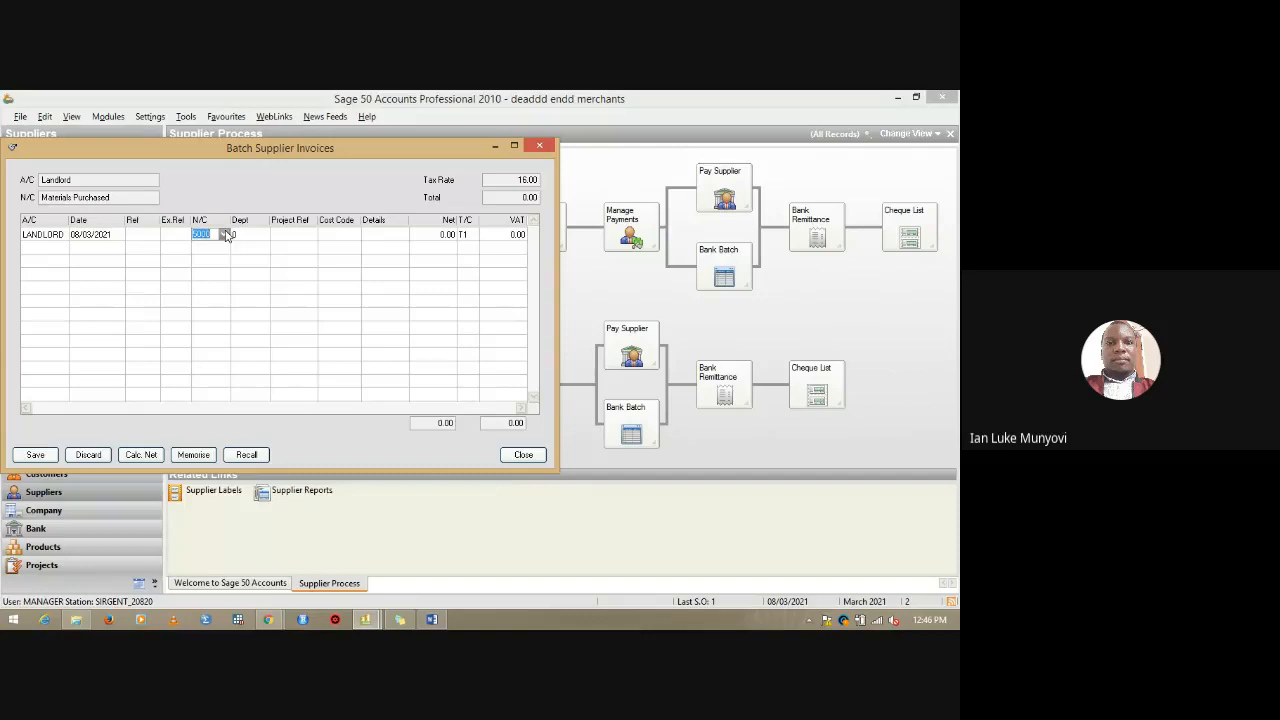
{"action": "left_click", "coordinate": [225, 234]}
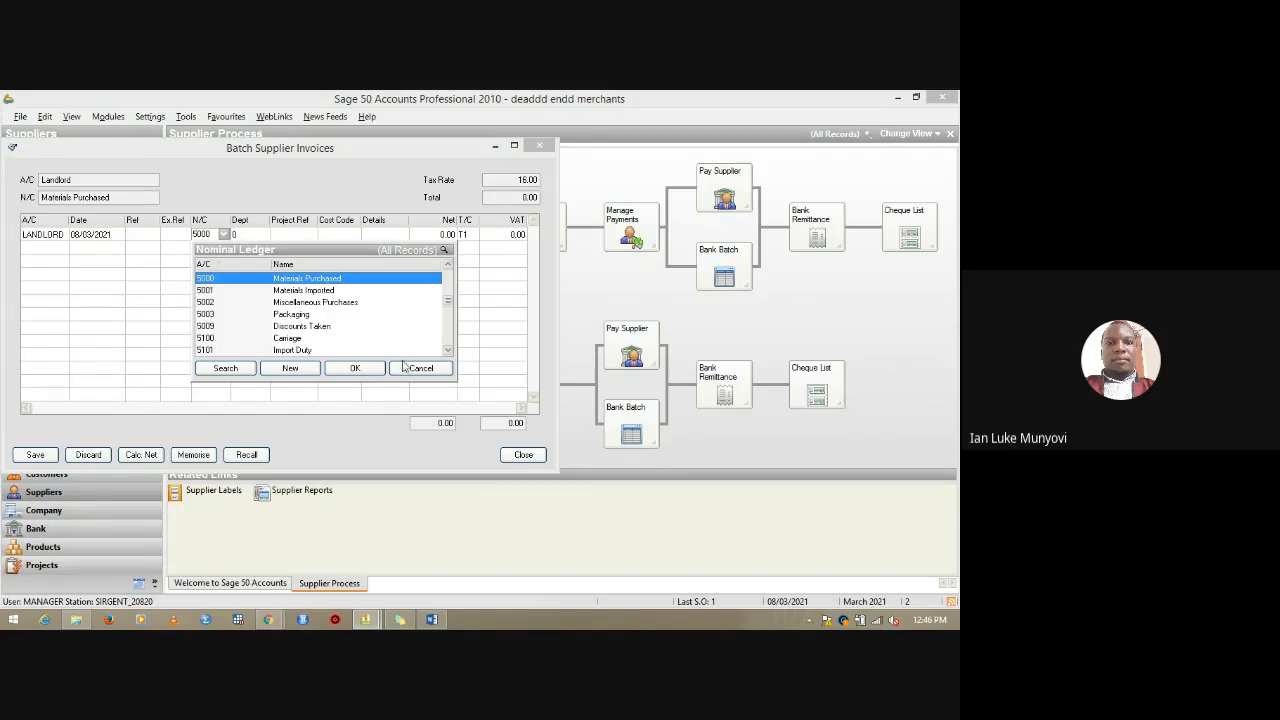
{"action": "left_click", "coordinate": [447, 351]}
{"action": "left_click_drag", "start_coordinate": [447, 351], "coordinate": [447, 351]}
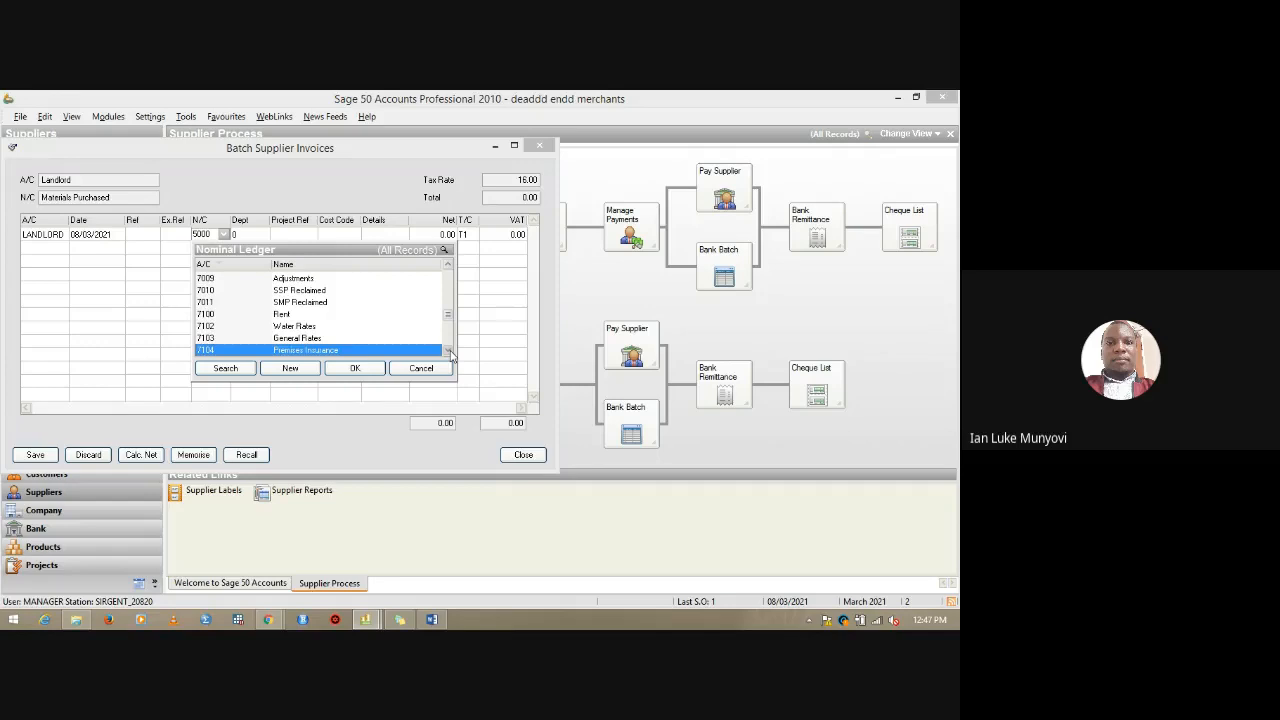
{"action": "double_click", "coordinate": [287, 316]}
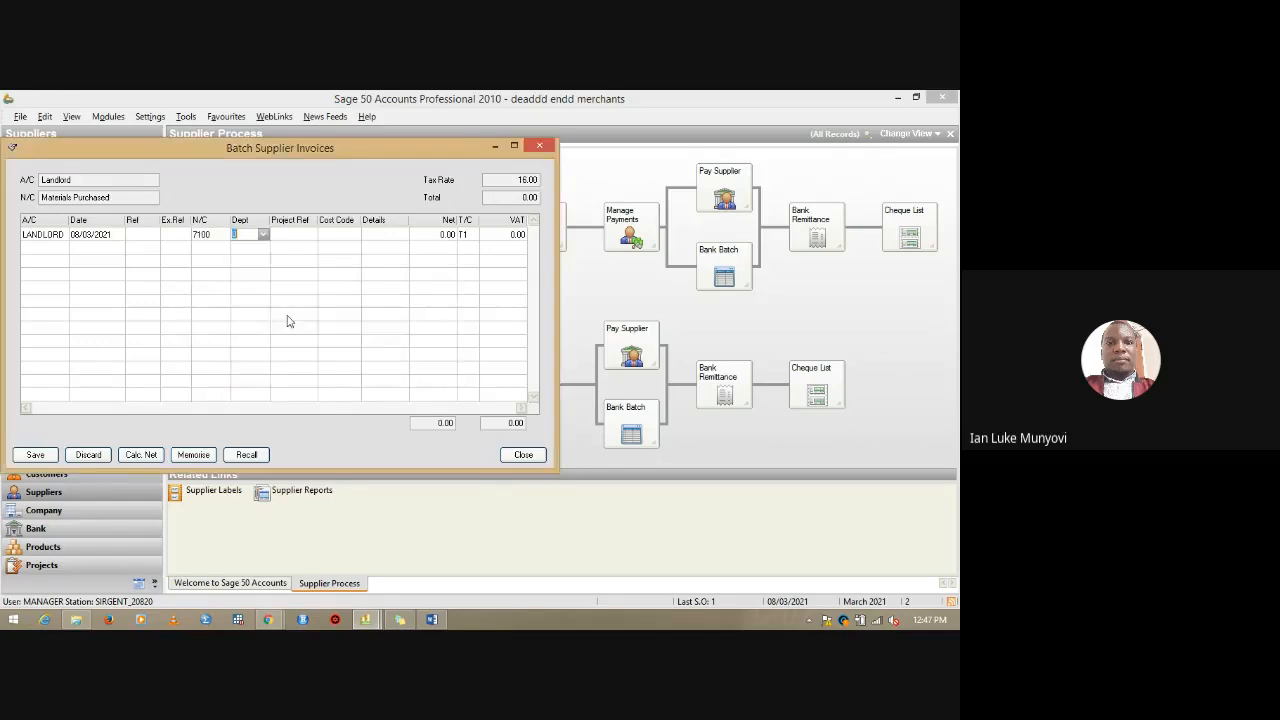
Enter March Rent as the details of the LANDLORD invoice line.
{"action": "left_click", "coordinate": [393, 235]}
{"action": "type", "text": "March Rent"}
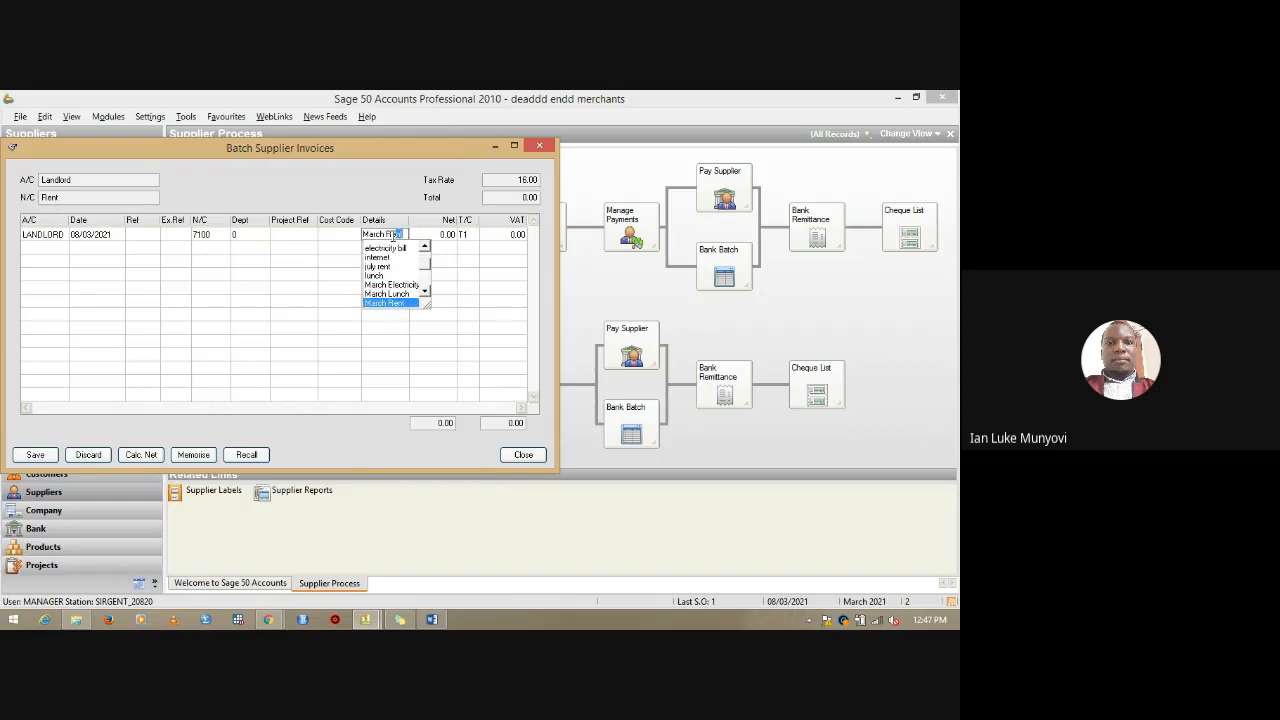
{"action": "scroll", "coordinate": [393, 252], "scroll_direction": "up", "scroll_amount": 2}
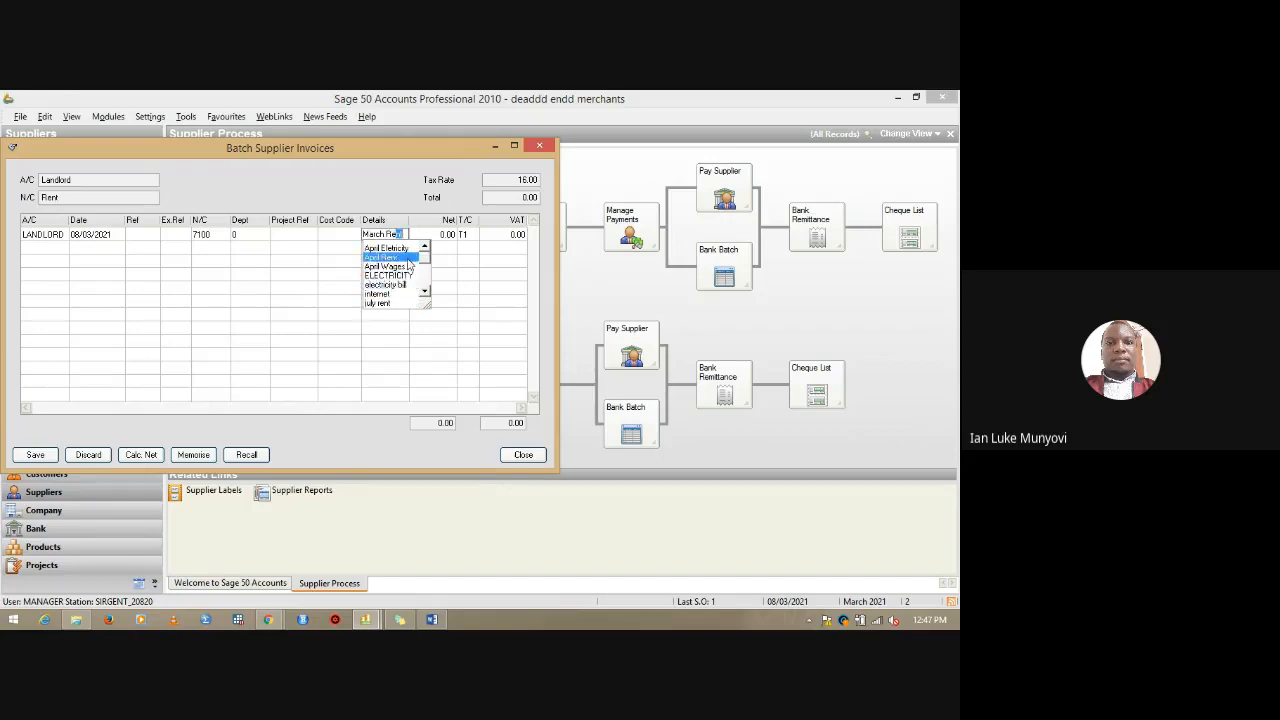
{"action": "scroll", "coordinate": [398, 288], "scroll_direction": "down", "scroll_amount": 2}
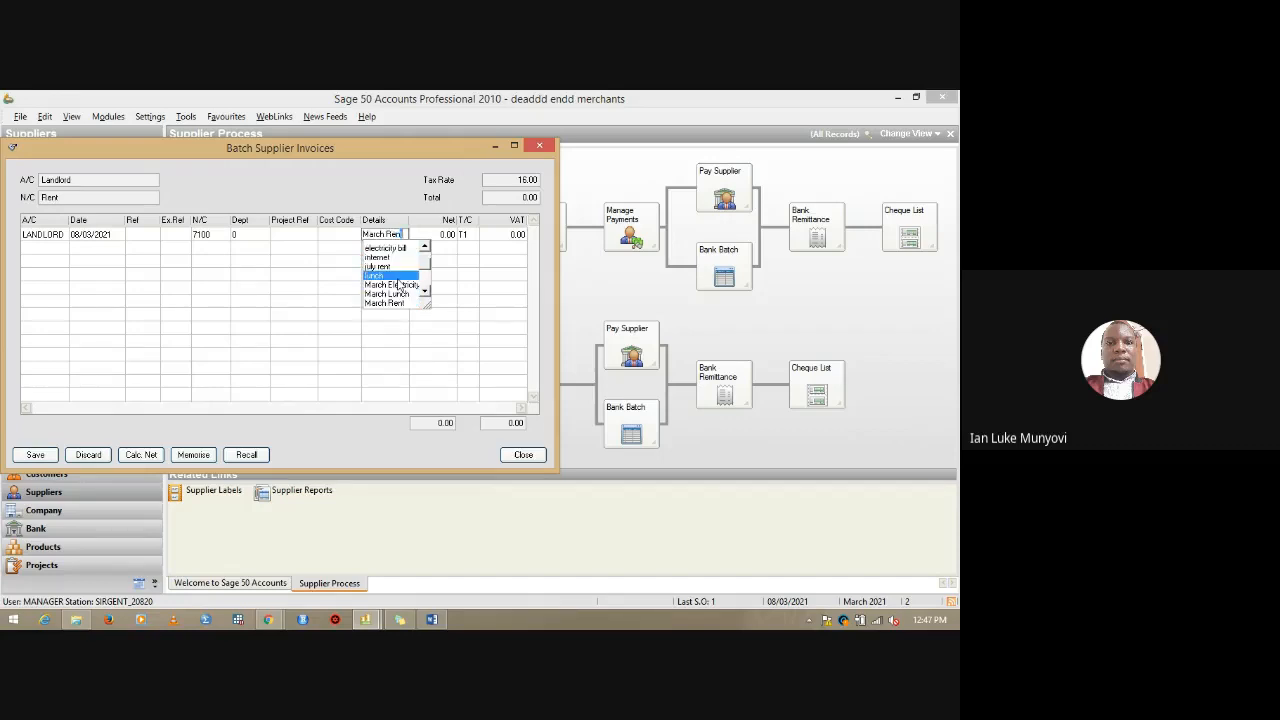
{"action": "scroll", "coordinate": [398, 286], "scroll_direction": "down", "scroll_amount": 3}
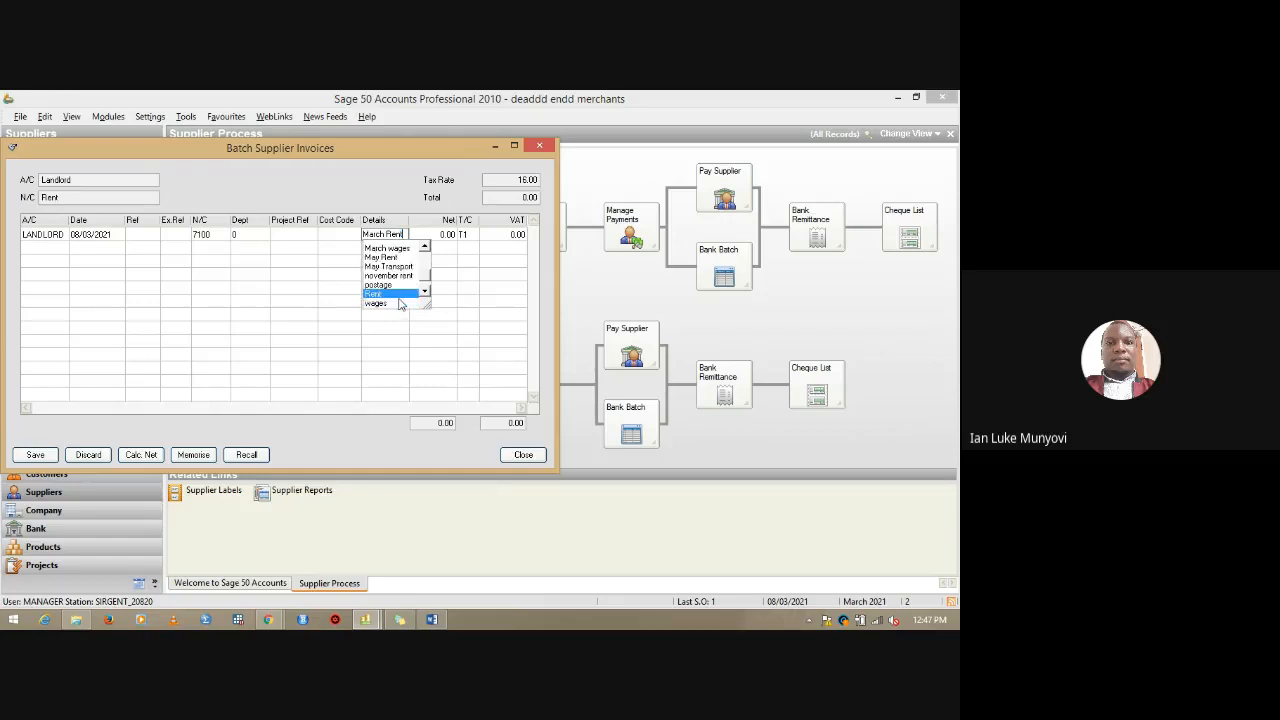
{"action": "scroll", "coordinate": [398, 290], "scroll_direction": "up", "scroll_amount": 3}
Check the rent amount in the Word document, return to Sage 50 Accounts and set the LANDLORD line's net amount to 12000.
{"action": "left_click", "coordinate": [450, 238]}
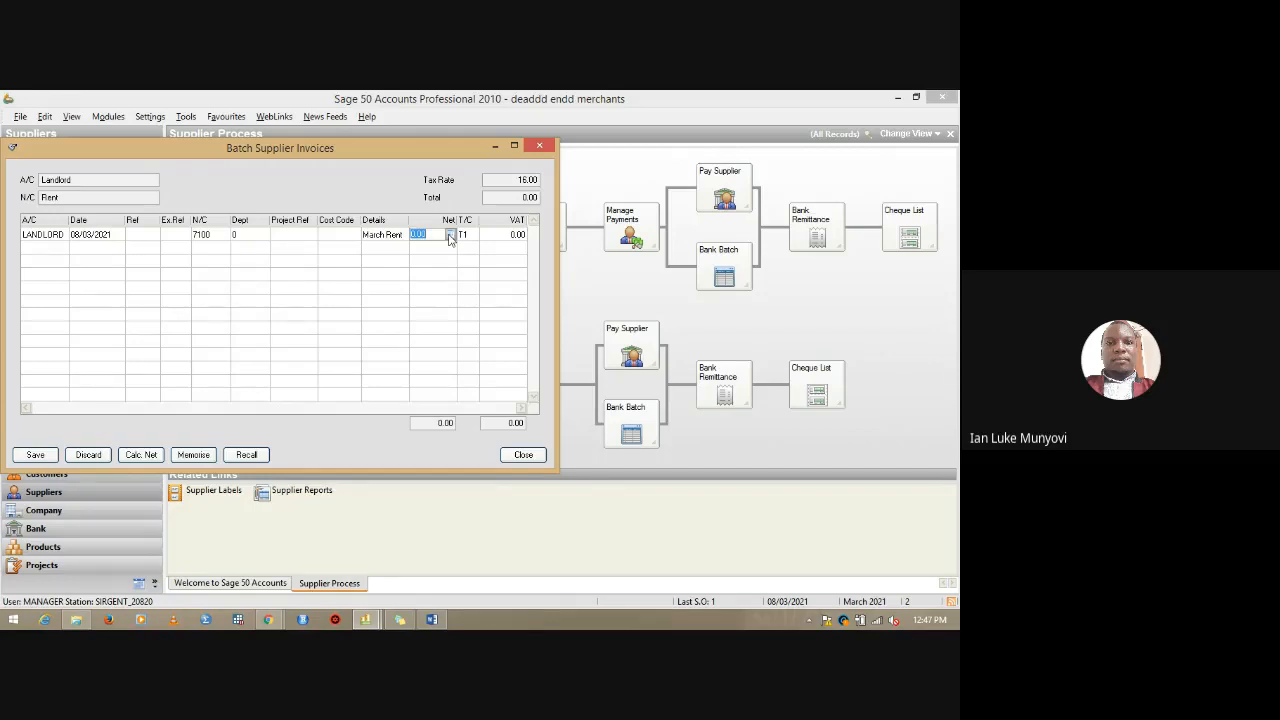
{"action": "left_click", "coordinate": [433, 621]}
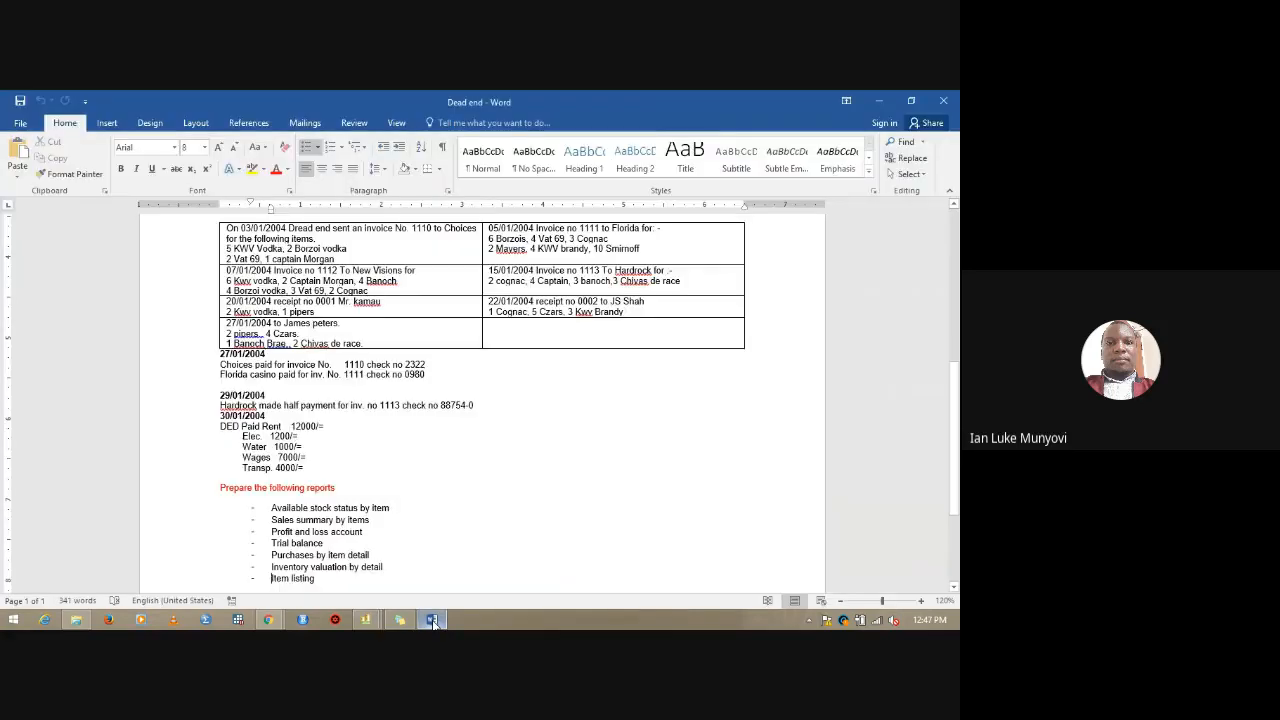
{"action": "left_click", "coordinate": [433, 621]}
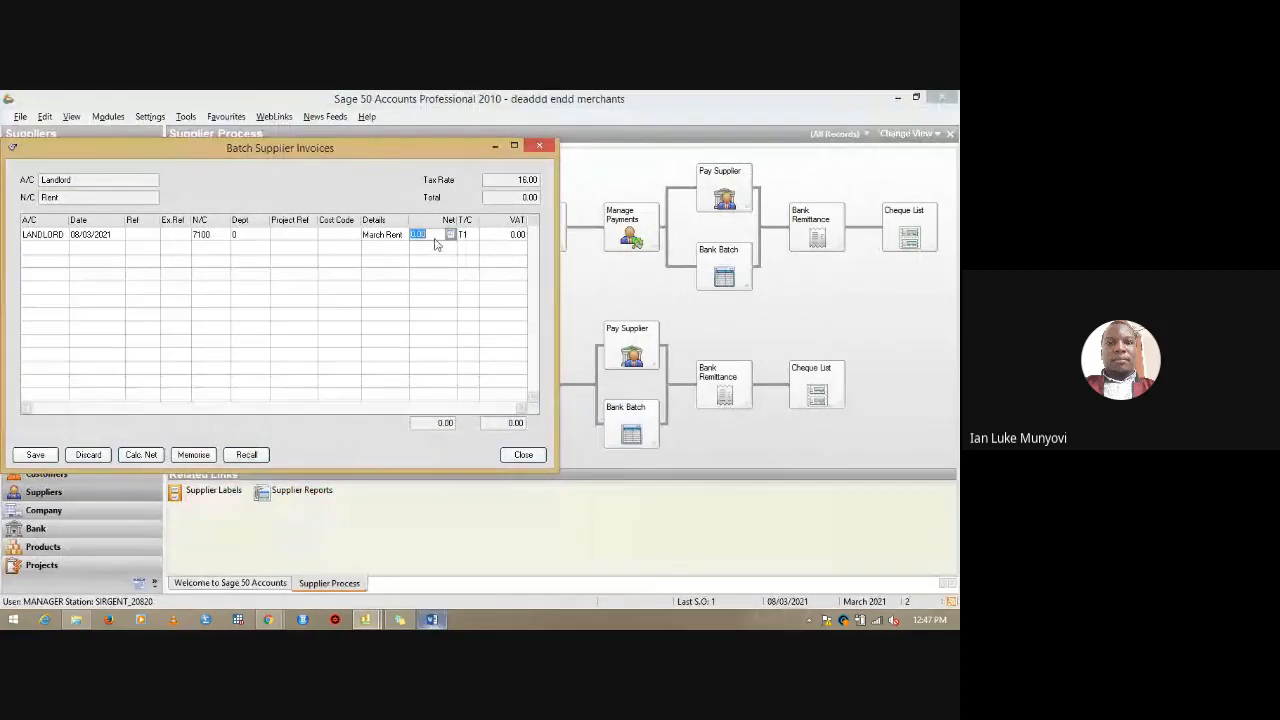
{"action": "left_click", "coordinate": [434, 236]}
{"action": "key", "text": "BackSpace"}
{"action": "key", "text": "BackSpace"}
{"action": "key", "text": "BackSpace"}
{"action": "key", "text": "BackSpace"}
{"action": "type", "text": "12000"}
Change the tax code of the LANDLORD rent line to T0.
{"action": "left_click", "coordinate": [505, 234]}
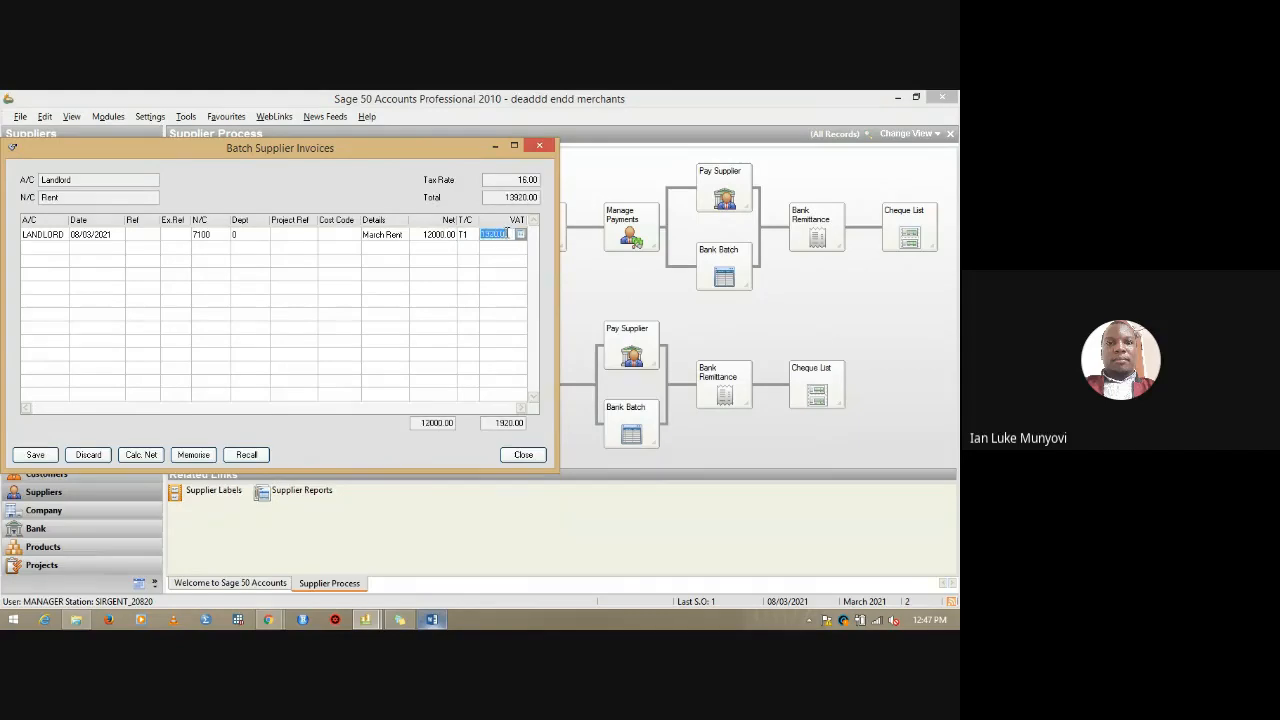
{"action": "left_click", "coordinate": [465, 234]}
{"action": "left_click", "coordinate": [473, 235]}
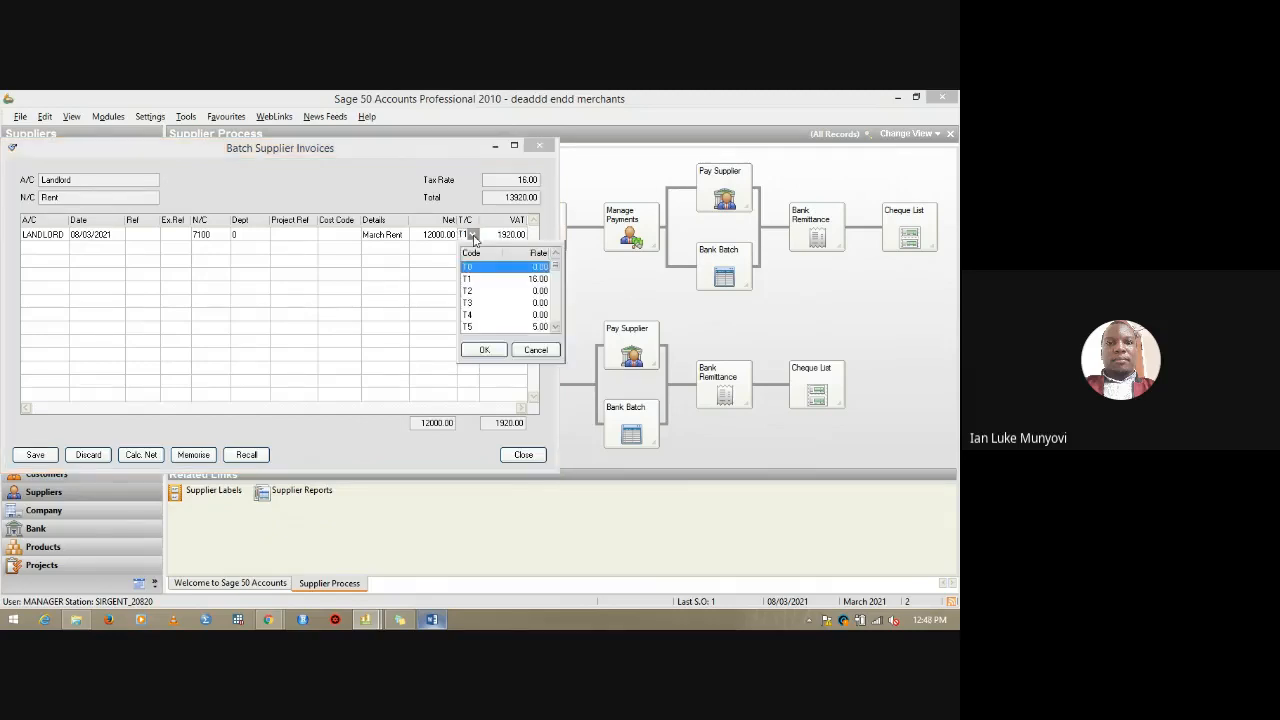
{"action": "double_click", "coordinate": [532, 268]}
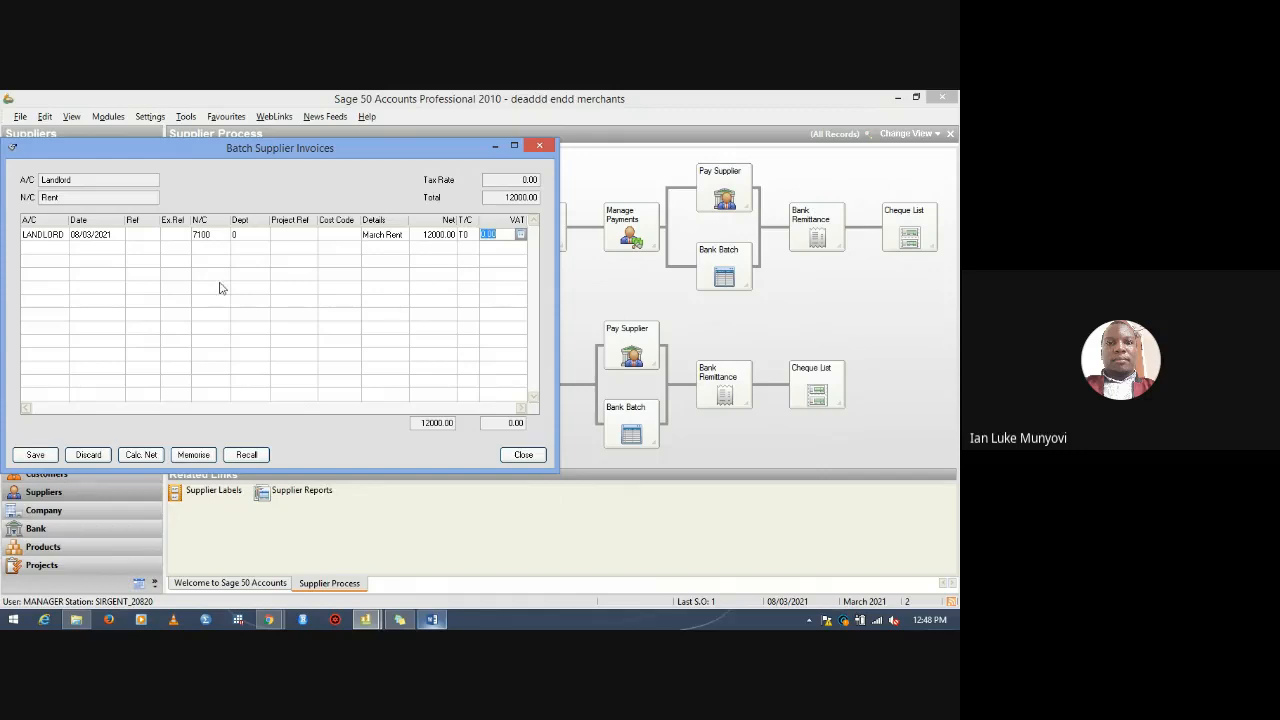
Start a second invoice line, check the Word document's expenses, and create and save a supplier with account code and company name KPLC.
{"action": "left_click", "coordinate": [38, 248]}
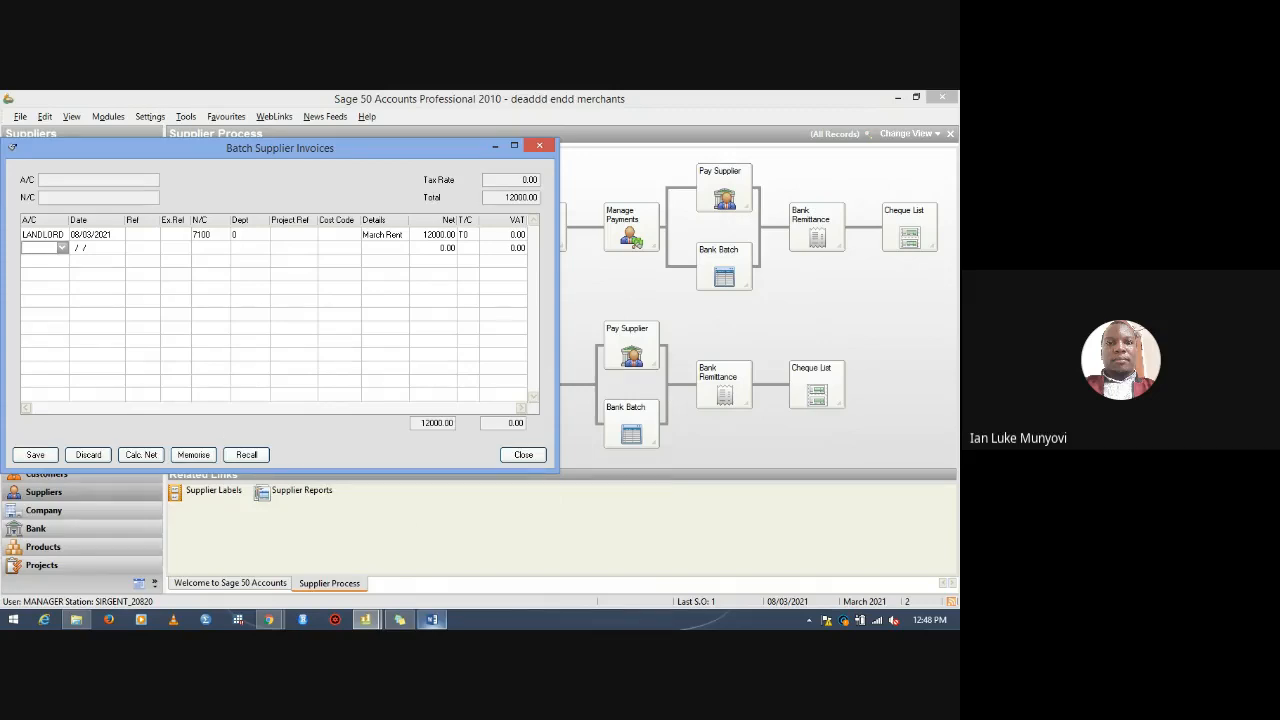
{"action": "left_click", "coordinate": [432, 620]}
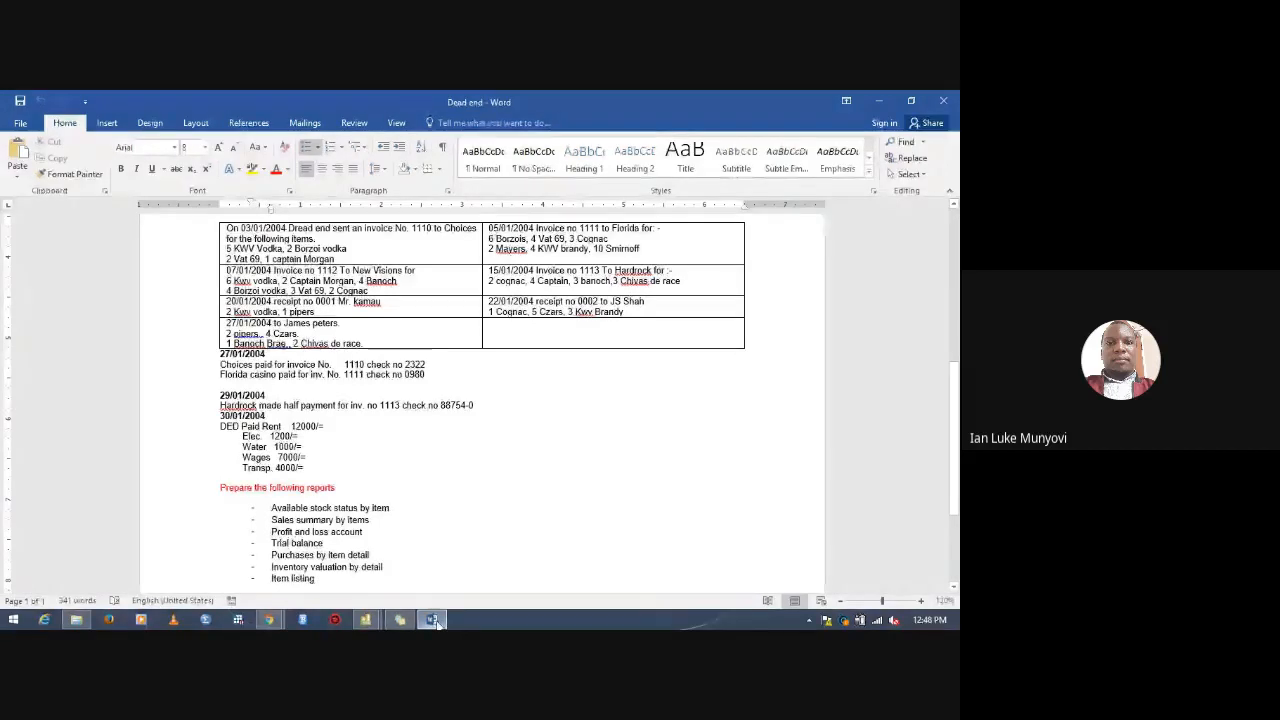
{"action": "left_click", "coordinate": [435, 620]}
{"action": "left_click", "coordinate": [62, 247]}
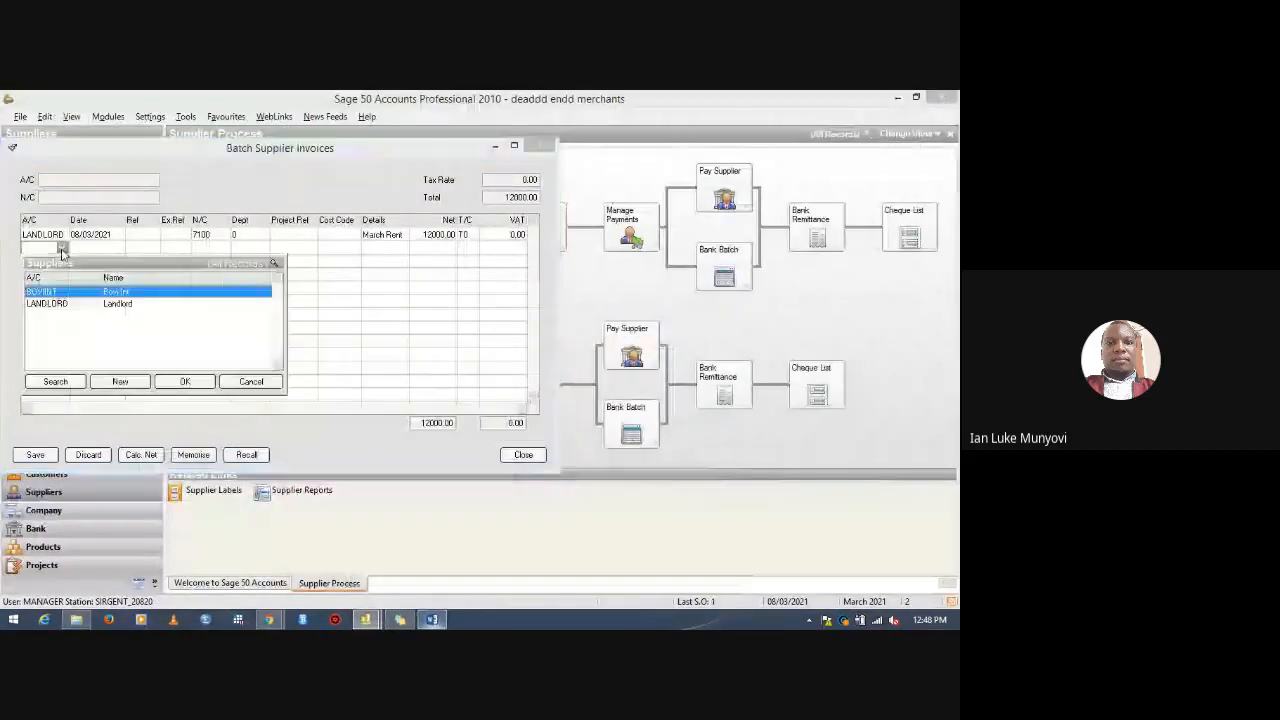
{"action": "left_click", "coordinate": [120, 382]}
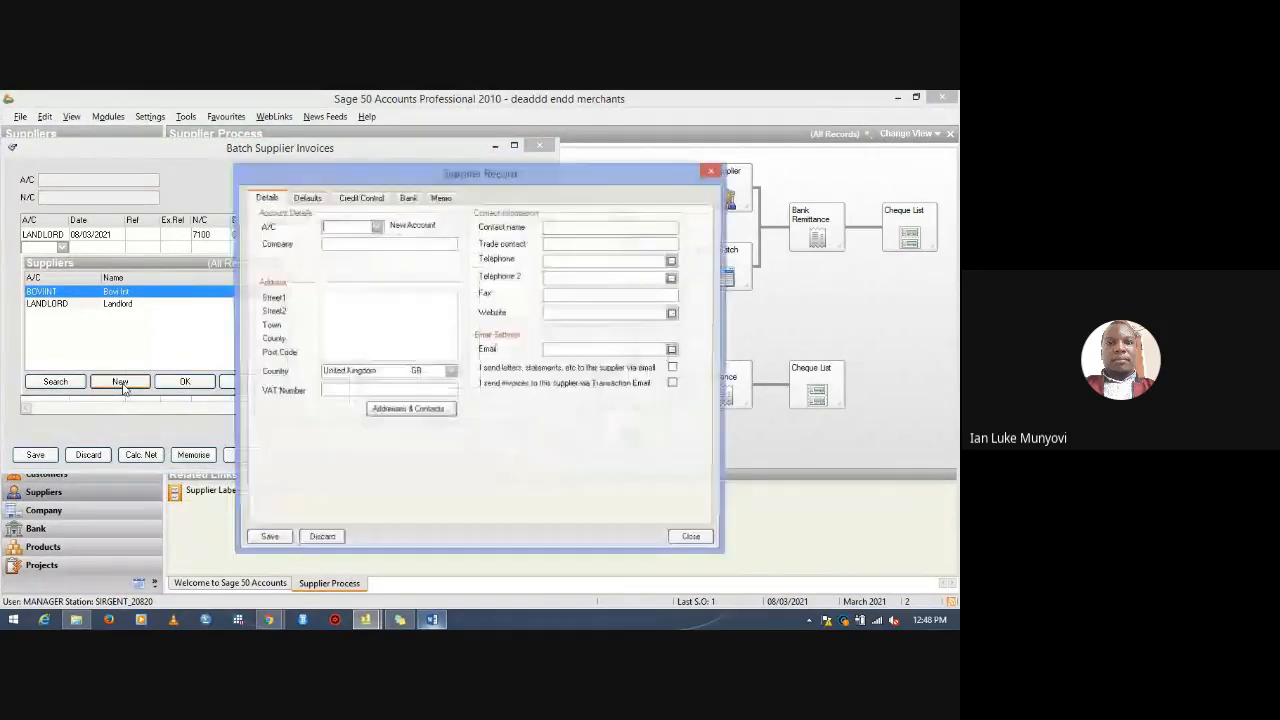
{"action": "type", "text": "KPLC"}
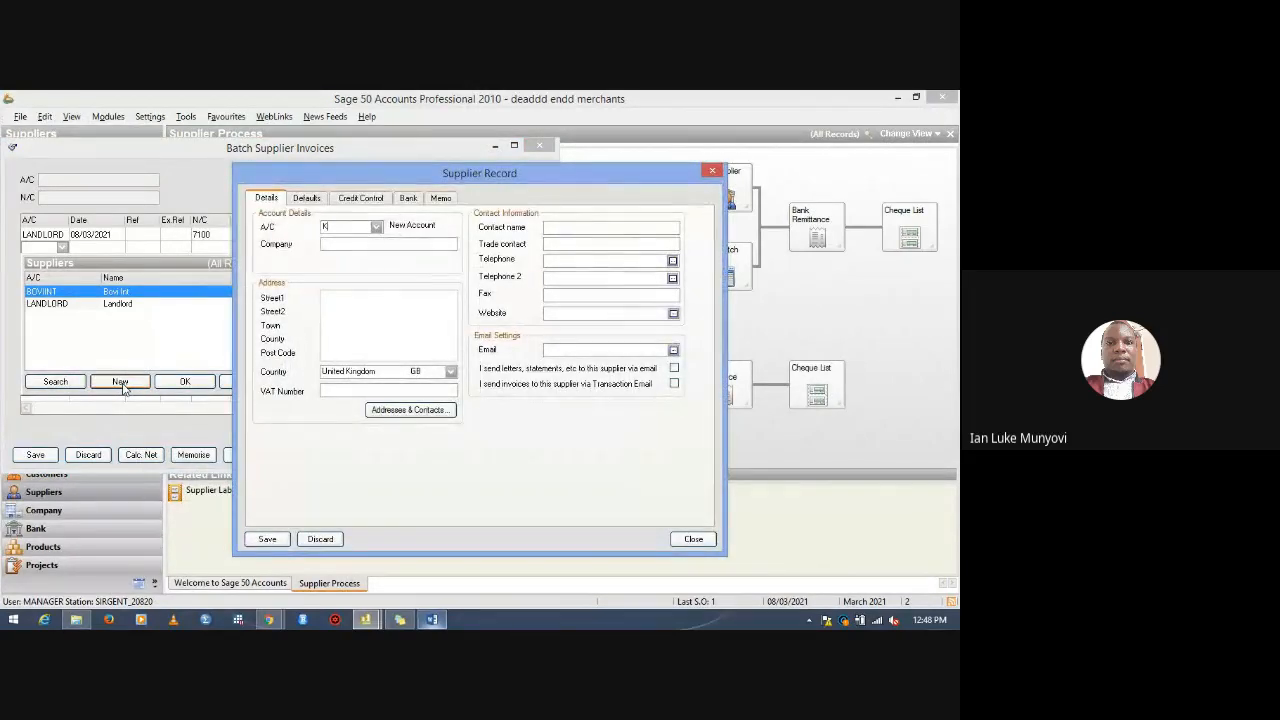
{"action": "left_click", "coordinate": [326, 248]}
{"action": "type", "text": "KPLC"}
{"action": "left_click", "coordinate": [264, 541]}
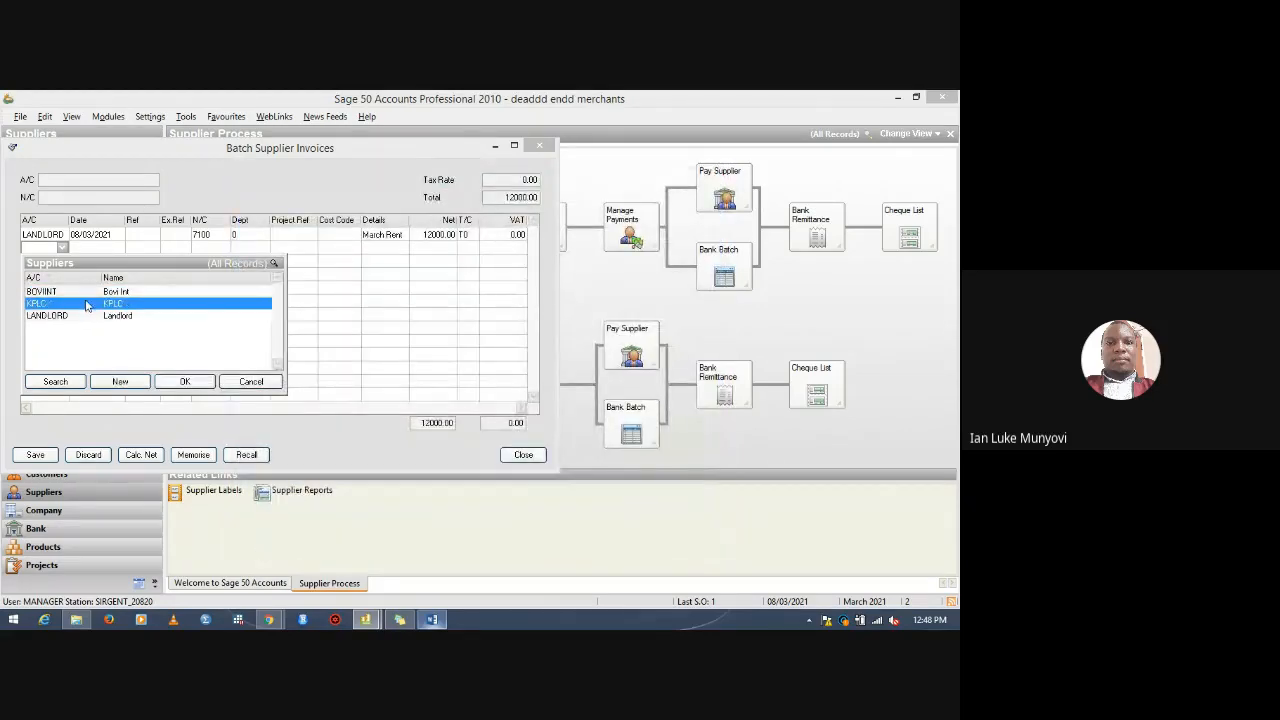
Enter the KPLC account on the second invoice line and open its nominal code list.
{"action": "double_click", "coordinate": [86, 304]}
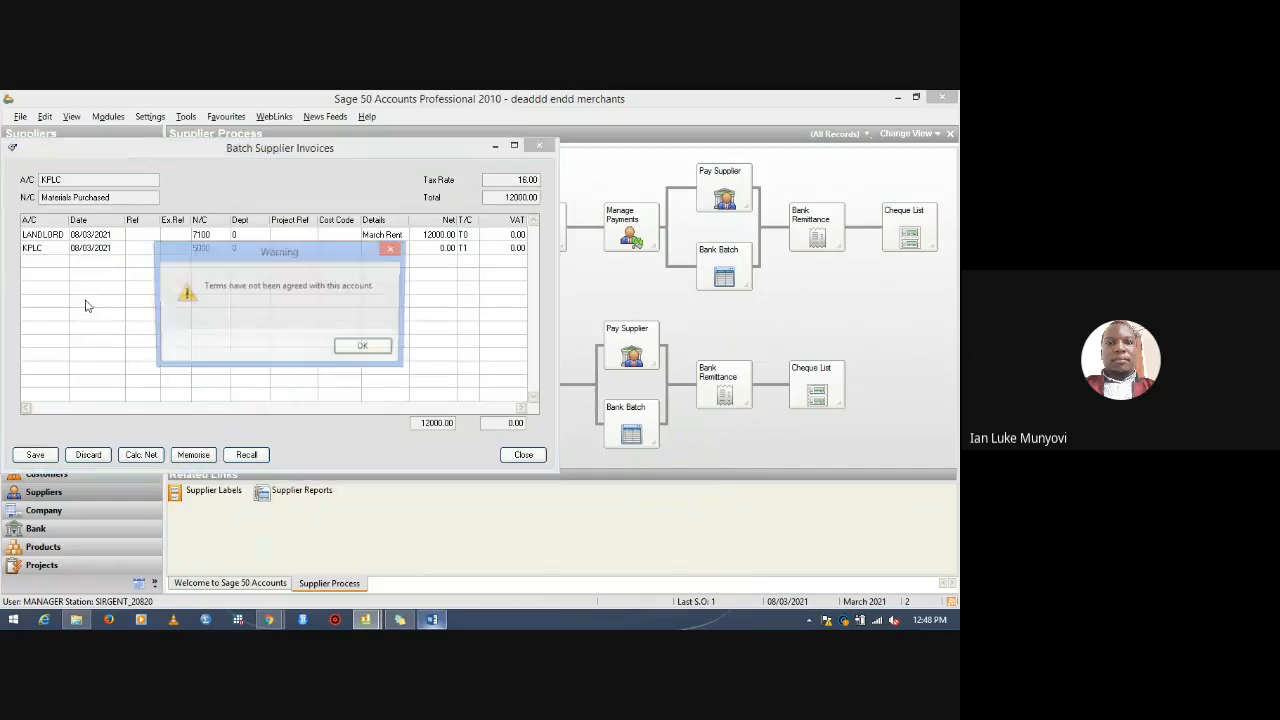
{"action": "left_click", "coordinate": [393, 251]}
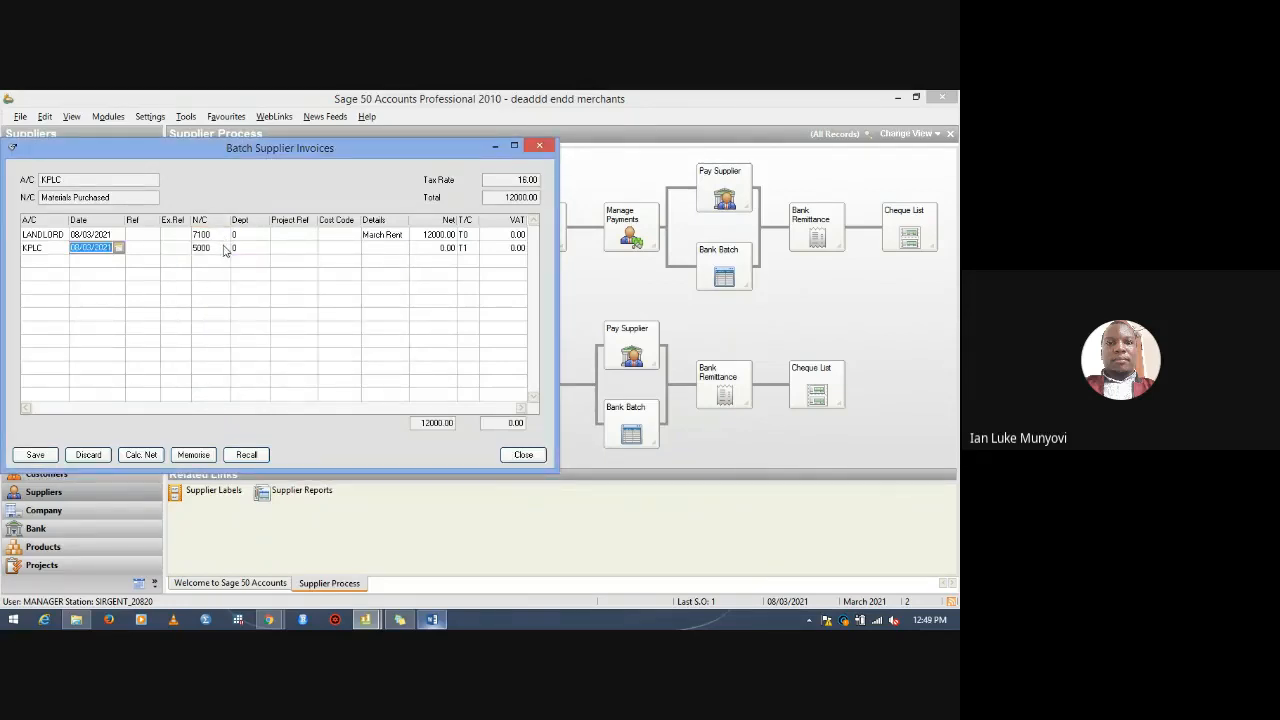
{"action": "left_click", "coordinate": [223, 248]}
{"action": "left_click", "coordinate": [224, 248]}
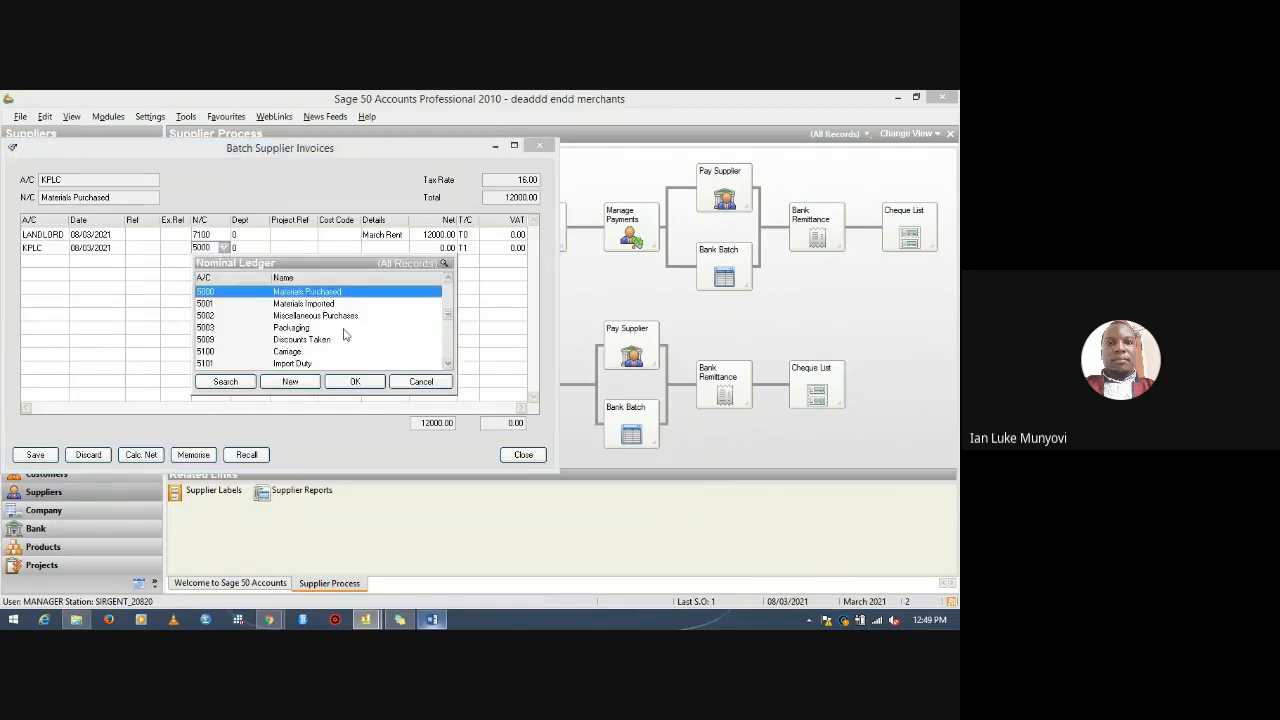
{"action": "left_click", "coordinate": [225, 381]}
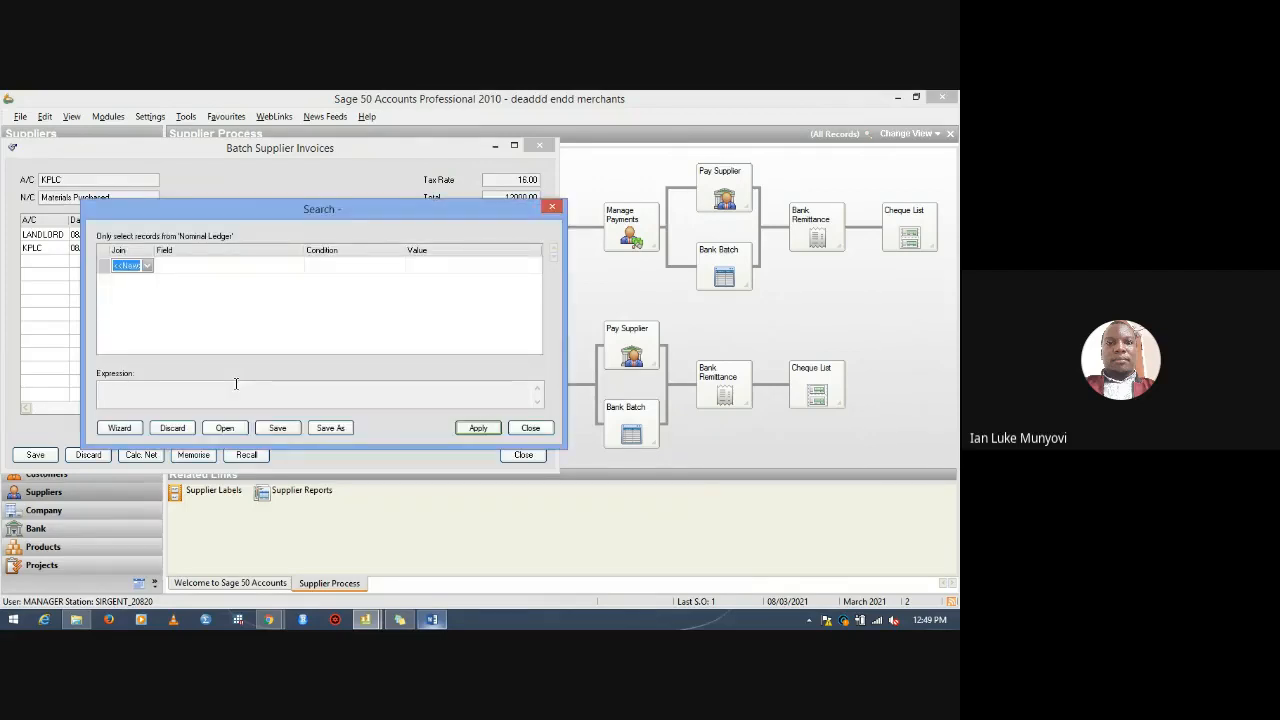
{"action": "left_click", "coordinate": [156, 397]}
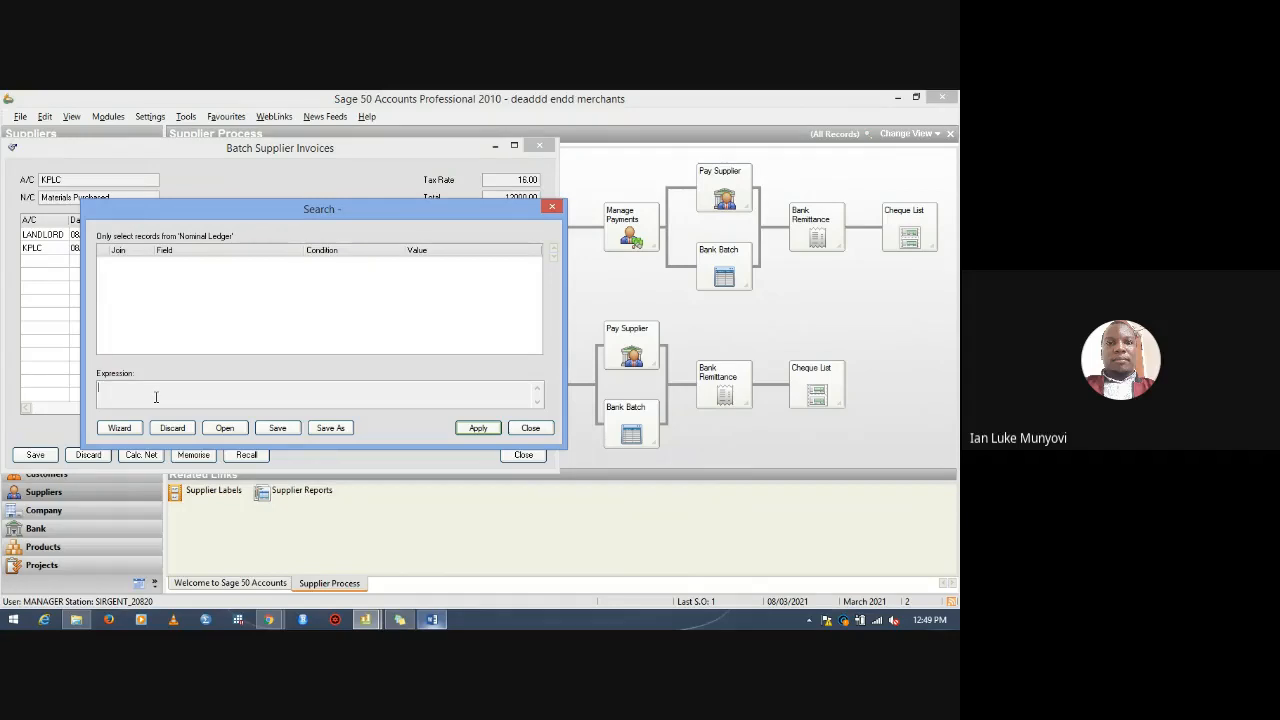
{"action": "left_click", "coordinate": [162, 287]}
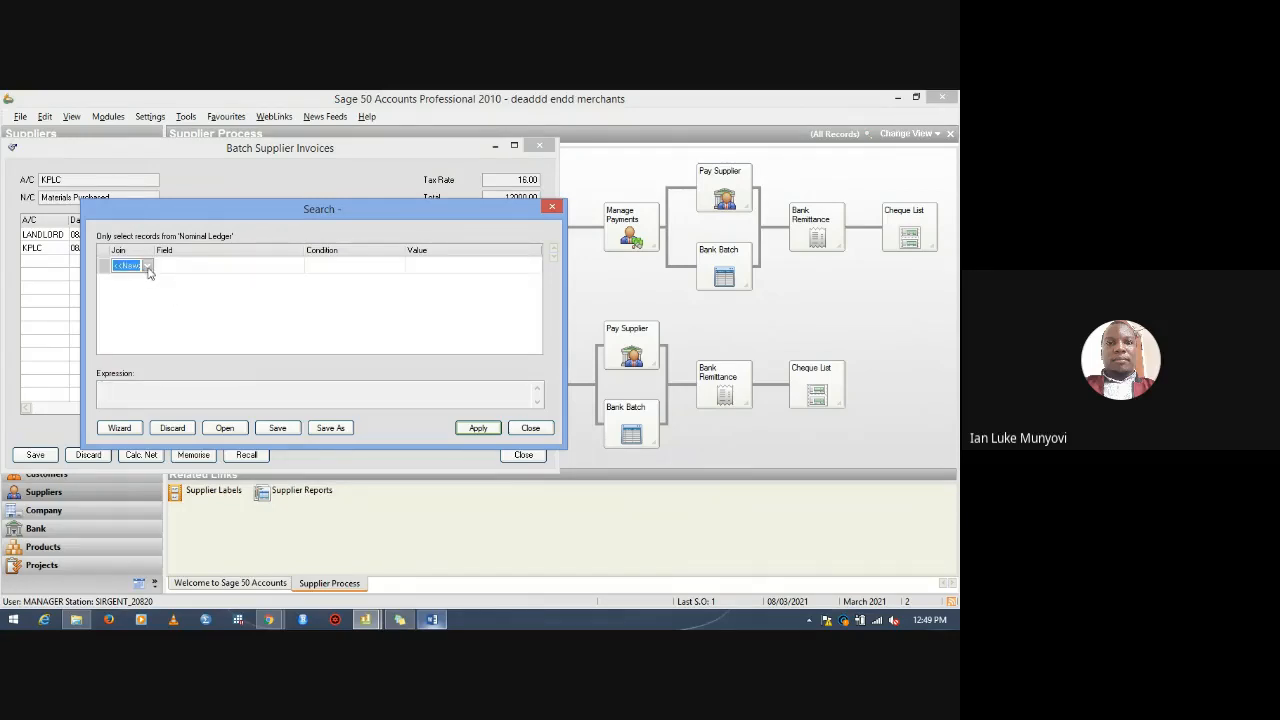
{"action": "left_click", "coordinate": [147, 266]}
{"action": "left_click", "coordinate": [143, 288]}
{"action": "left_click", "coordinate": [454, 383]}
{"action": "left_click", "coordinate": [530, 428]}
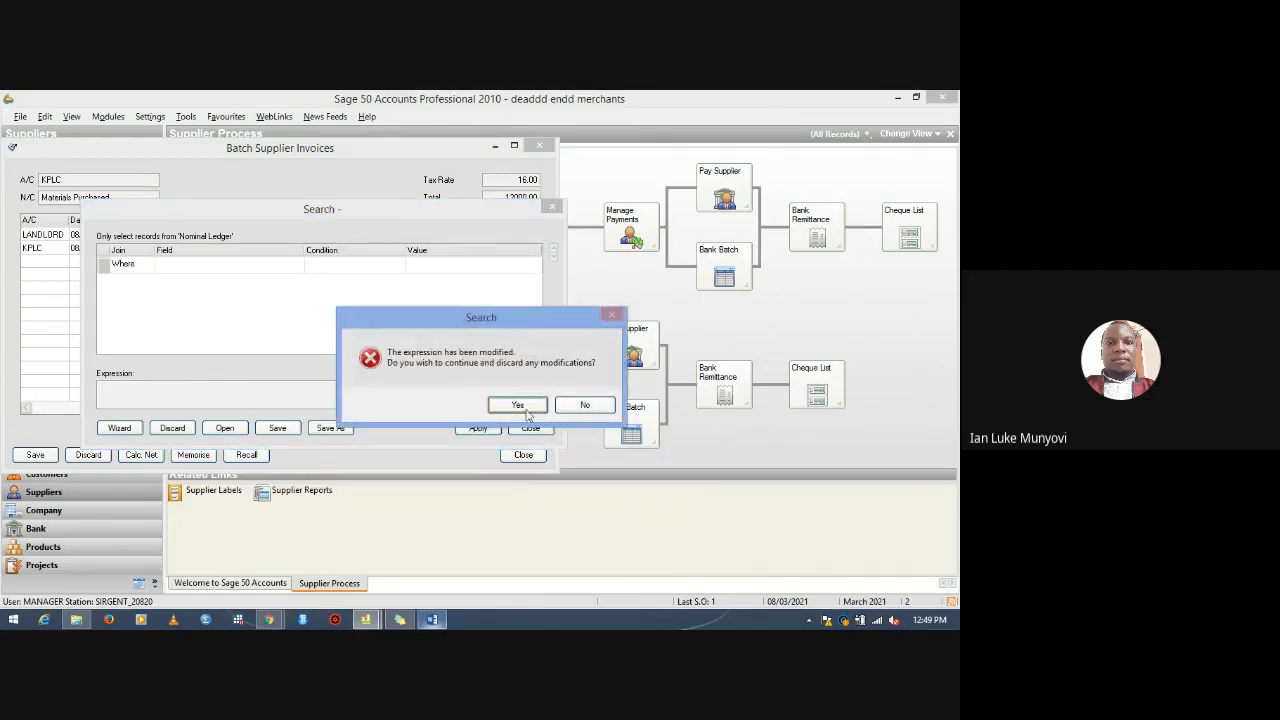
{"action": "left_click", "coordinate": [566, 410]}
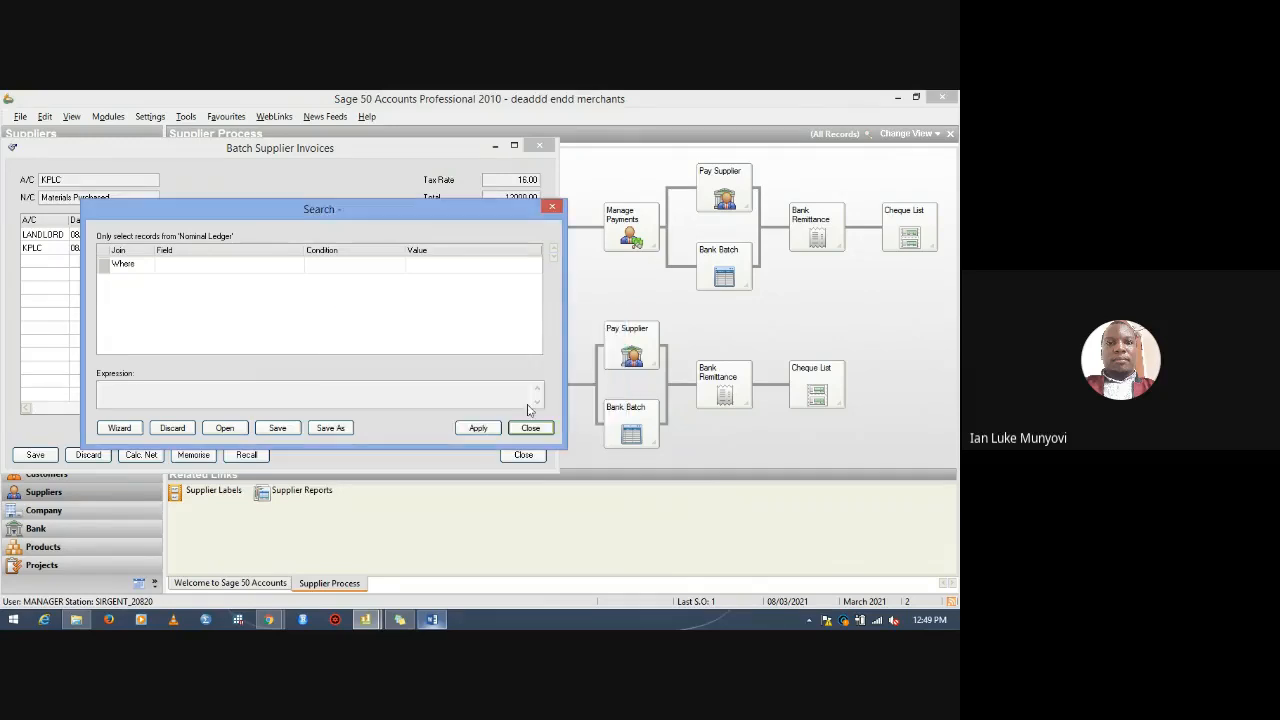
{"action": "left_click", "coordinate": [542, 430]}
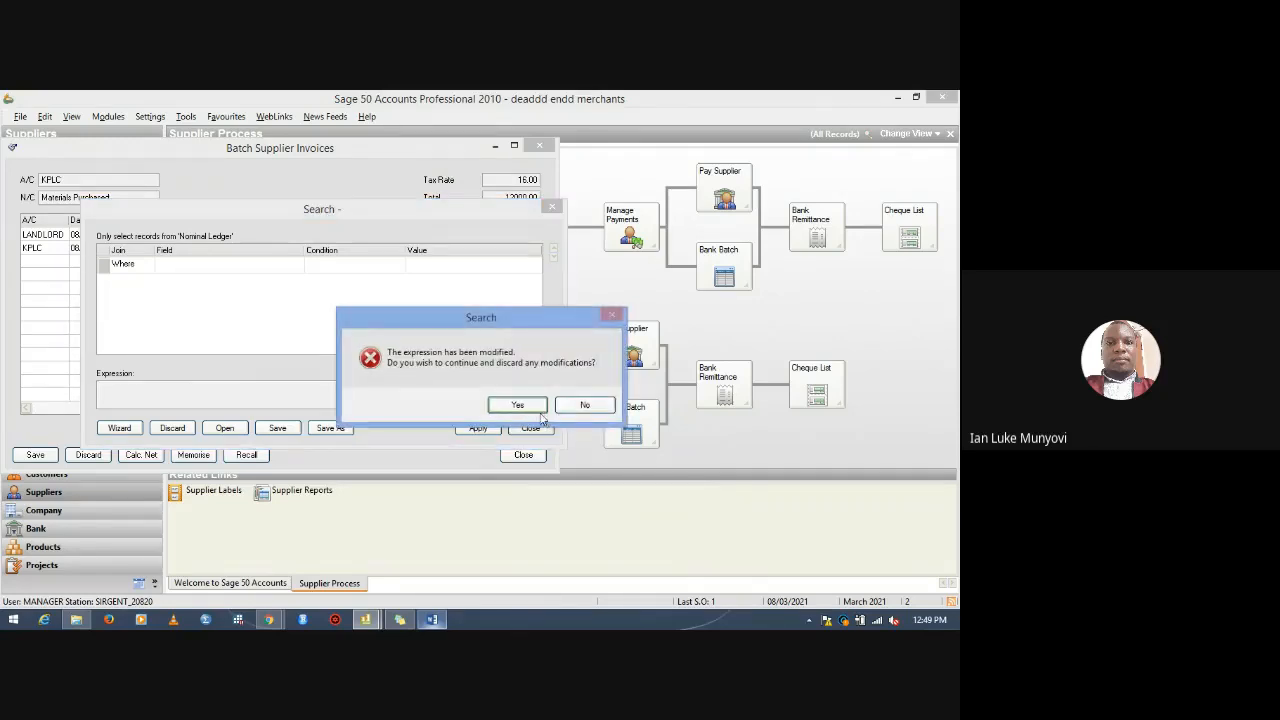
{"action": "left_click", "coordinate": [518, 405]}
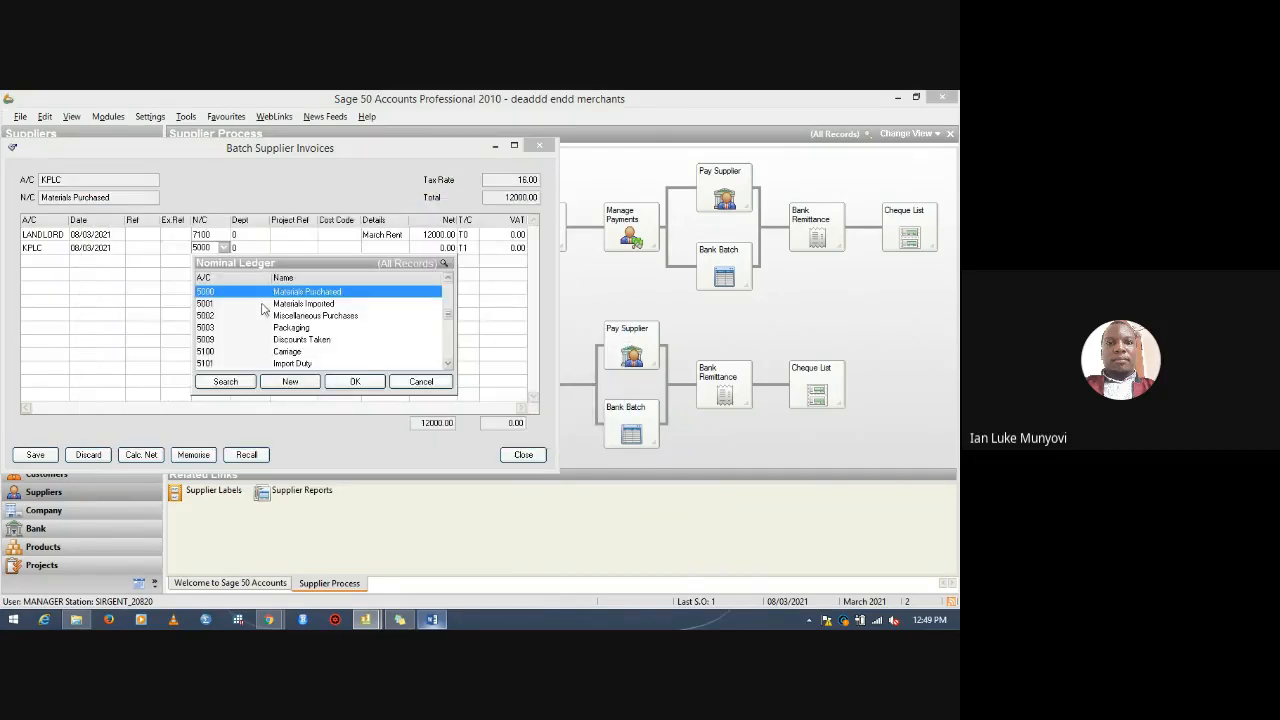
Set the KPLC invoice line's nominal code to 7200 Electricity.
{"action": "left_click", "coordinate": [450, 365]}
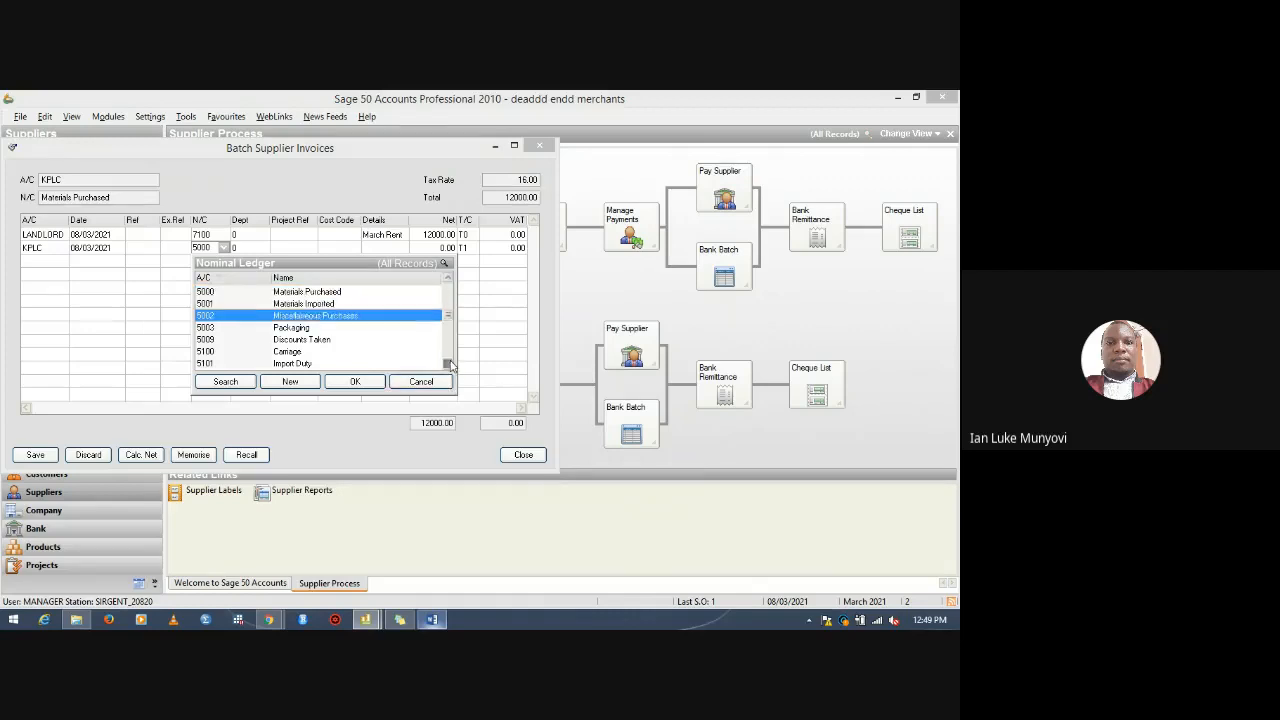
{"action": "left_click", "coordinate": [450, 365]}
{"action": "left_click", "coordinate": [450, 366]}
{"action": "left_click", "coordinate": [450, 366]}
{"action": "left_click", "coordinate": [450, 366]}
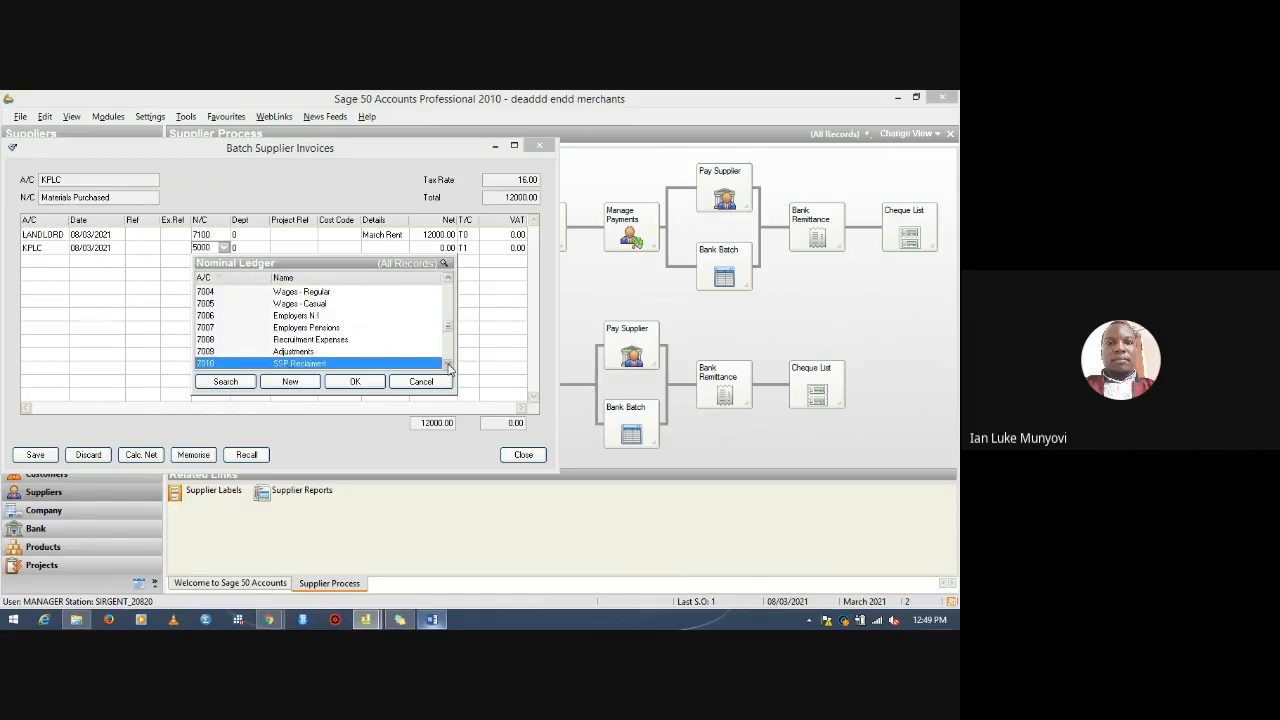
{"action": "left_click", "coordinate": [450, 366]}
{"action": "left_click", "coordinate": [450, 366]}
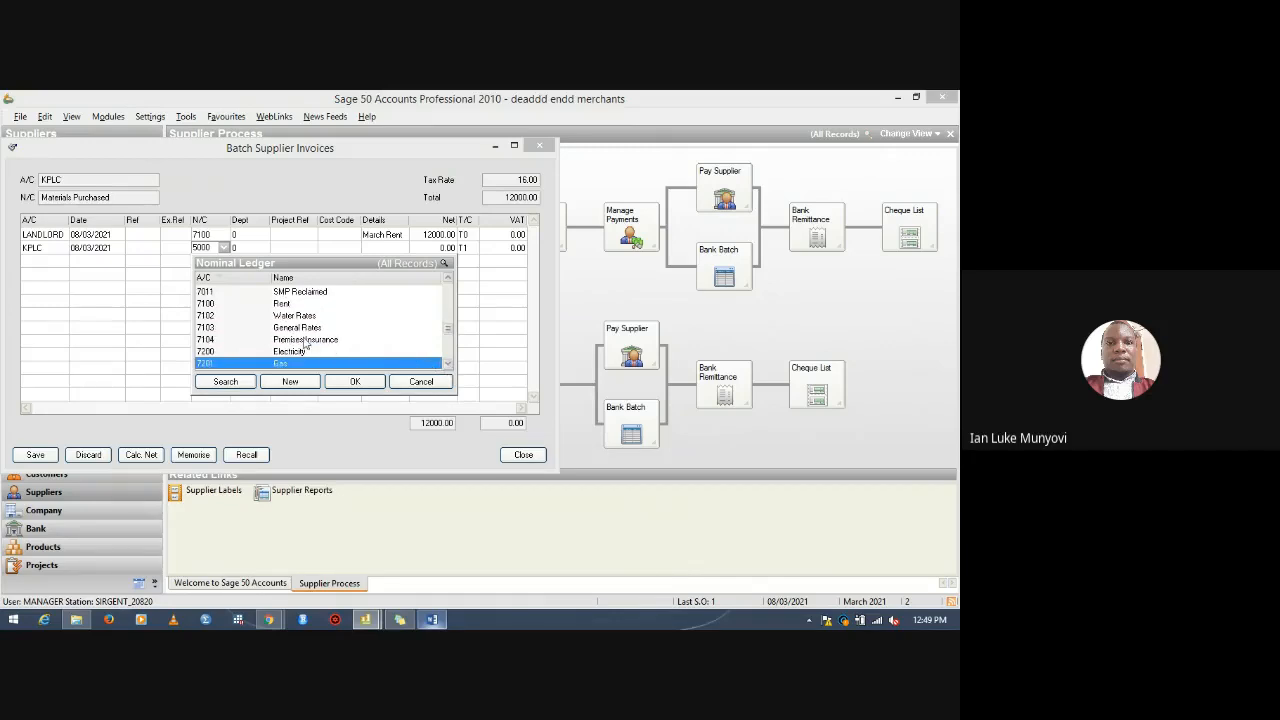
{"action": "left_click", "coordinate": [274, 353]}
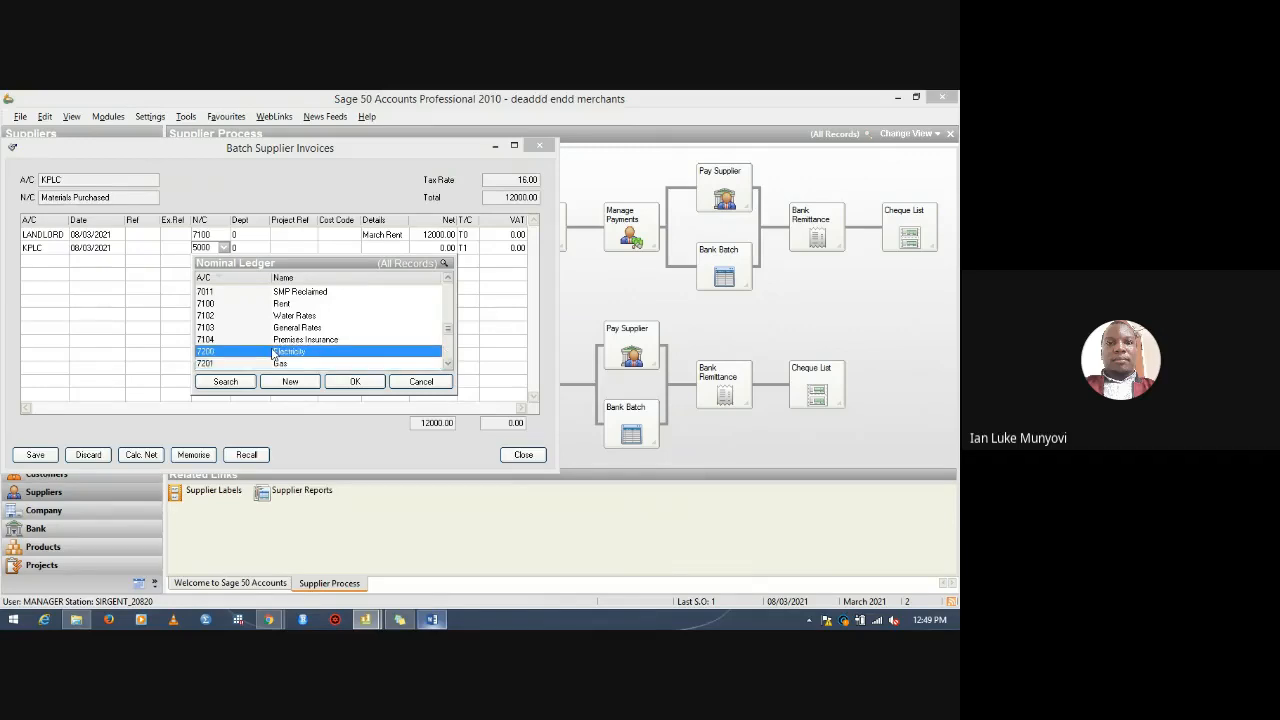
{"action": "left_click", "coordinate": [352, 382]}
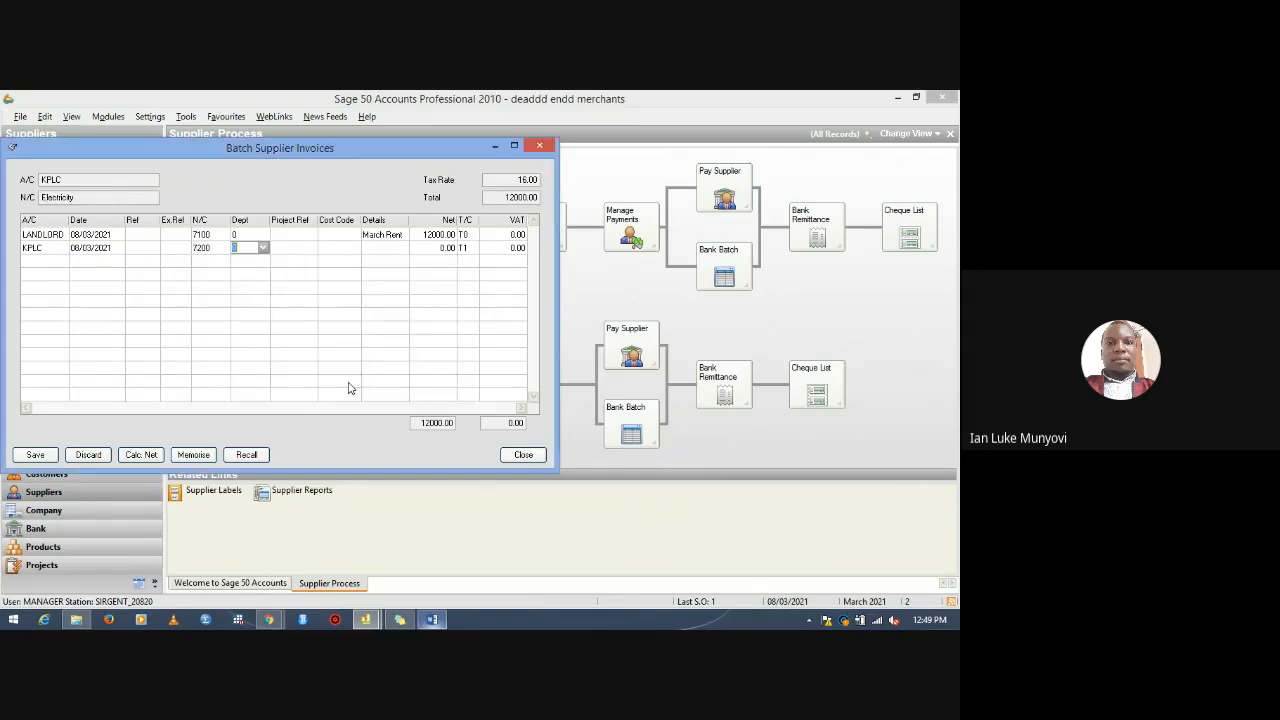
Enter "March electricity" as the details of the KPLC invoice line.
{"action": "left_click", "coordinate": [366, 250]}
{"action": "type", "text": "M"}
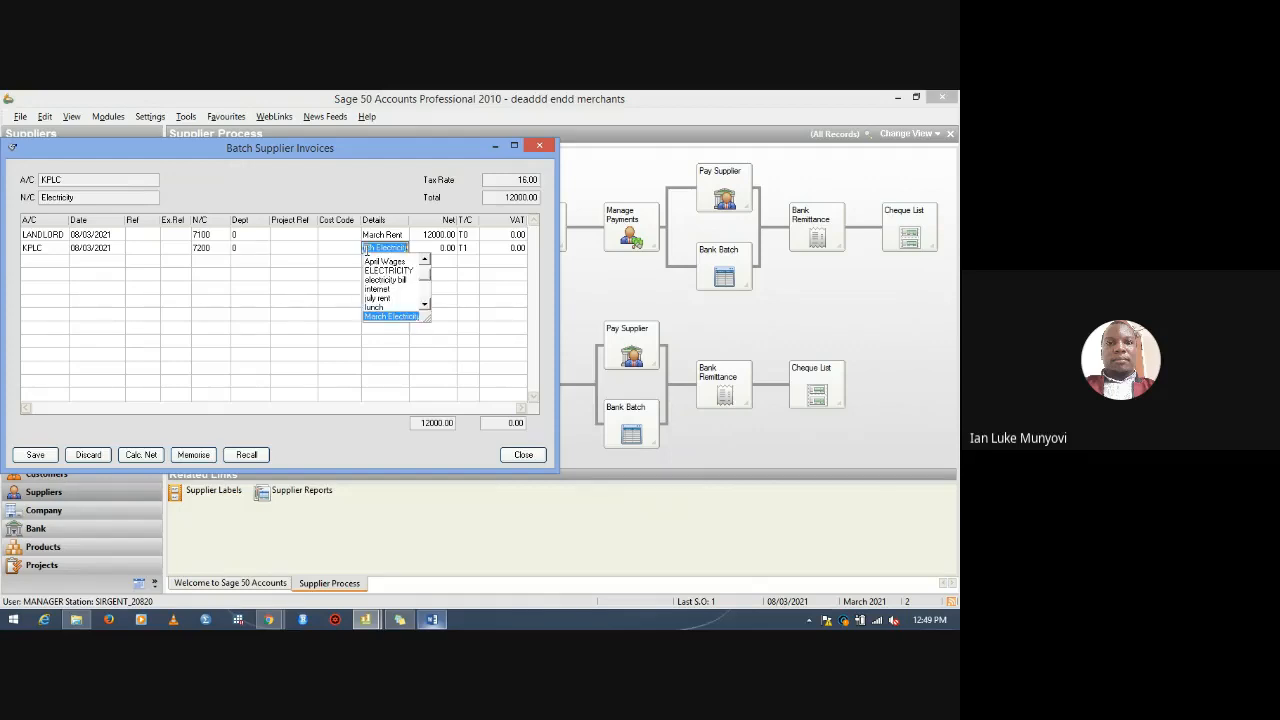
{"action": "type", "text": "arch ele"}
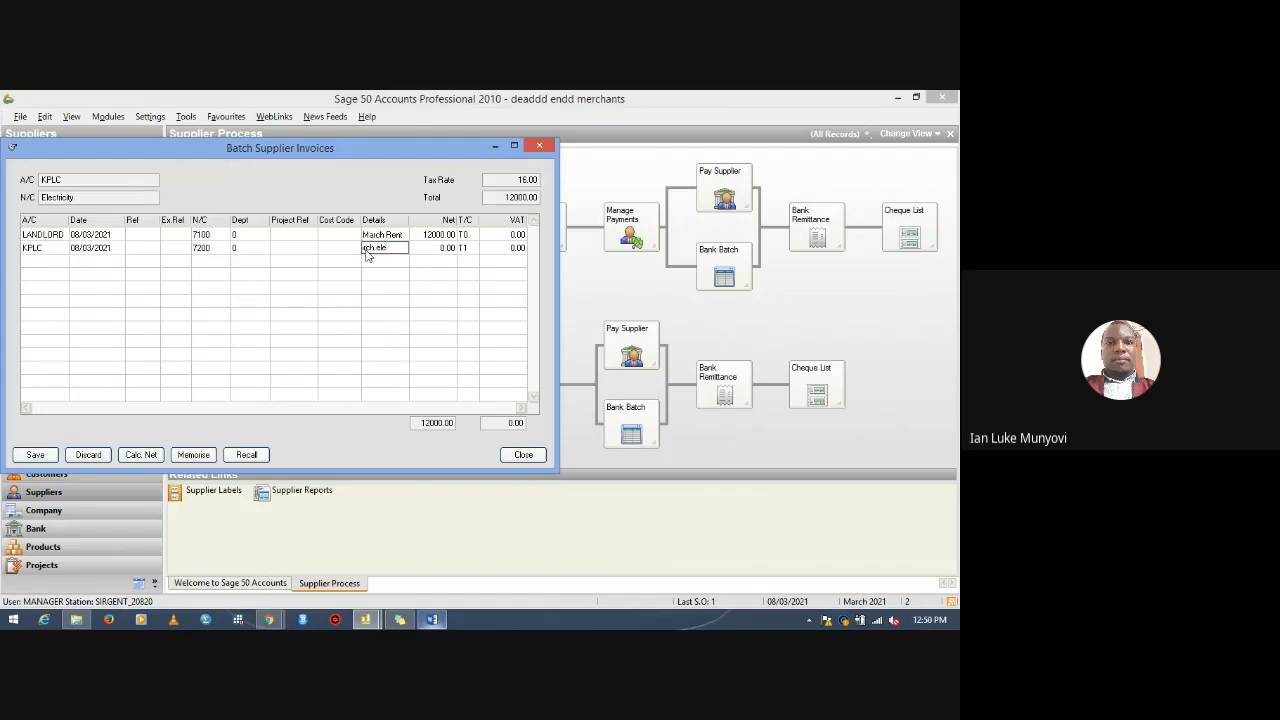
{"action": "type", "text": "ctri"}
{"action": "type", "text": "c"}
{"action": "key", "text": "BackSpace"}
{"action": "key", "text": "BackSpace"}
{"action": "type", "text": "ricity"}
Check the electricity amount in the Word document, then set the KPLC line's net amount to 1200 and its tax code to T0.
{"action": "left_click", "coordinate": [431, 250]}
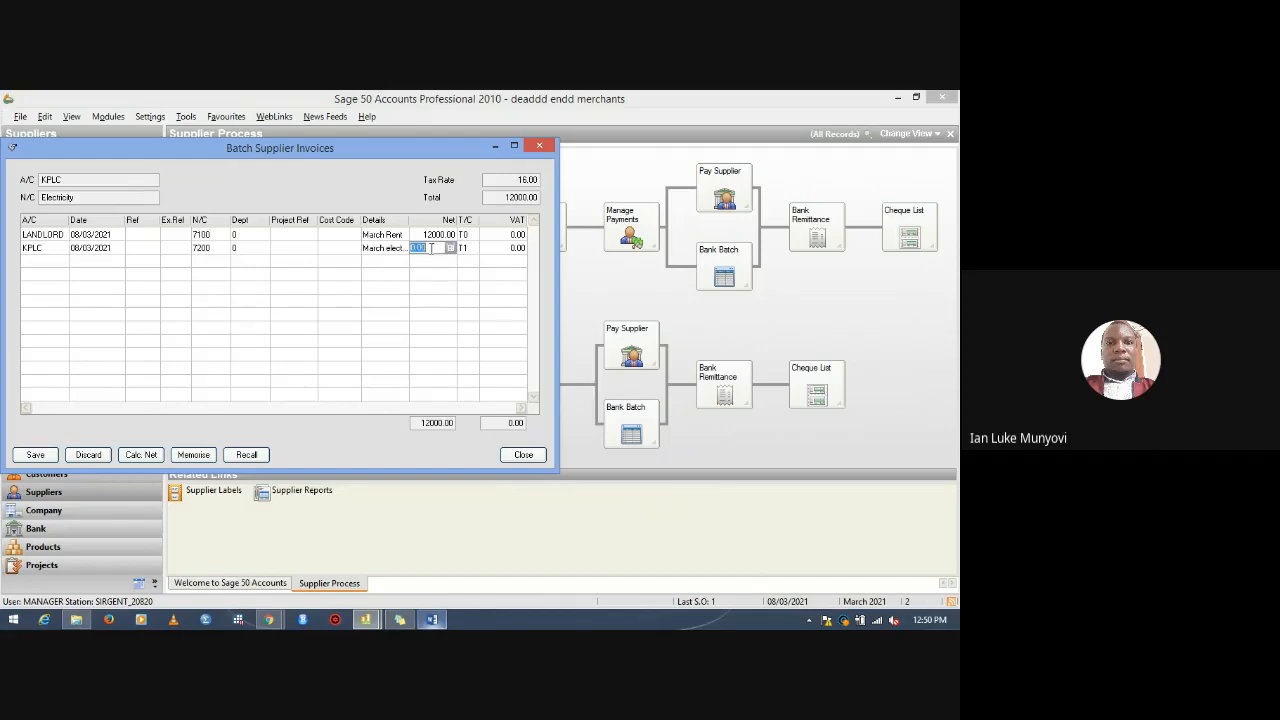
{"action": "left_click", "coordinate": [433, 620]}
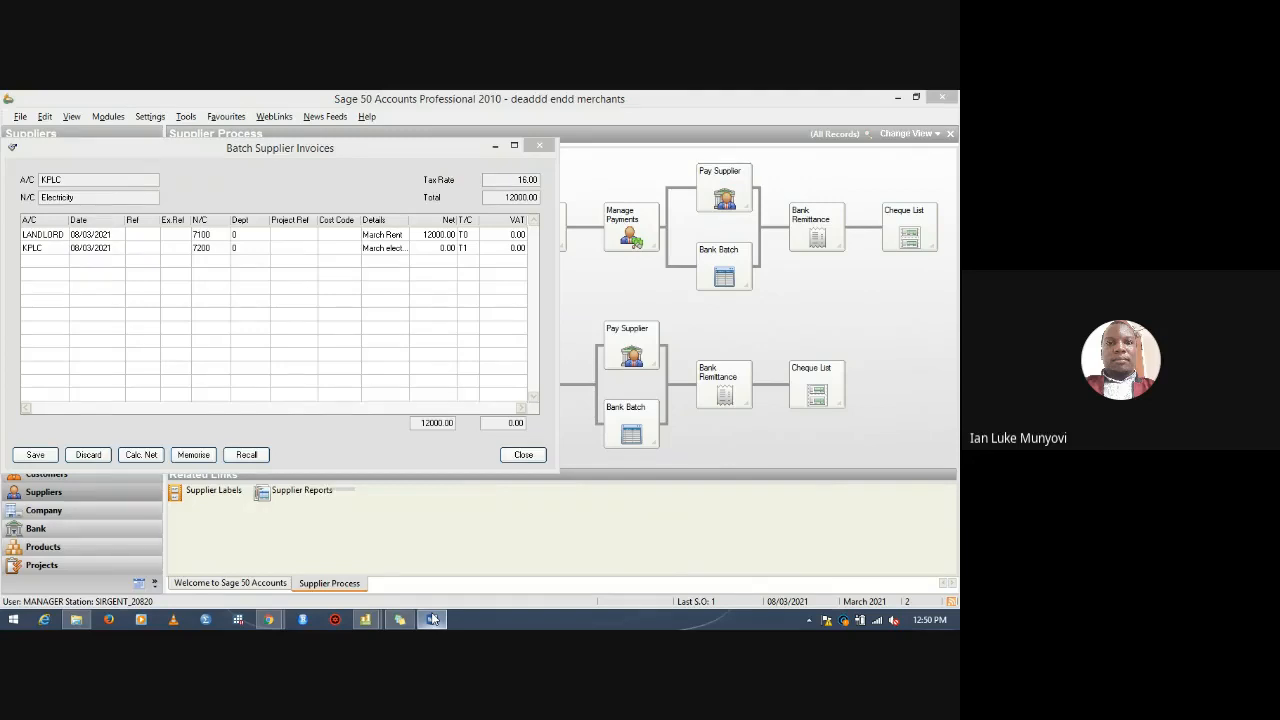
{"action": "left_click", "coordinate": [433, 620]}
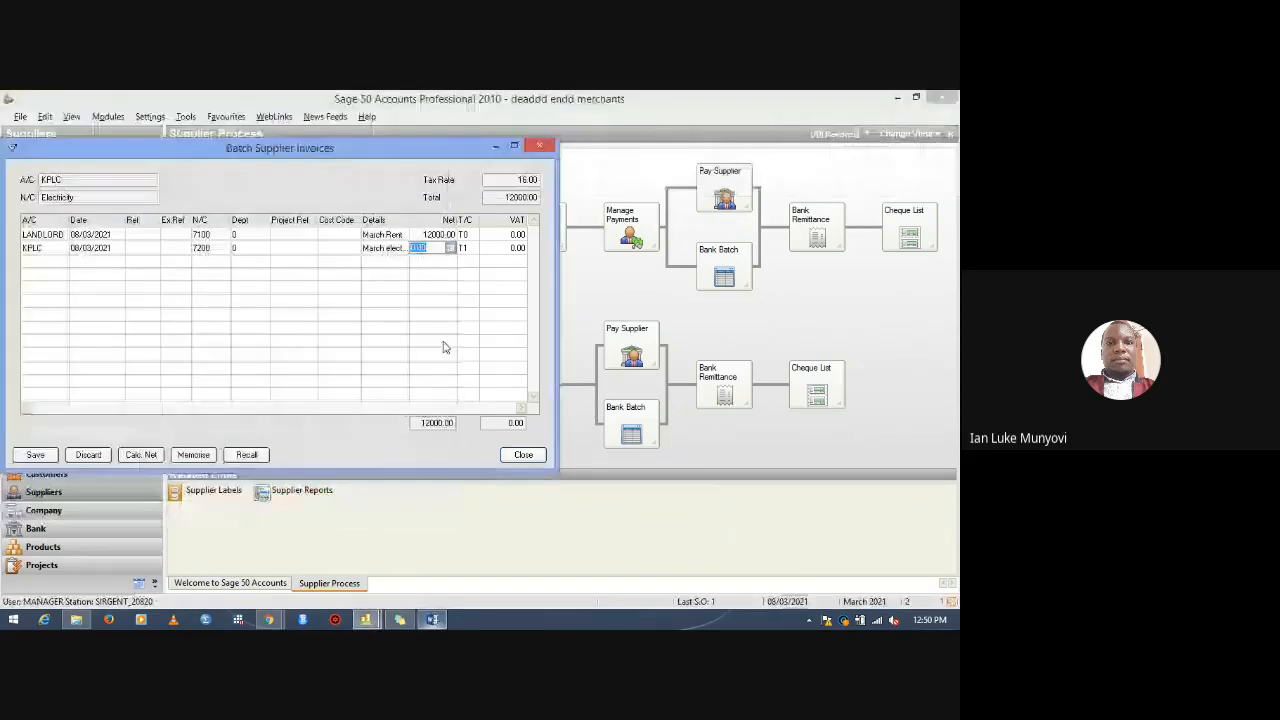
{"action": "type", "text": "12"}
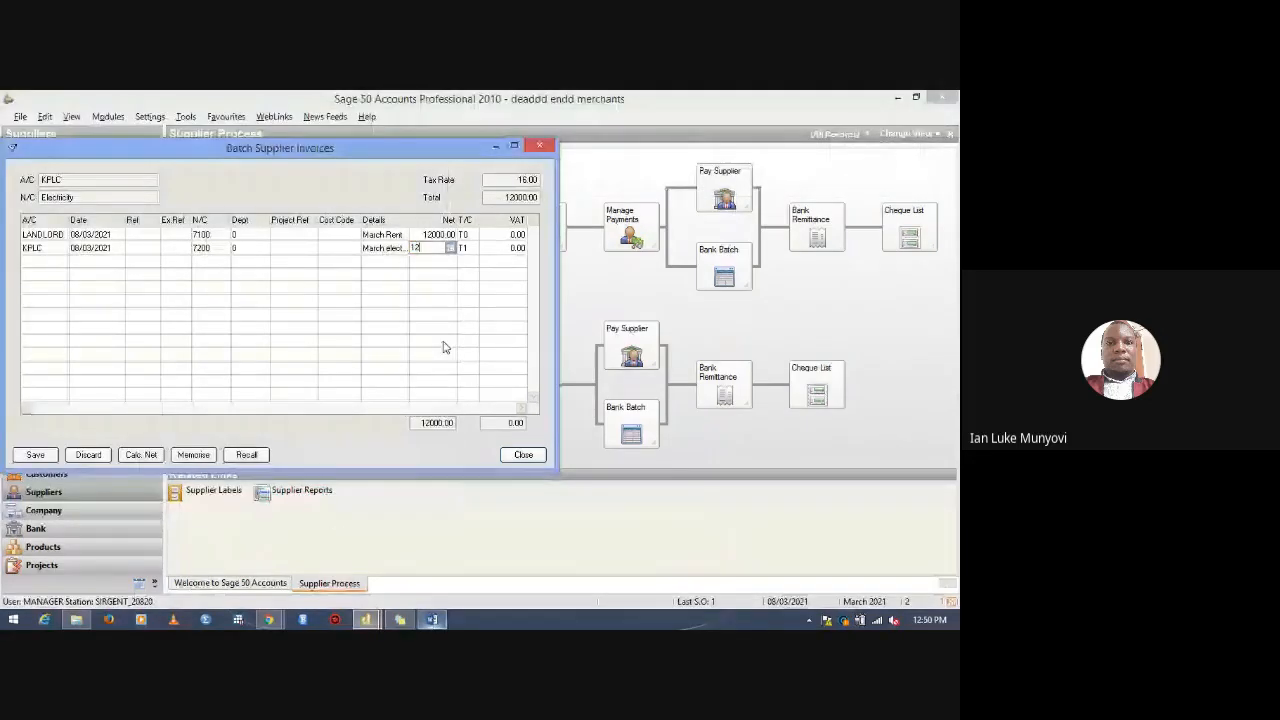
{"action": "type", "text": "00"}
{"action": "left_click", "coordinate": [476, 250]}
{"action": "left_click", "coordinate": [476, 250]}
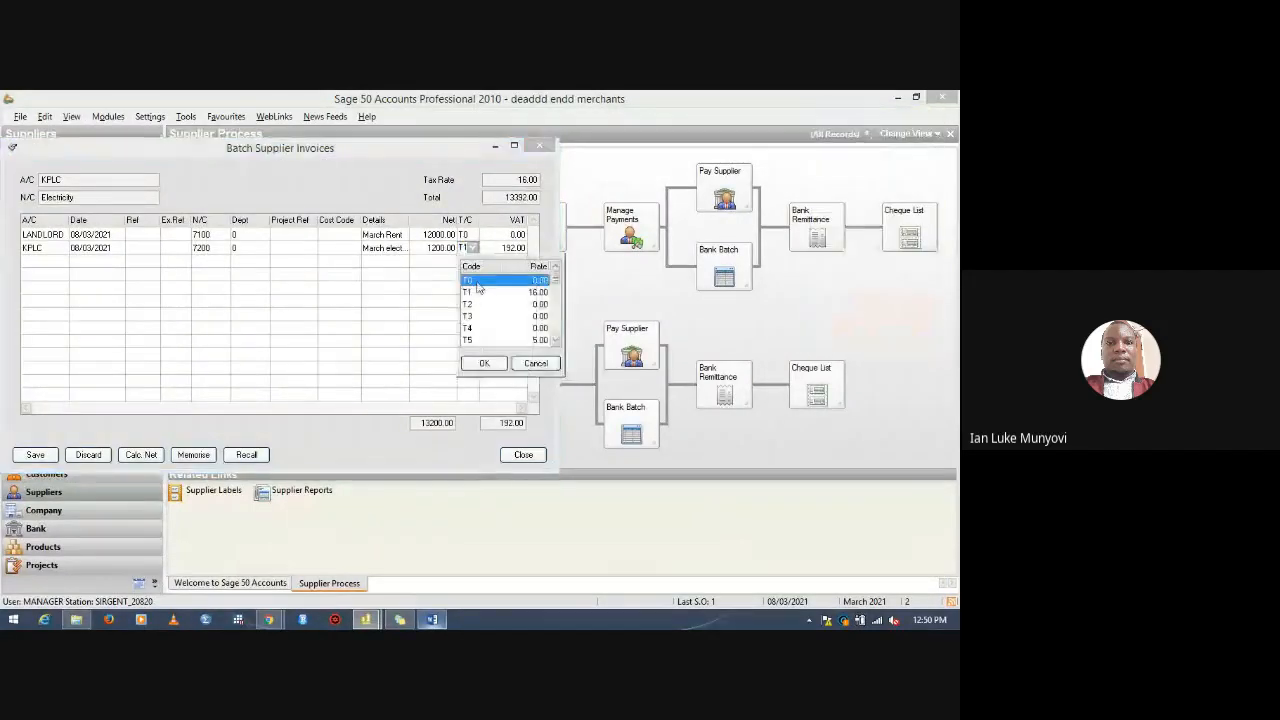
{"action": "double_click", "coordinate": [477, 288]}
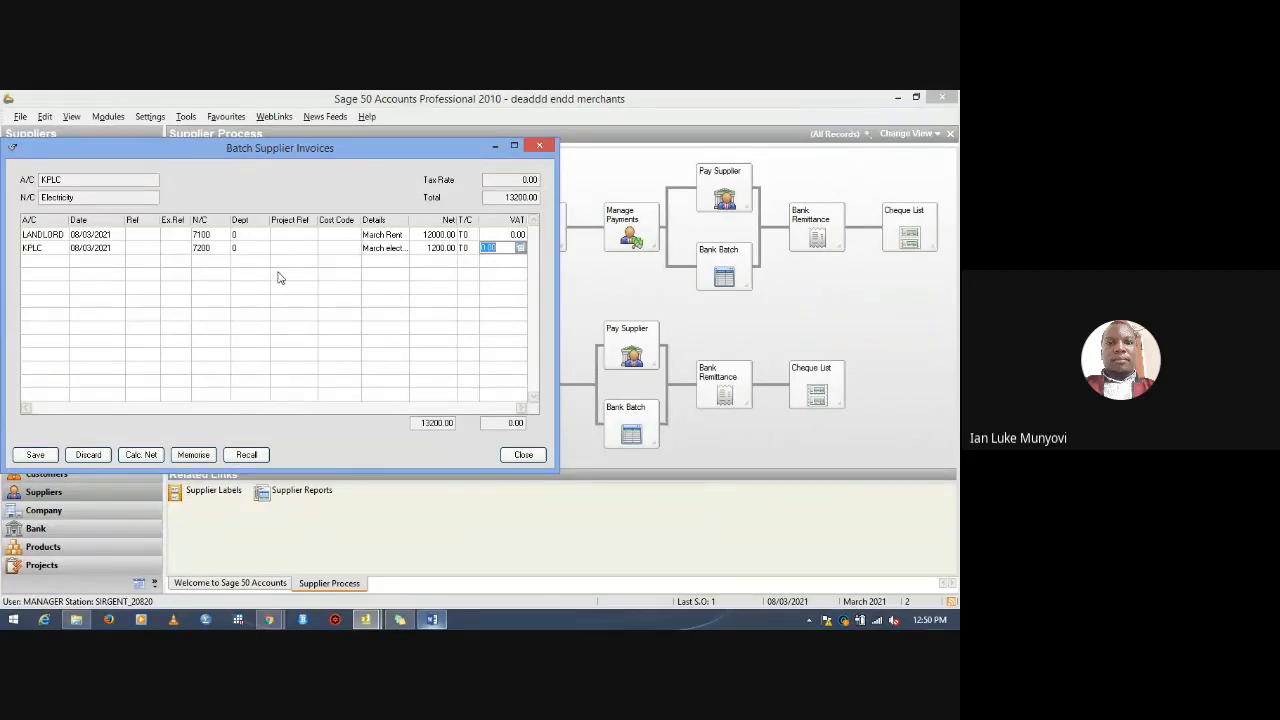
Review the expenses in the Word document, return to Sage 50 Accounts, save the batch supplier invoices and close their window.
{"action": "left_click", "coordinate": [432, 621]}
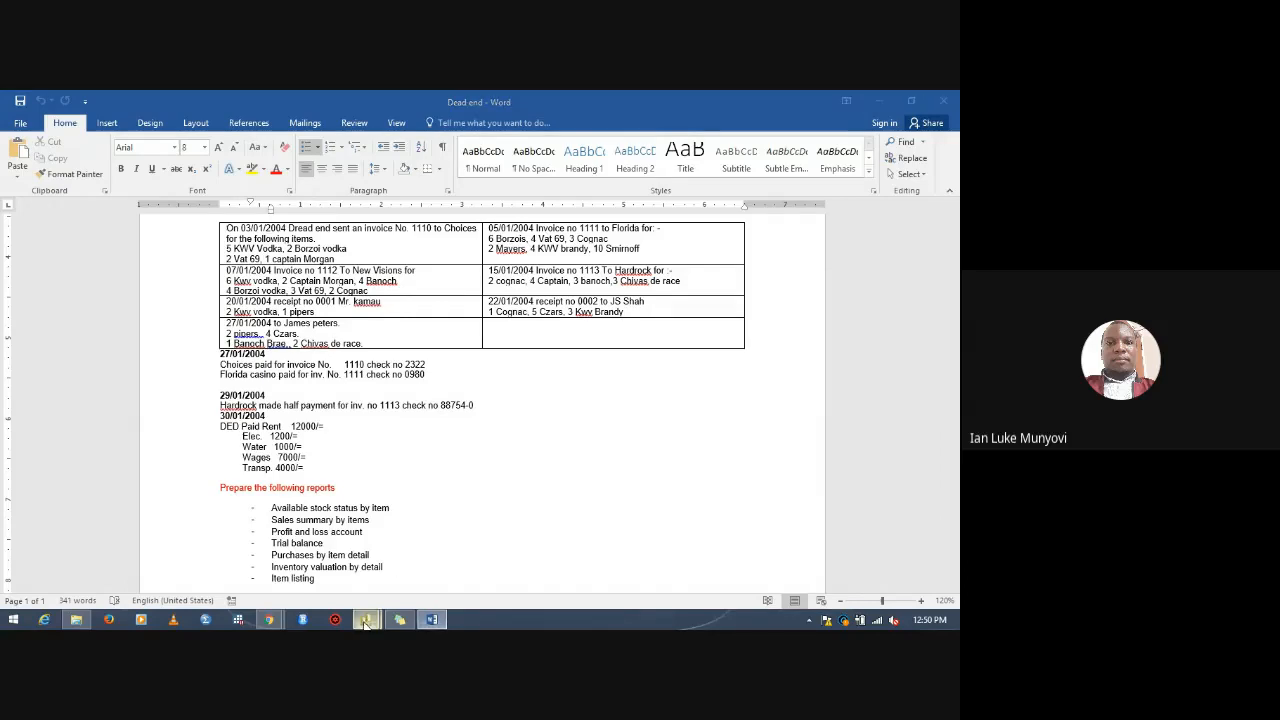
{"action": "mouse_move", "coordinate": [370, 618]}
{"action": "left_click", "coordinate": [416, 566]}
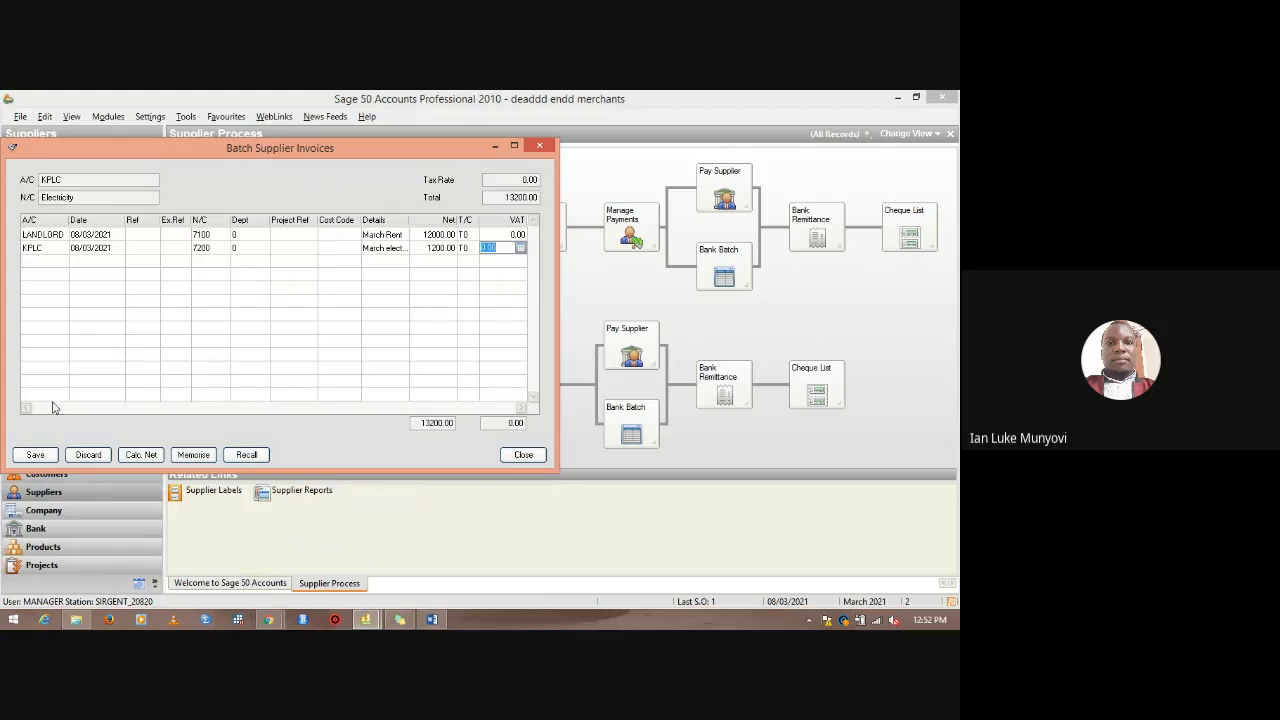
{"action": "left_click", "coordinate": [35, 455]}
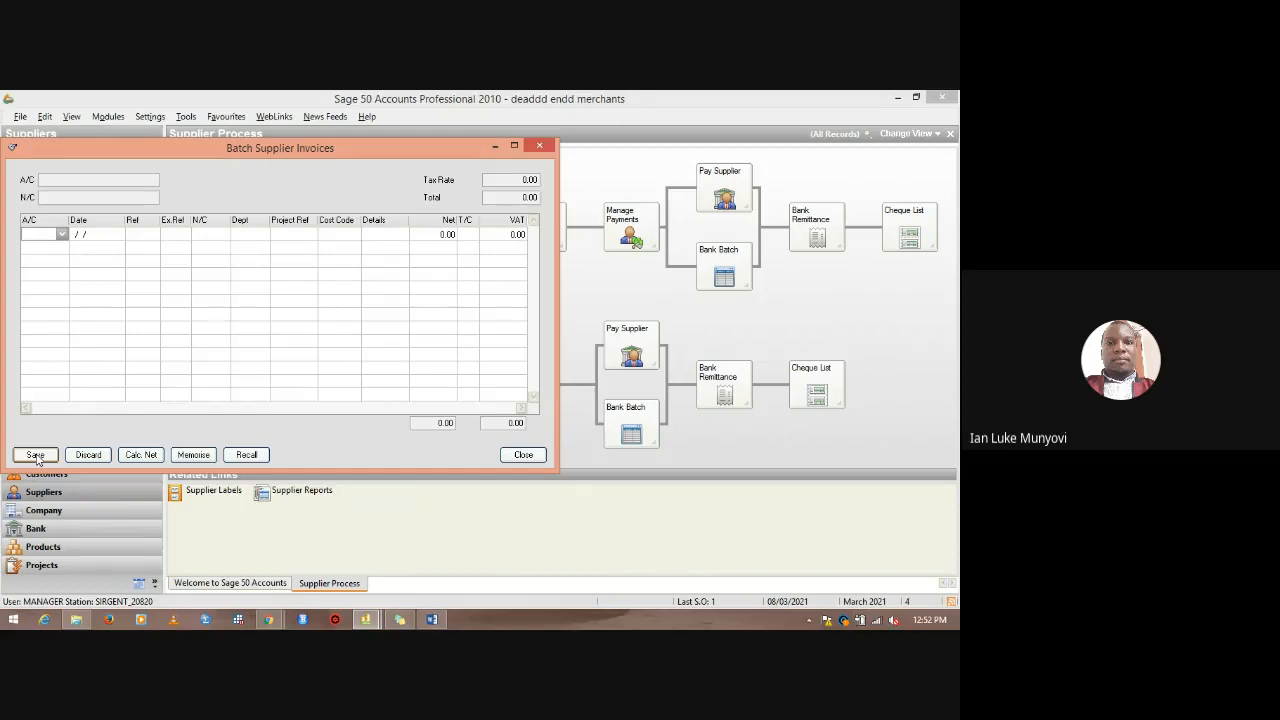
{"action": "left_click", "coordinate": [540, 147]}
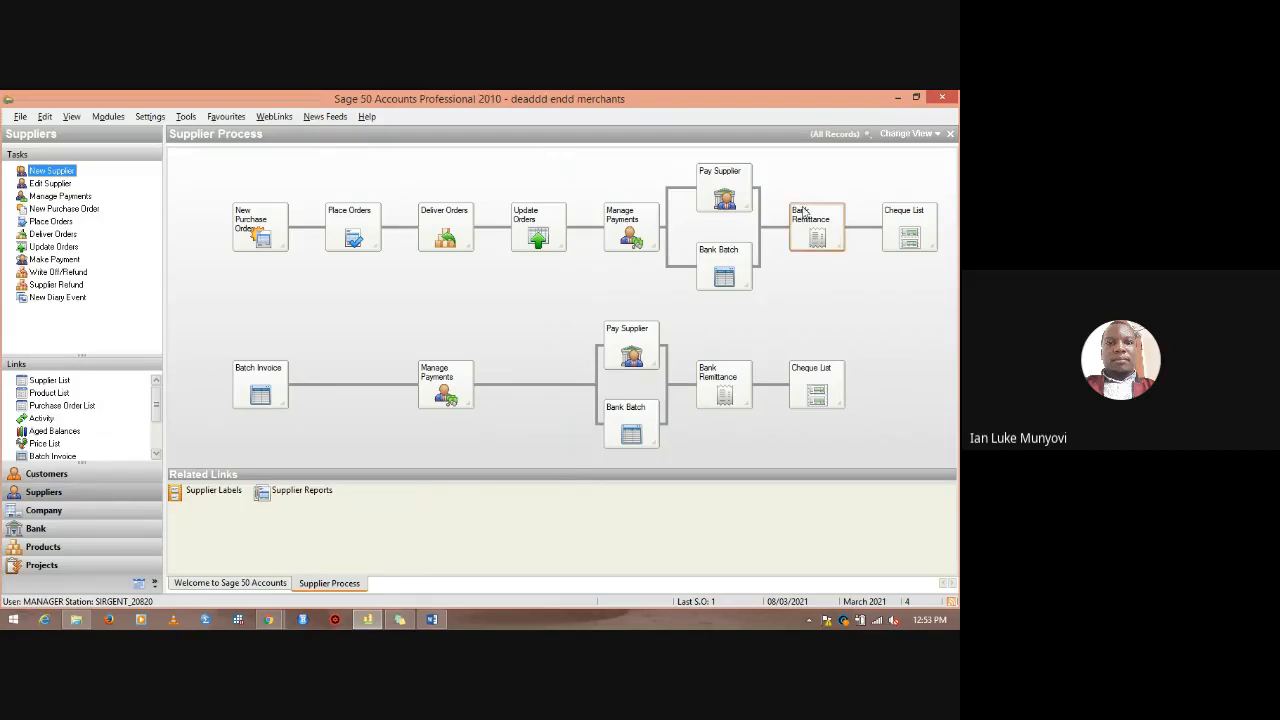
Record and save a supplier payment from bank account 1200 that pays LANDLORD's March Rent invoice in full.
{"action": "left_click", "coordinate": [618, 355]}
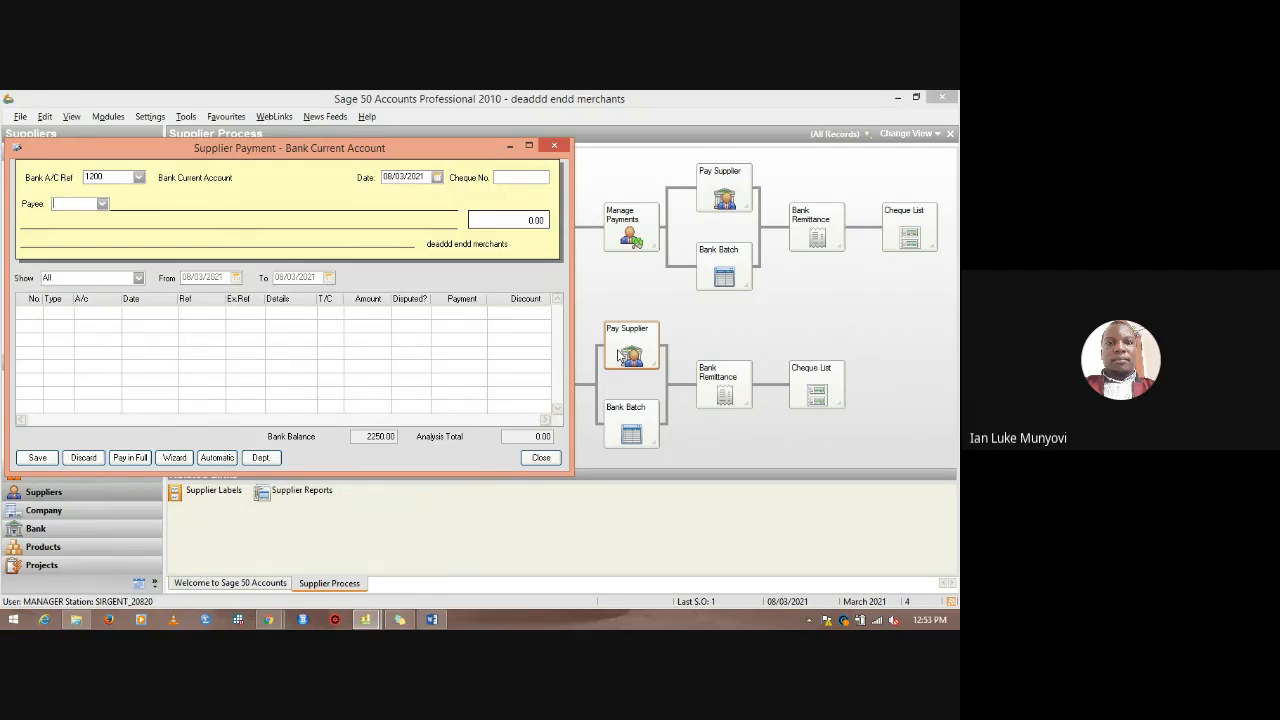
{"action": "left_click", "coordinate": [103, 206]}
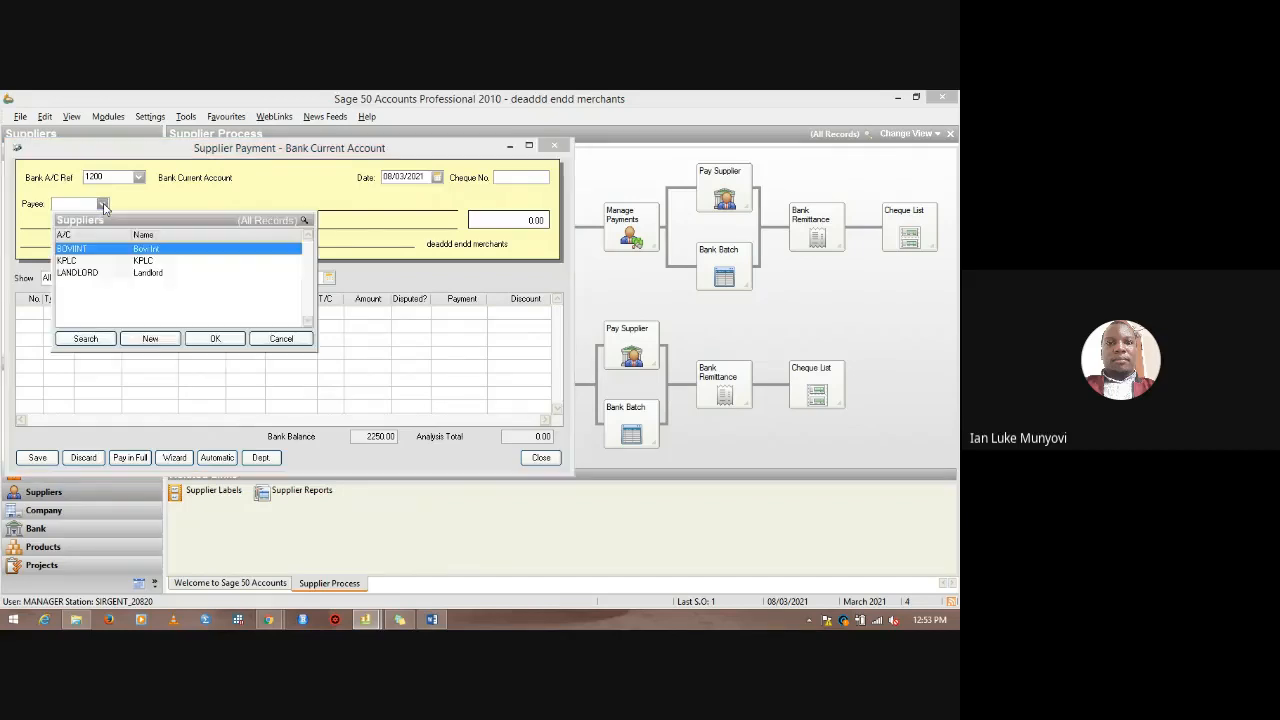
{"action": "double_click", "coordinate": [75, 277]}
{"action": "key", "text": "Tab"}
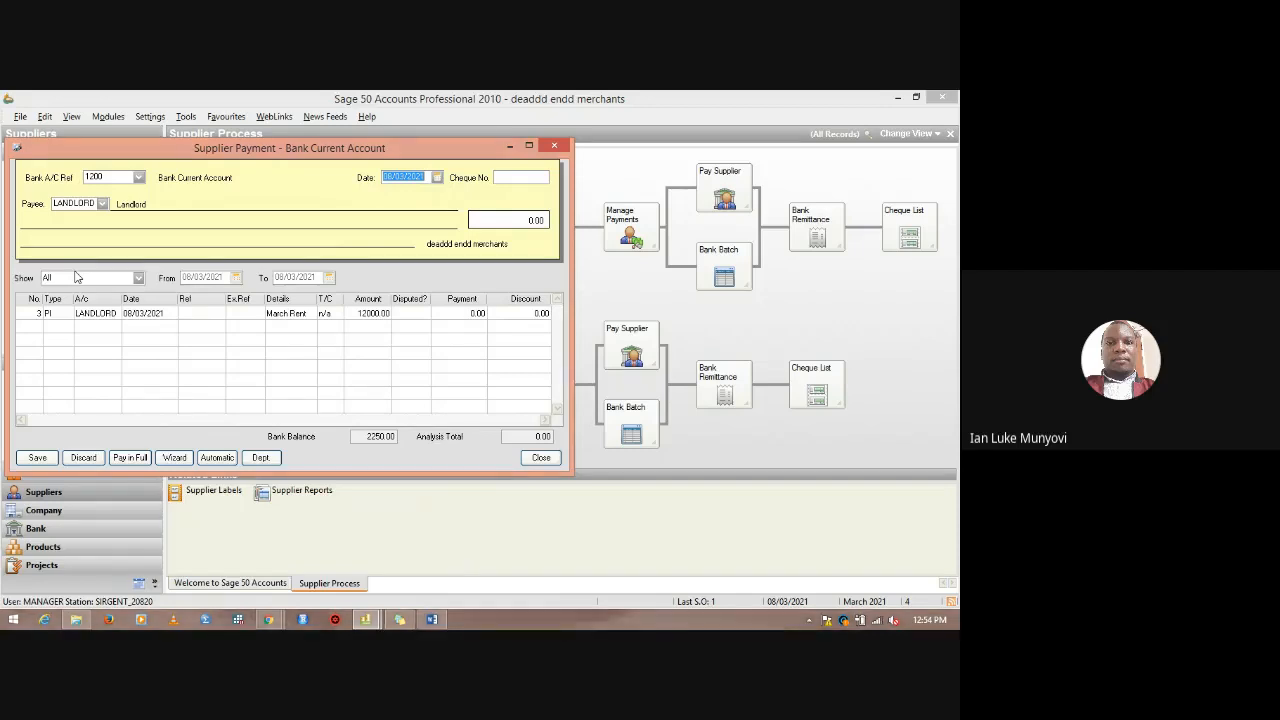
{"action": "left_click", "coordinate": [129, 457]}
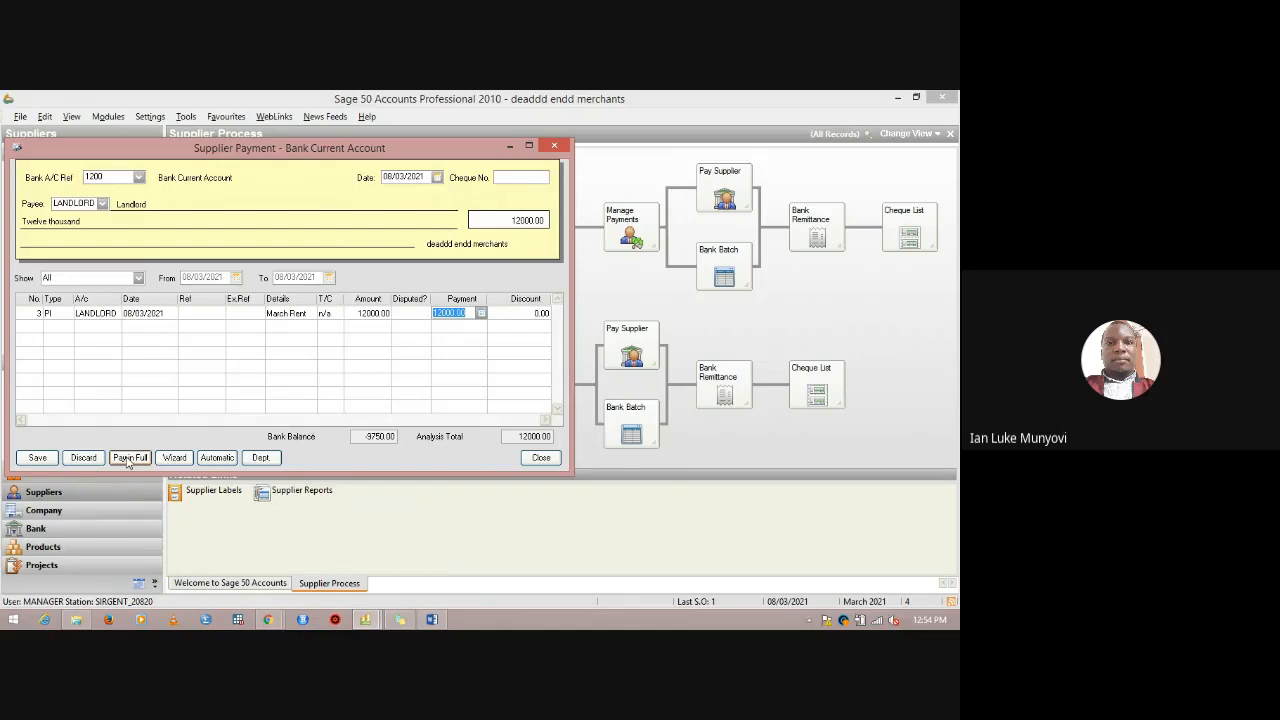
{"action": "left_click", "coordinate": [38, 458]}
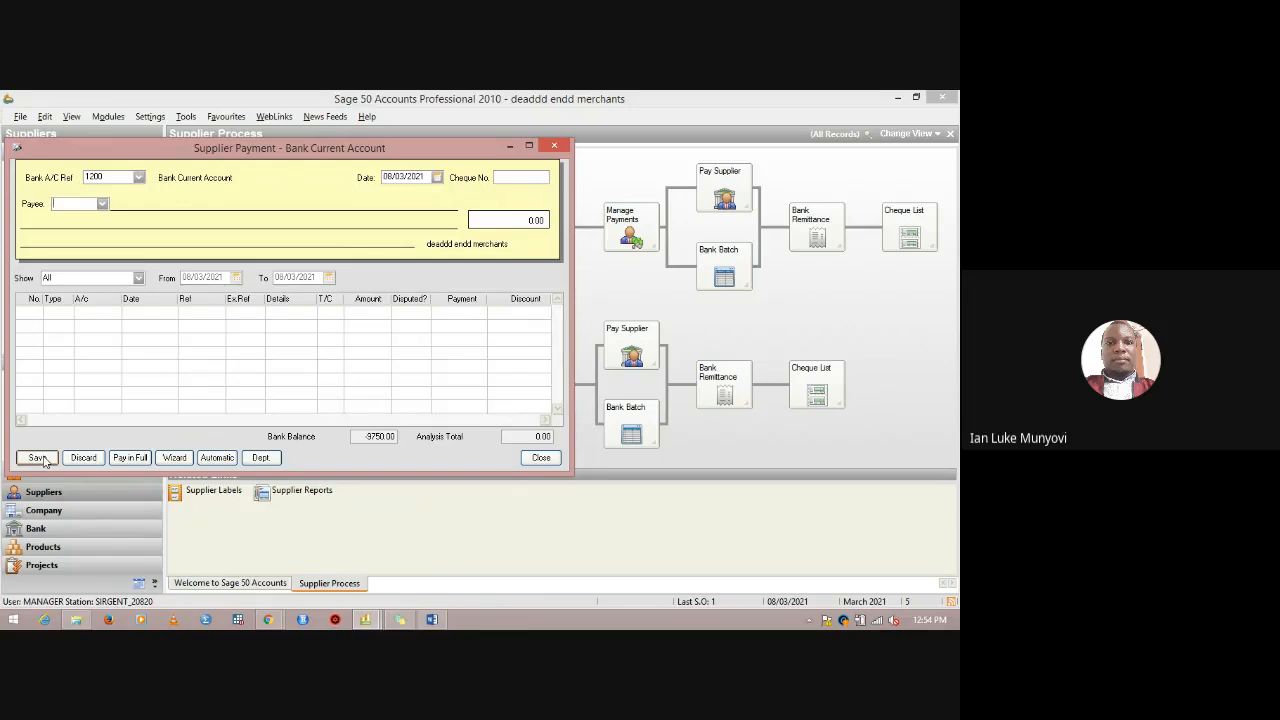
Record and save a supplier payment from bank account 1200 that pays KPLC's March electricity invoice in full.
{"action": "left_click", "coordinate": [104, 205]}
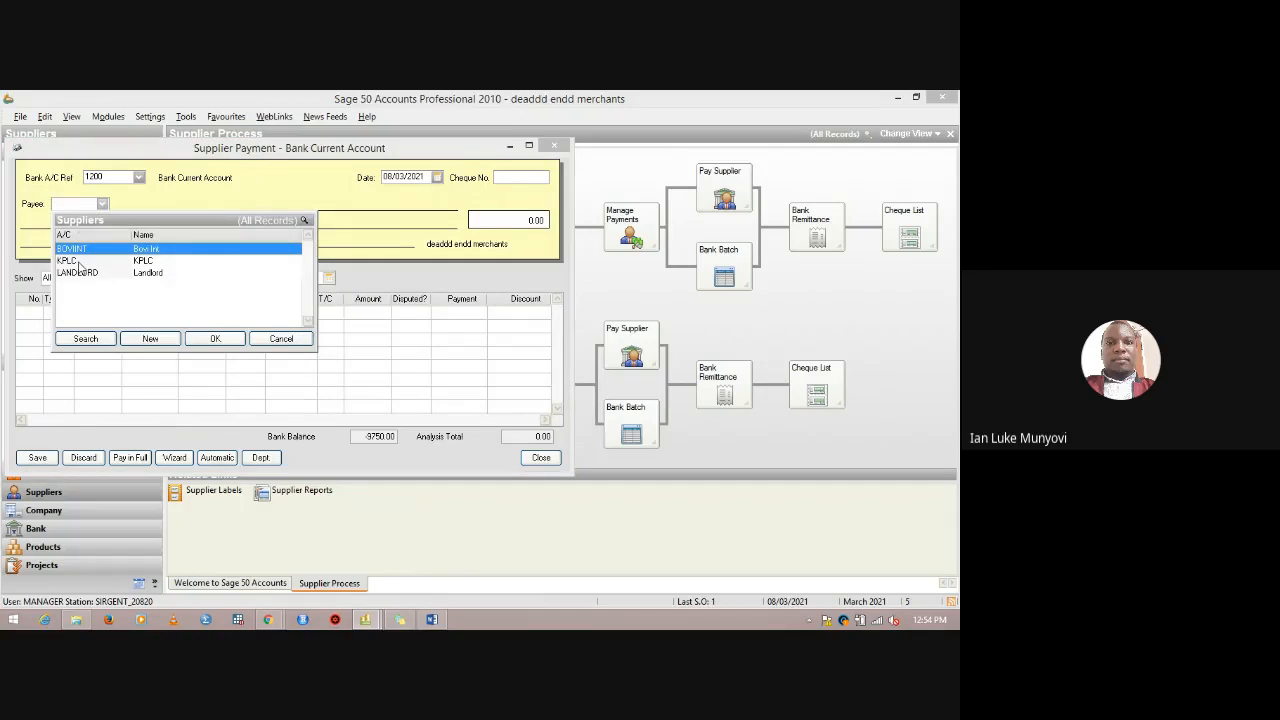
{"action": "left_click", "coordinate": [84, 248]}
{"action": "key", "text": "Tab"}
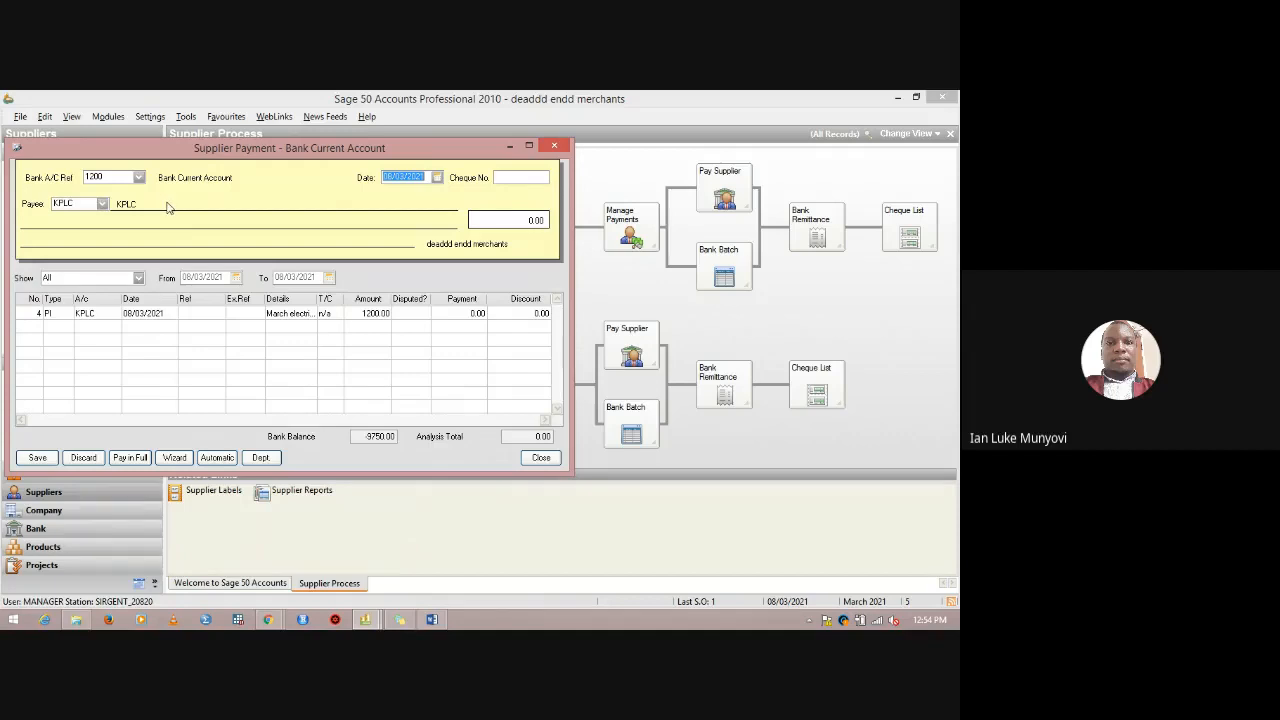
{"action": "left_click", "coordinate": [130, 458]}
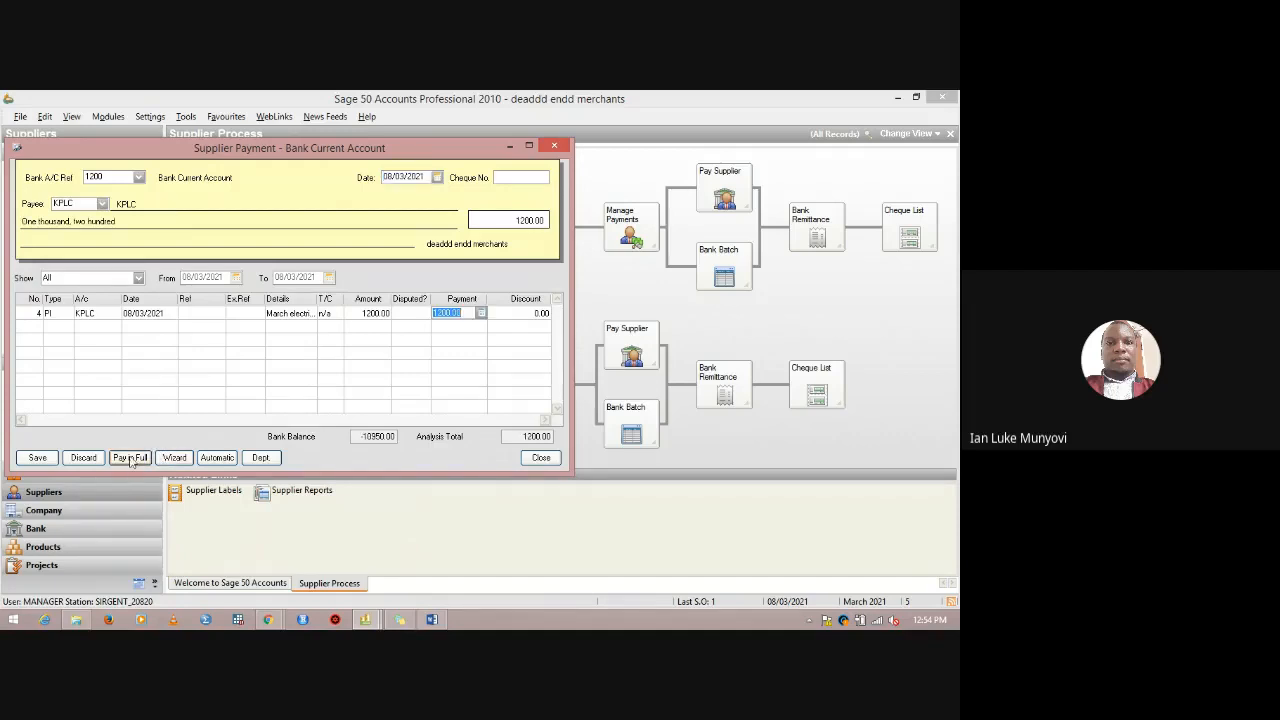
{"action": "left_click", "coordinate": [37, 458]}
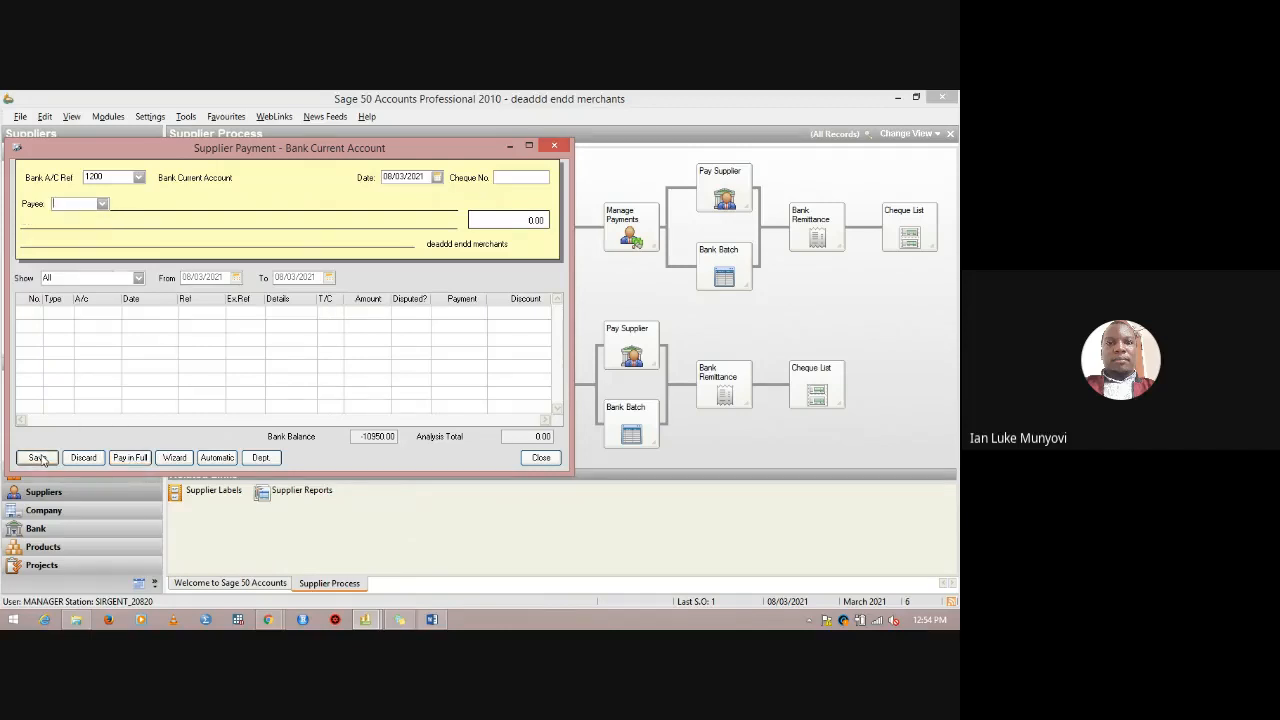
Check the expenses in the Word document, return to Sage 50 Accounts and close the Supplier Payment window.
{"action": "left_click", "coordinate": [430, 620]}
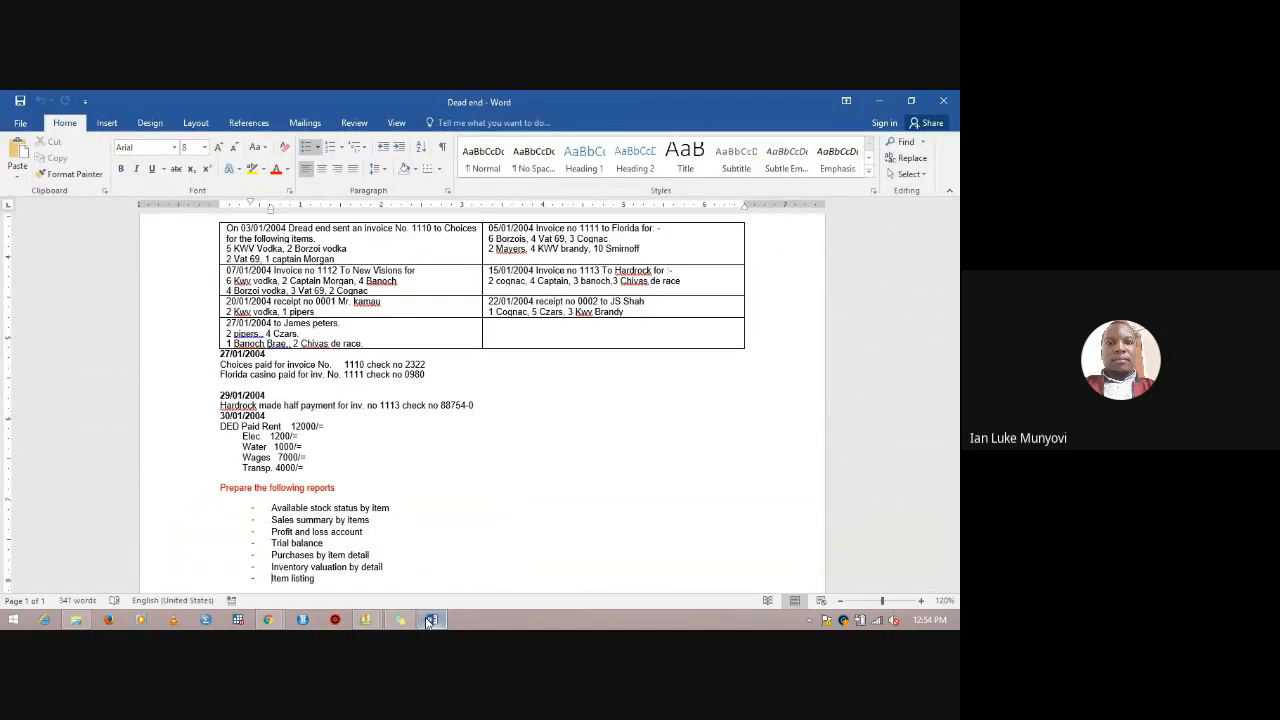
{"action": "left_click", "coordinate": [366, 620]}
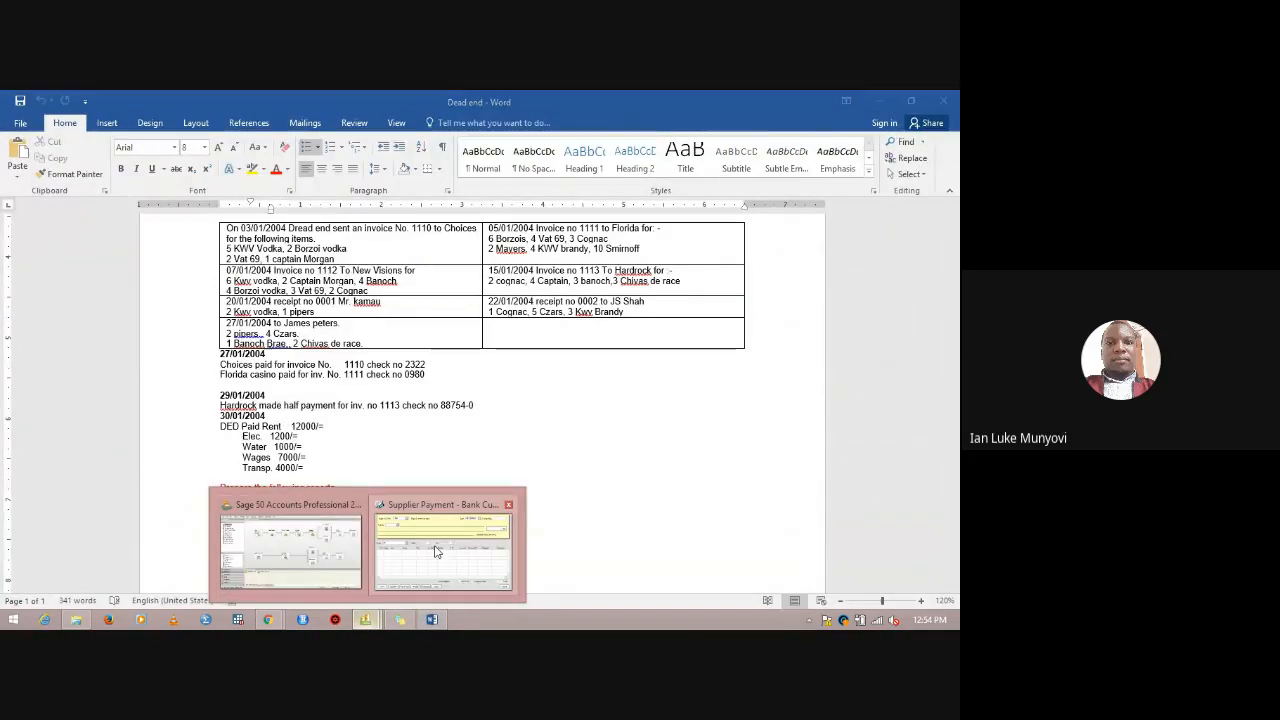
{"action": "left_click", "coordinate": [349, 578]}
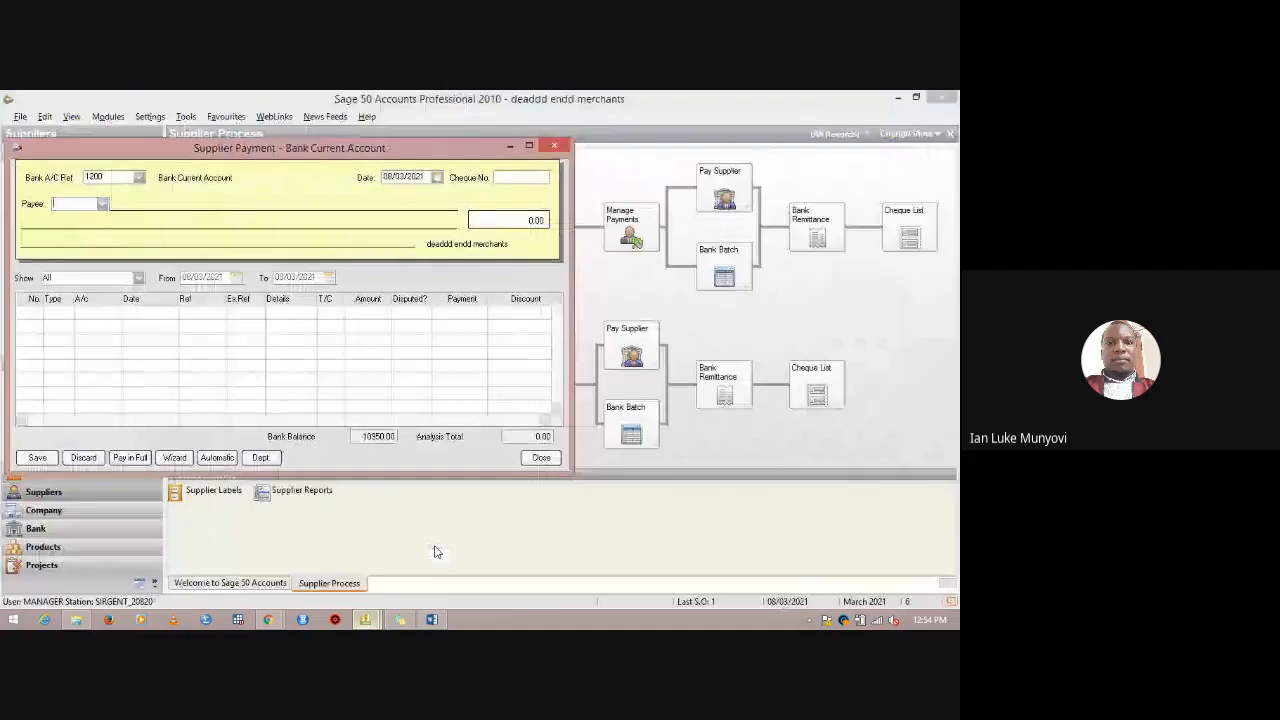
{"action": "left_click", "coordinate": [554, 146]}
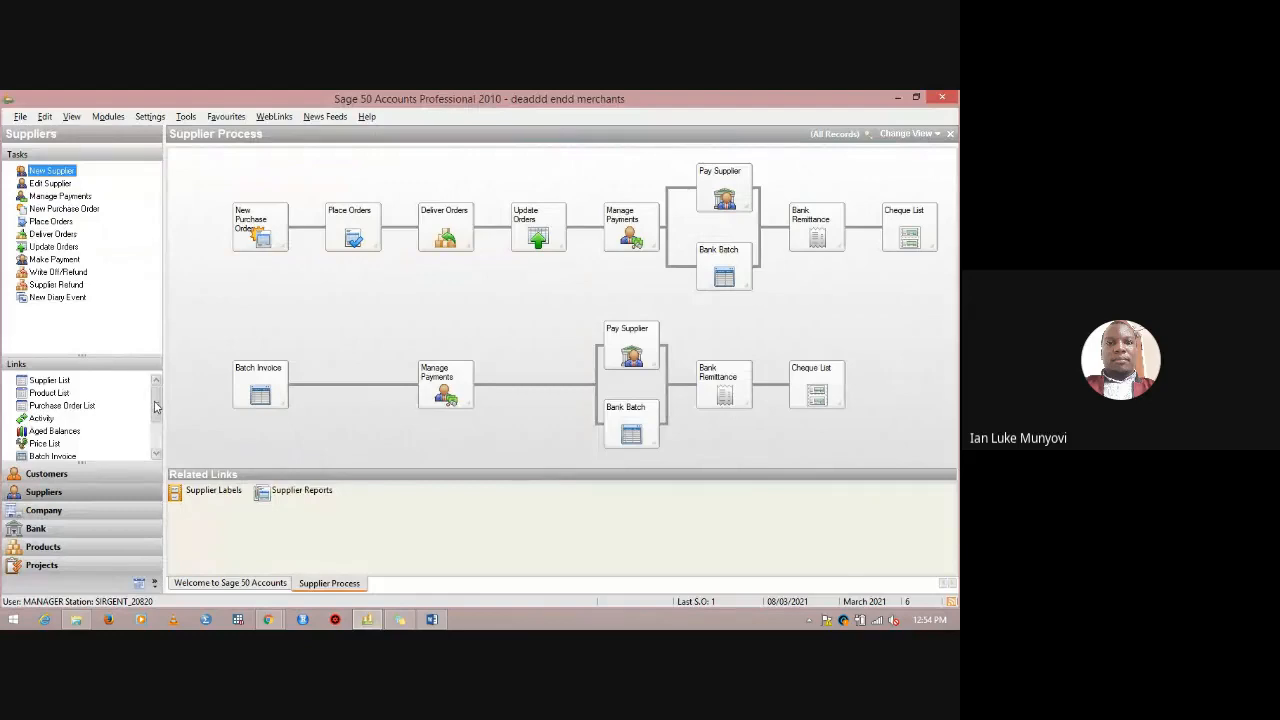
{"action": "left_click_drag", "start_coordinate": [156, 411], "coordinate": [156, 424]}
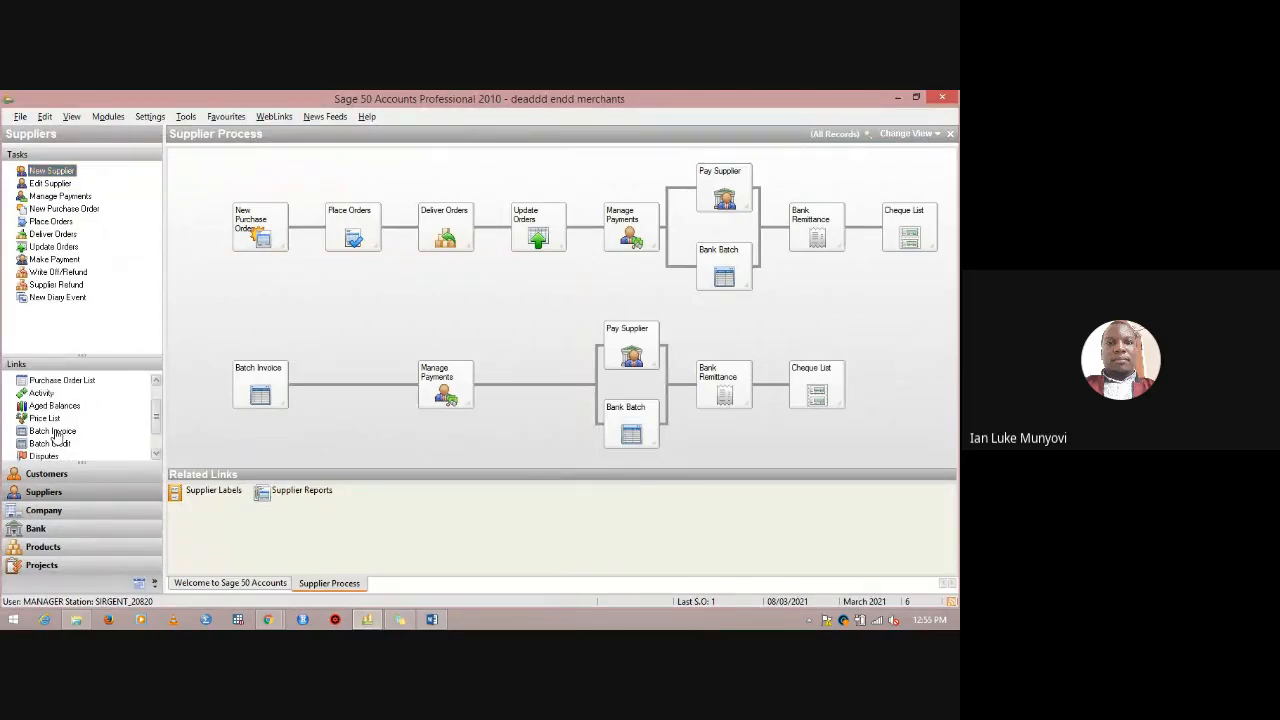
{"action": "left_click", "coordinate": [54, 432]}
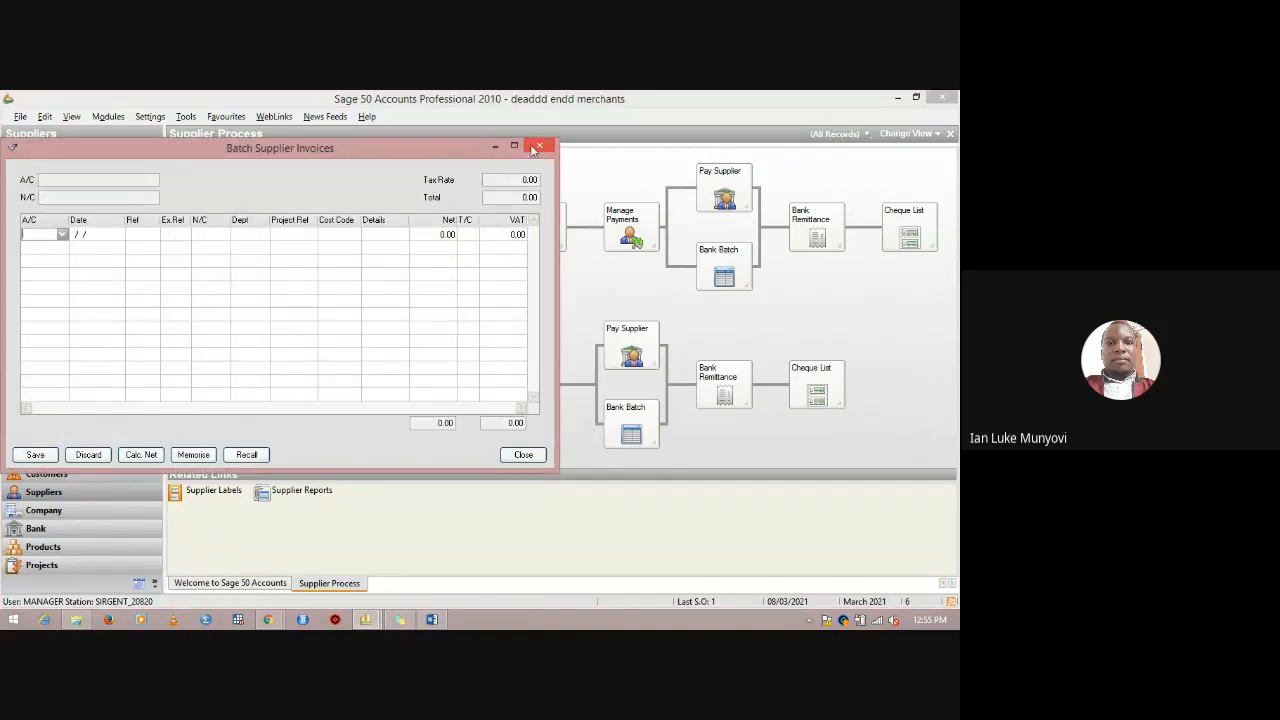
{"action": "left_click", "coordinate": [537, 147]}
{"action": "left_click", "coordinate": [156, 455]}
{"action": "left_click", "coordinate": [156, 455]}
{"action": "left_click", "coordinate": [156, 382]}
{"action": "left_click", "coordinate": [156, 382]}
{"action": "left_click", "coordinate": [156, 382]}
{"action": "left_click", "coordinate": [156, 382]}
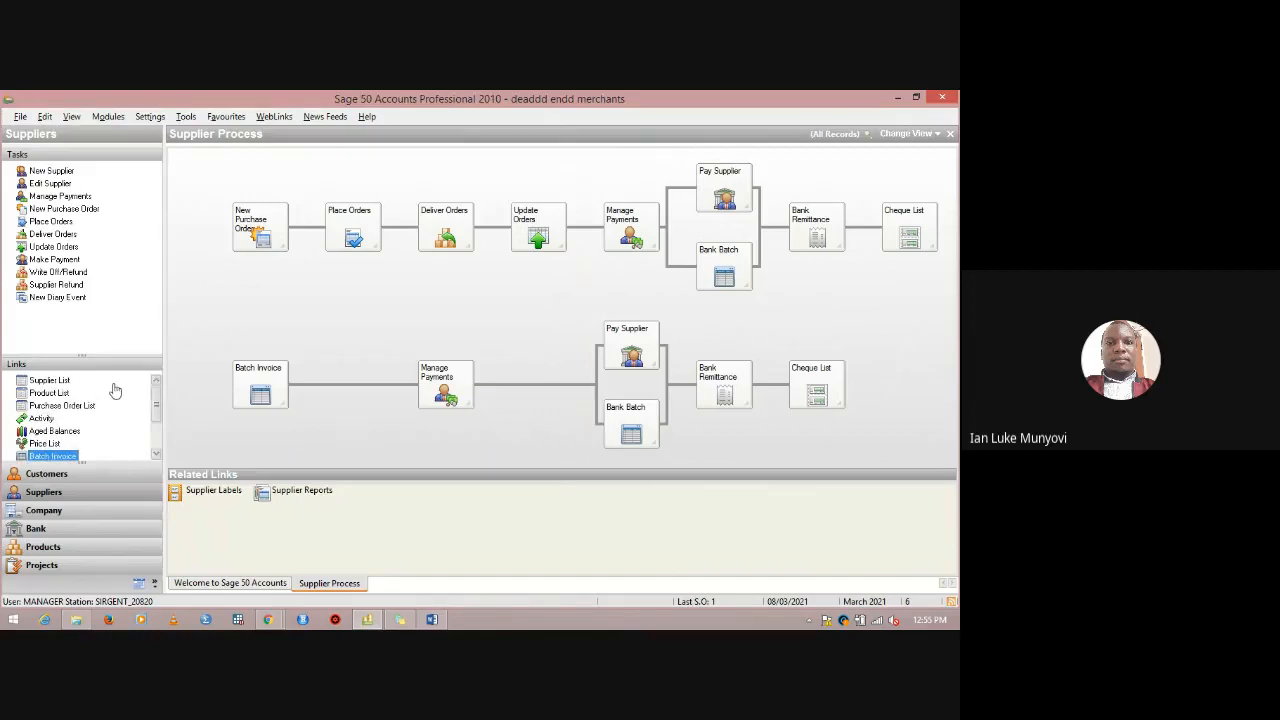
Open the supplier list to examine the supplier balances, and open the product list to examine prices and stock.
{"action": "left_click", "coordinate": [114, 385]}
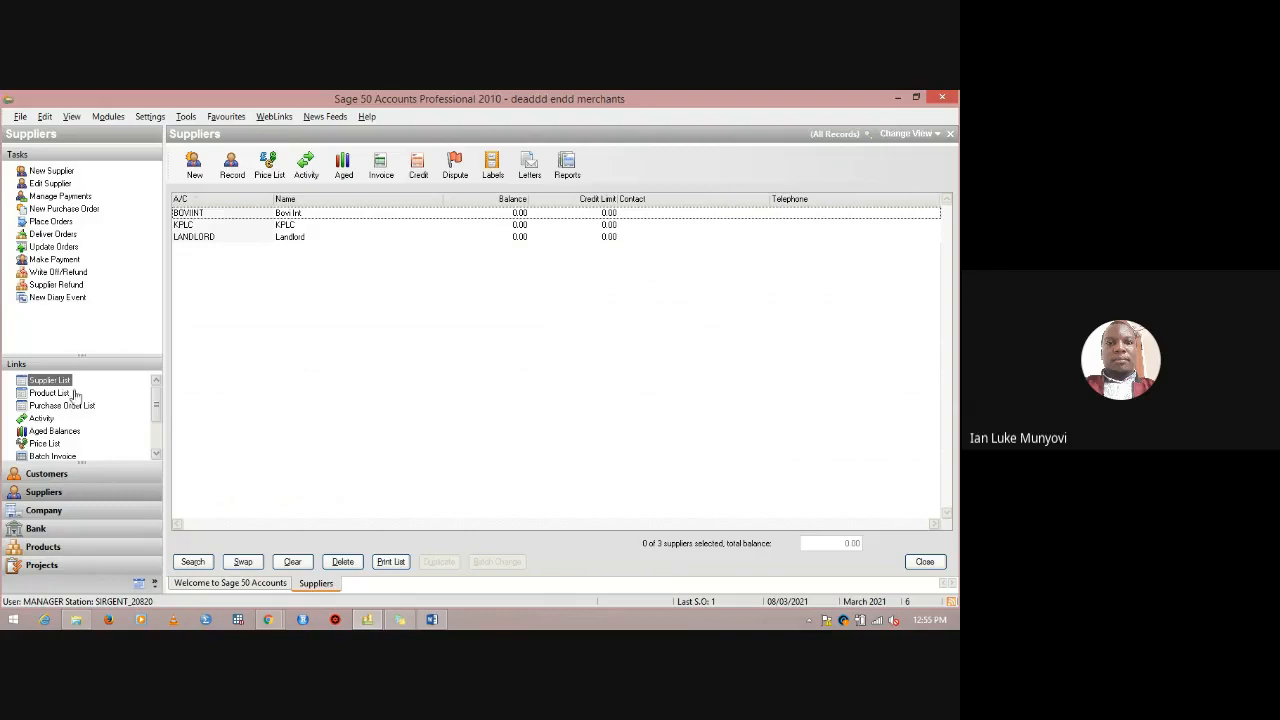
{"action": "left_click", "coordinate": [66, 396]}
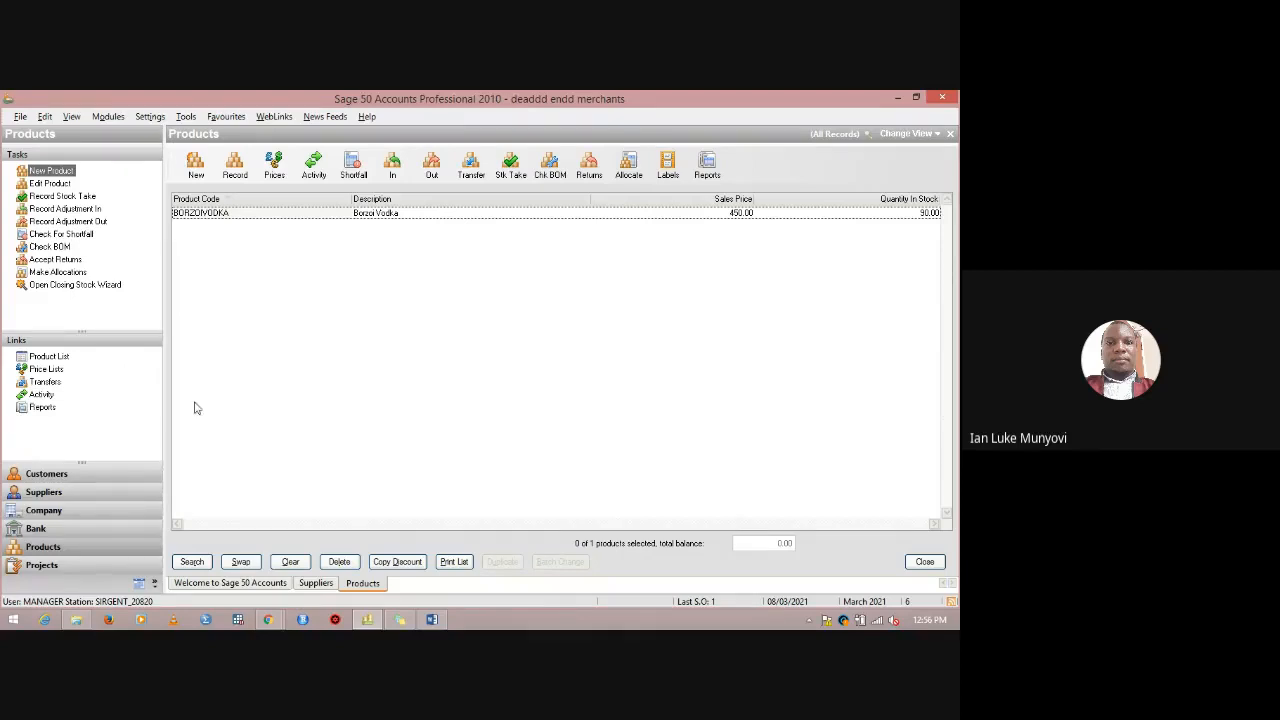
Switch to the PRINT folder in File Explorer, open the Xadu Ltd document in Word and look through the exercise.
{"action": "left_click", "coordinate": [78, 620]}
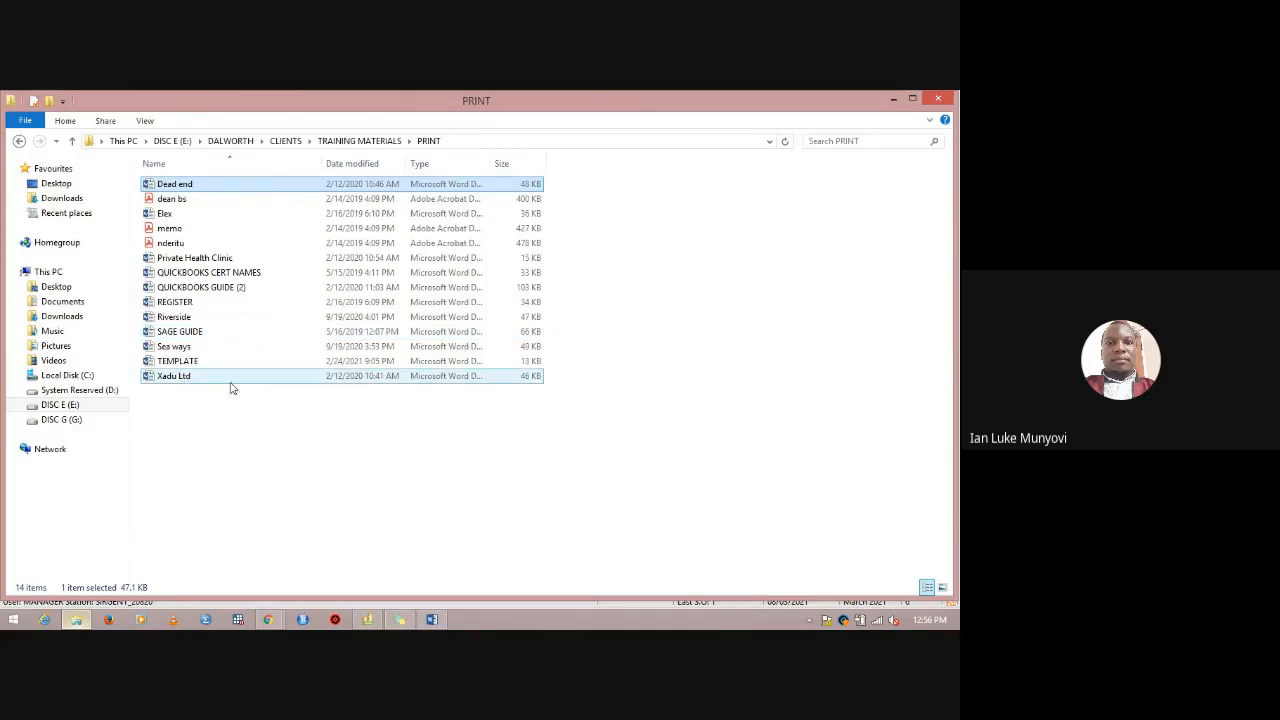
{"action": "left_click", "coordinate": [246, 377]}
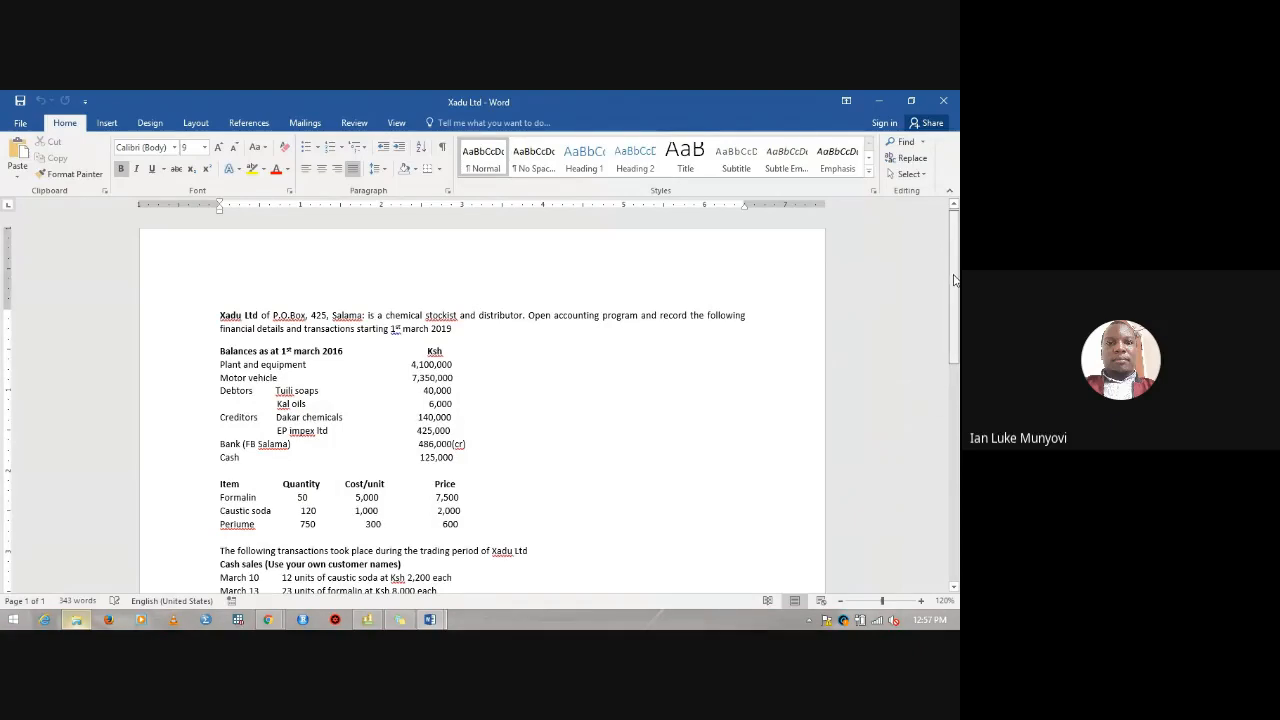
{"action": "scroll", "coordinate": [953, 280], "scroll_direction": "down", "scroll_amount": 1}
{"action": "mouse_move", "coordinate": [953, 287]}
{"action": "left_mouse_down"}
{"action": "mouse_move", "coordinate": [958, 315]}
{"action": "mouse_move", "coordinate": [953, 265]}
{"action": "left_mouse_up"}
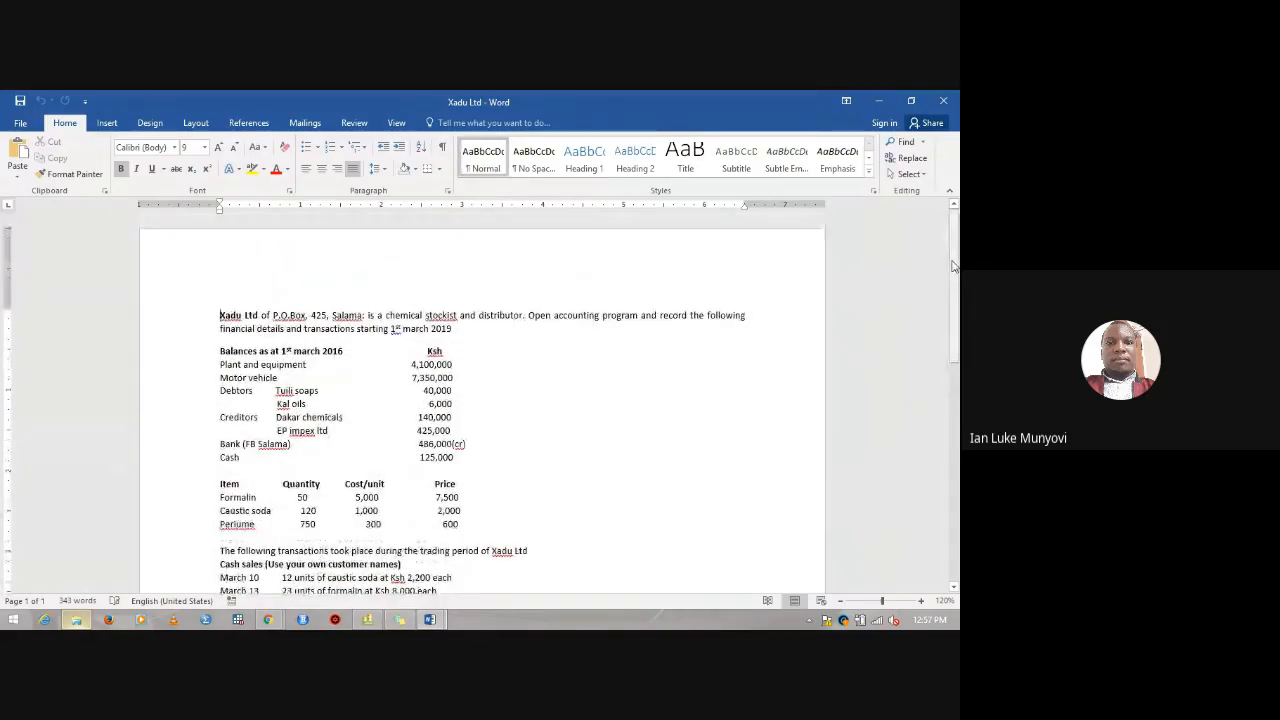